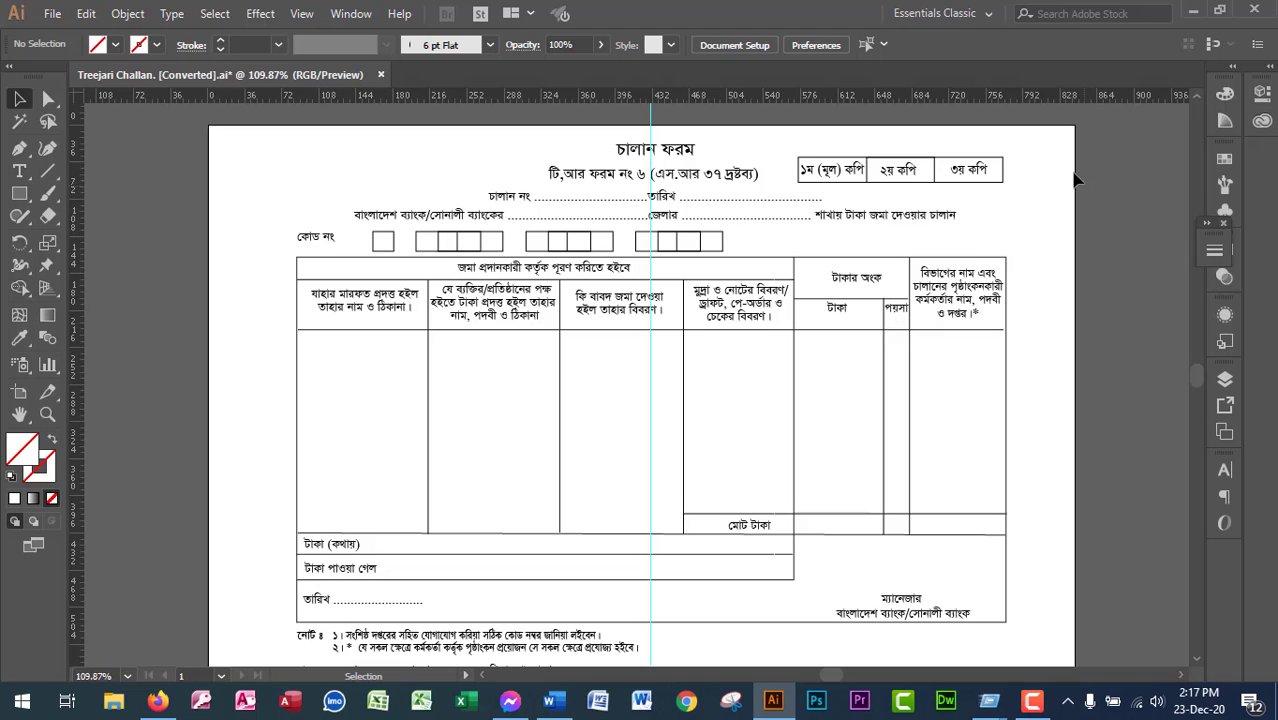
Examine the challan form's header lines, code number boxes and main table layout.
key(z)
drag(1037, 145, 277, 533)
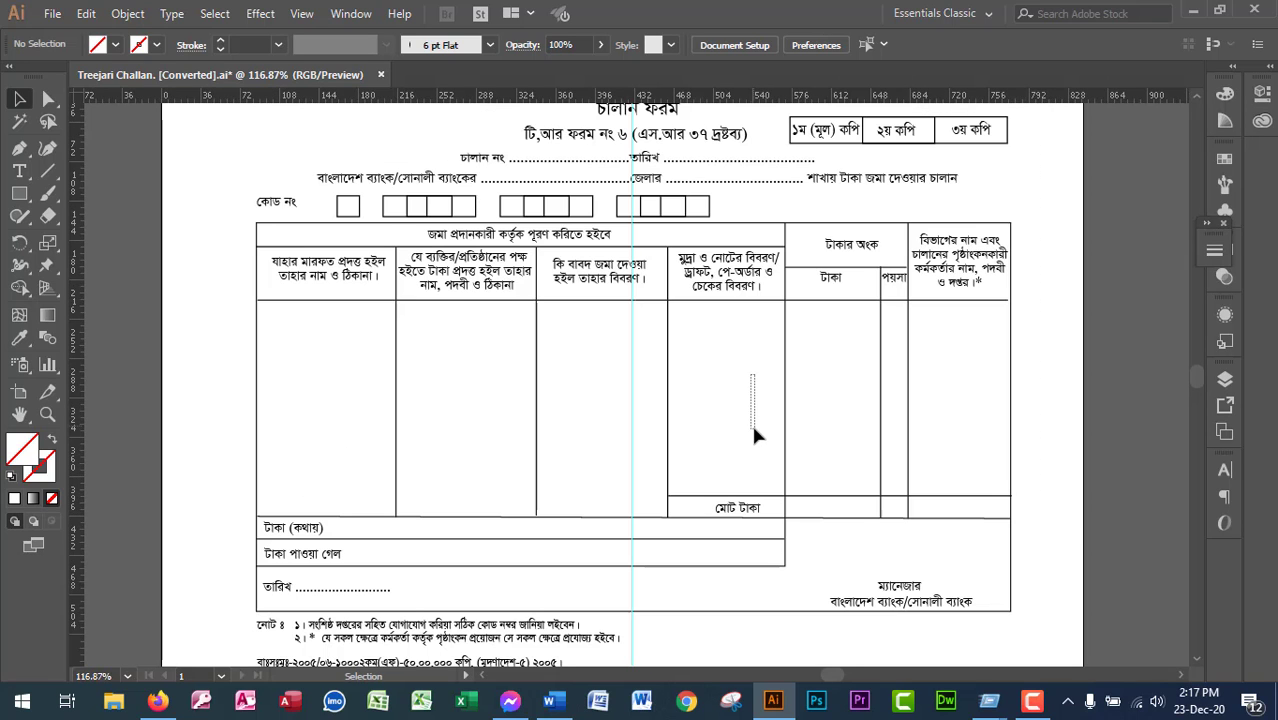
drag(326, 236, 718, 200)
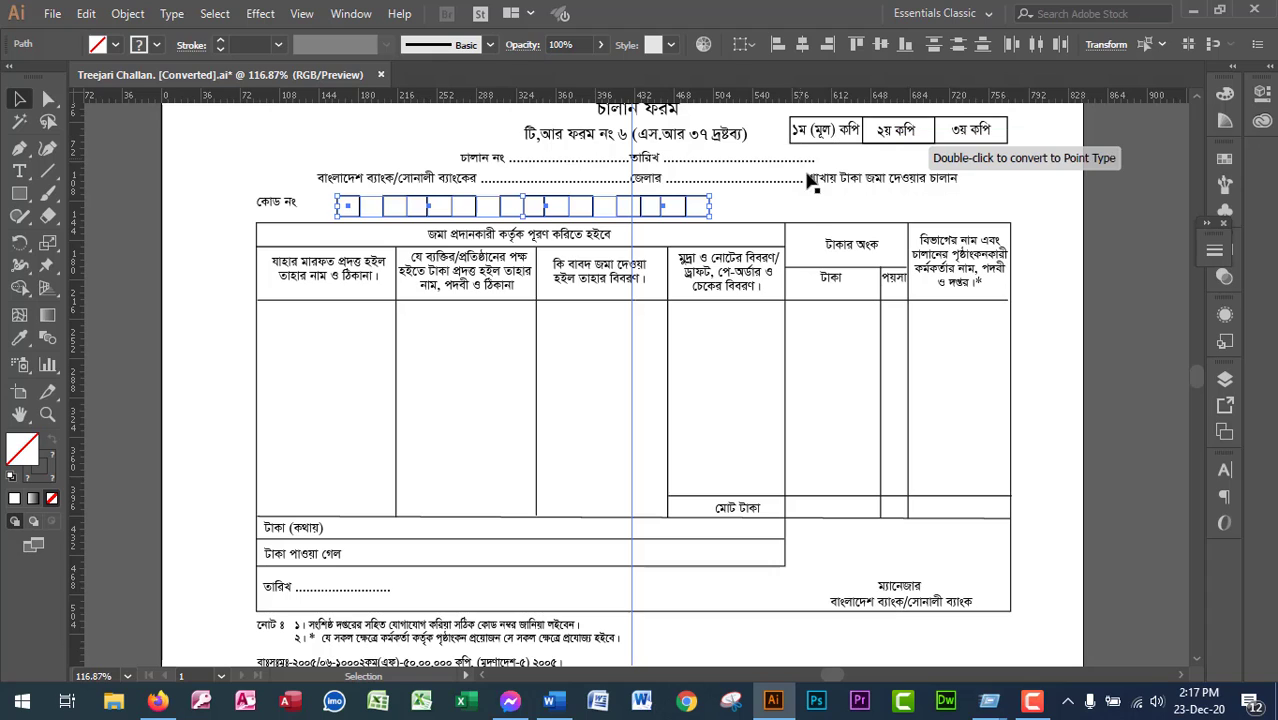
drag(1030, 195, 246, 612)
click(1070, 298)
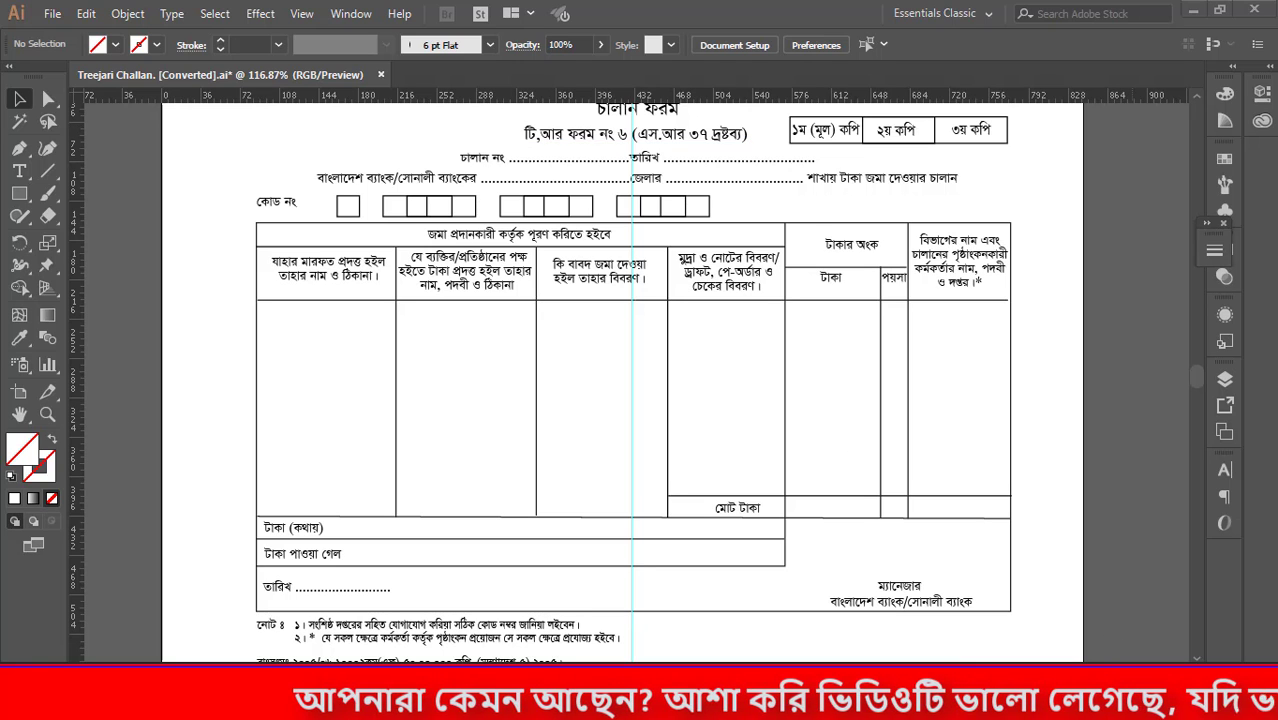
click(1068, 706)
click(1075, 385)
mouse_move(1014, 225)
mouse_down()
mouse_move(1030, 271)
mouse_move(1021, 228)
mouse_up()
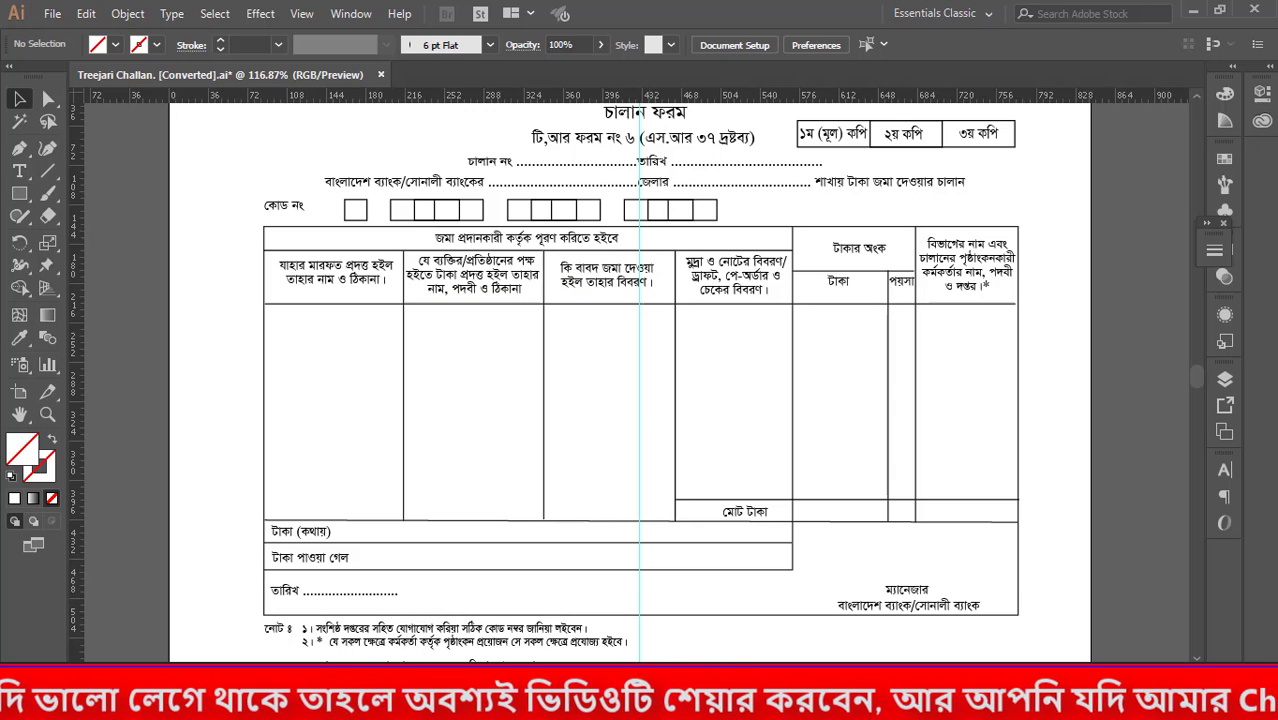
Switch to Word and create a new blank document.
click(555, 700)
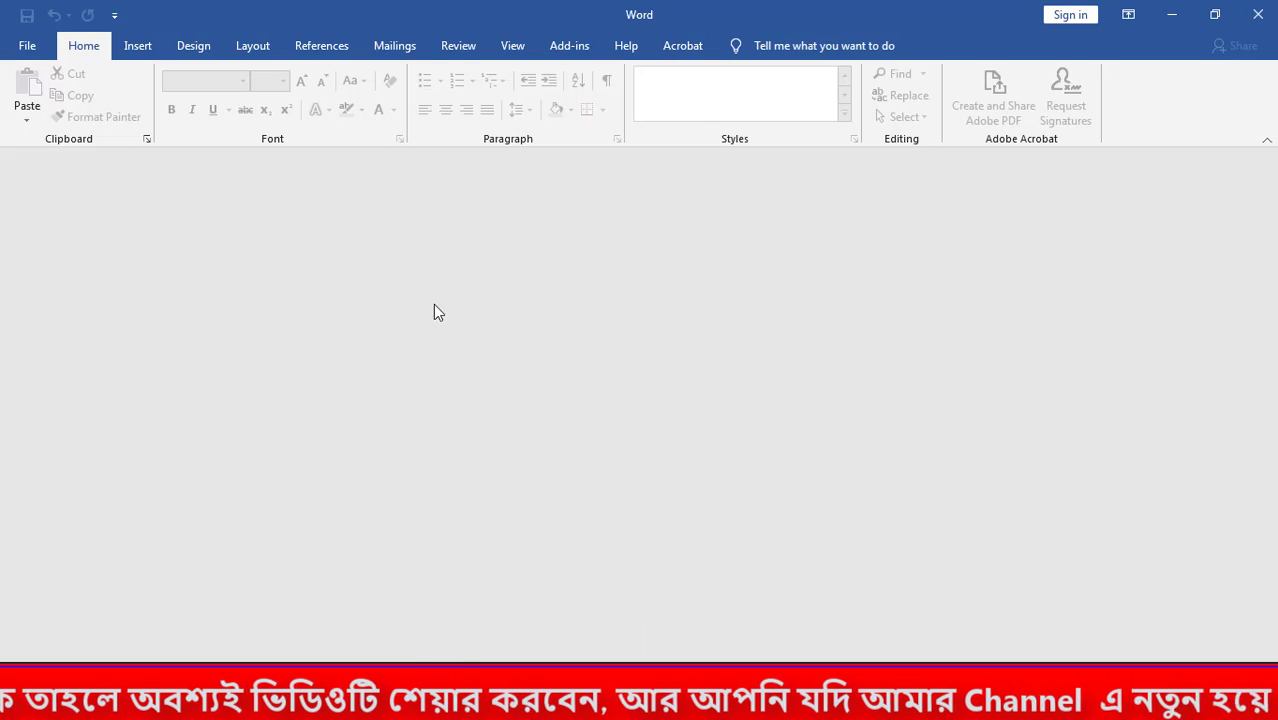
click(28, 46)
click(245, 230)
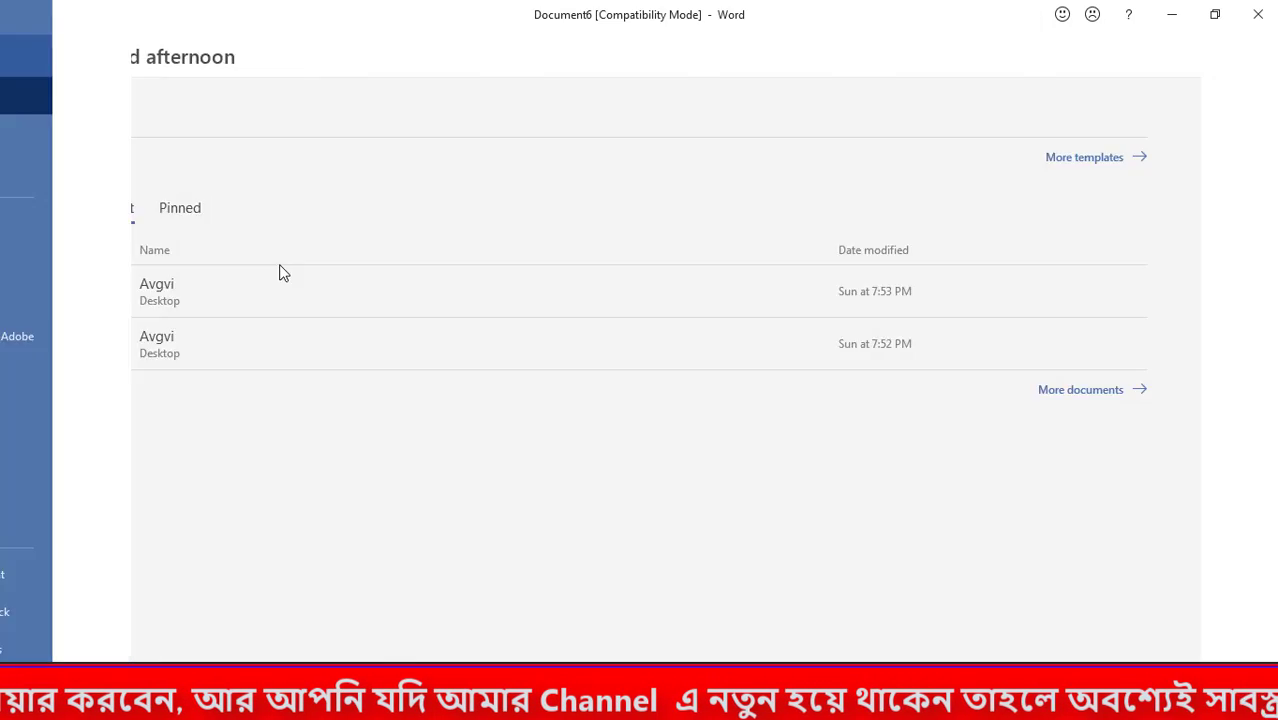
scroll(727, 360, down, 5)
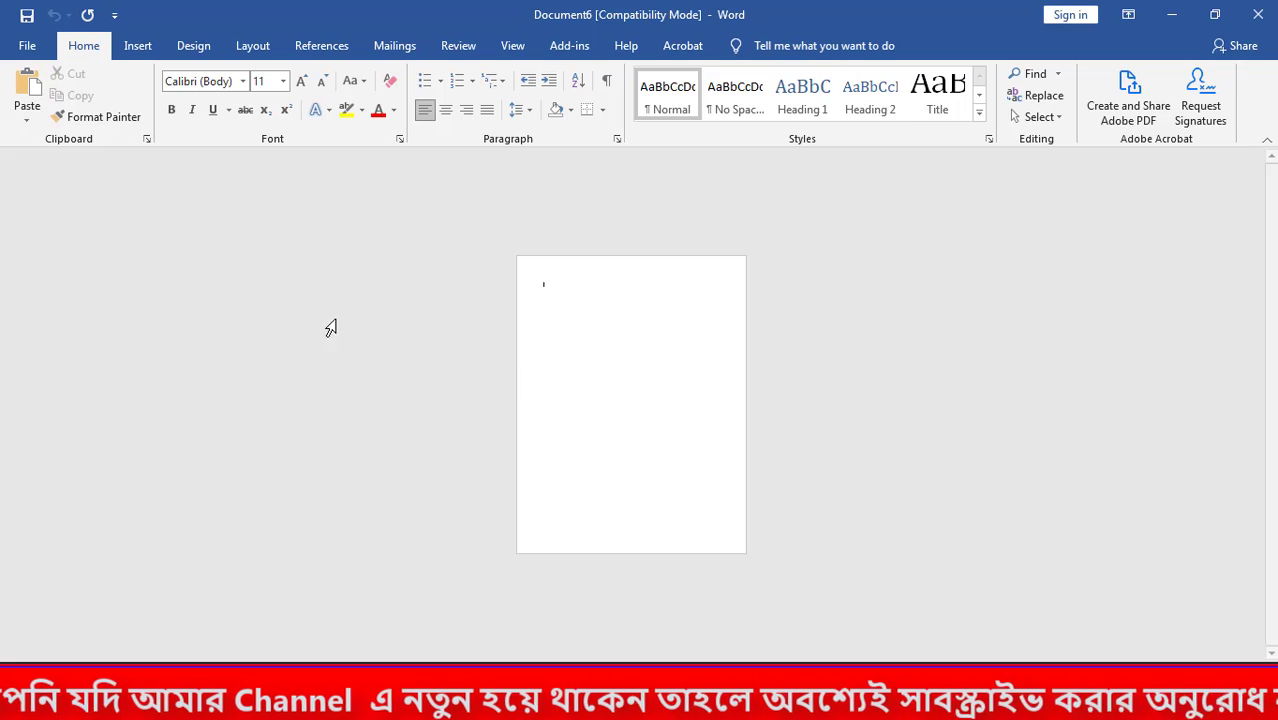
Set custom page margins of 0.5 inch at the top, bottom, left and right.
click(250, 48)
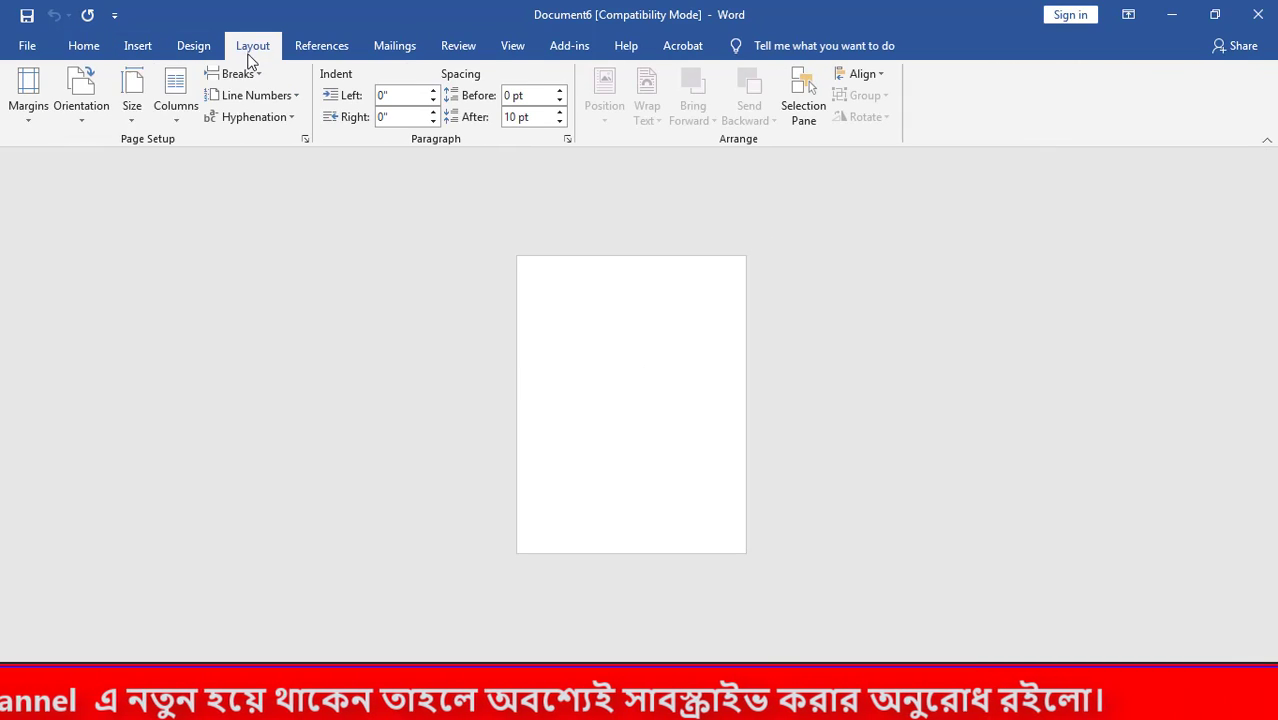
click(33, 118)
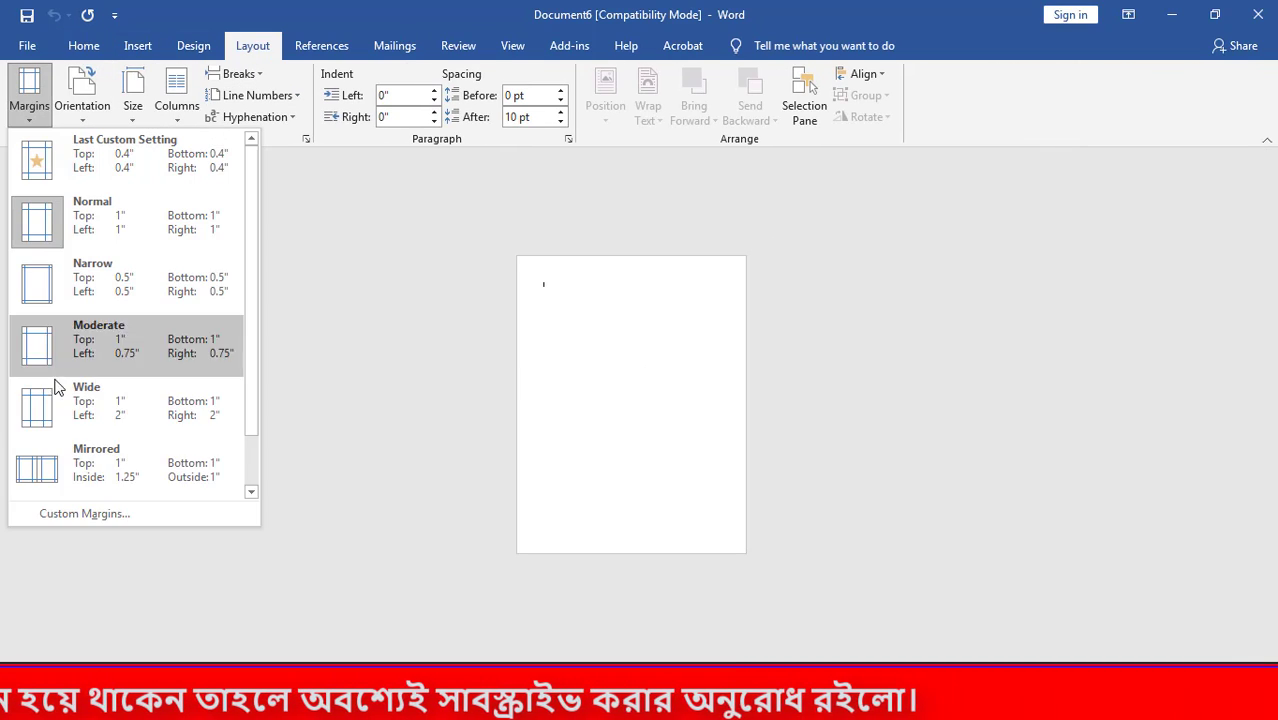
click(112, 508)
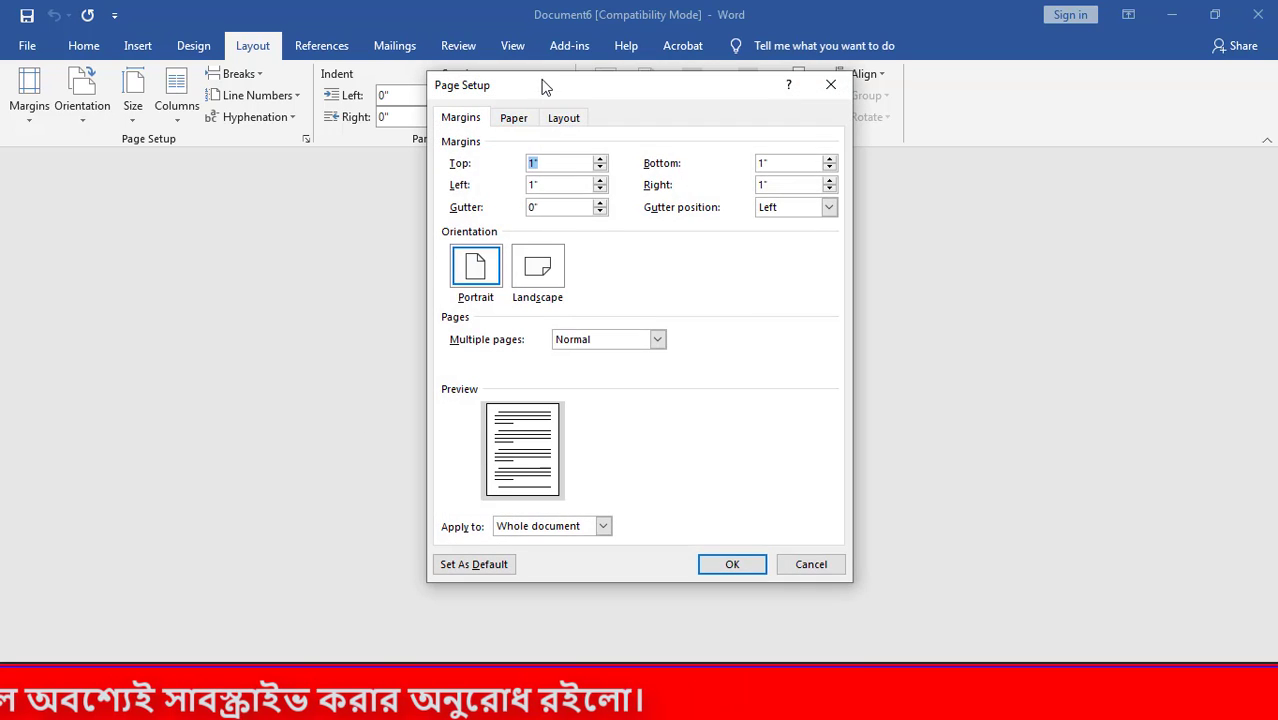
drag(542, 85, 469, 100)
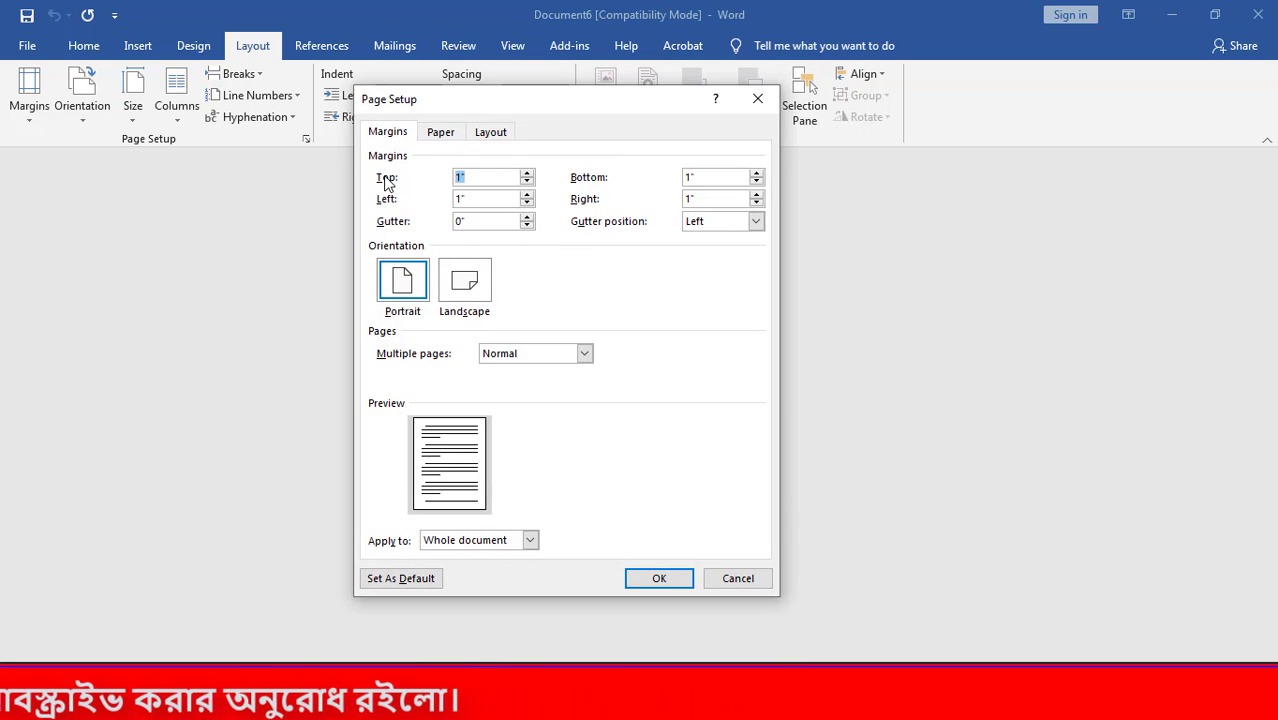
text(.5)
key(Tab)
text(.5)
key(Tab)
text(.)
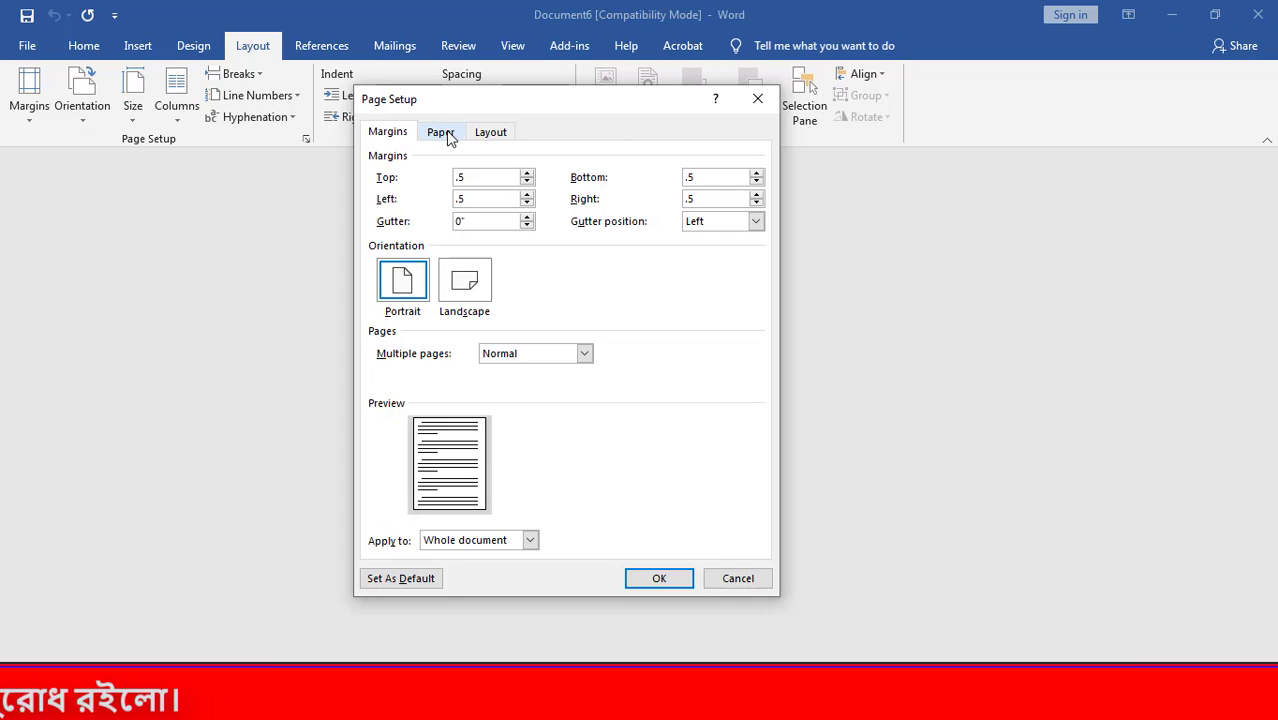
Set the page to landscape orientation on A4 paper and apply the page setup.
click(444, 134)
click(408, 136)
click(477, 288)
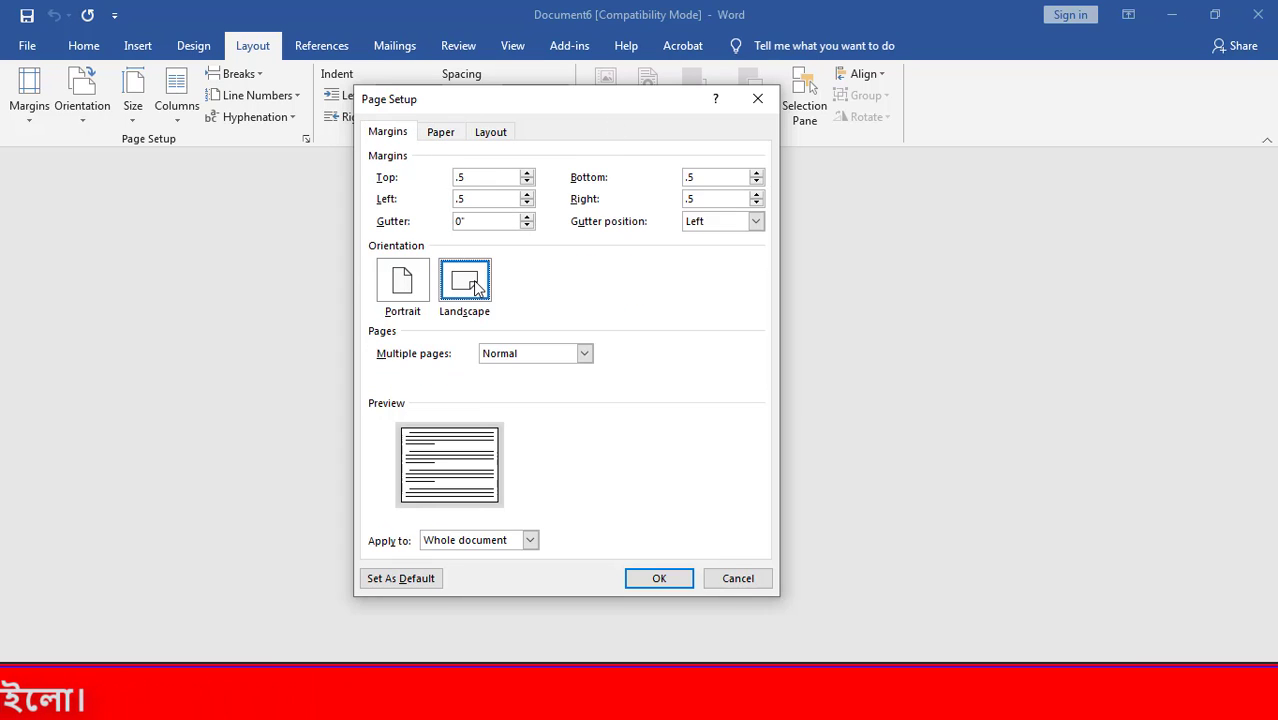
click(439, 134)
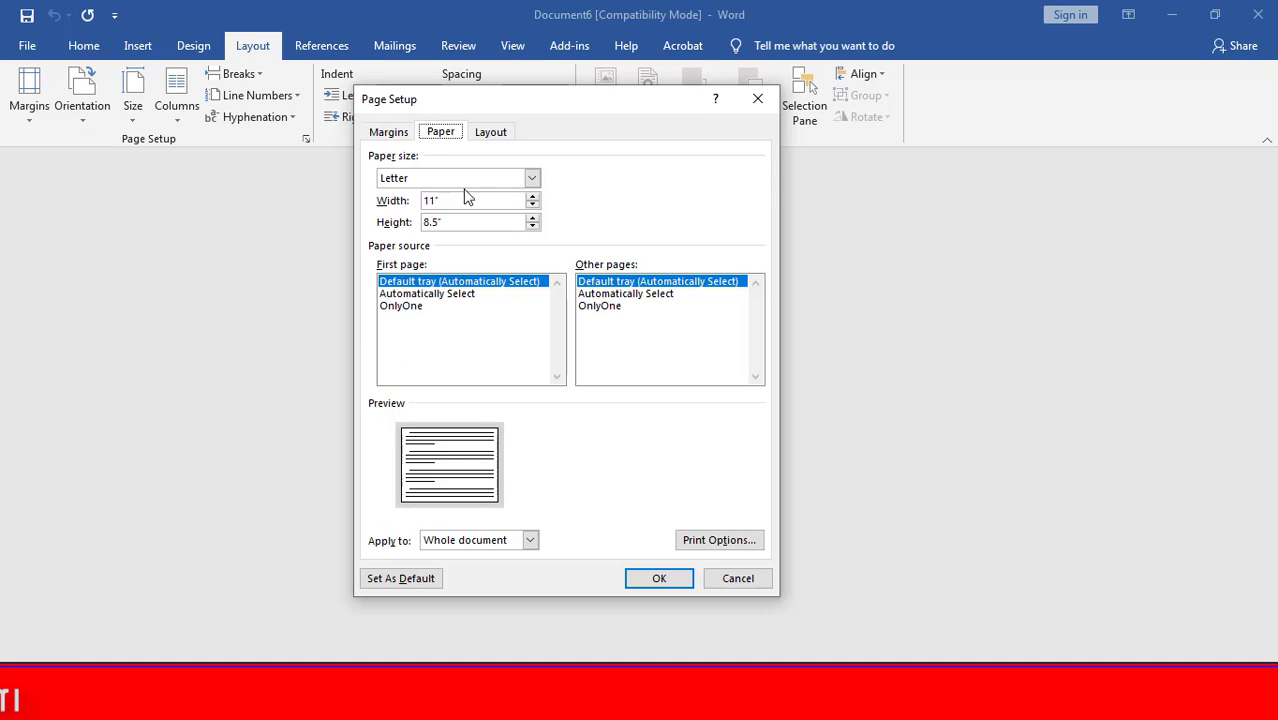
click(466, 178)
scroll(470, 231, down, 1)
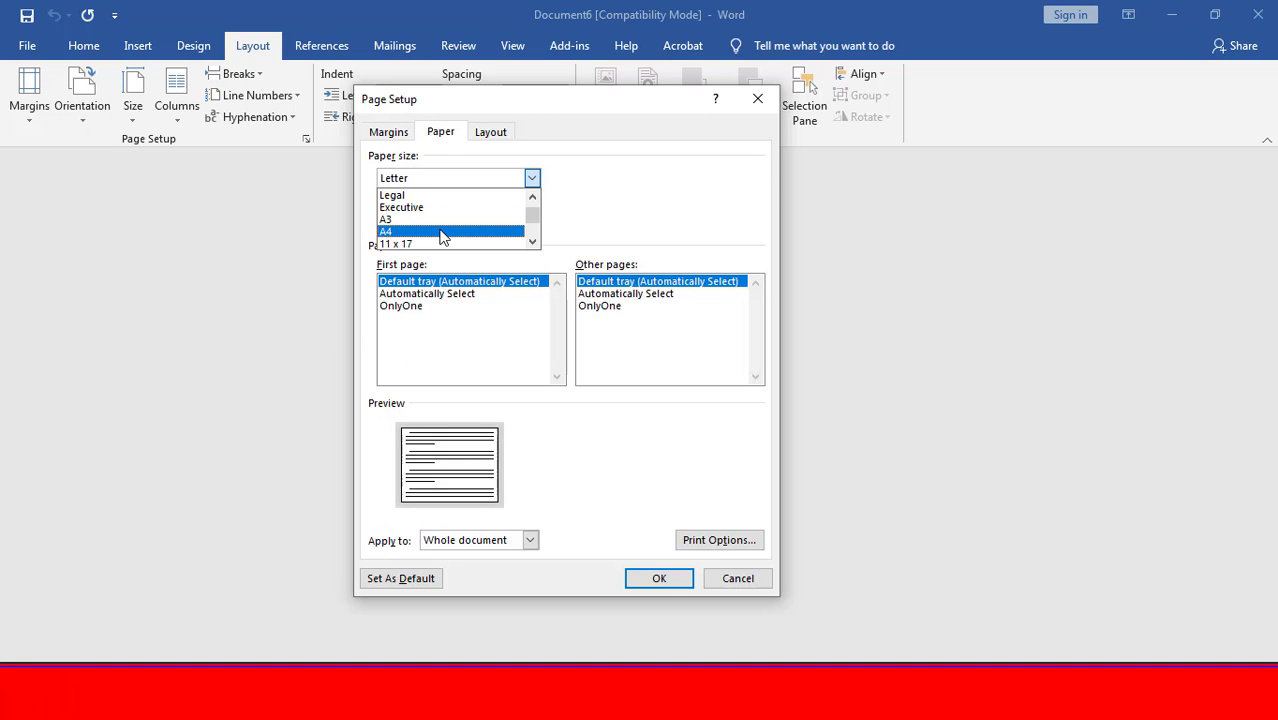
click(432, 231)
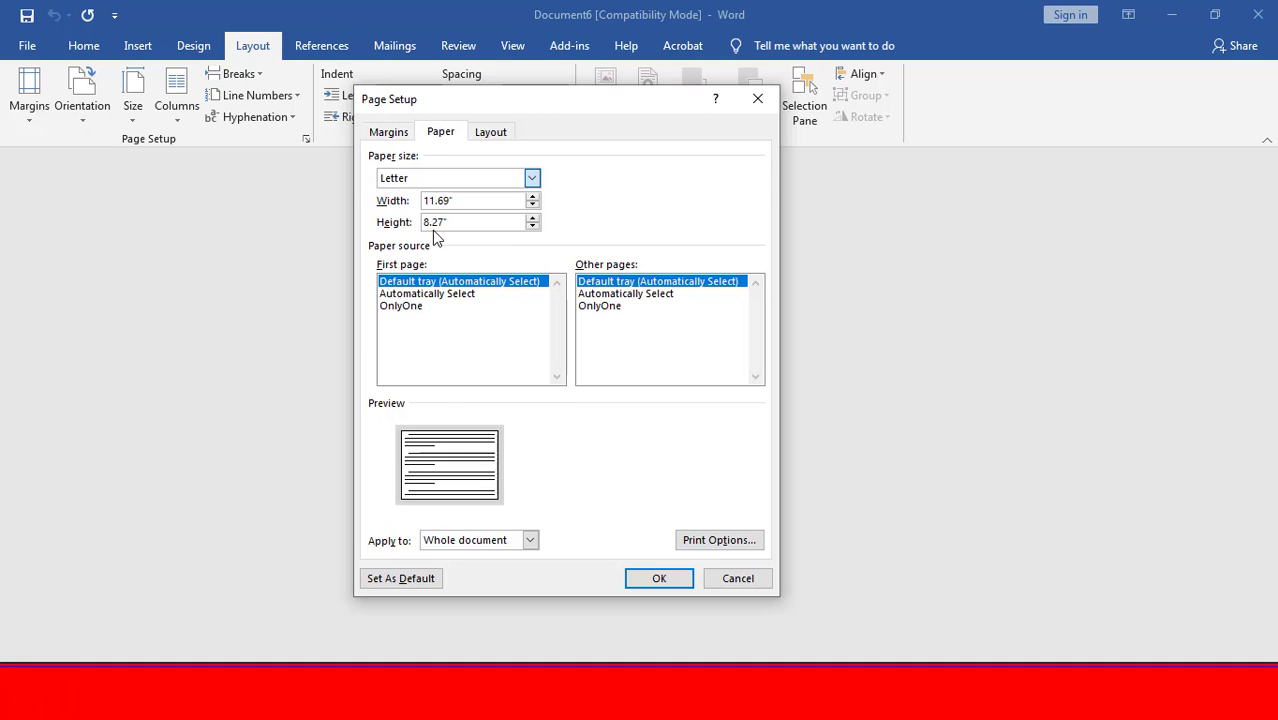
click(659, 580)
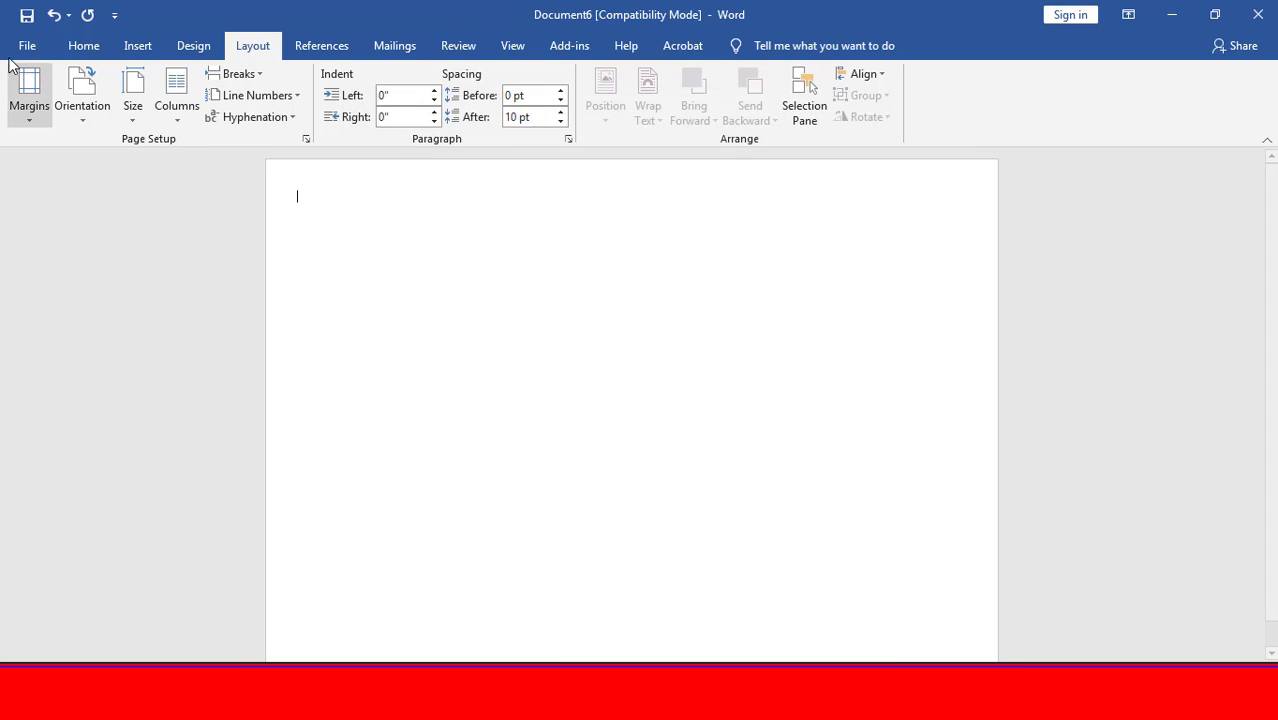
Apply the No Spacing style and set the font to SutonnyMJ.
click(82, 47)
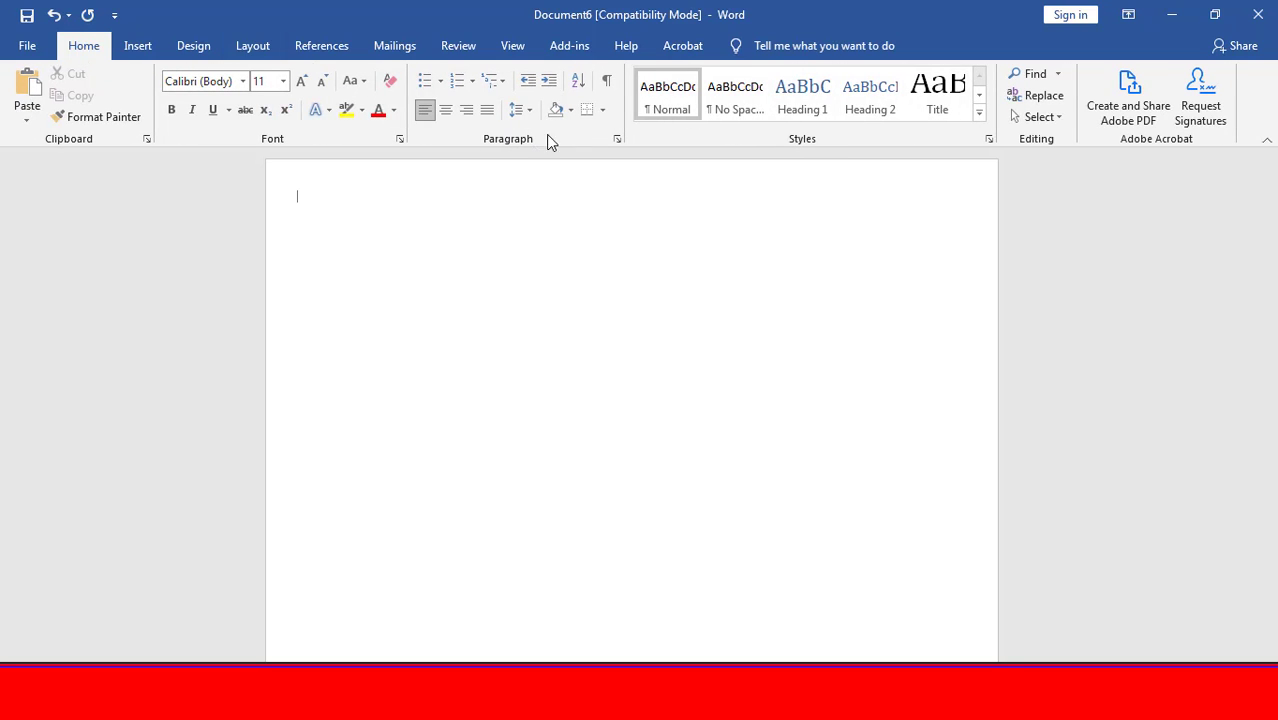
click(736, 100)
click(228, 84)
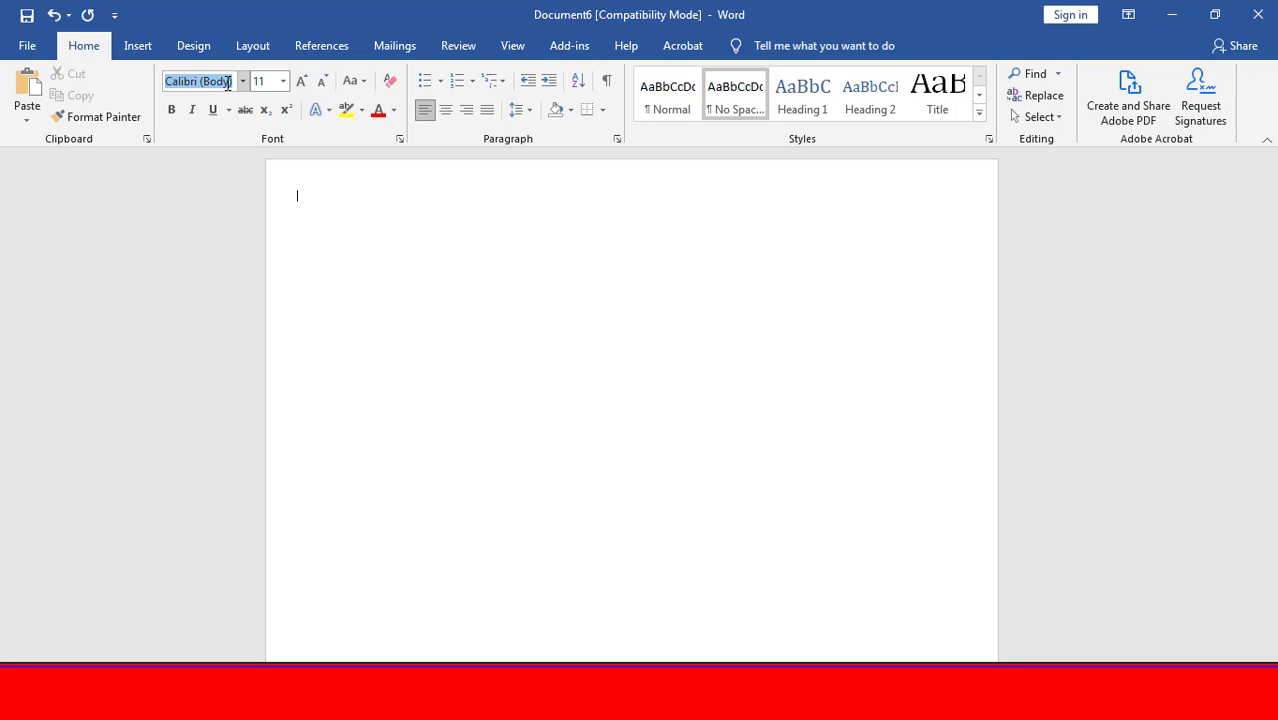
text(SutonnyMJ)
key(Return)
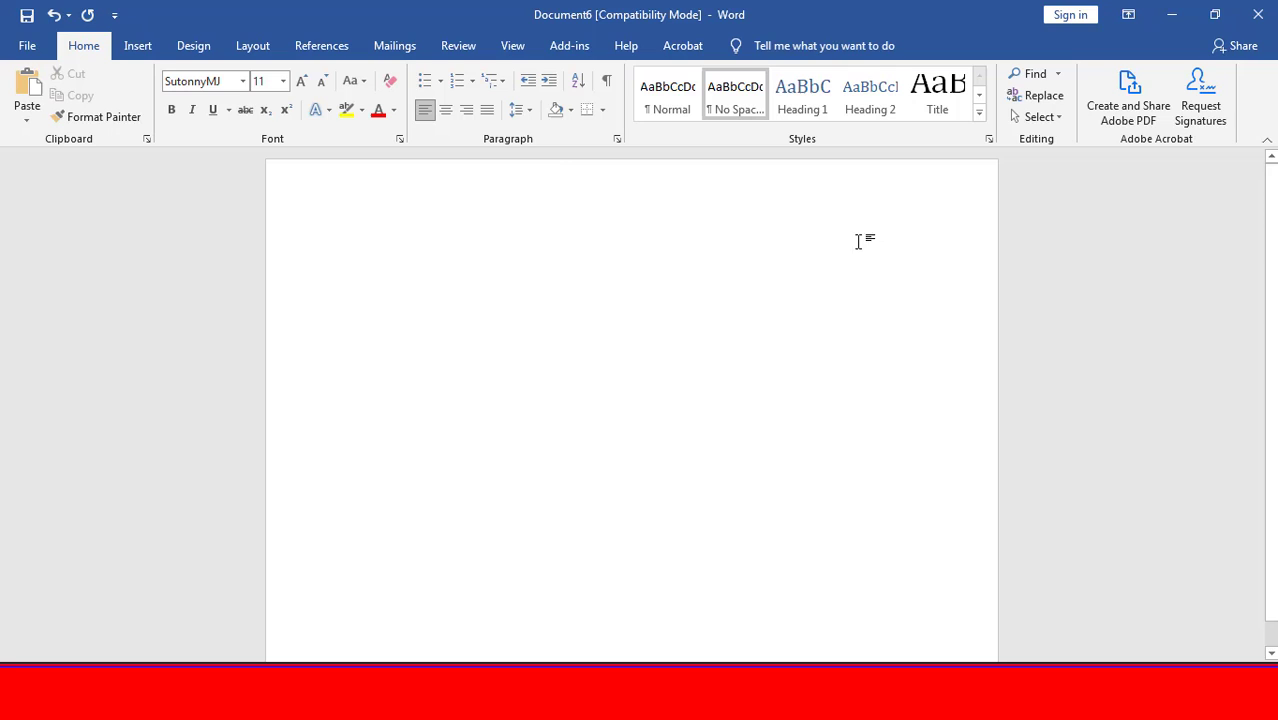
Set the font size to 14.
click(269, 84)
text(14)
key(Return)
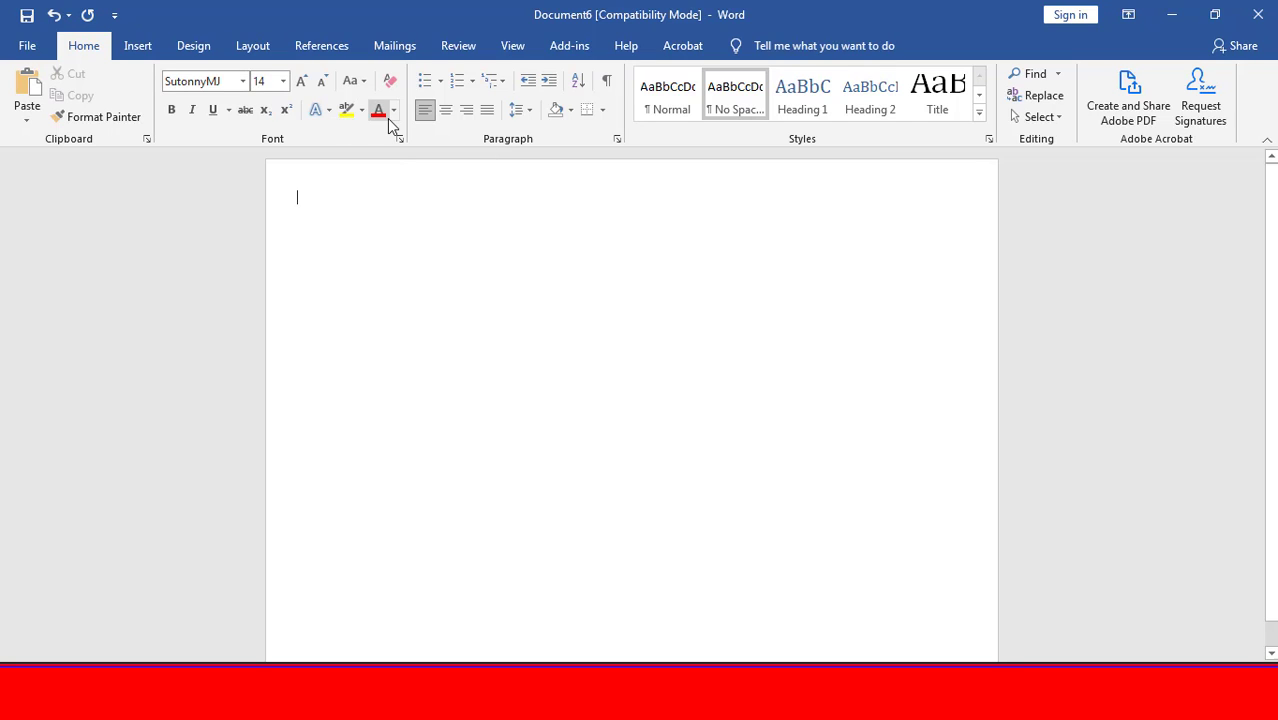
Set the font size to 15.
click(278, 83)
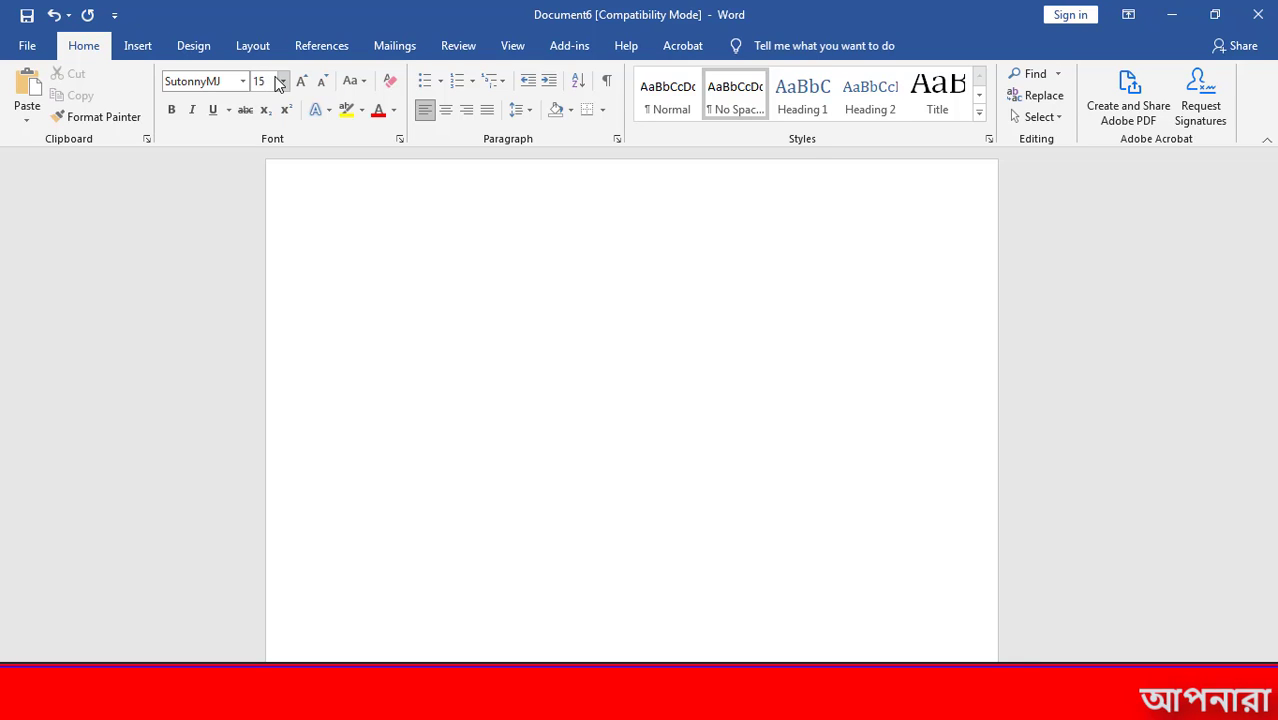
text(15)
key(Return)
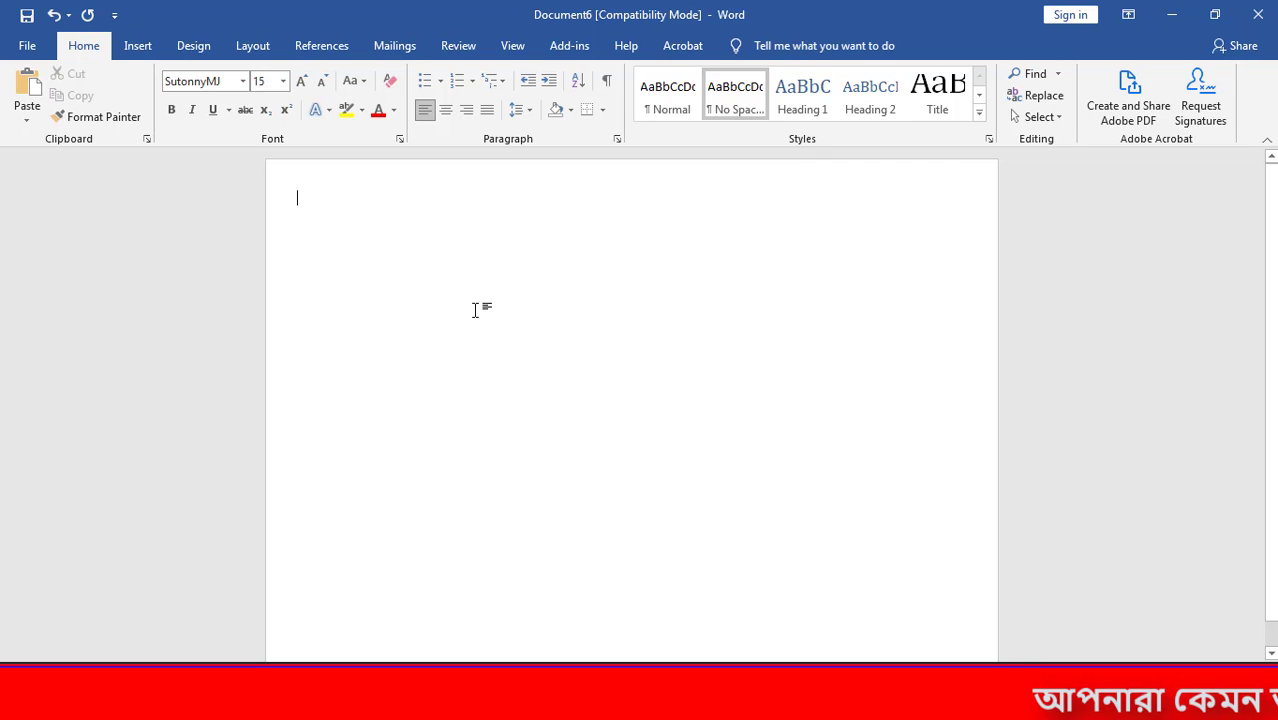
Check the form's header in Illustrator, and insert a table with nine columns and one row in the Word document.
key(alt+Tab)
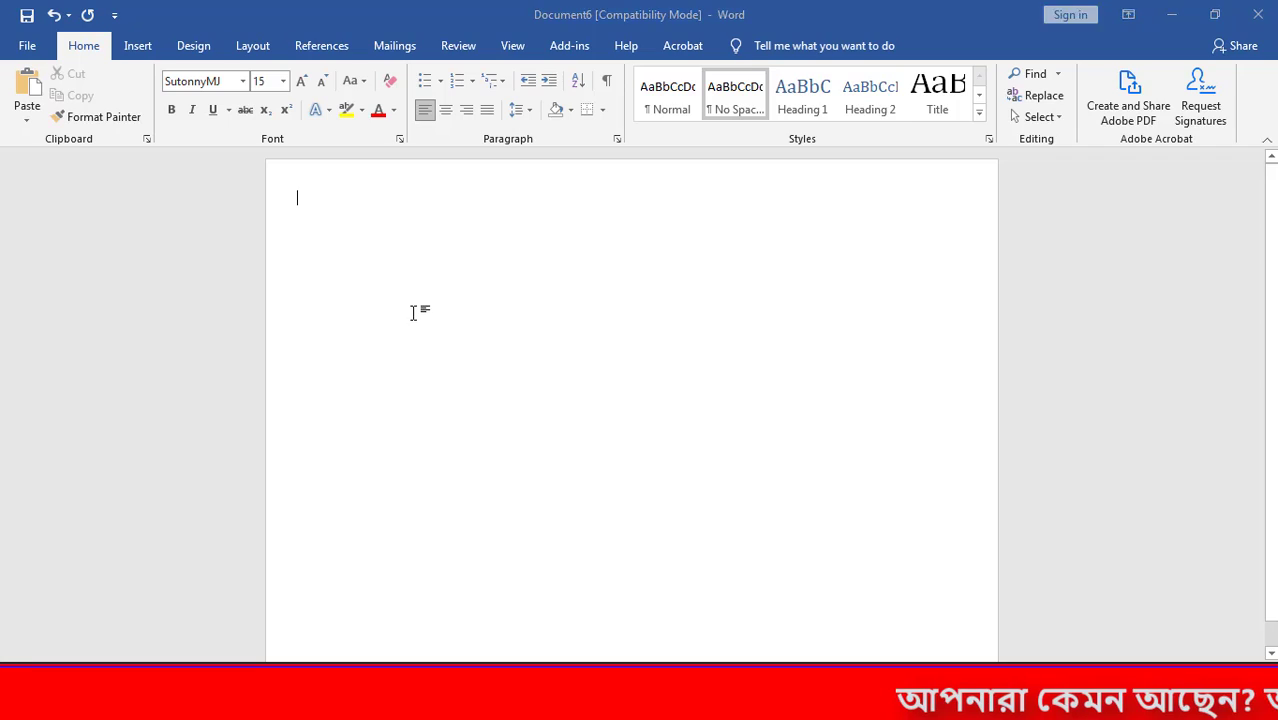
scroll(600, 272, up, 1)
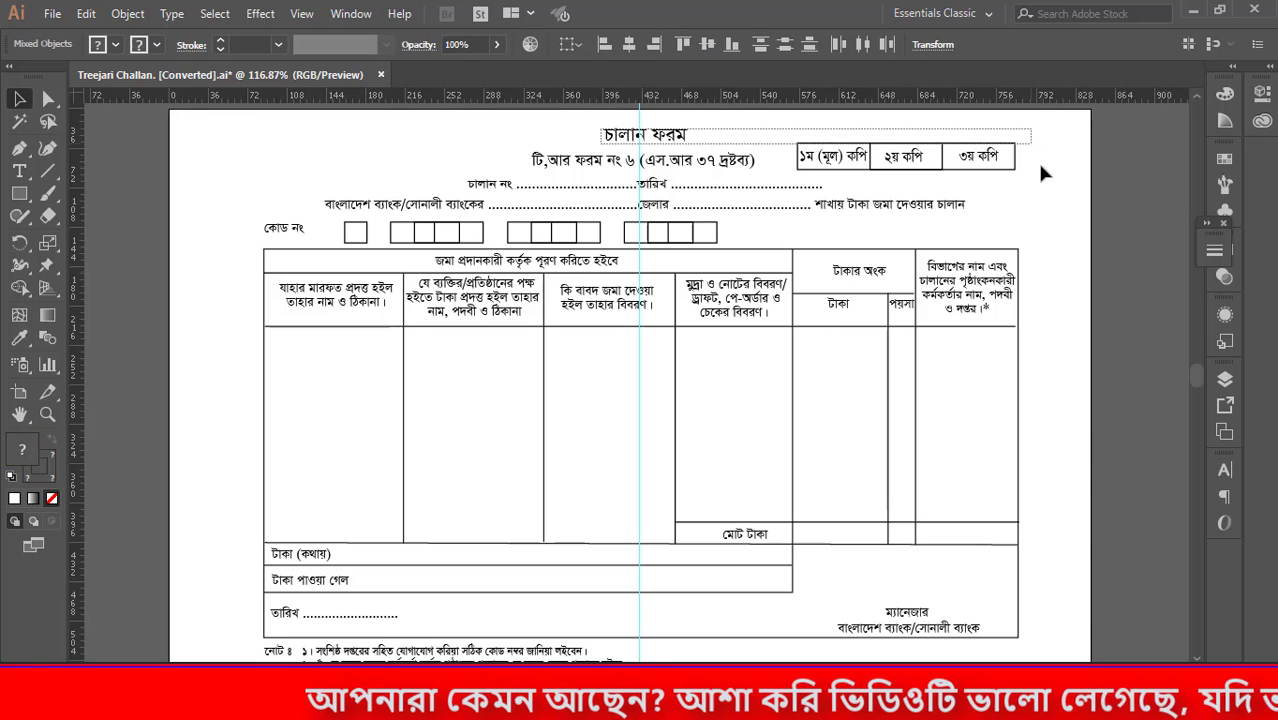
key(alt+Tab)
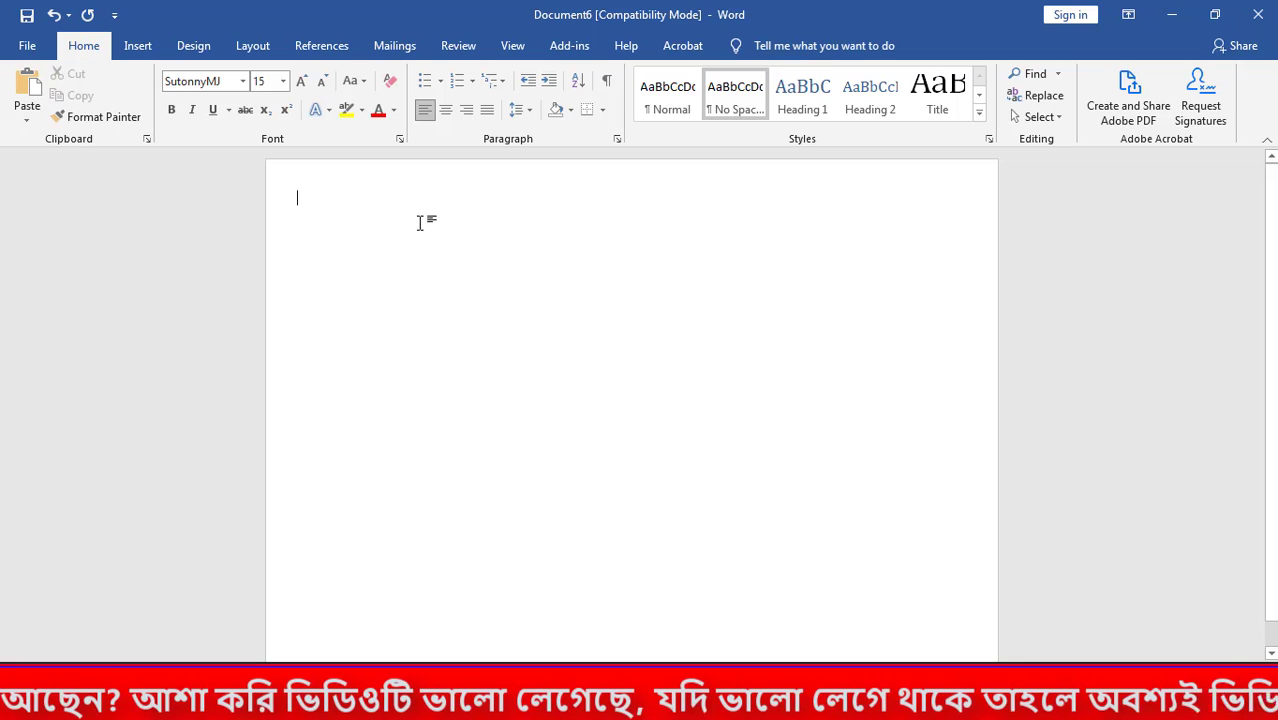
click(137, 46)
click(140, 125)
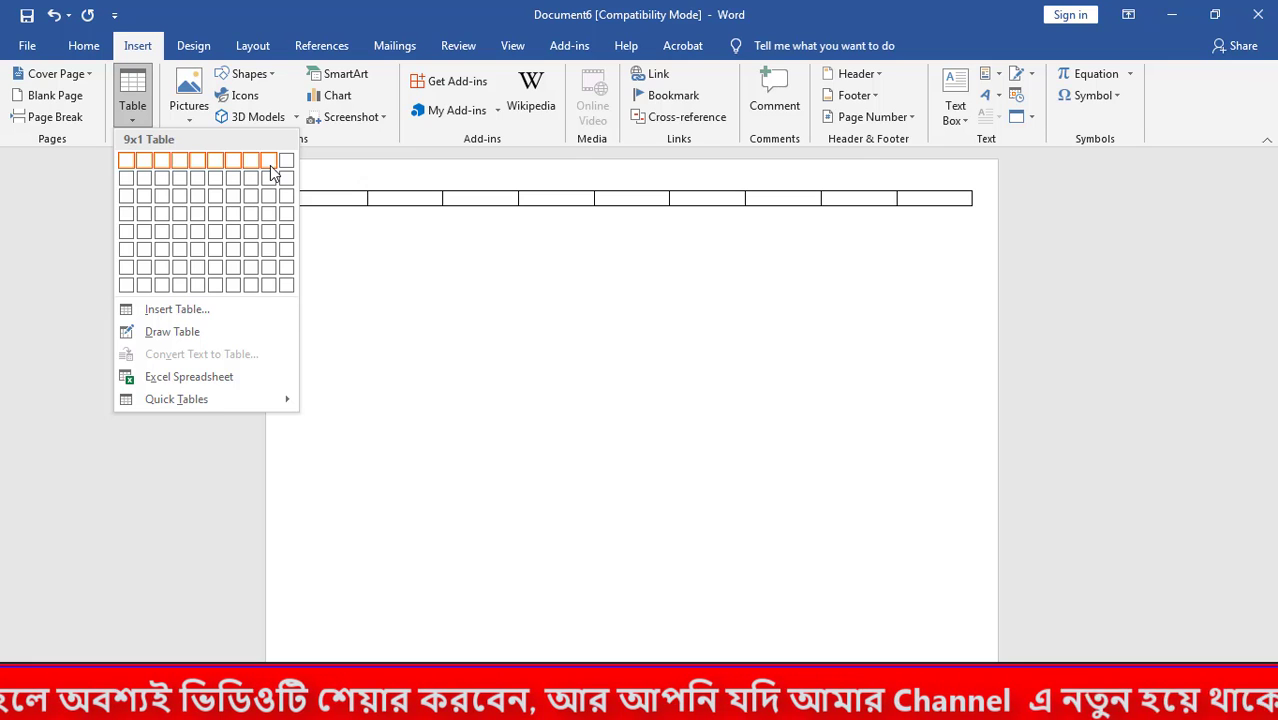
click(267, 166)
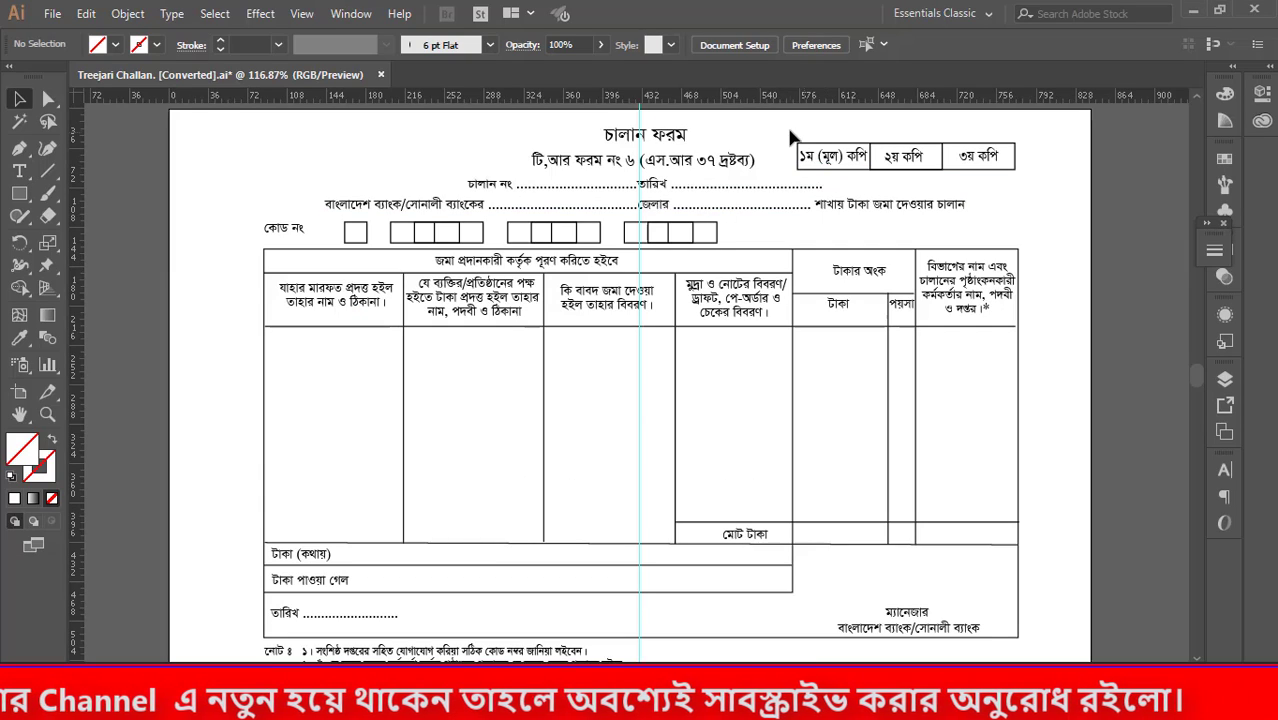
Enter ১ম (মূল) কপি, ২য় কপি and ৩য় কপি in the table's last three cells and চালান ফরম in the fifth cell.
drag(799, 134, 1029, 160)
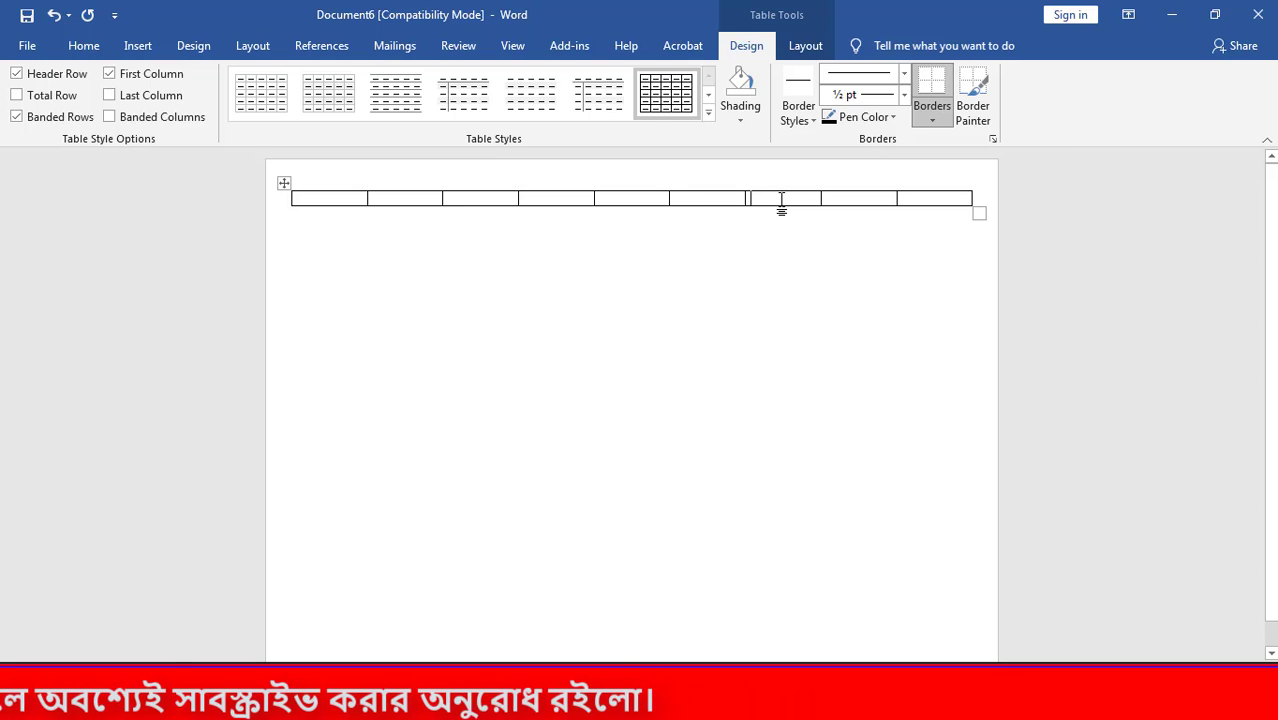
text(১ম (মূল) কপি)
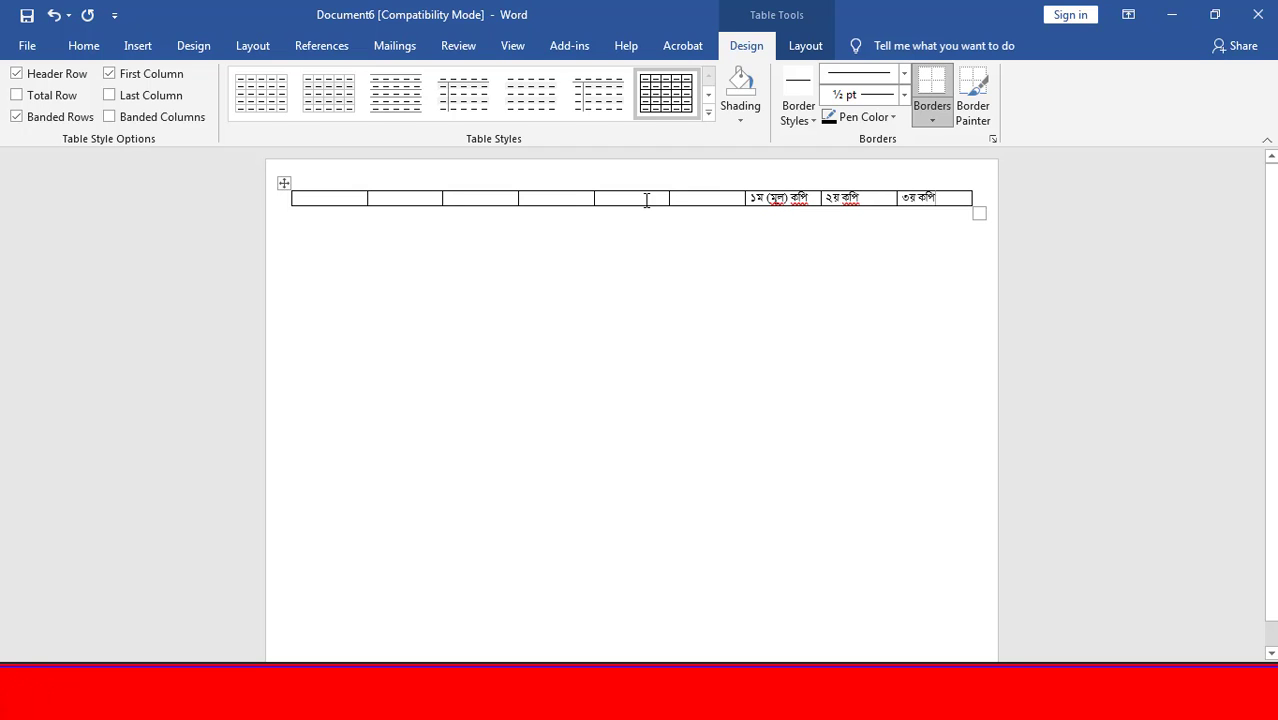
text(চালান ফরম)
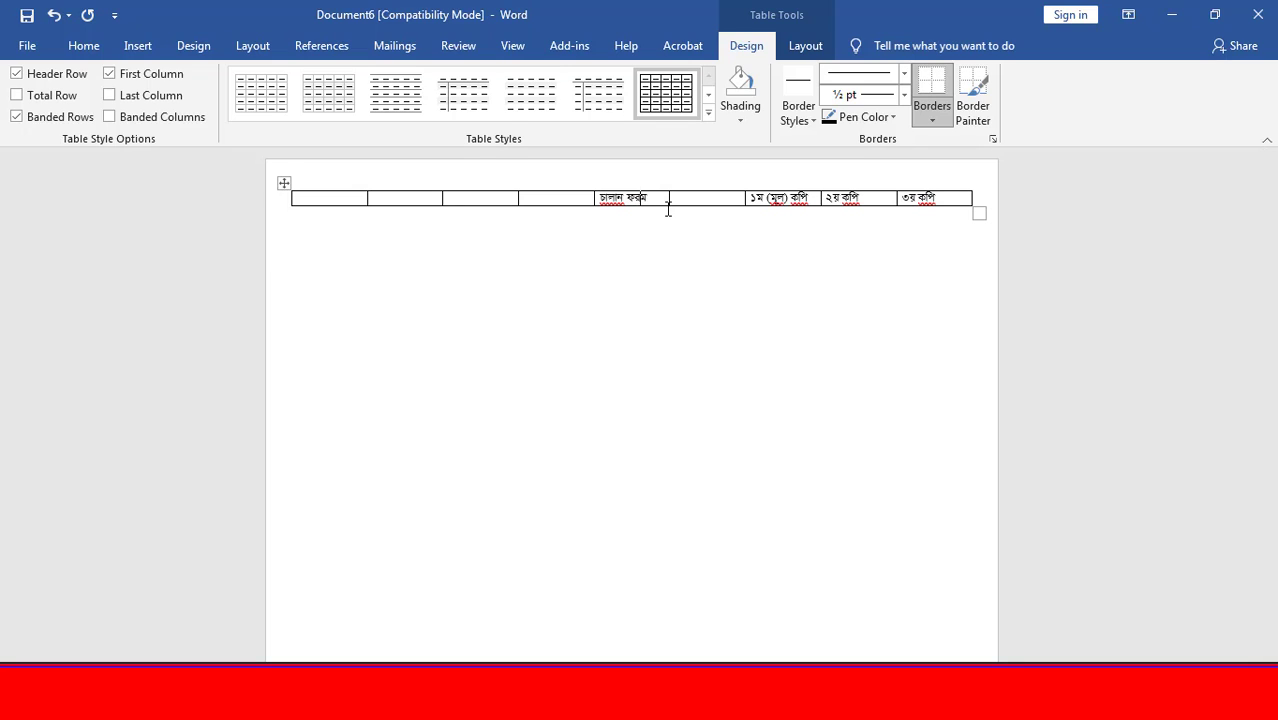
Remove all borders from the whole one-row header table.
click(282, 185)
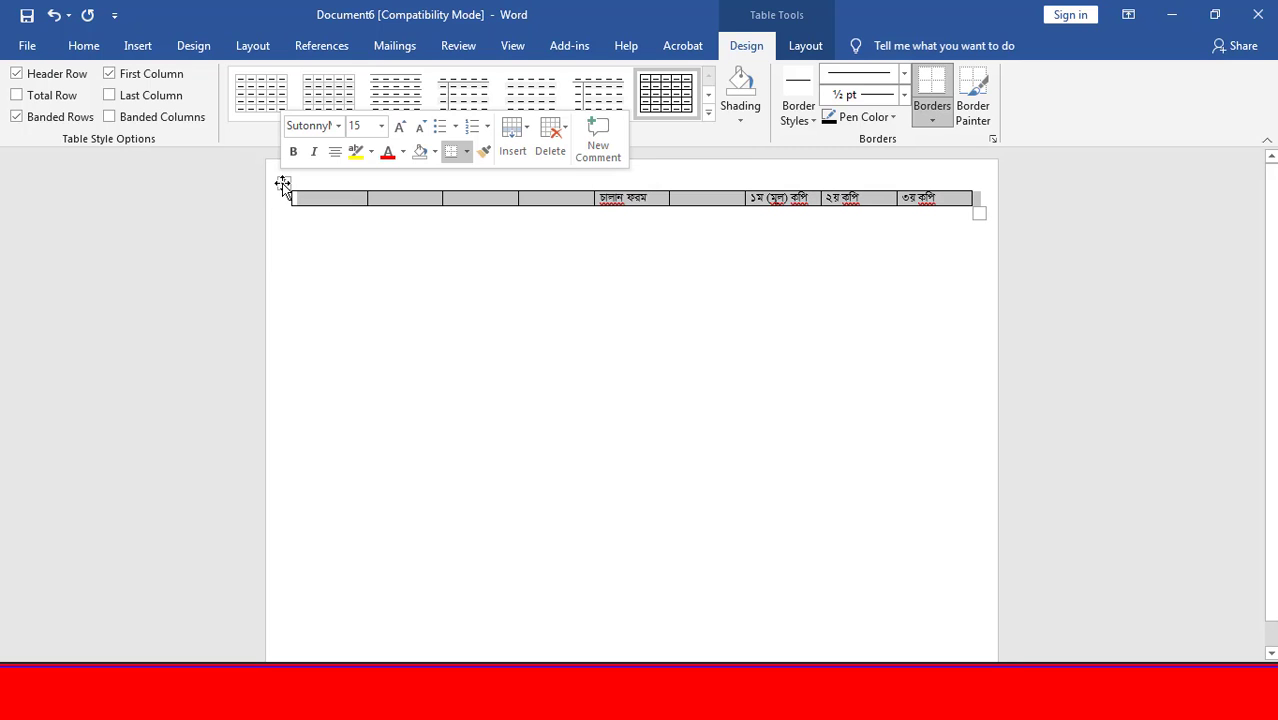
click(628, 262)
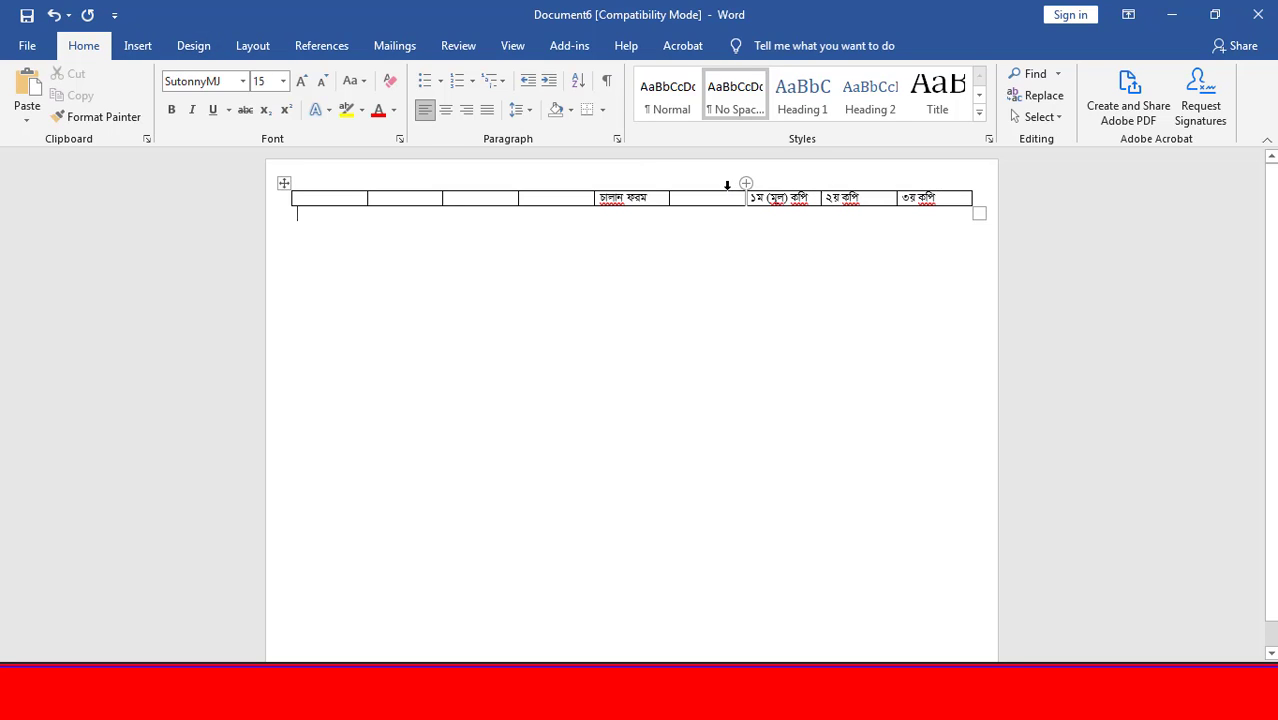
click(284, 184)
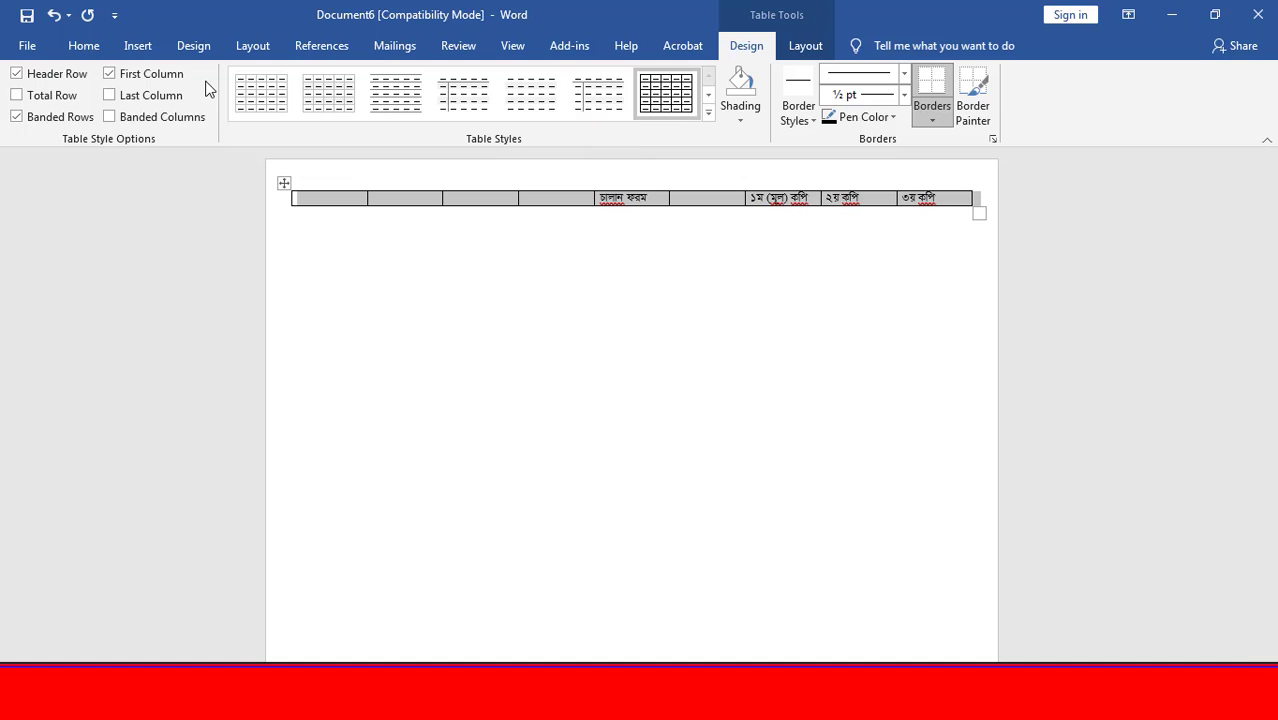
click(83, 47)
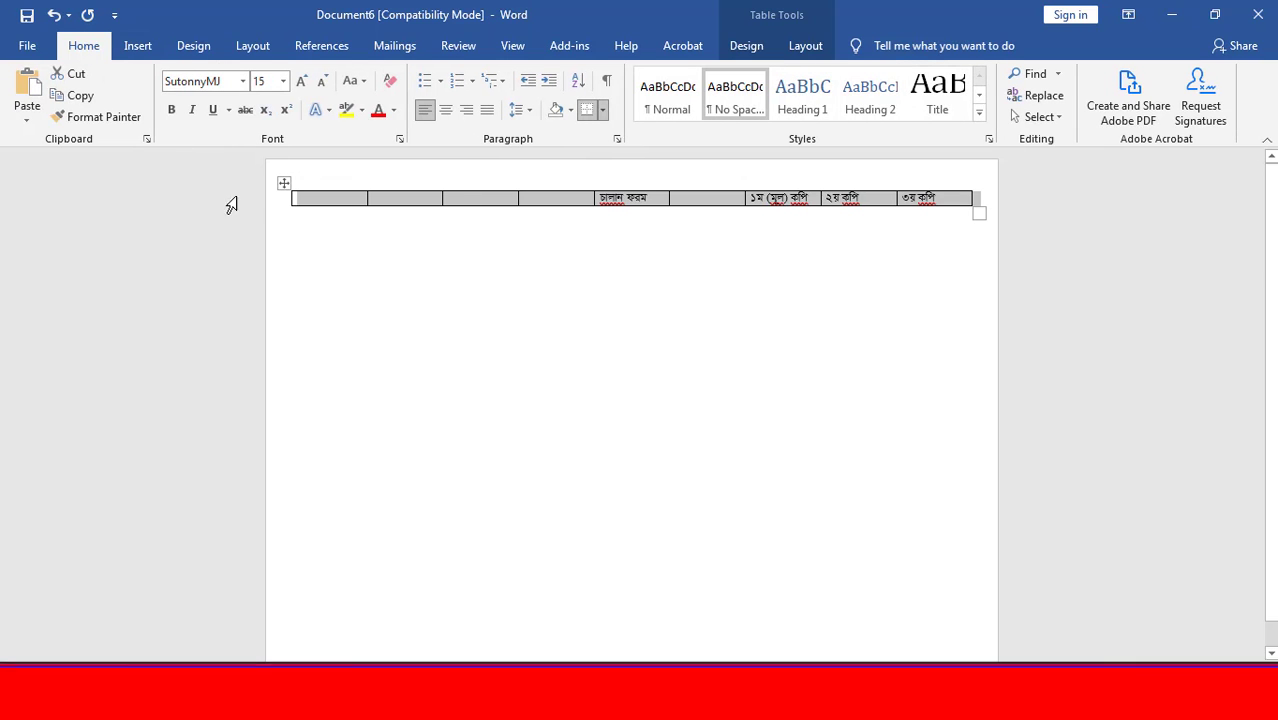
click(604, 109)
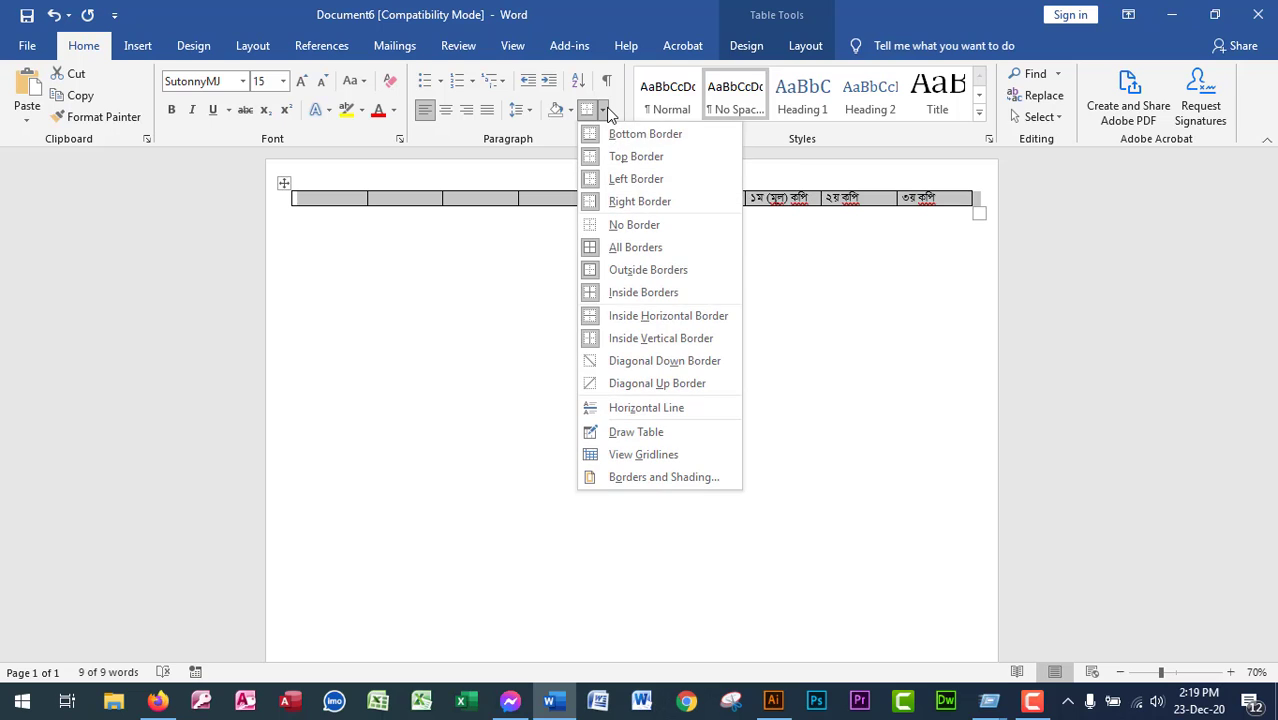
click(630, 224)
click(747, 251)
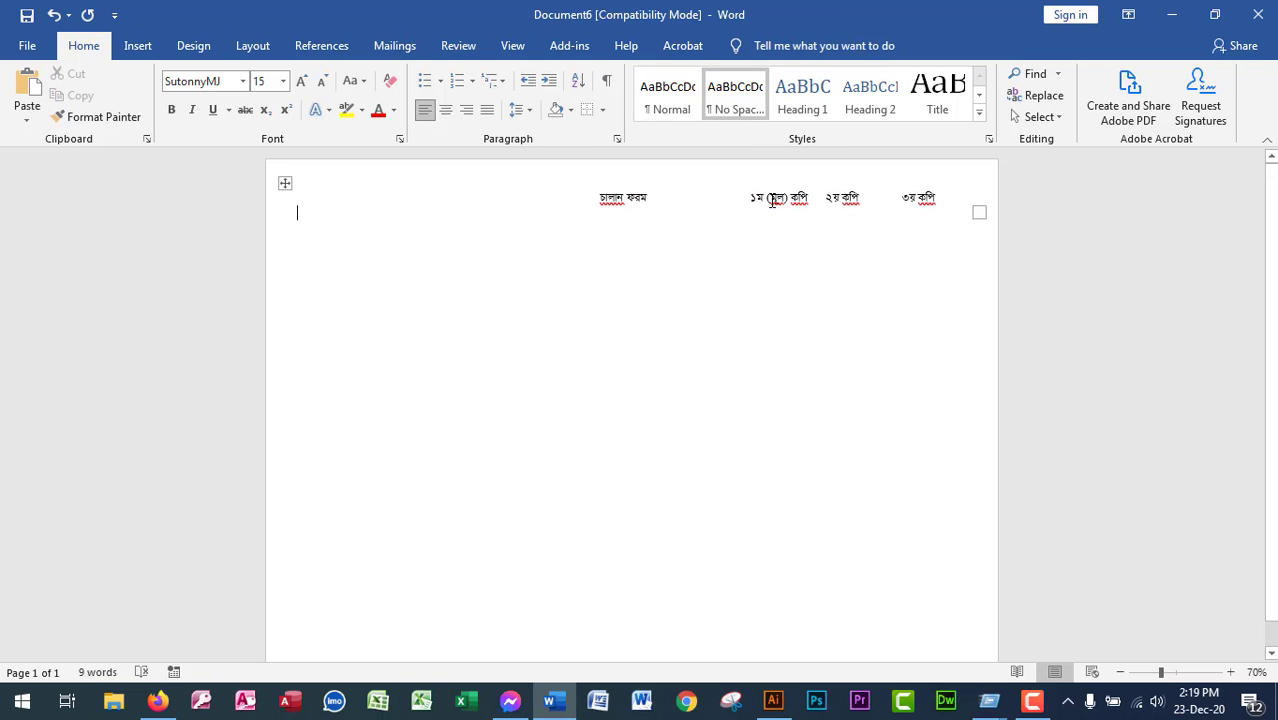
Apply all borders to only the last three cells, ১ম (মূল) কপি, ২য় কপি and ৩য় কপি.
drag(773, 200, 960, 200)
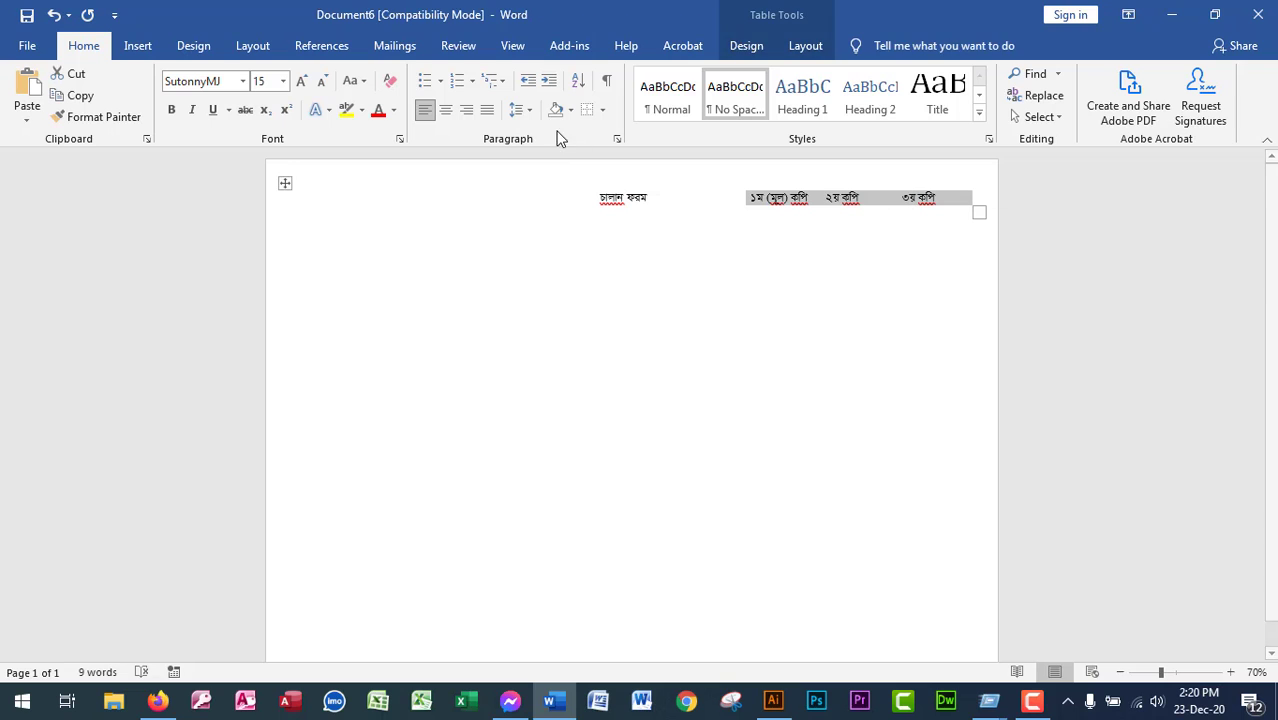
click(603, 109)
click(633, 220)
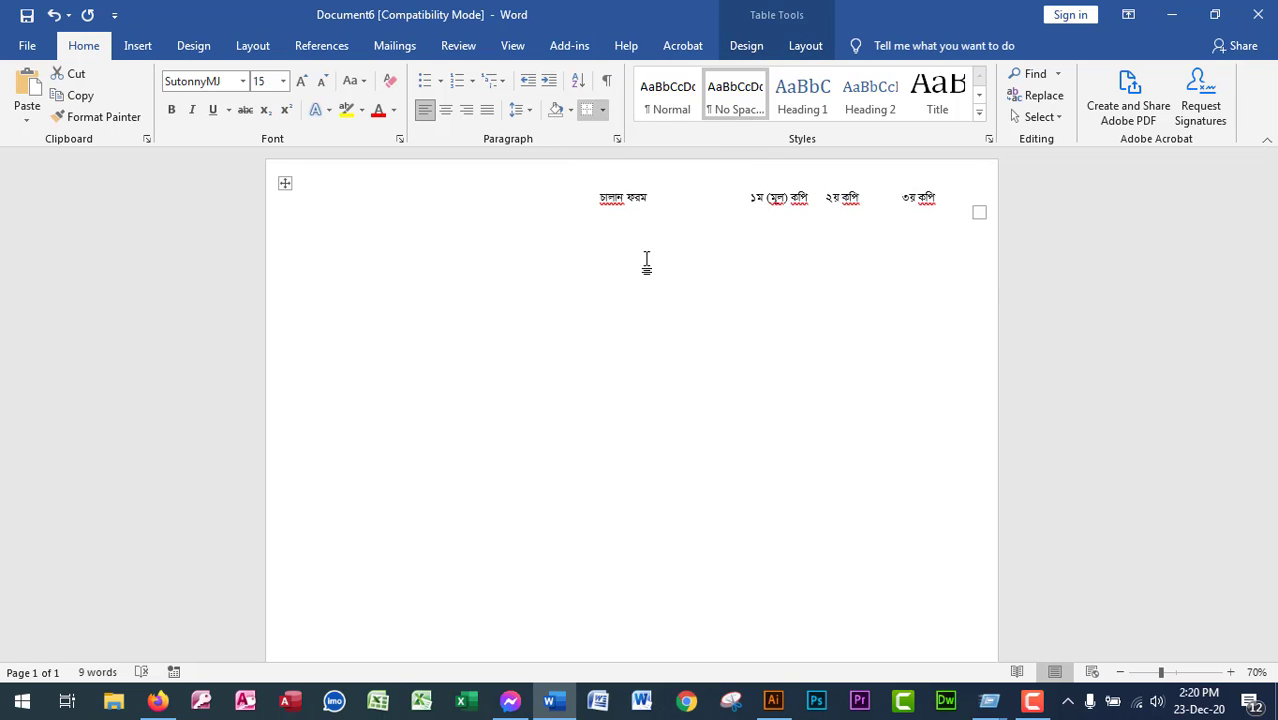
click(802, 285)
scroll(682, 317, up, 4)
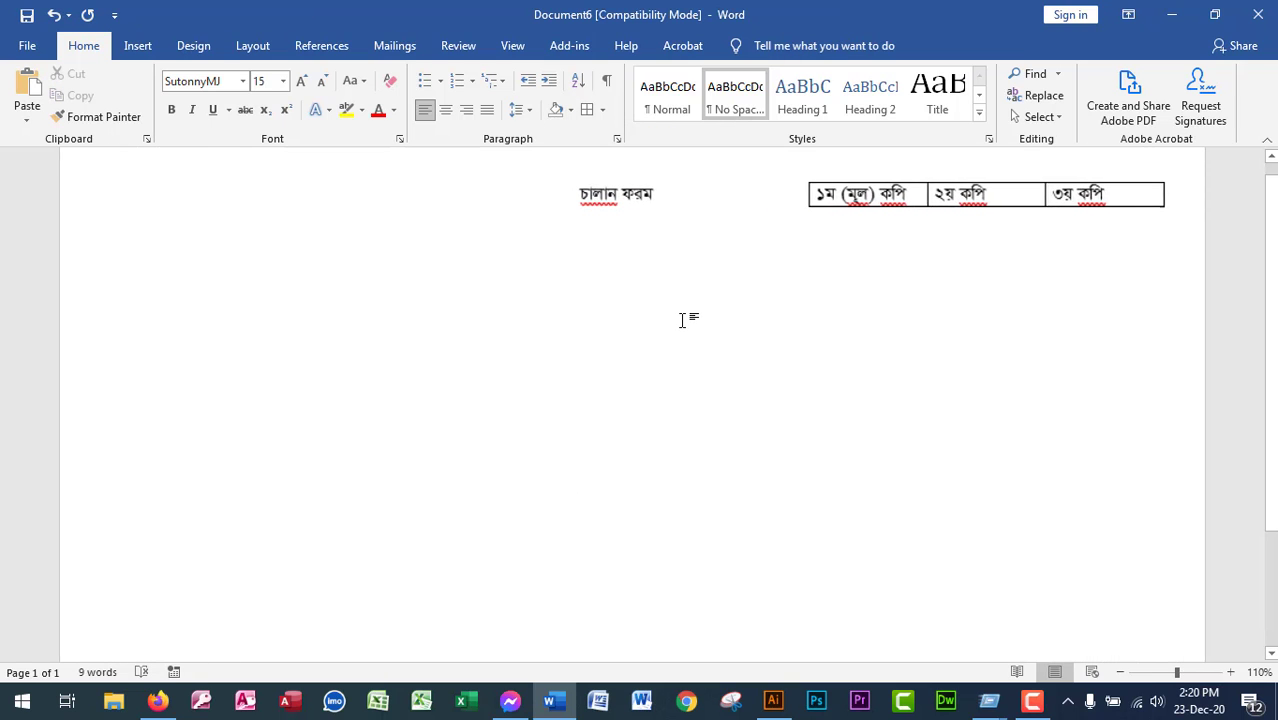
Centre the text in the three bordered copy cells.
drag(1099, 232, 786, 210)
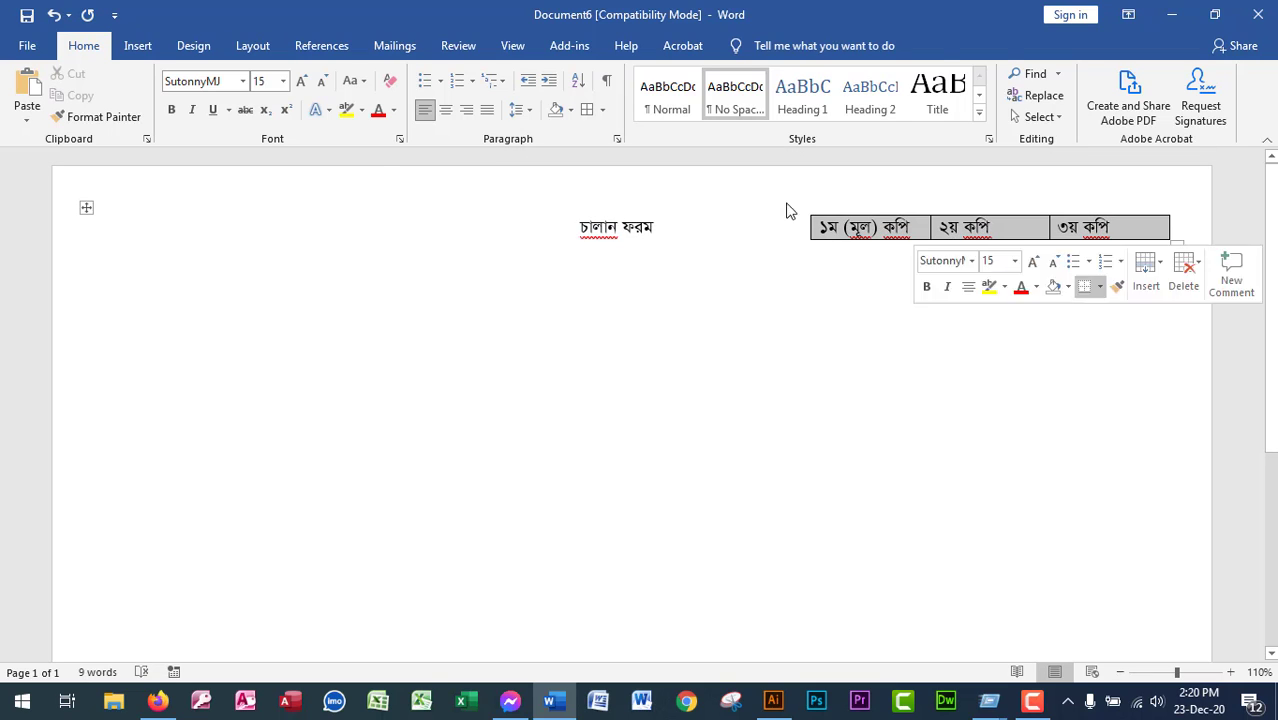
click(446, 109)
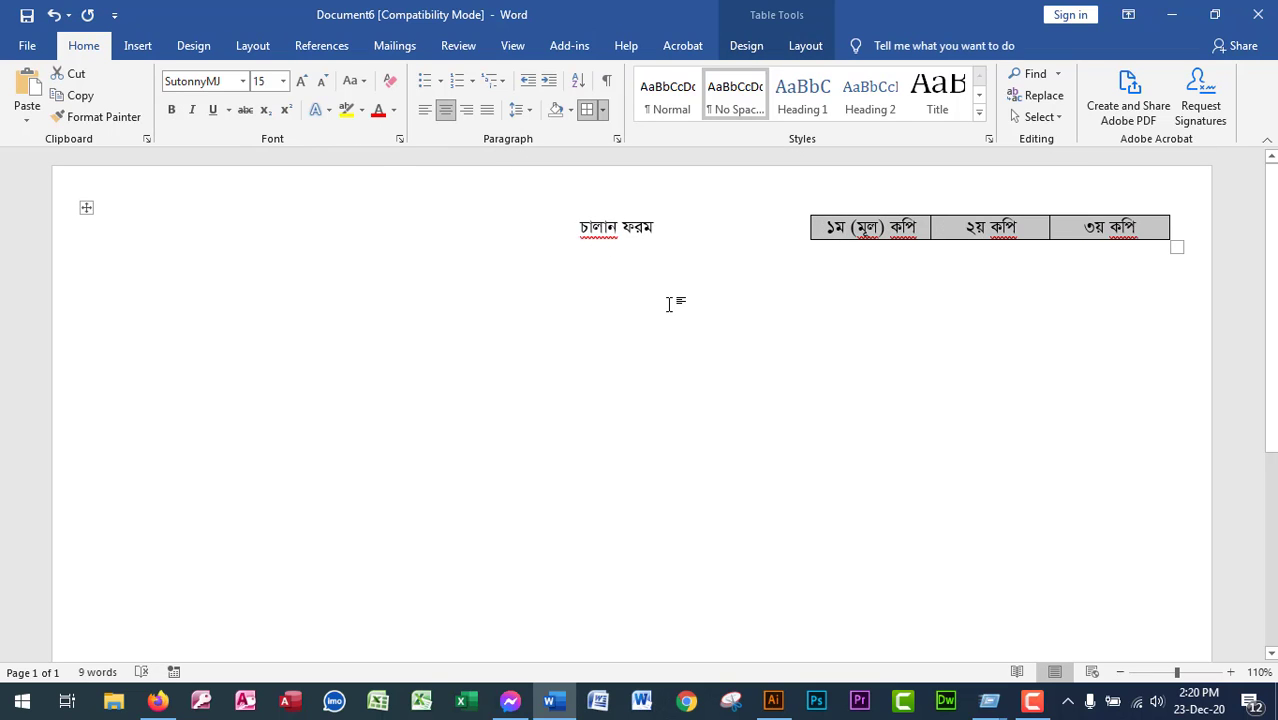
click(836, 277)
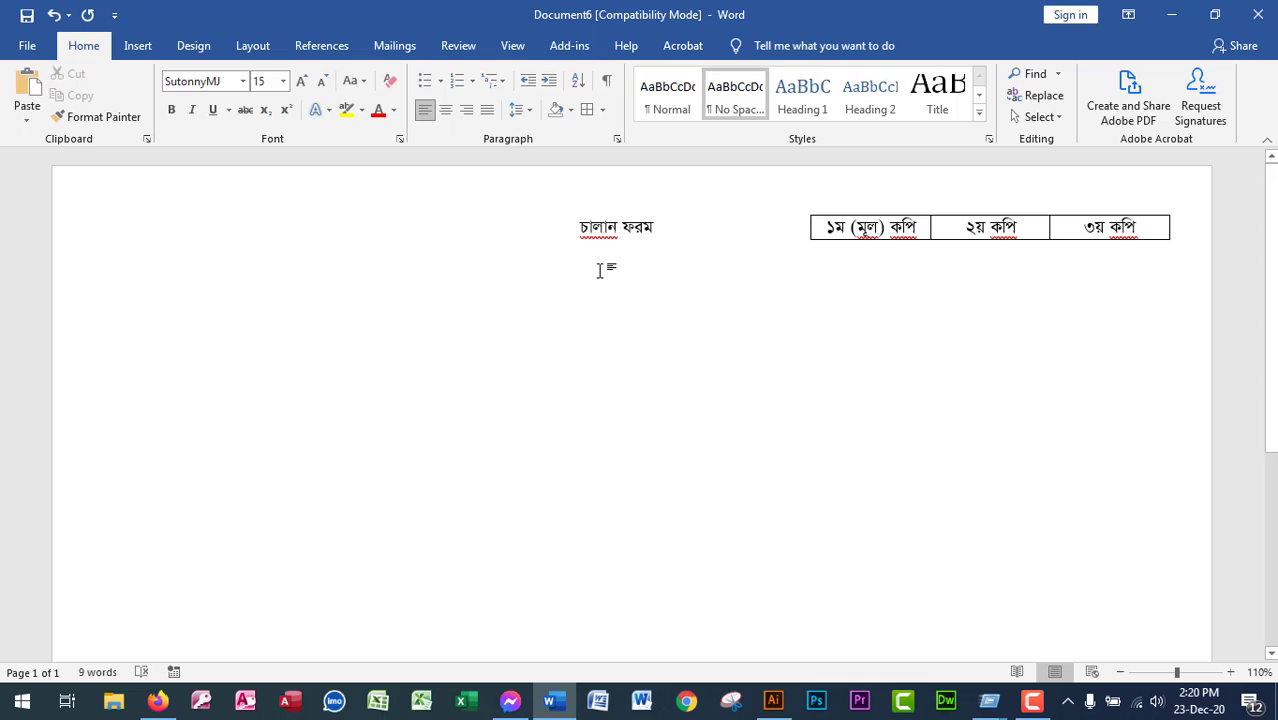
Check the form's subtitle in Illustrator, and enter টি.আর ফরম নং ৬ (এসআর ৩৭দ্রষ্টব্য) as a centred line below the table in Word.
key(alt+Tab)
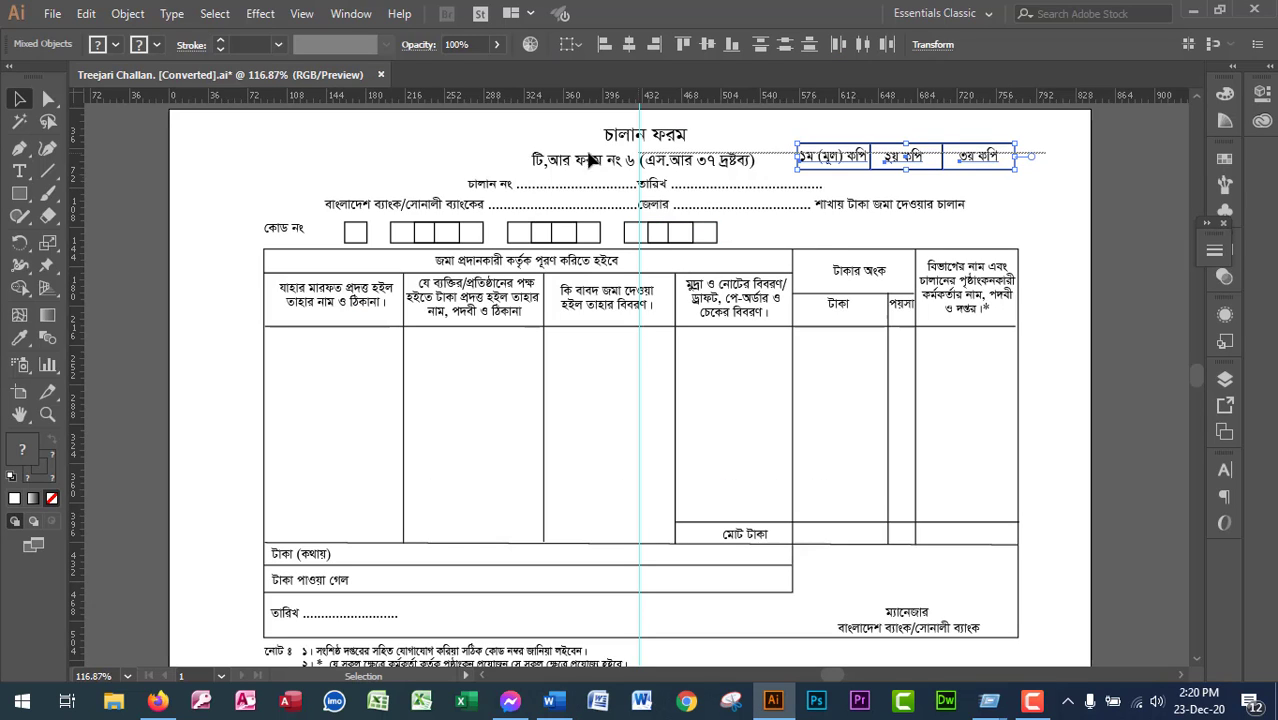
click(1035, 160)
key(alt+Tab)
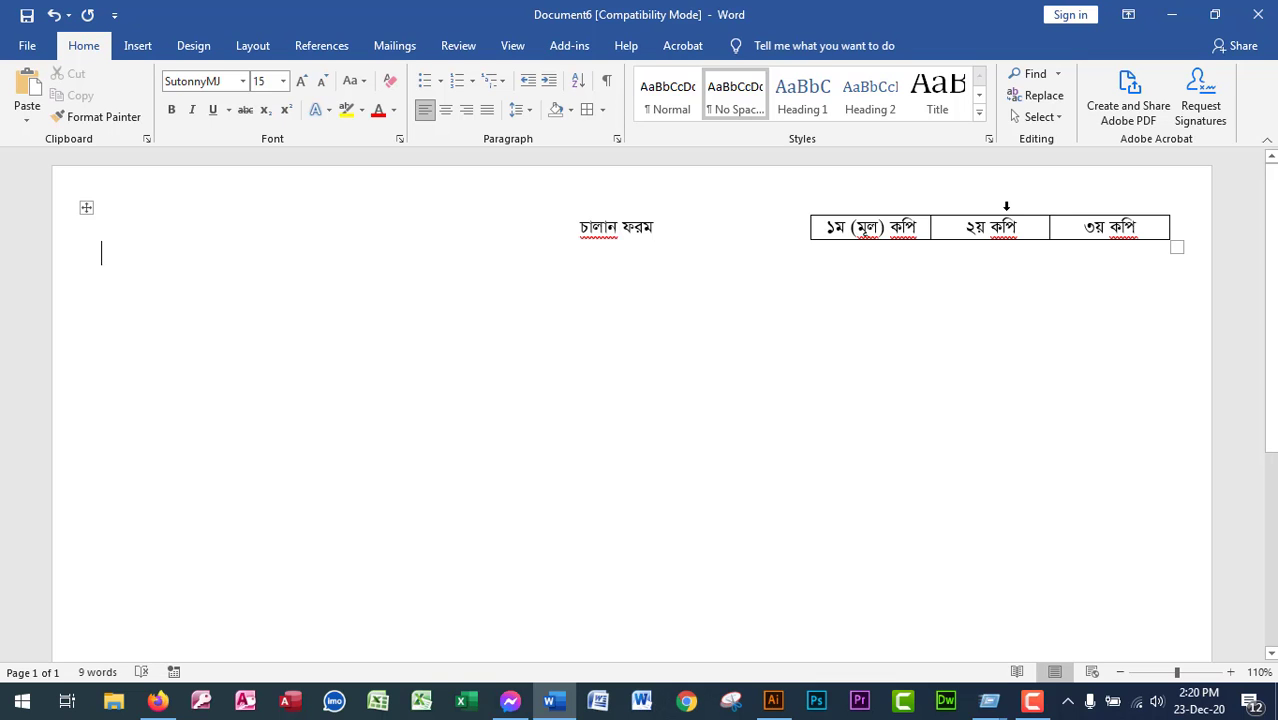
scroll(1007, 207, down, 3)
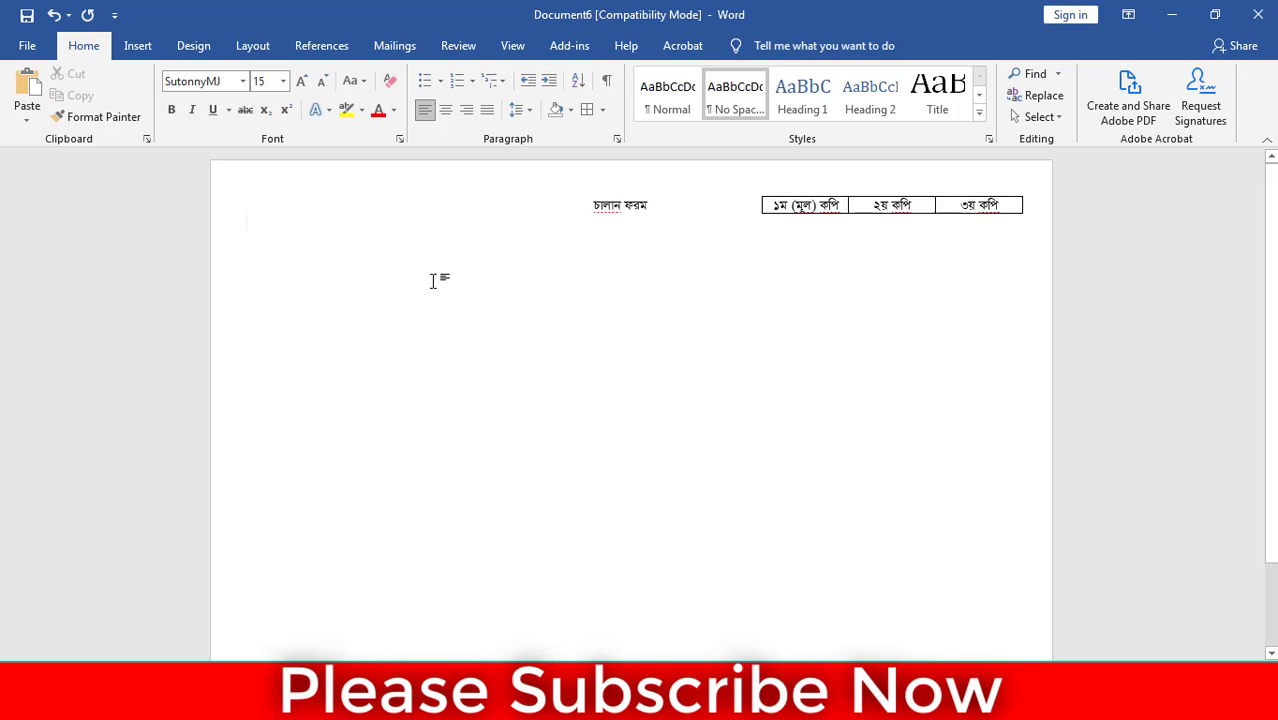
key(alt+Tab)
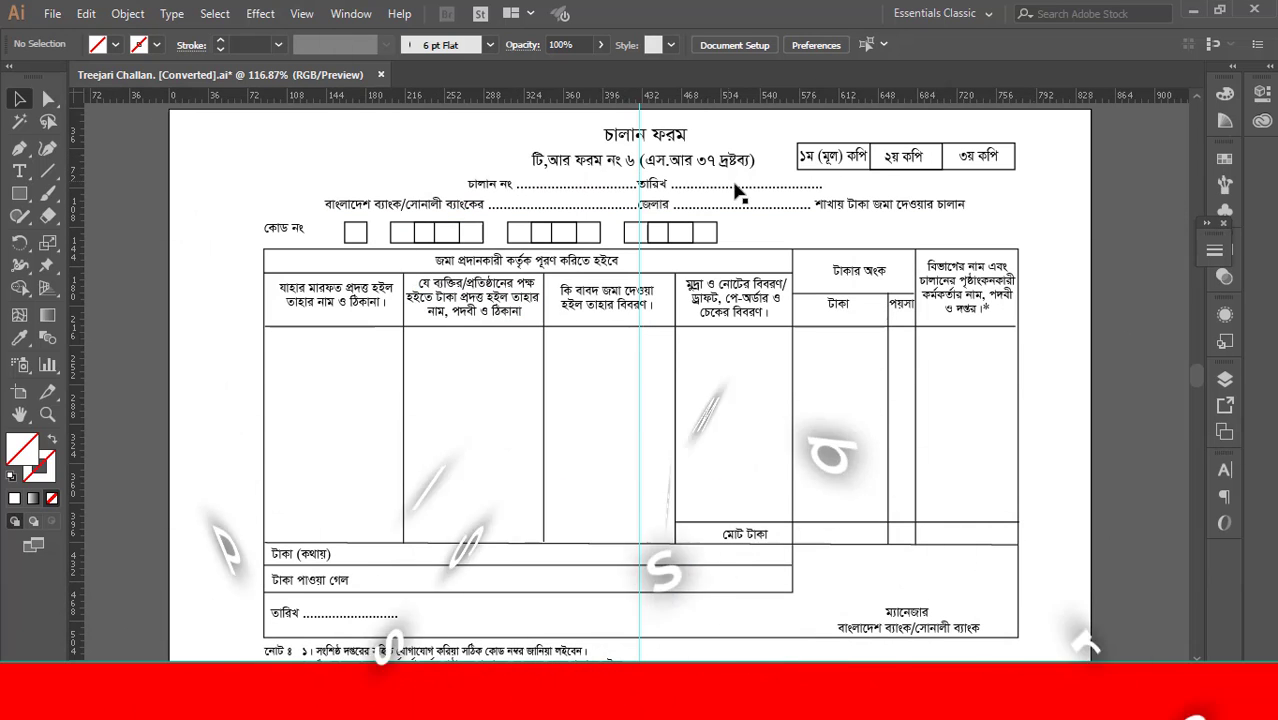
key(alt+Tab)
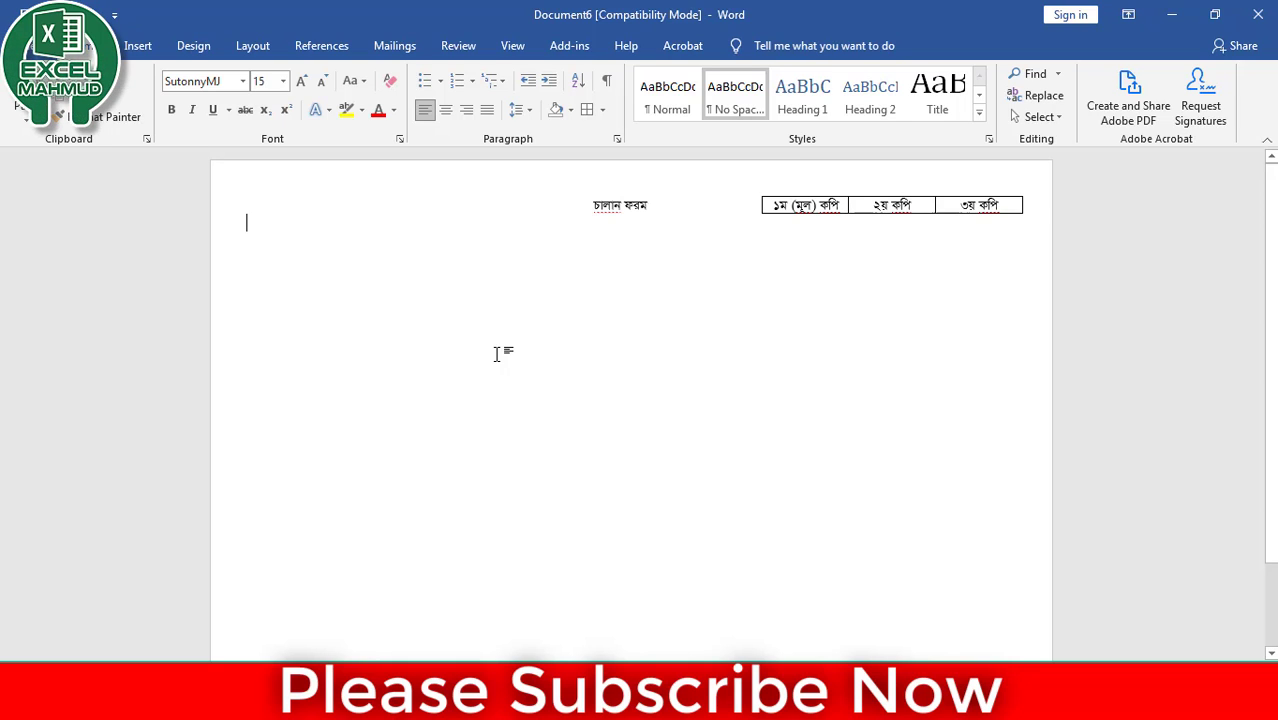
text(টি)
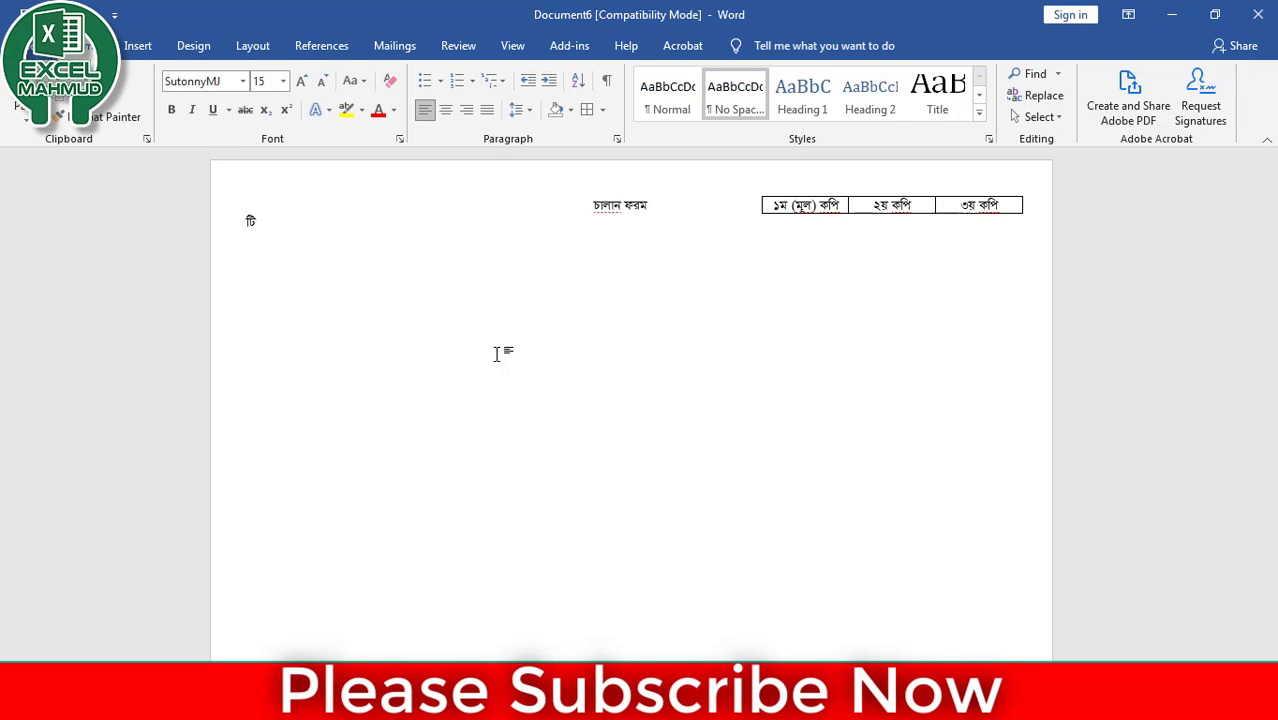
text(,)
text(ফরম নং ৬, এ)
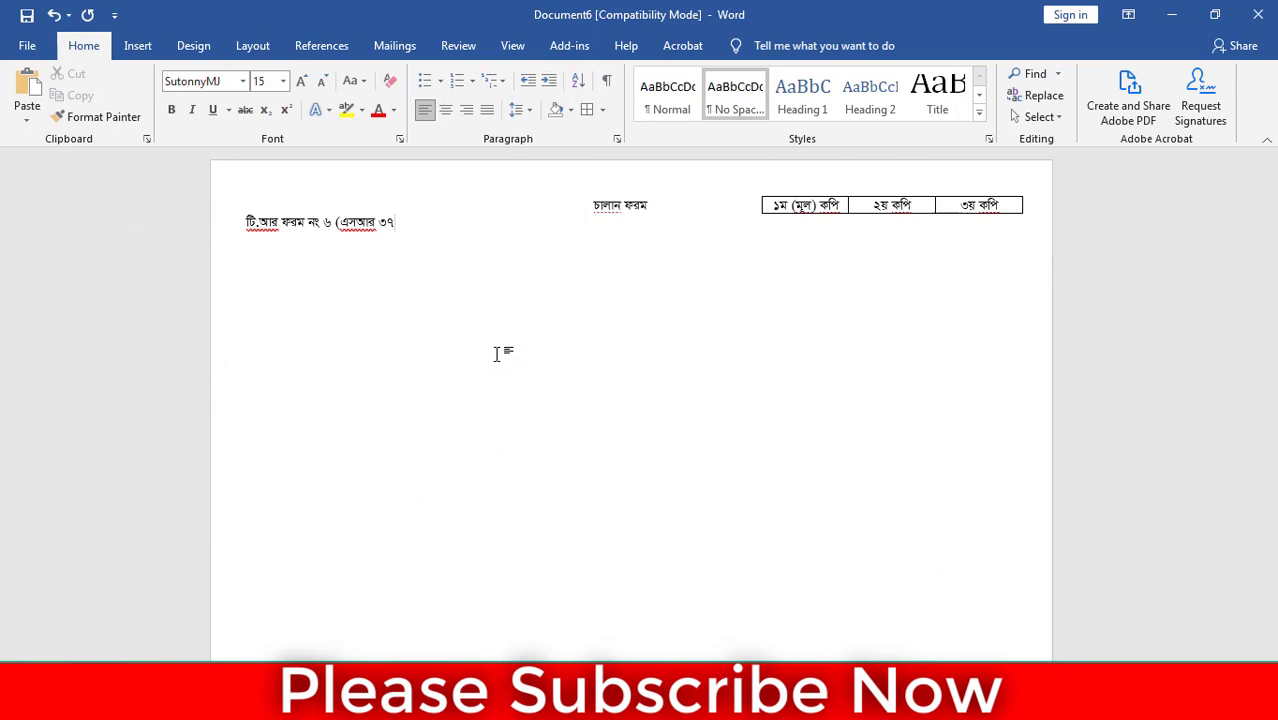
text(সআর ৩৭দ্রষ্টব্য))
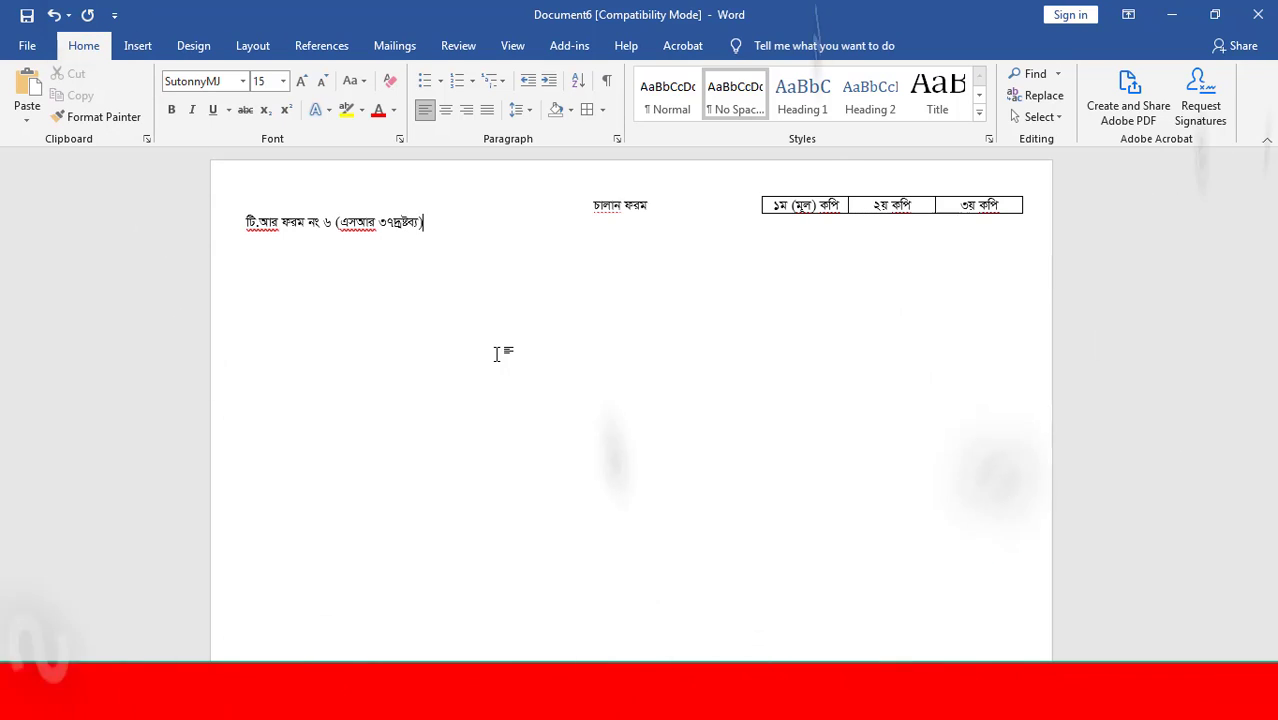
click(446, 109)
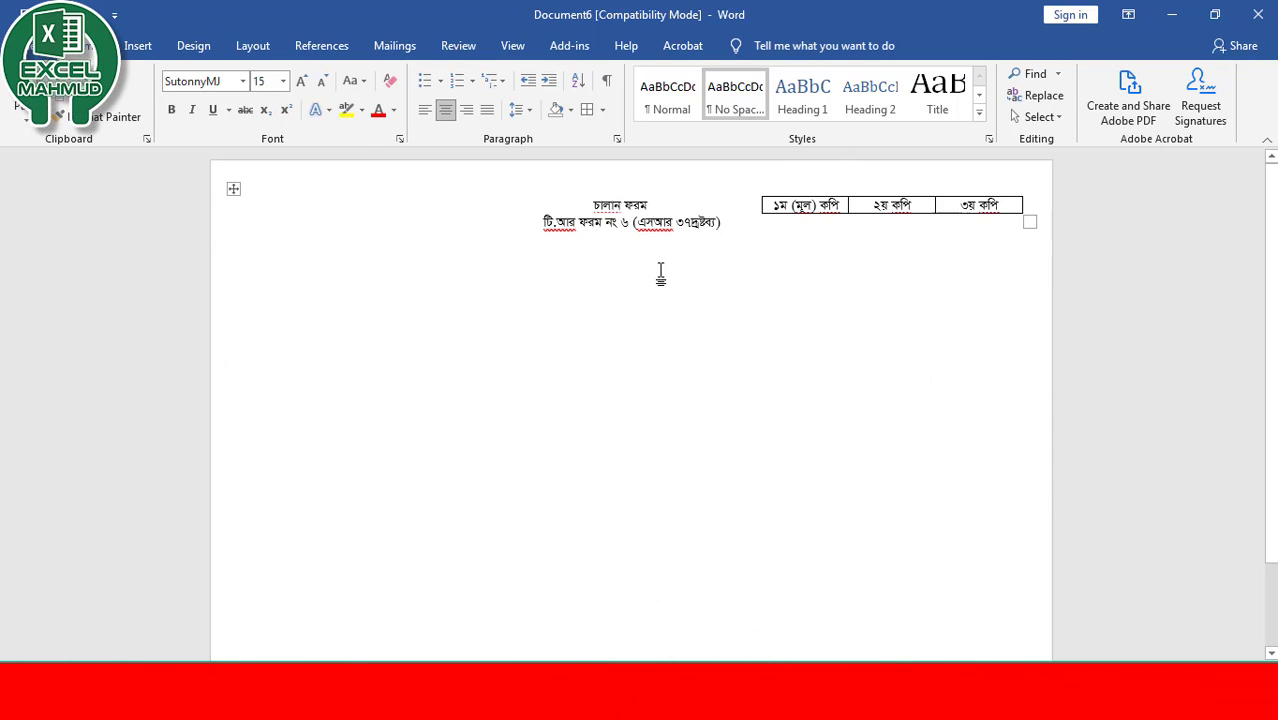
key(Return)
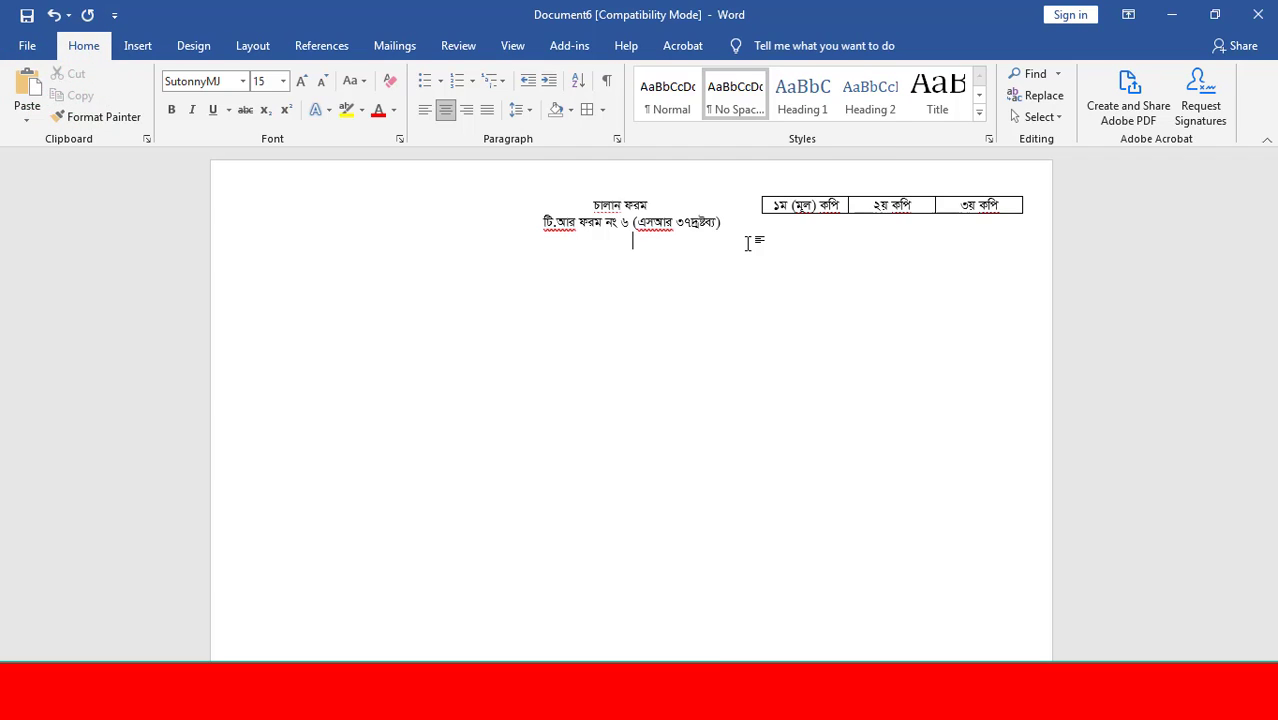
Check the challan number and bank lines in Illustrator, and add the line চালন নং- and তারিখ: with dotted blanks in Word.
key(alt+Tab)
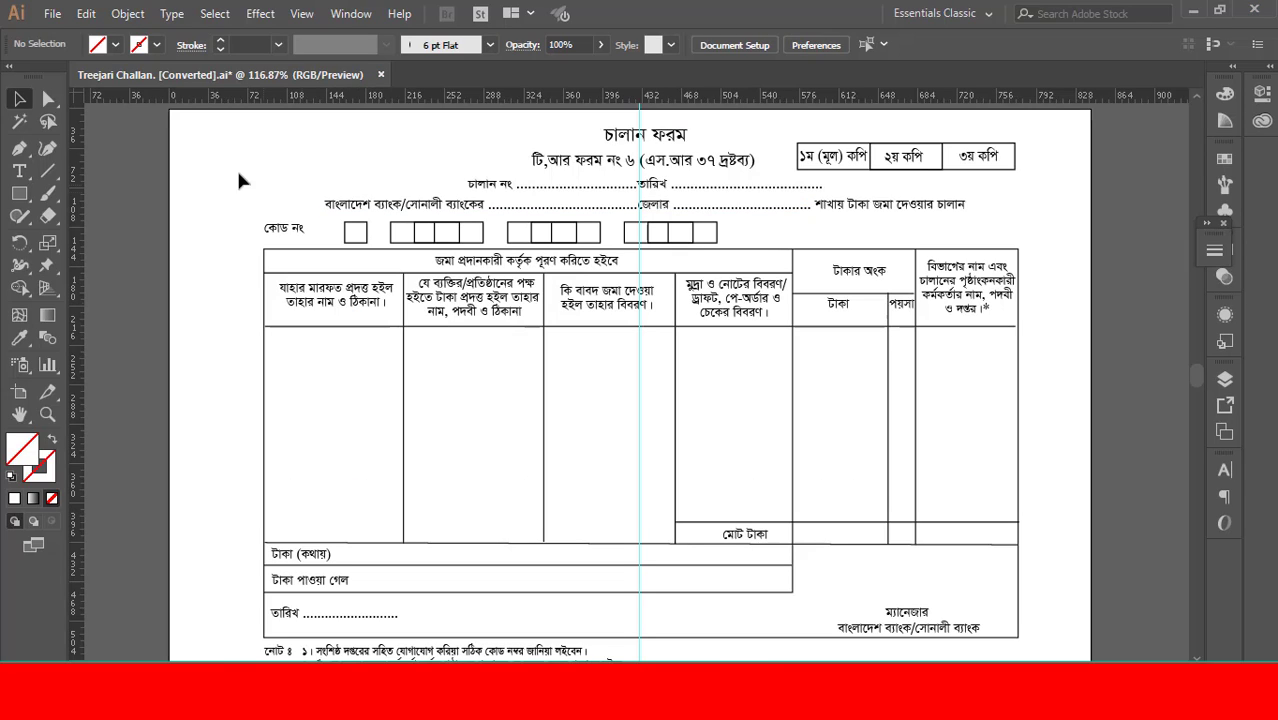
click(972, 200)
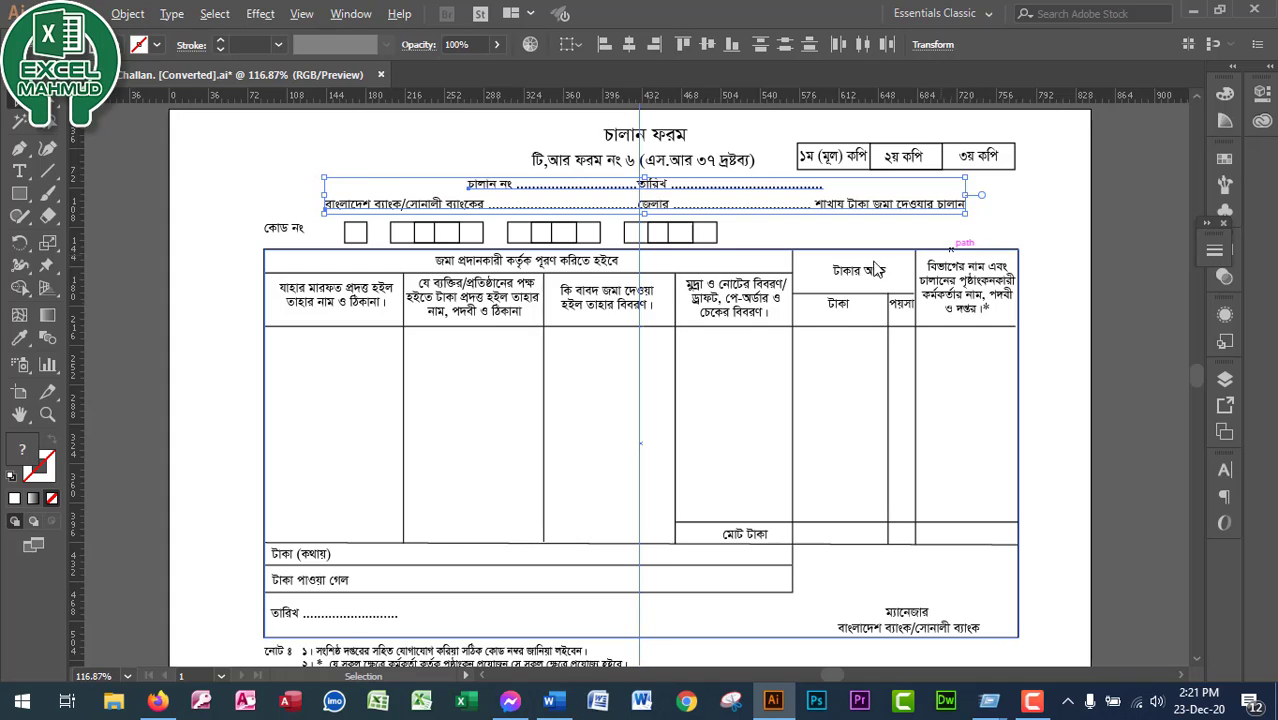
key(alt+Tab)
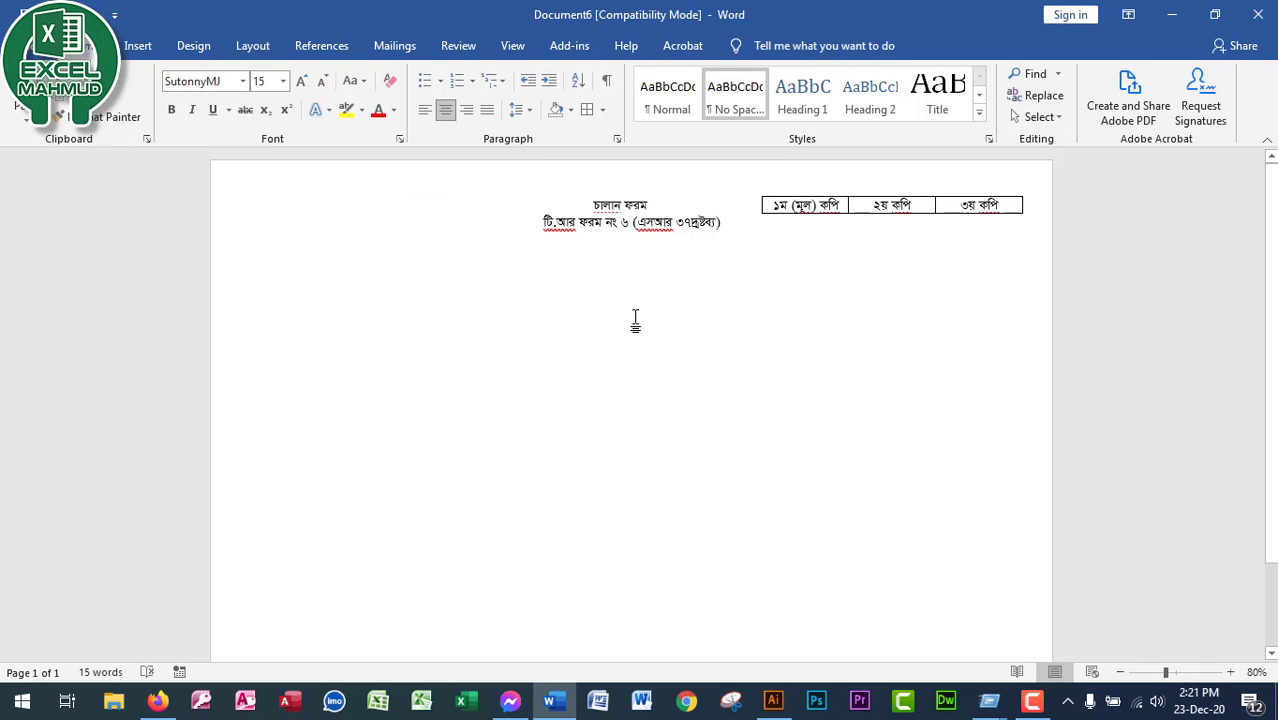
text(চালান নং-)
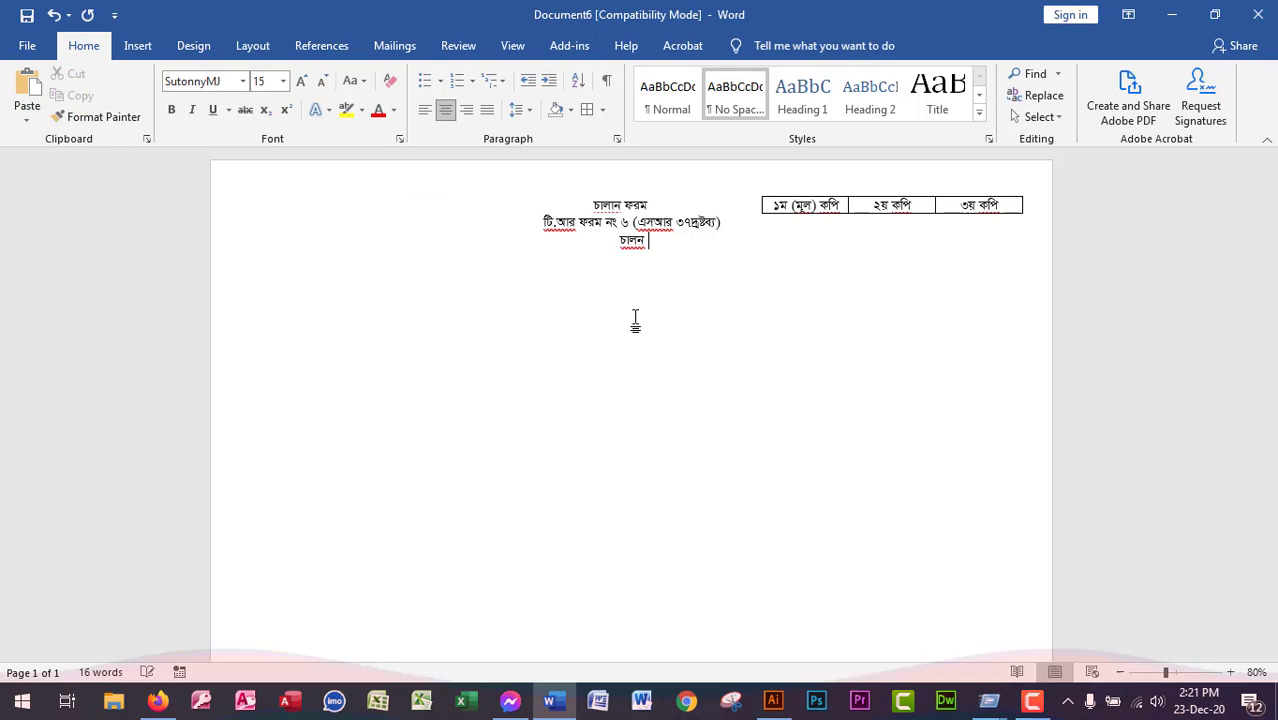
text( ............................................................ তারিখ)
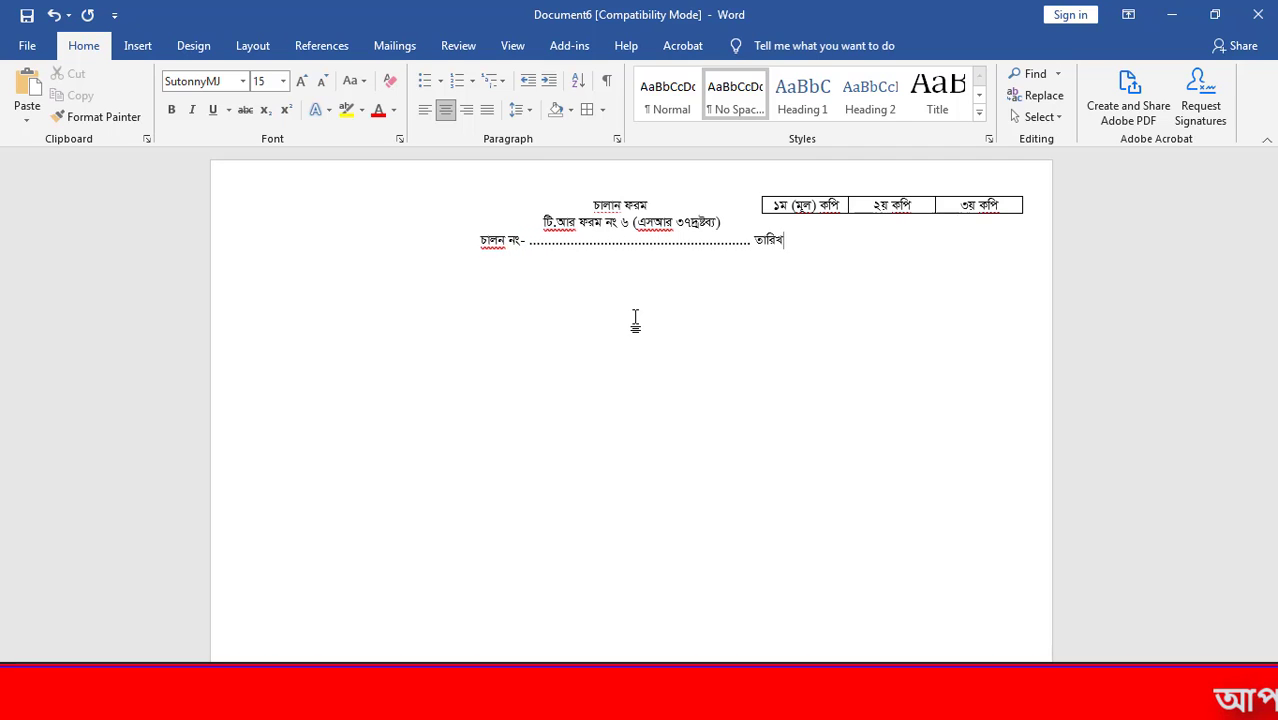
text(: ........................................................)
key(Return)
Add the line বাংলাদেশ ব্যাকং/সোনালী ব্যাংক, জেলার and শাখায় জমা দেওয়ার চালান, with dotted blanks on both sides of জেলার.
text(বাংলা)
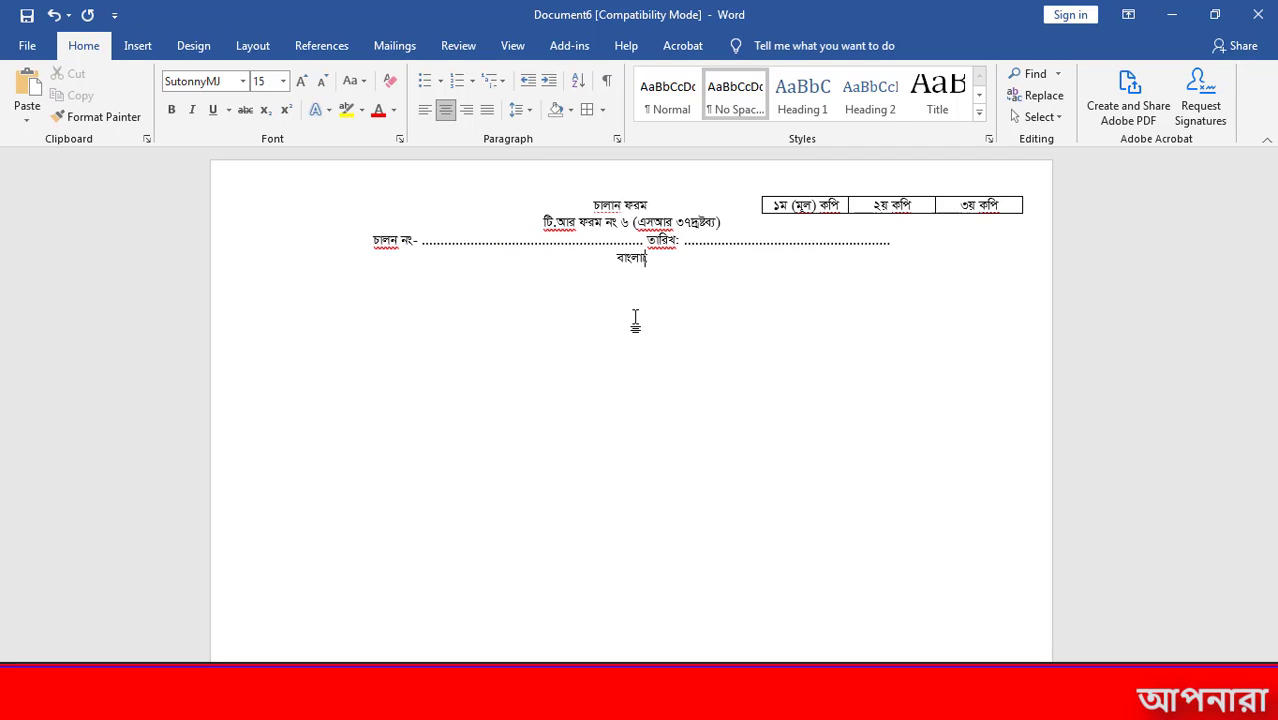
text(দেশ ব্যাংক/সোনালী ব্যাংক)
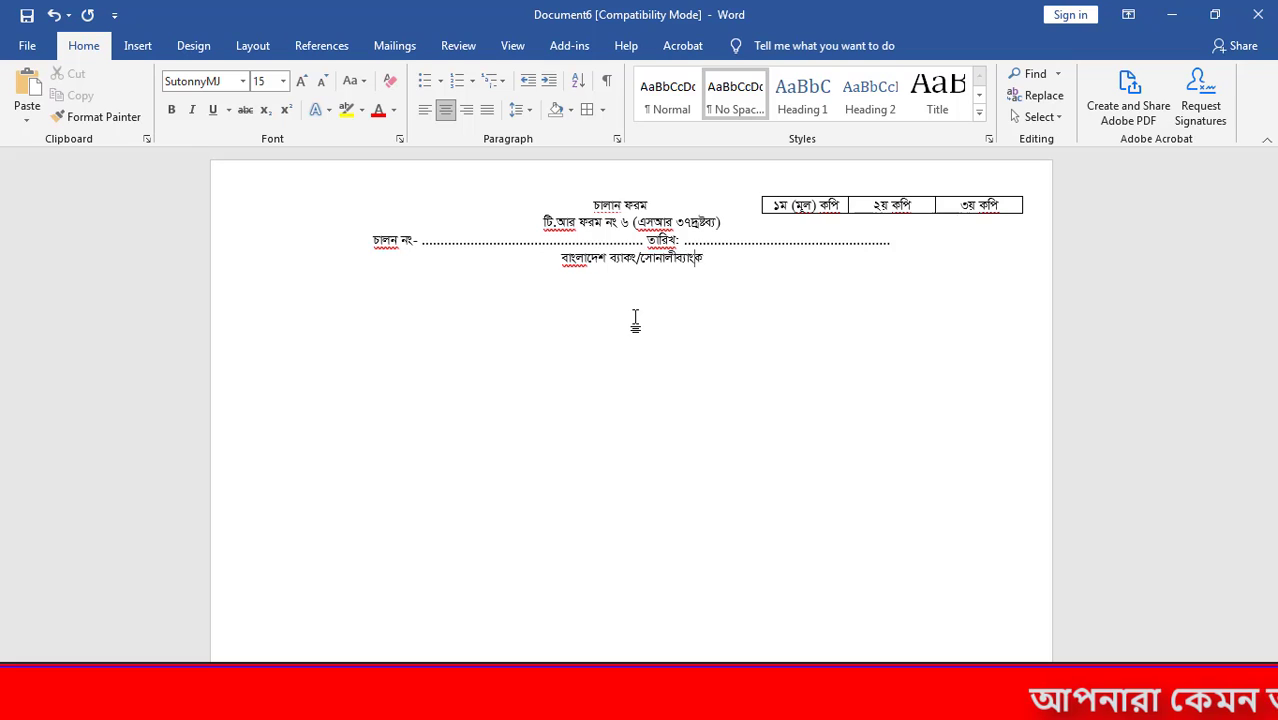
text( ................................ জেলার)
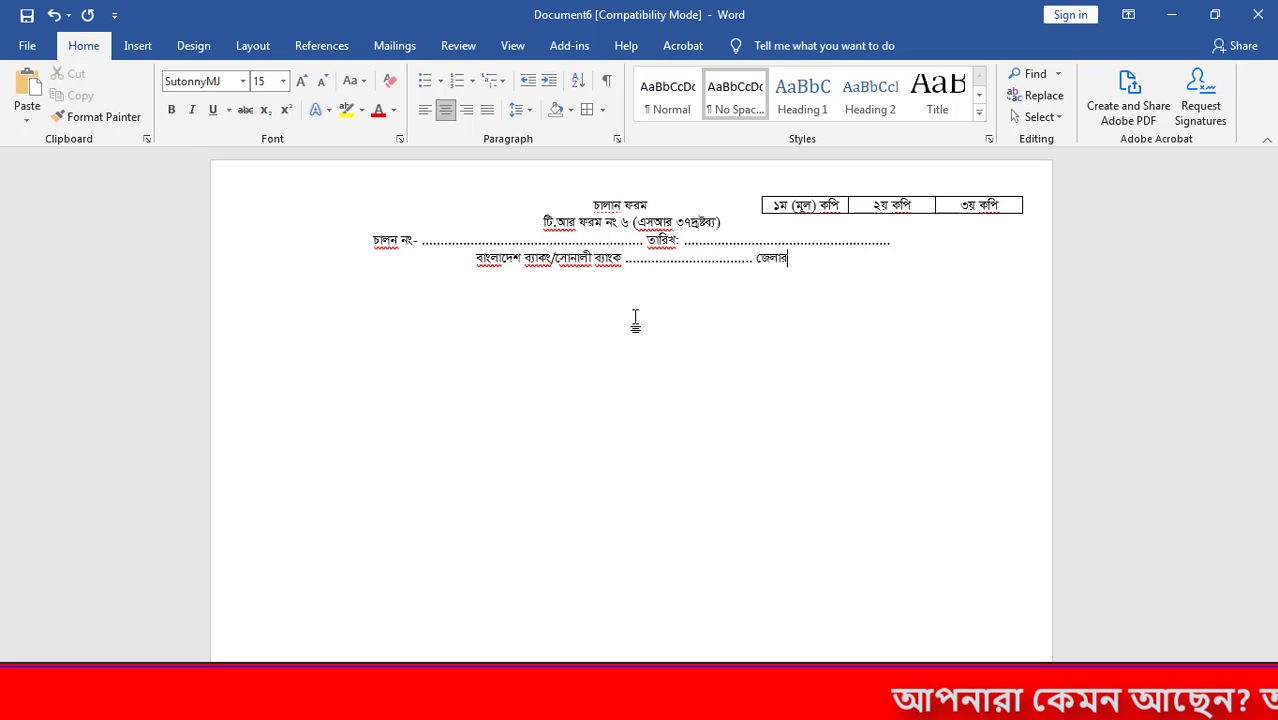
text( ................................ শাখায় জমা দেওয়ার চ)
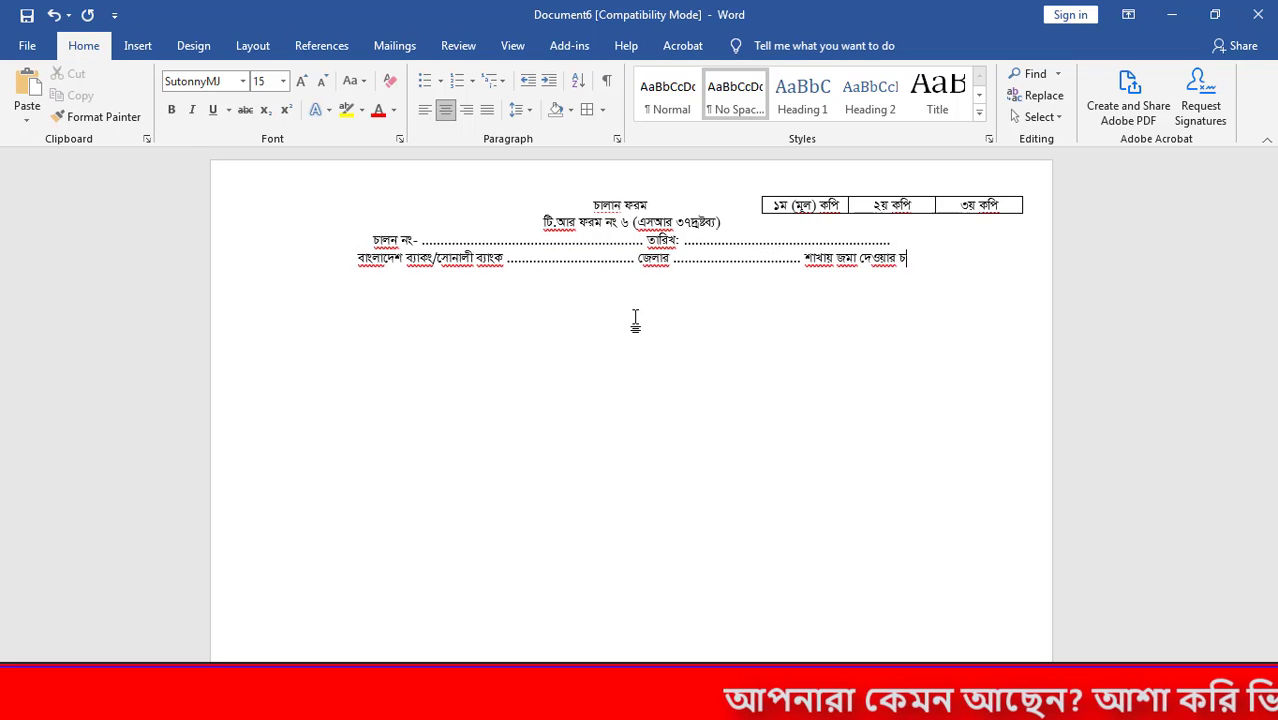
text(ালান)
key(Return)
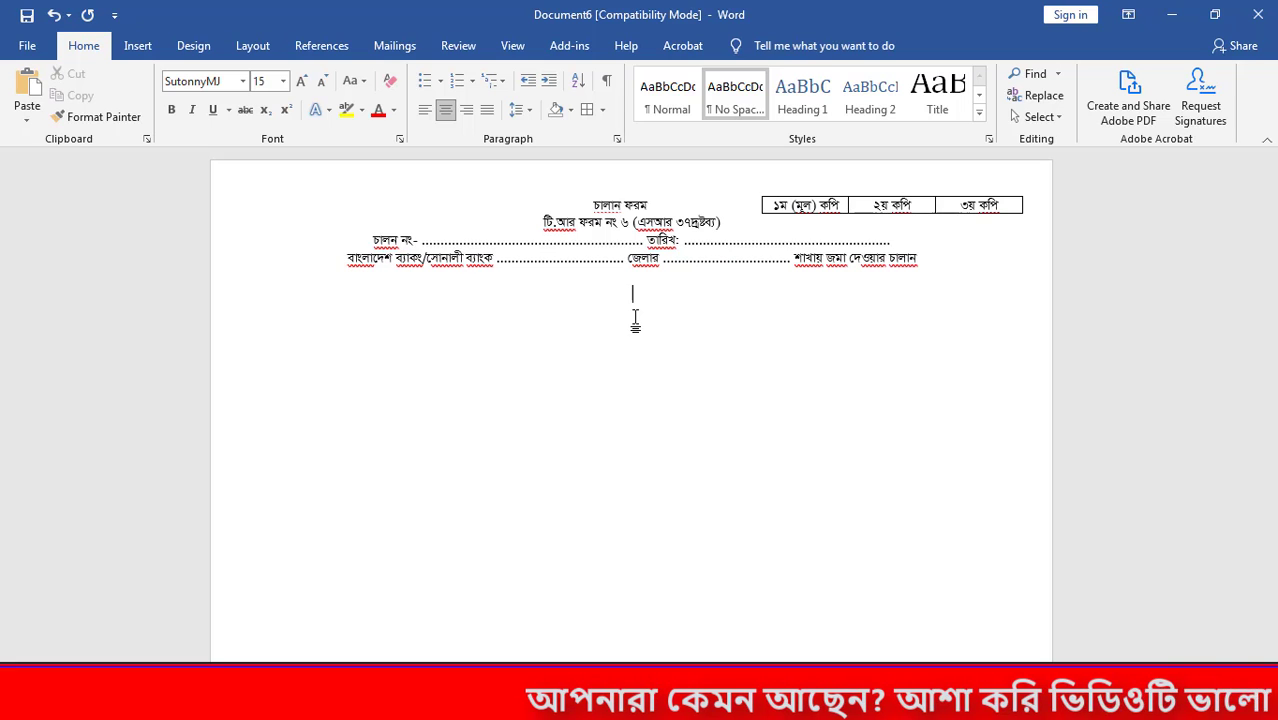
Examine the কোড নং row and its box groups in the Illustrator original, undoing any accidental move of the bank line.
key(alt+Tab)
drag(226, 220, 622, 243)
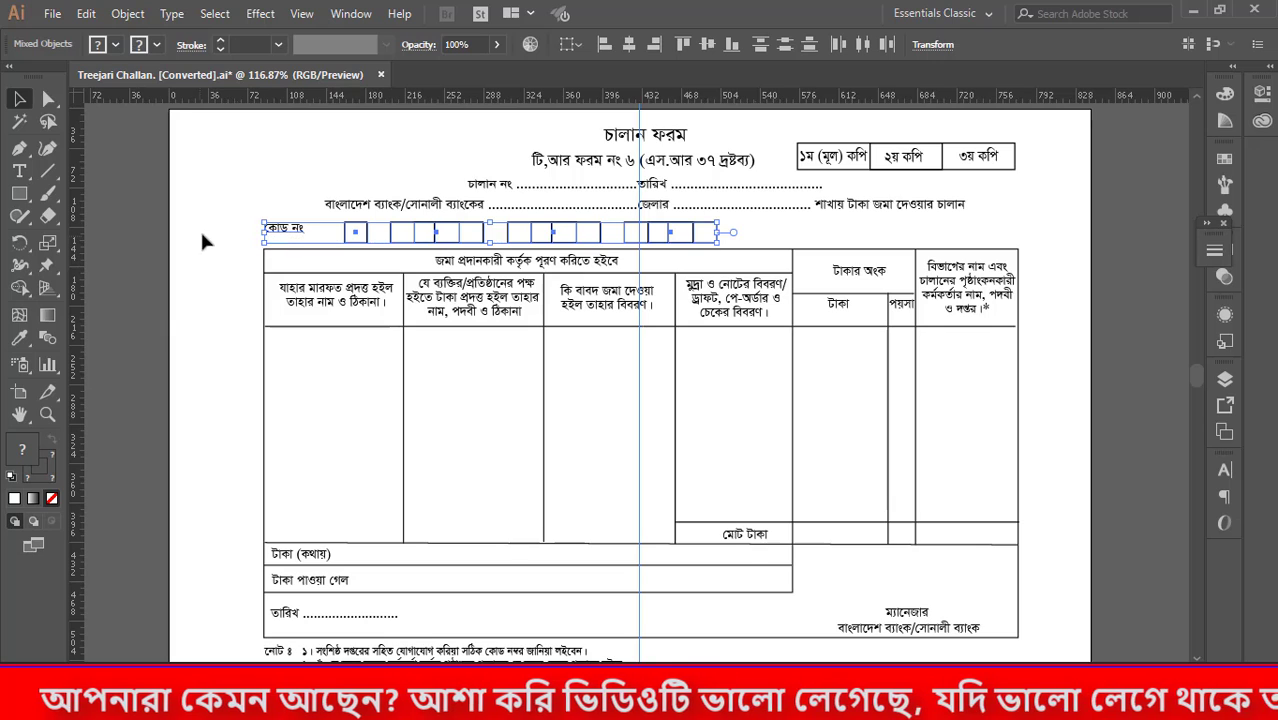
click(766, 243)
drag(742, 222, 305, 250)
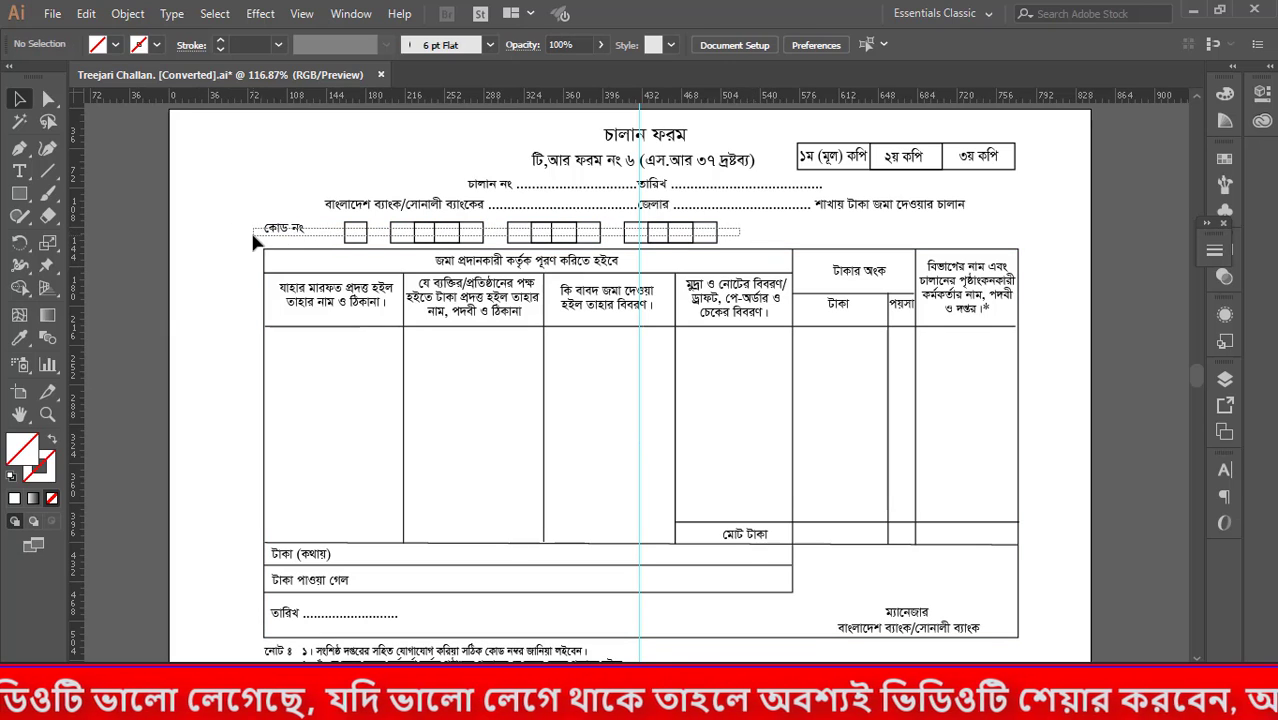
drag(760, 196, 262, 254)
drag(660, 397, 670, 341)
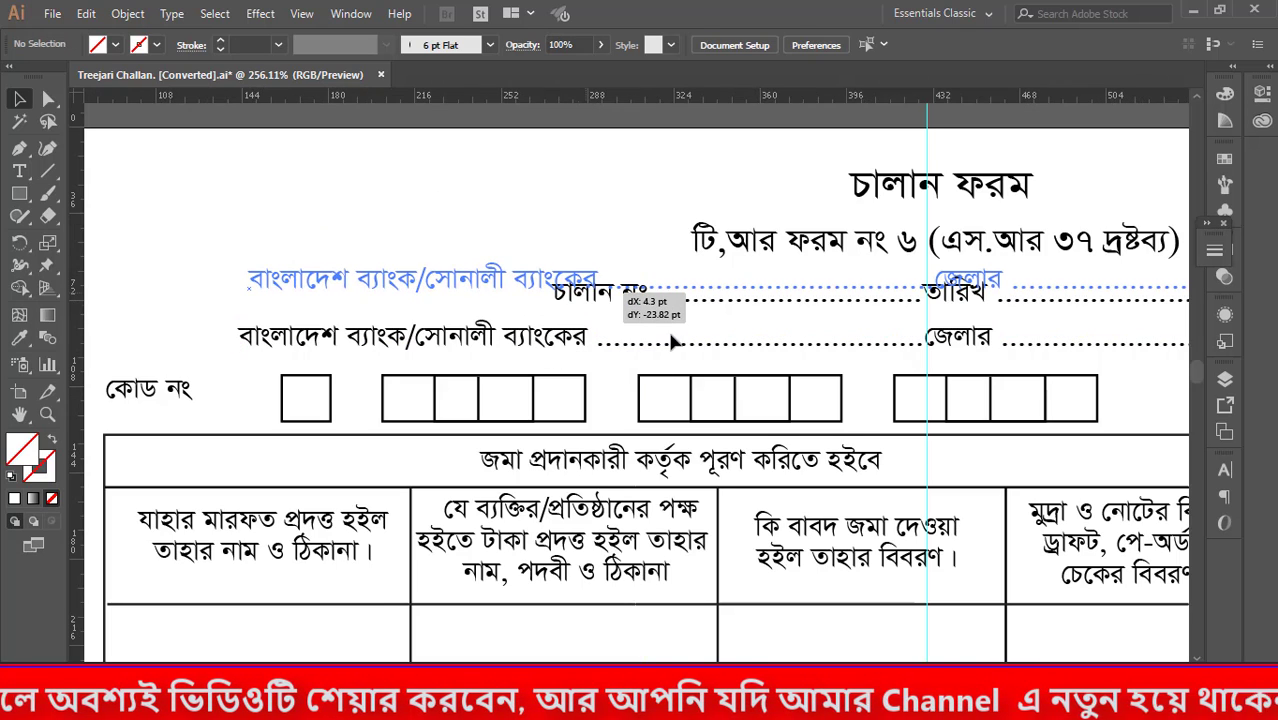
key(ctrl+z)
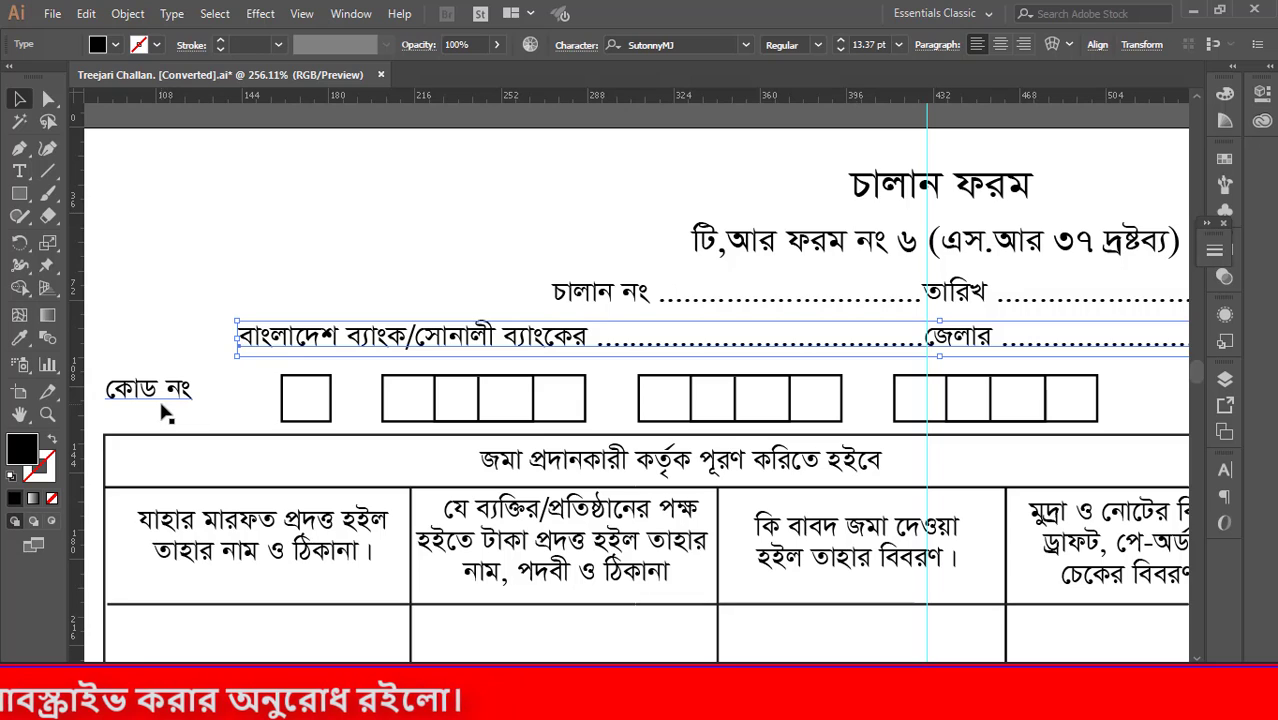
Switch back to Word and insert a table with 18 columns and 2 rows below the bank line.
key(alt+Tab)
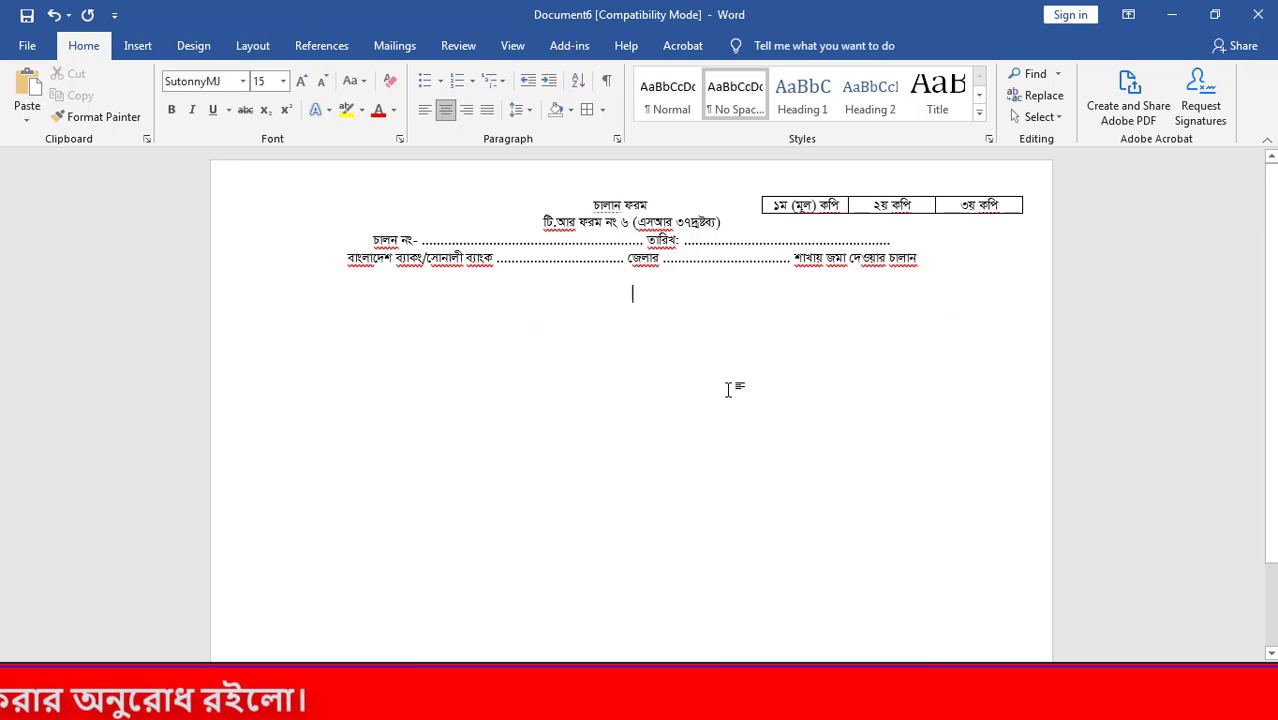
click(137, 45)
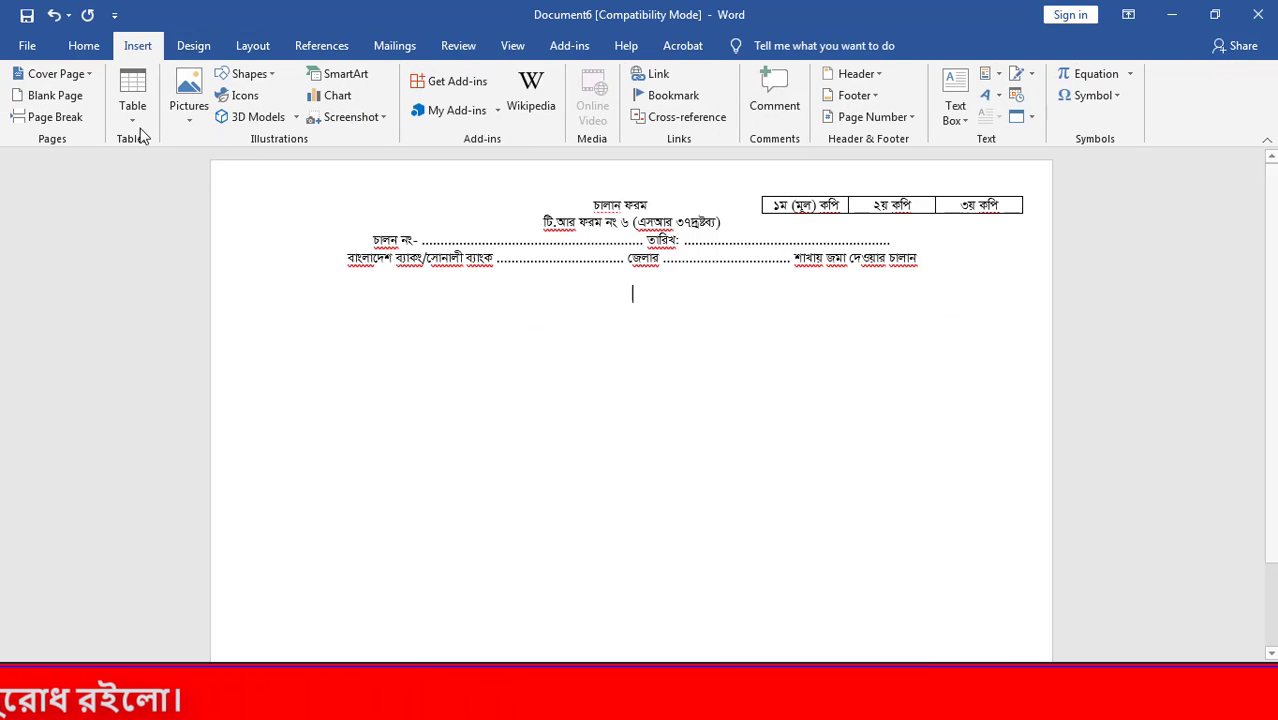
click(133, 100)
click(145, 305)
text(18)
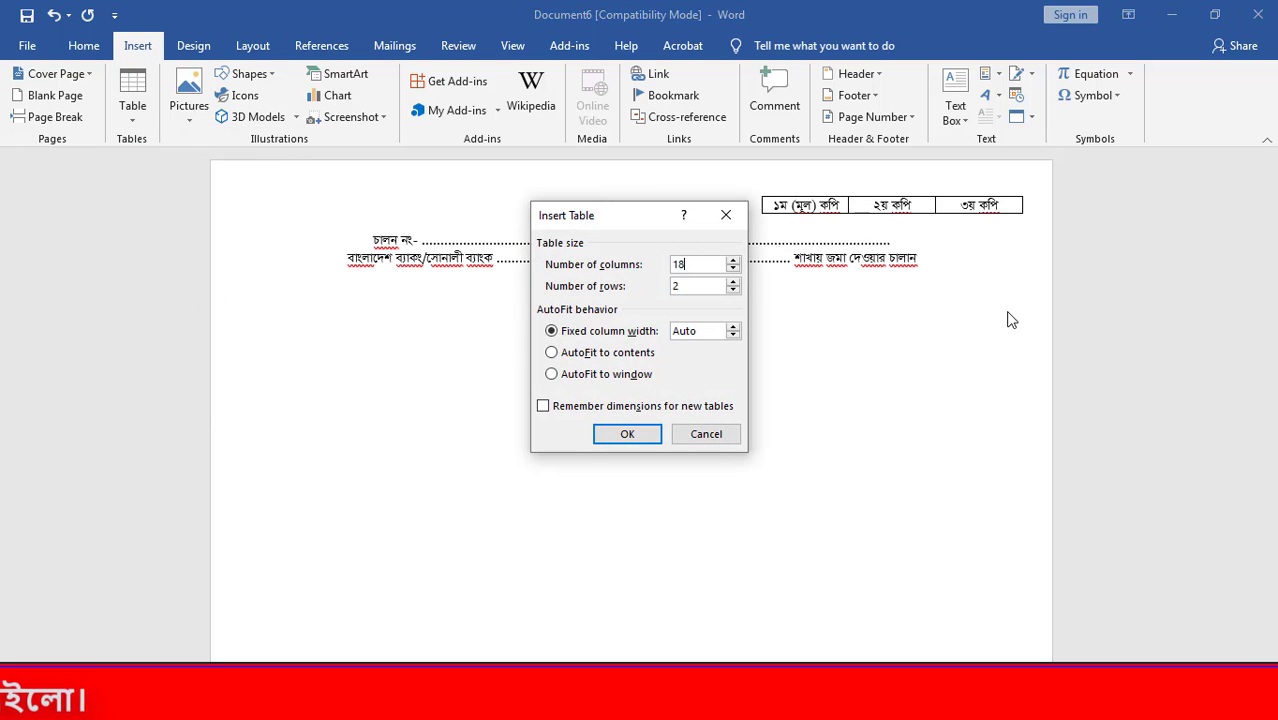
key(Return)
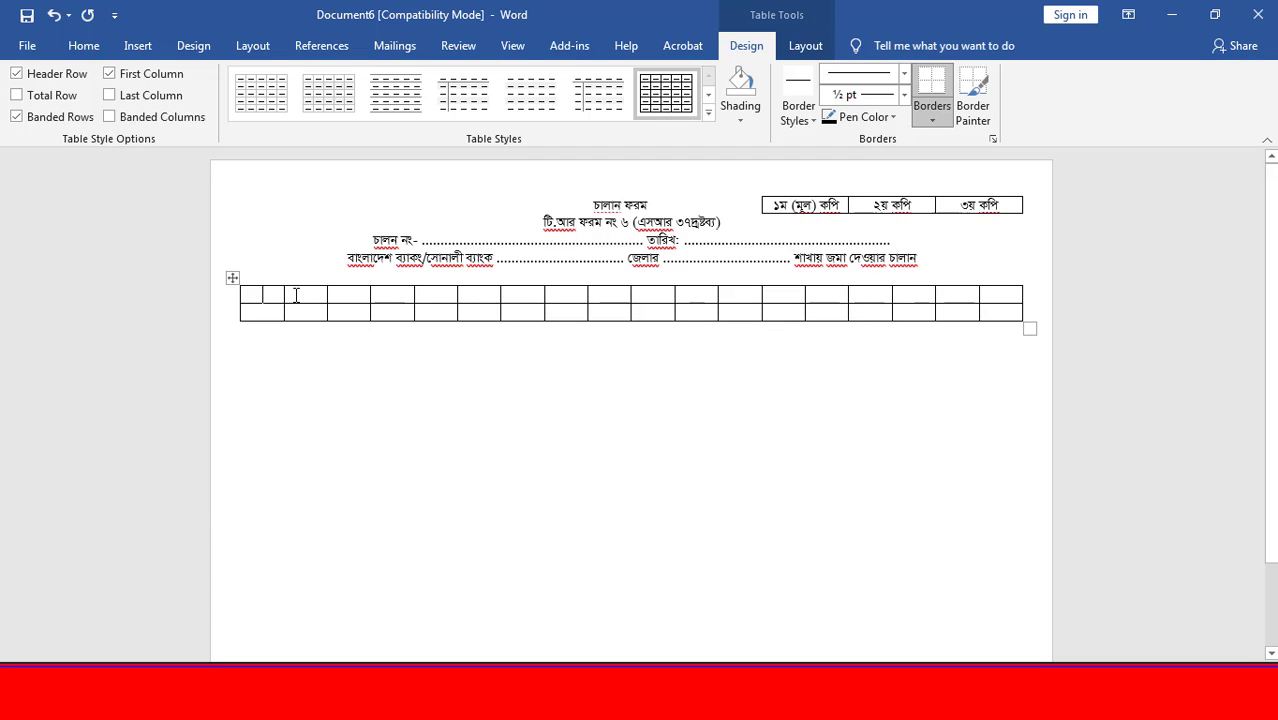
Enter কোড নং in the table's first cell, check the box layout in Illustrator, and widen the first column to fit the label on one line.
text(কোট)
text( নং)
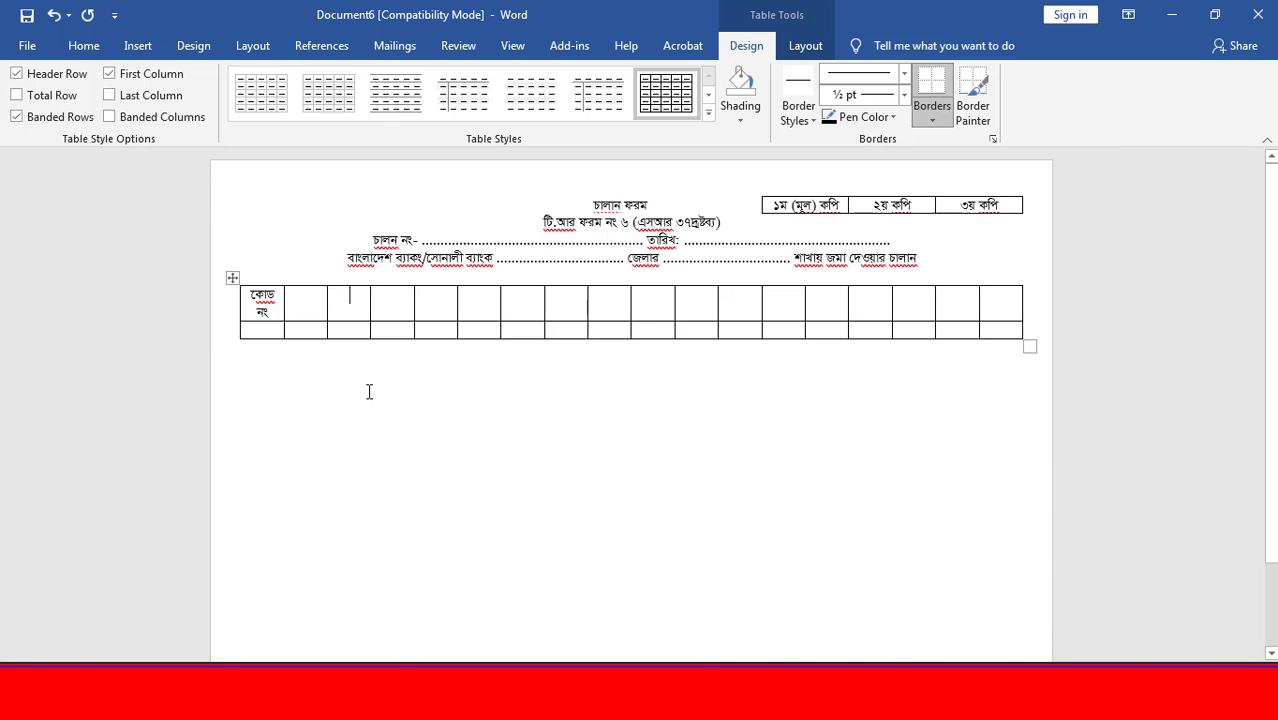
key(alt+Tab)
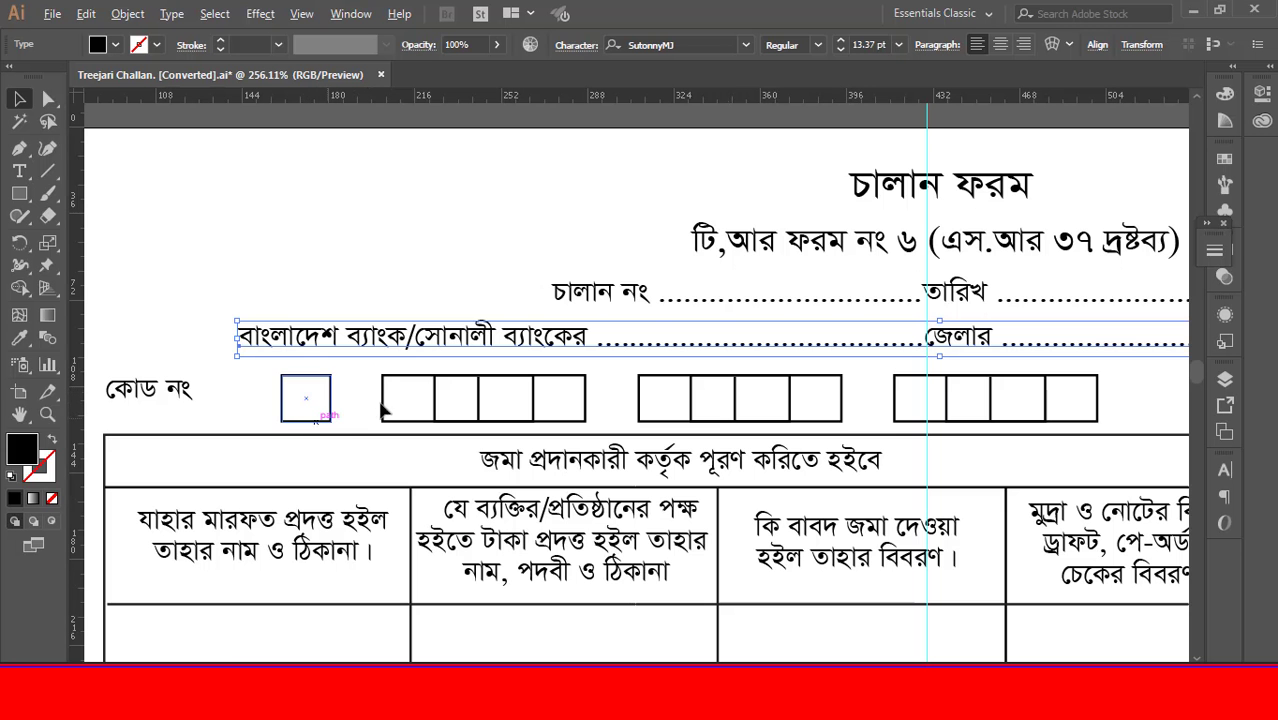
key(alt+Tab)
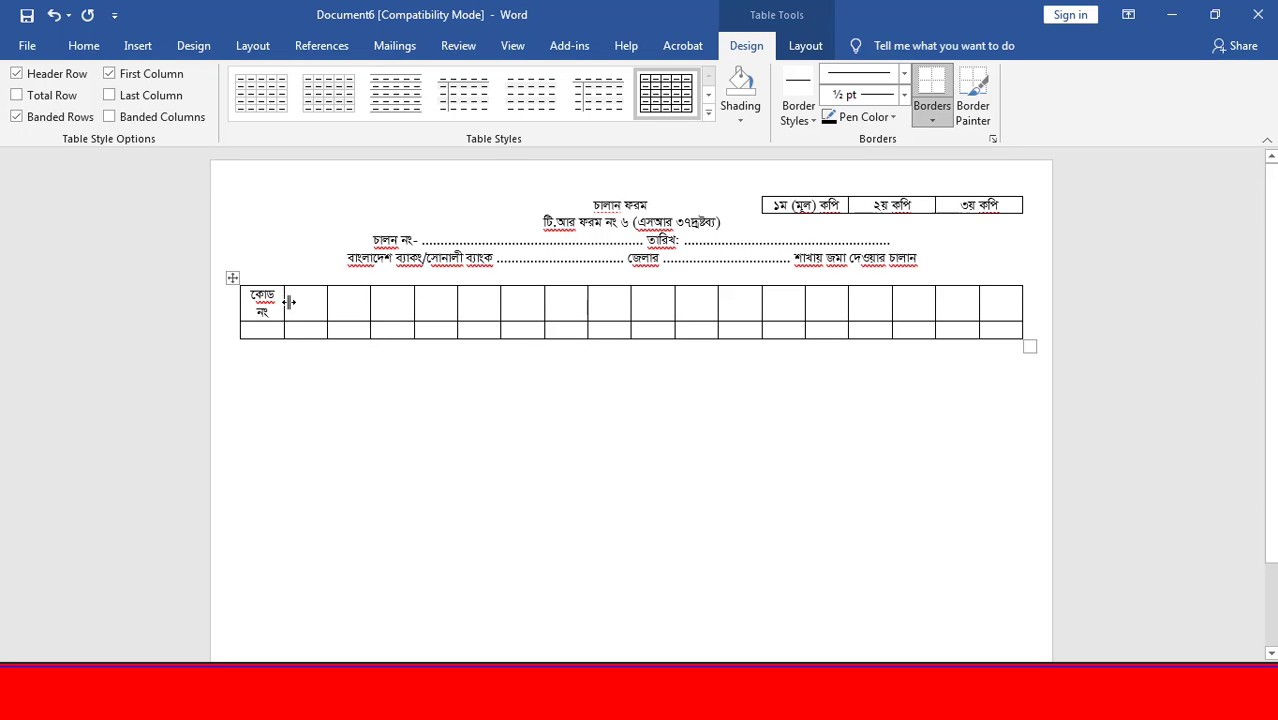
mouse_move(288, 302)
mouse_down()
mouse_move(944, 297)
mouse_move(990, 312)
mouse_up()
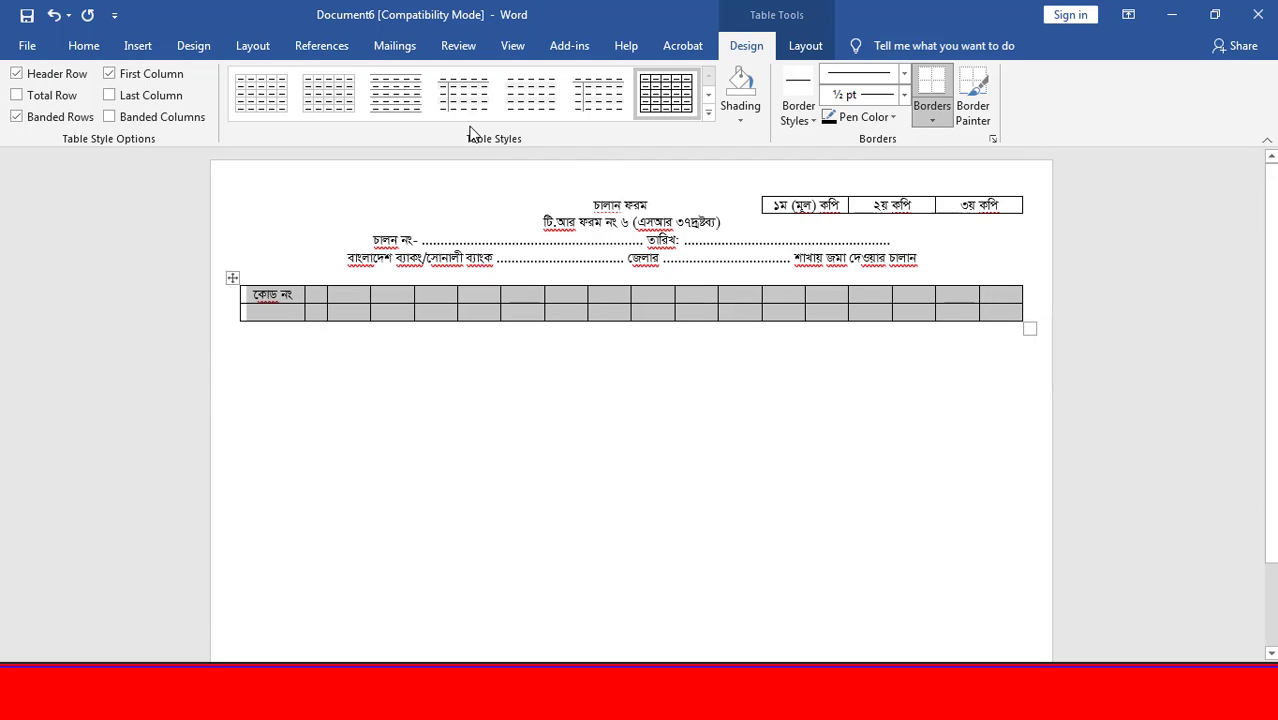
Remove all borders from the whole code number table.
click(84, 45)
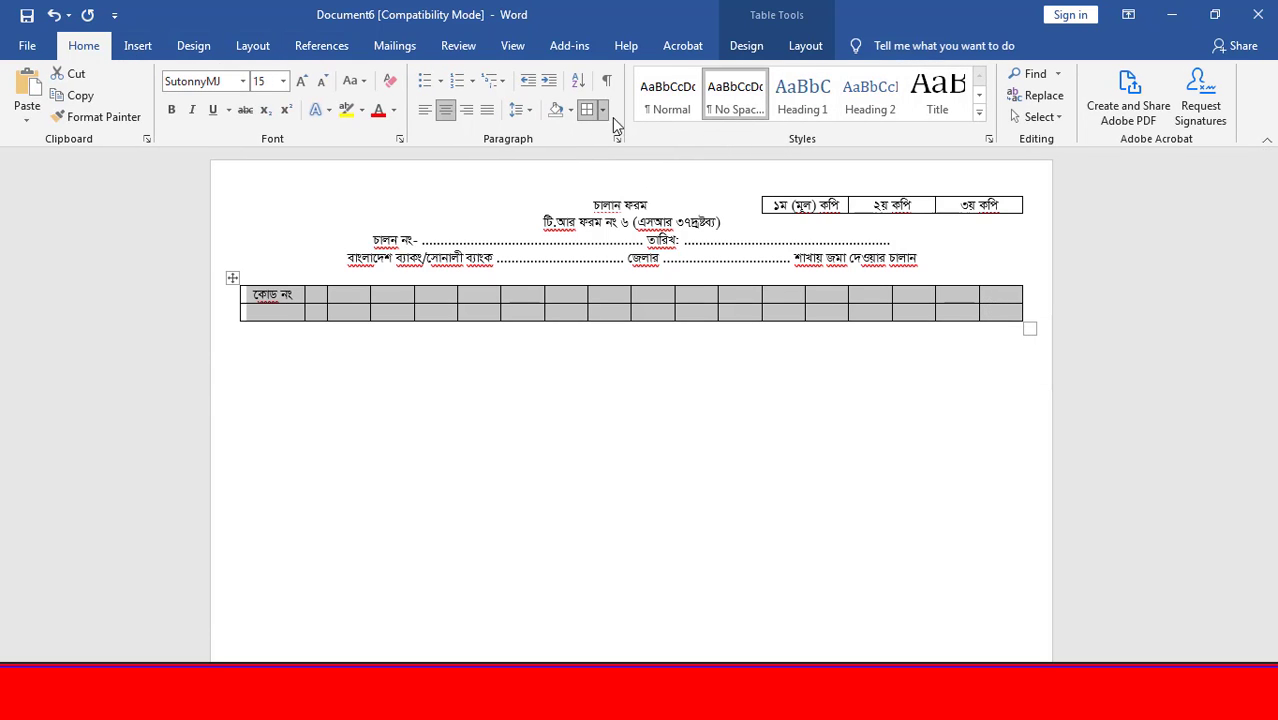
click(603, 110)
click(628, 223)
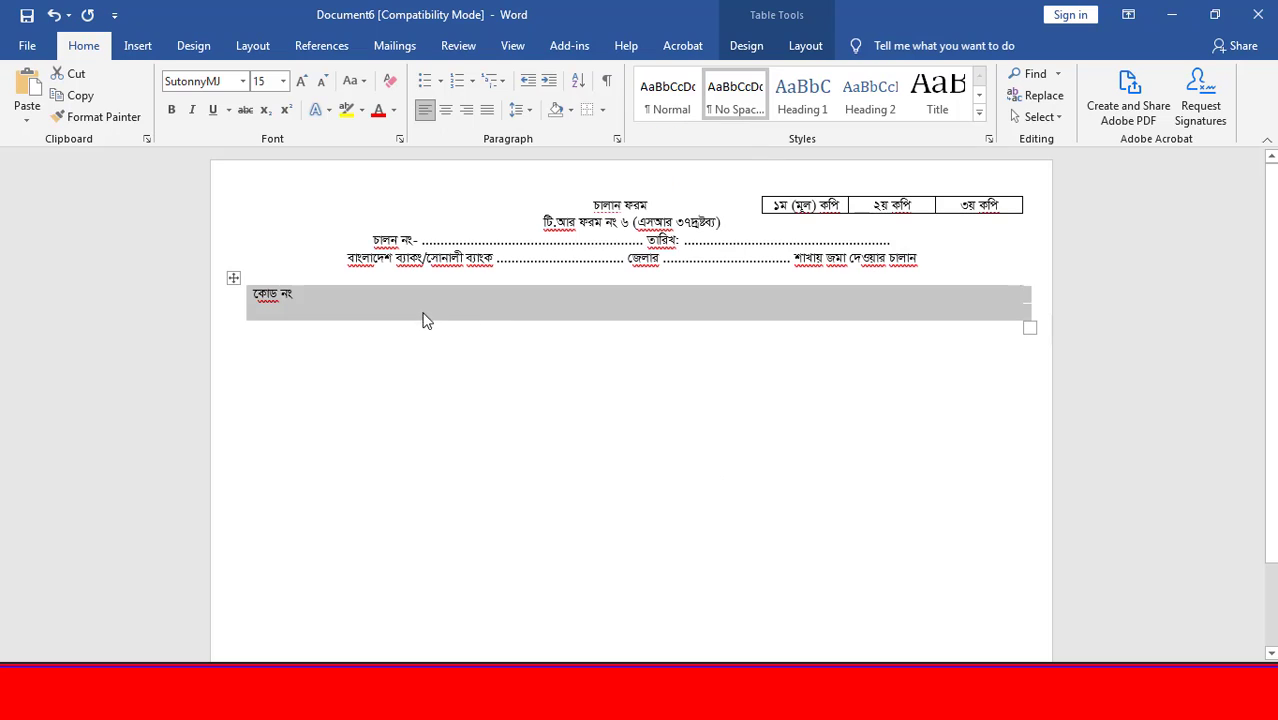
click(425, 319)
Apply all borders to the last four cells of the code number row.
click(985, 298)
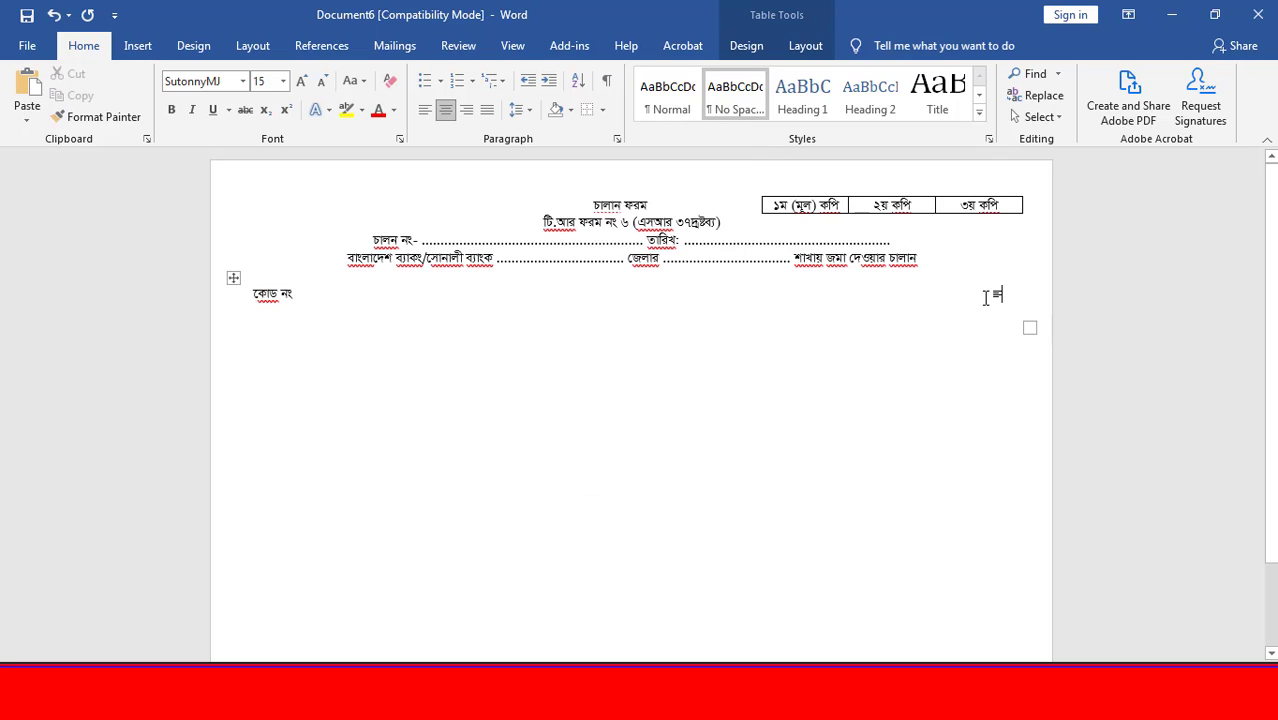
drag(1006, 294, 893, 291)
click(1005, 293)
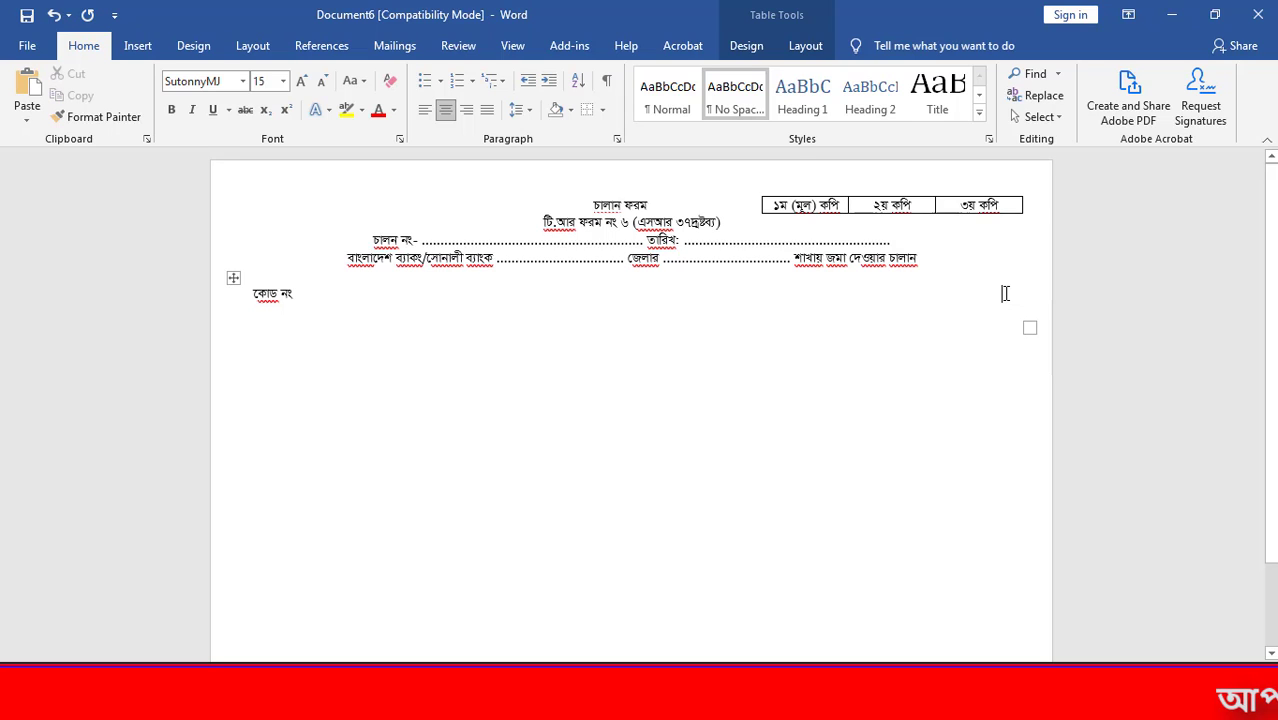
drag(1005, 293, 878, 291)
click(602, 109)
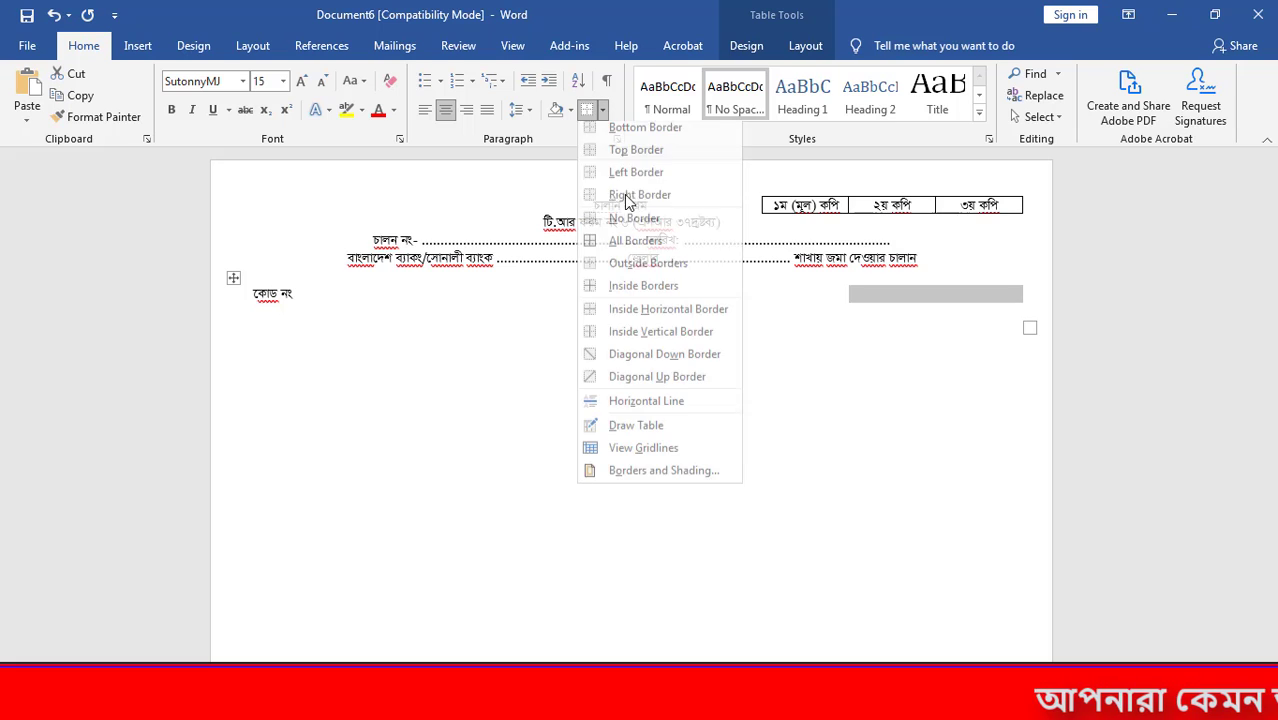
click(655, 247)
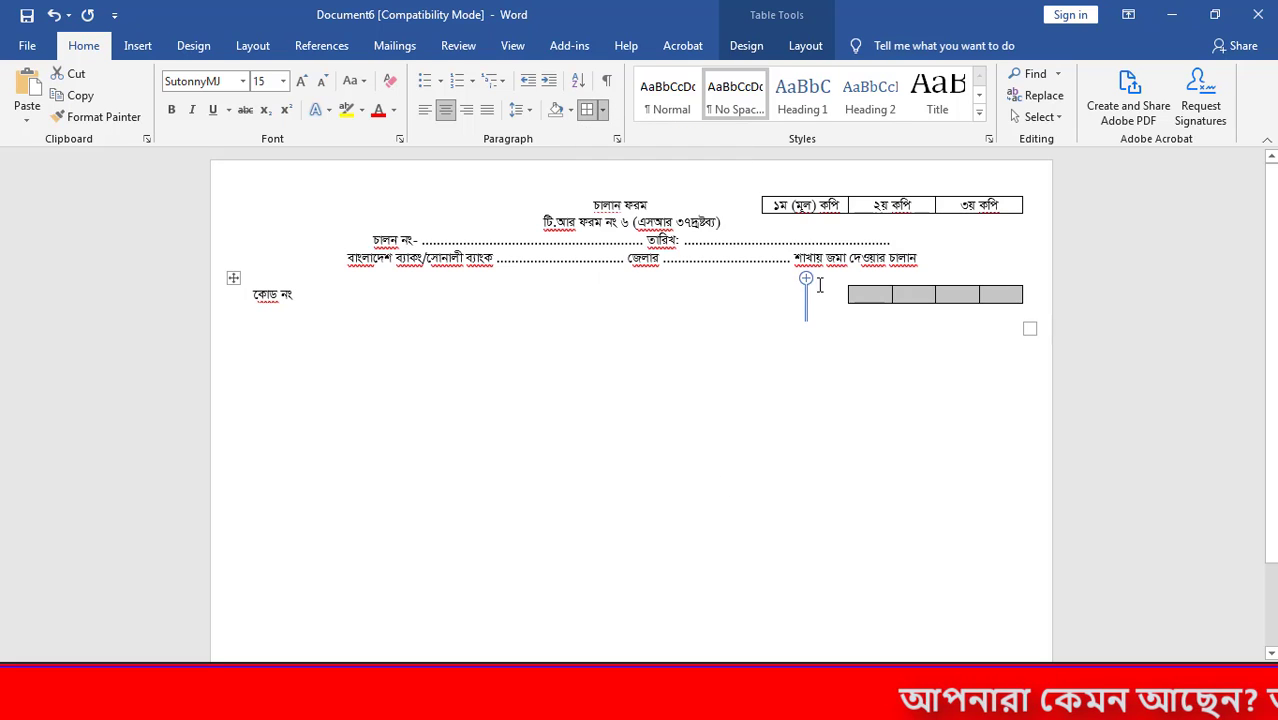
Leave one blank cell as a gap and apply all borders to the preceding four cells of the row.
click(828, 293)
drag(789, 293, 632, 293)
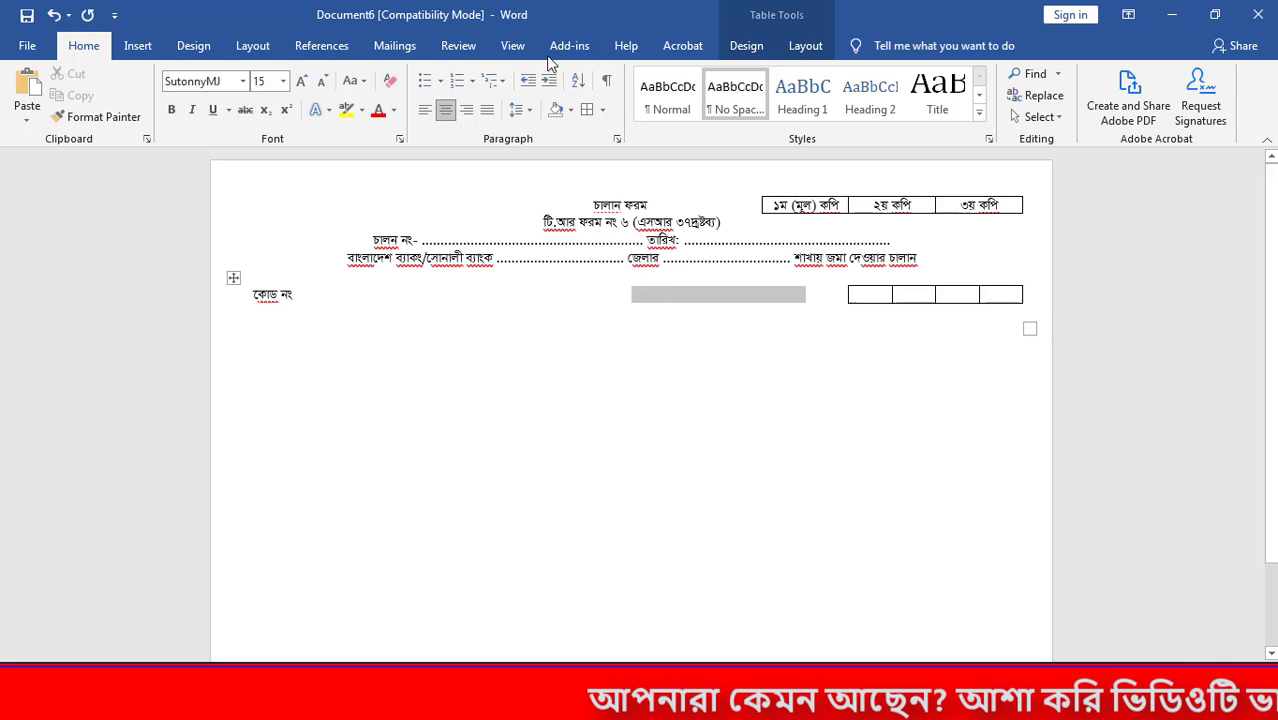
click(587, 109)
click(604, 299)
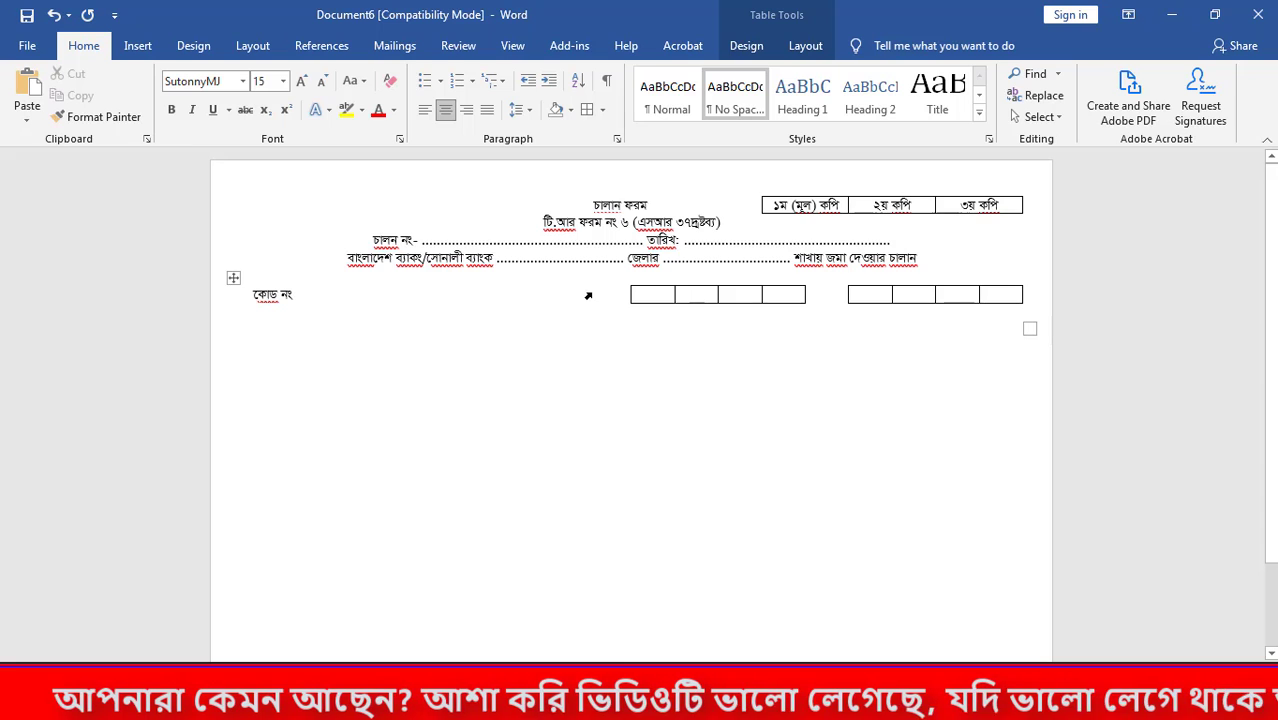
Border another group of four cells directly before the next one-cell gap in the code number row.
double_click(585, 294)
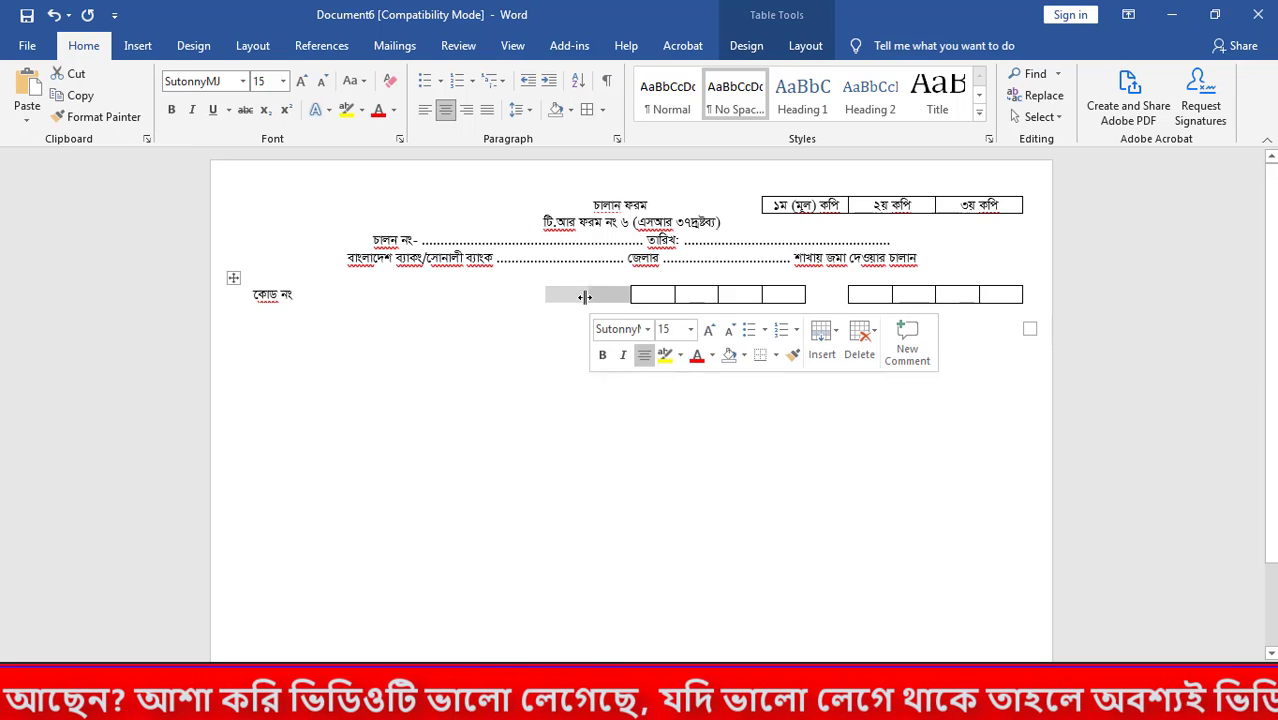
drag(541, 296, 430, 297)
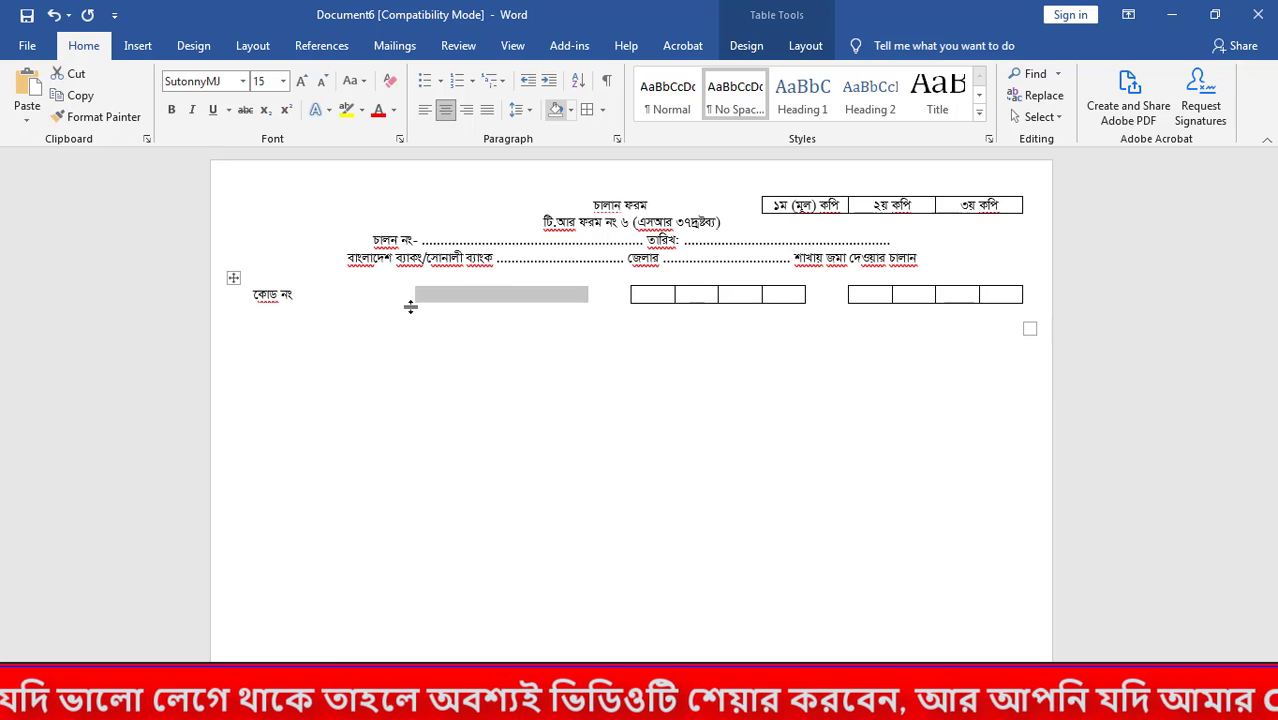
click(412, 306)
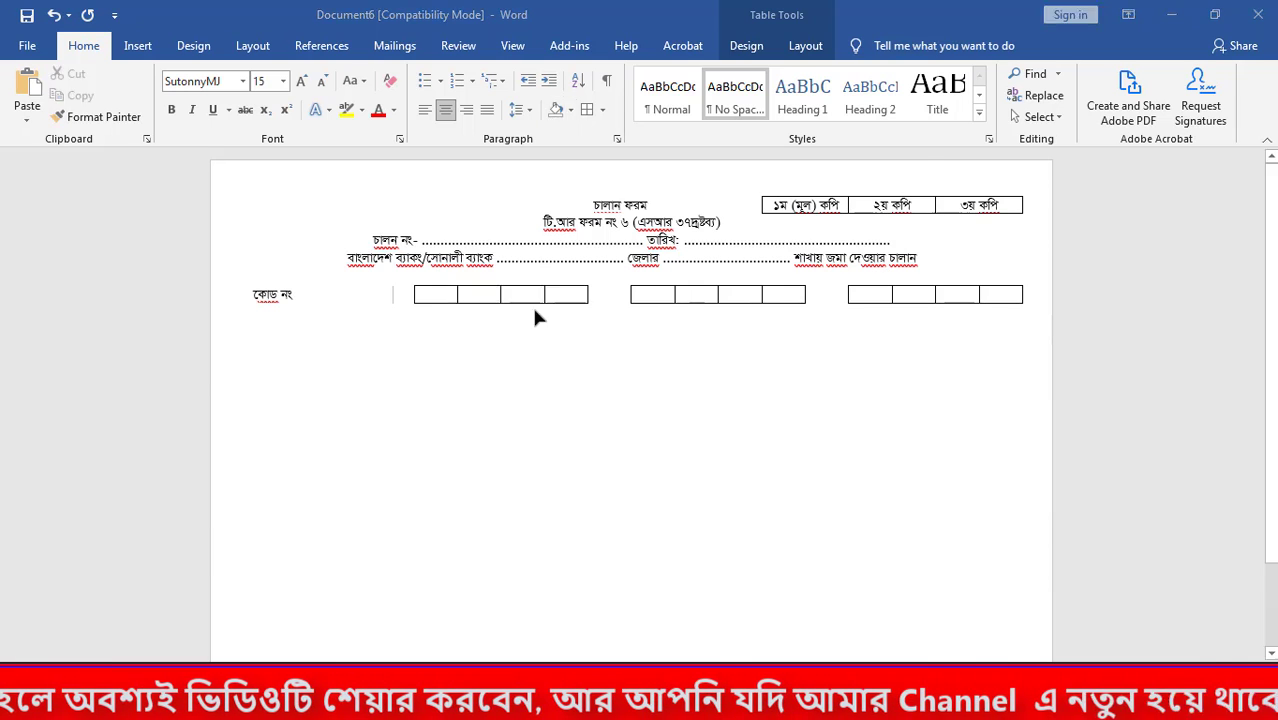
Check the single box in Illustrator, border the row's third cell in Word, and delete the table's empty second row.
key(alt+Tab)
key(alt+Tab)
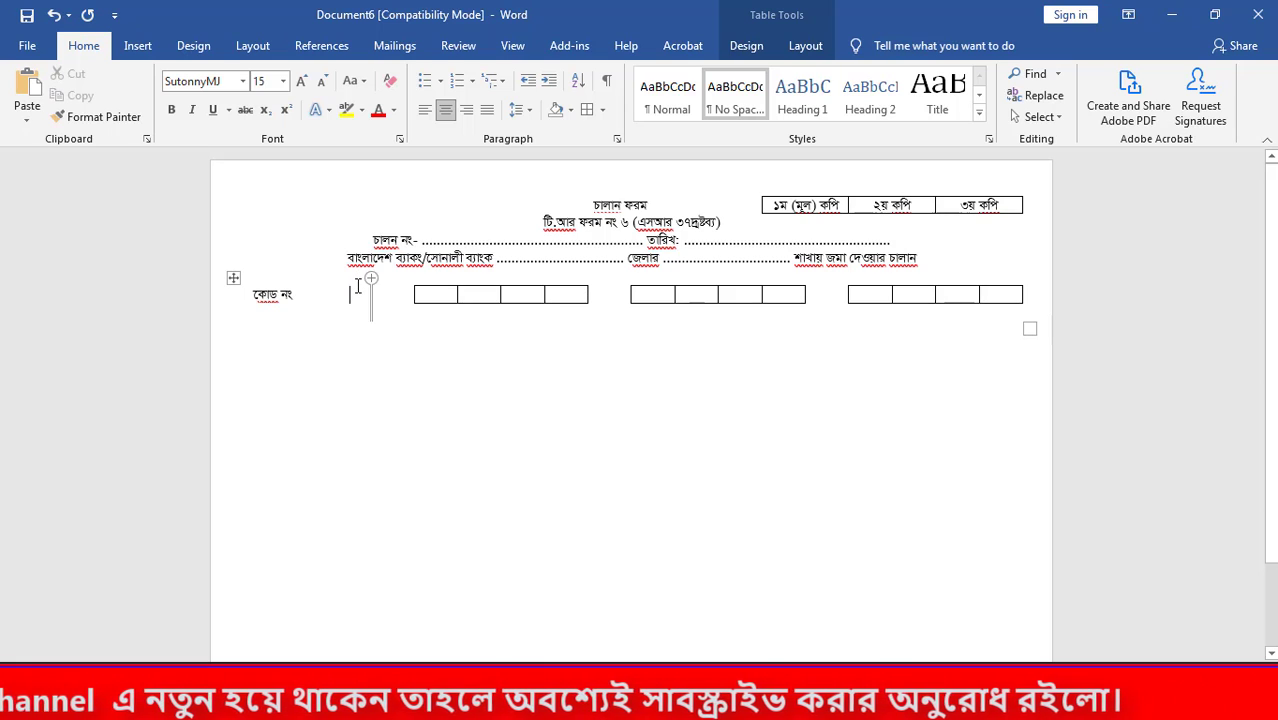
click(358, 287)
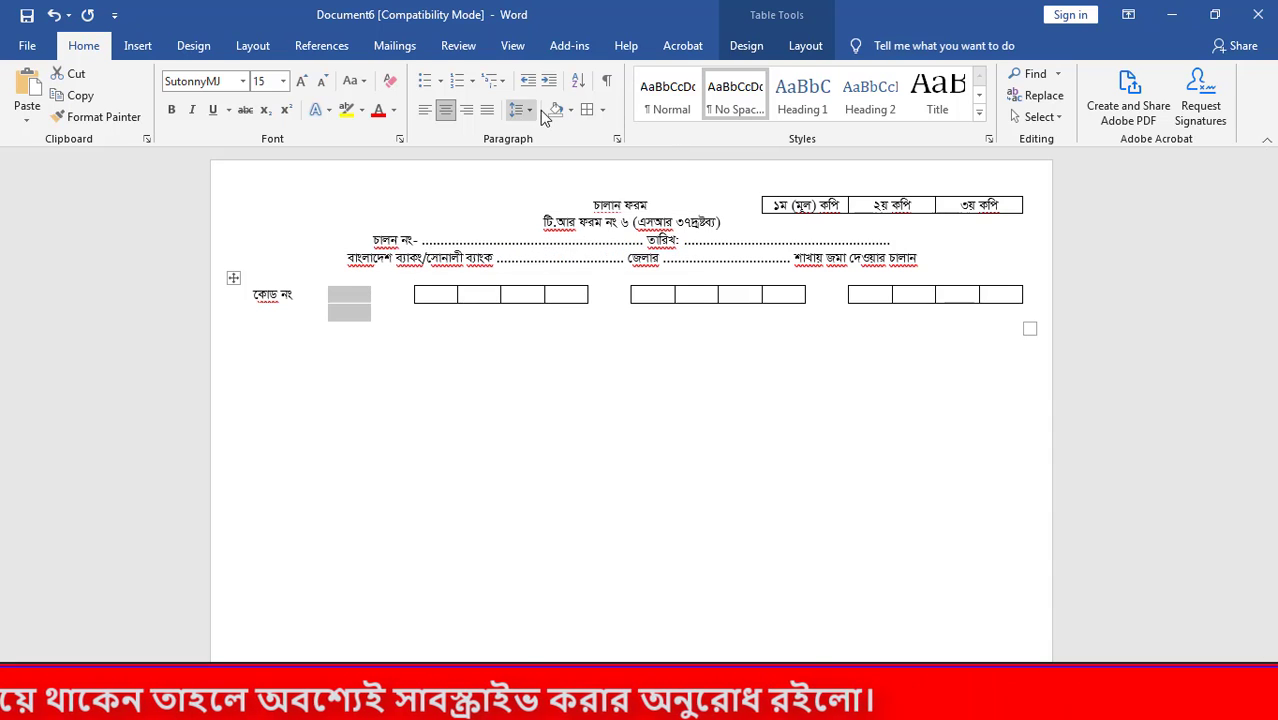
click(587, 111)
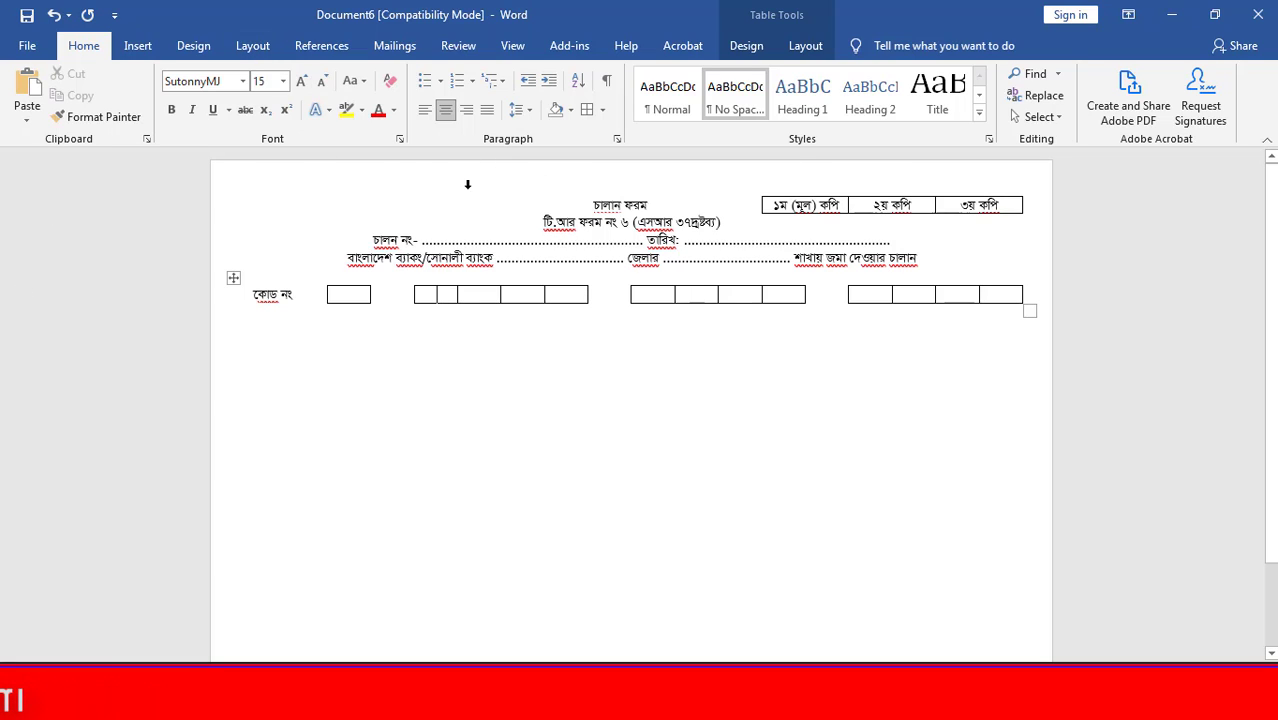
Show the ruler and narrow the blank gap columns before and between the code number box groups.
click(513, 50)
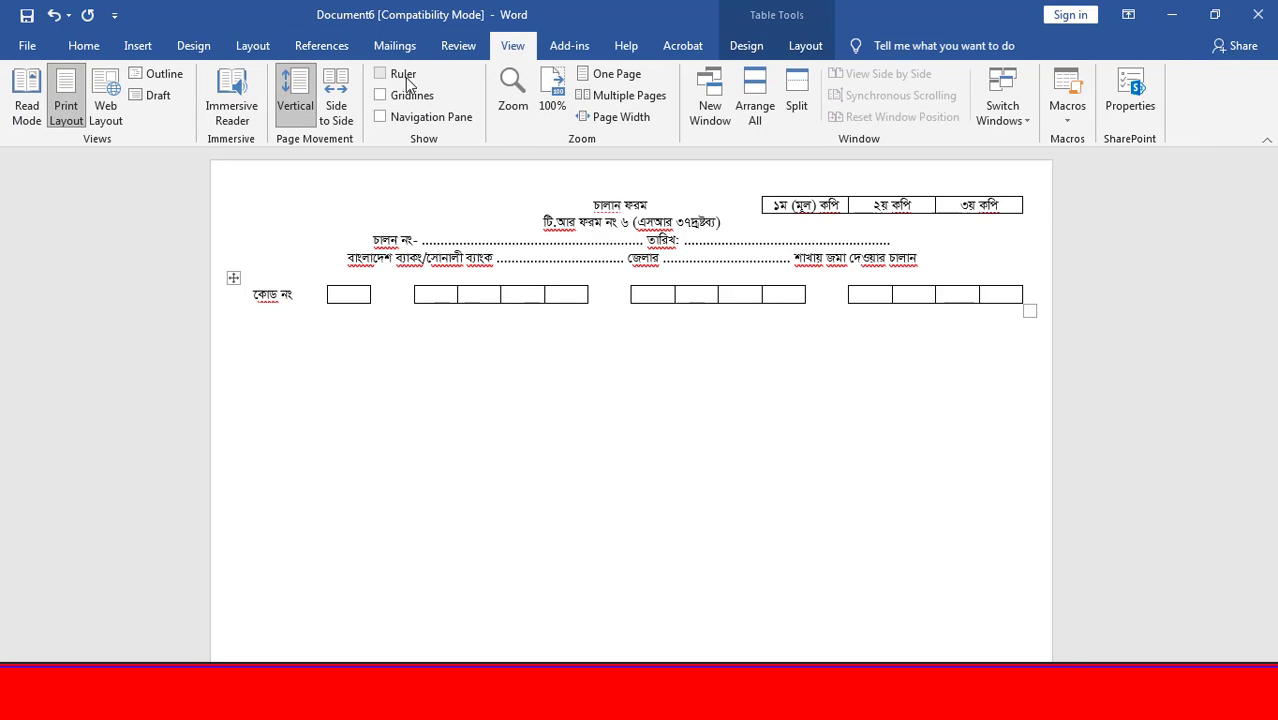
click(396, 74)
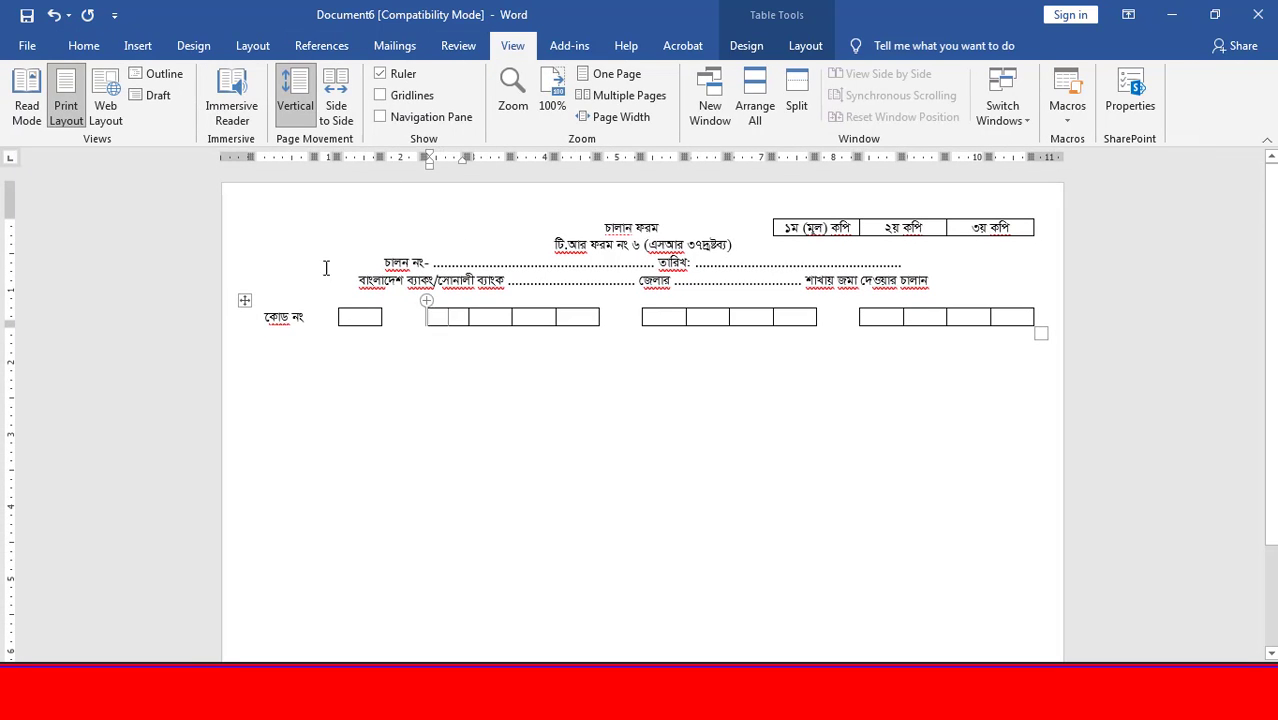
click(445, 304)
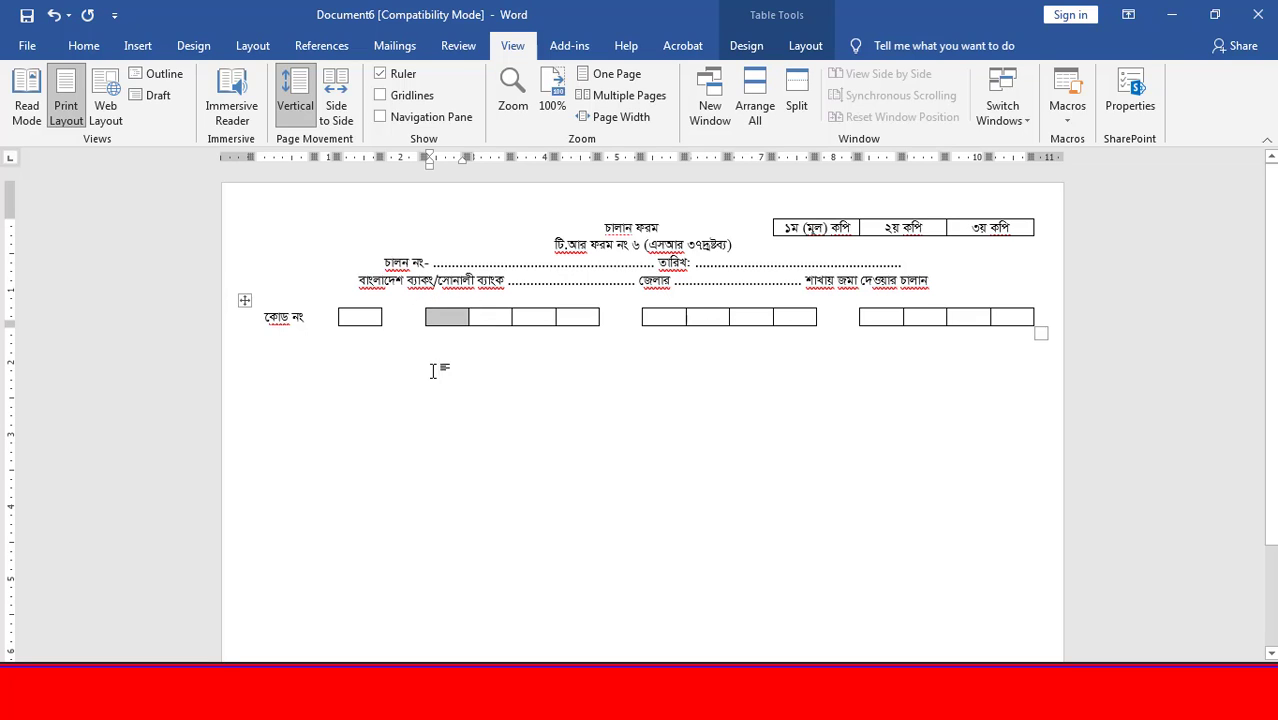
click(415, 324)
click(446, 318)
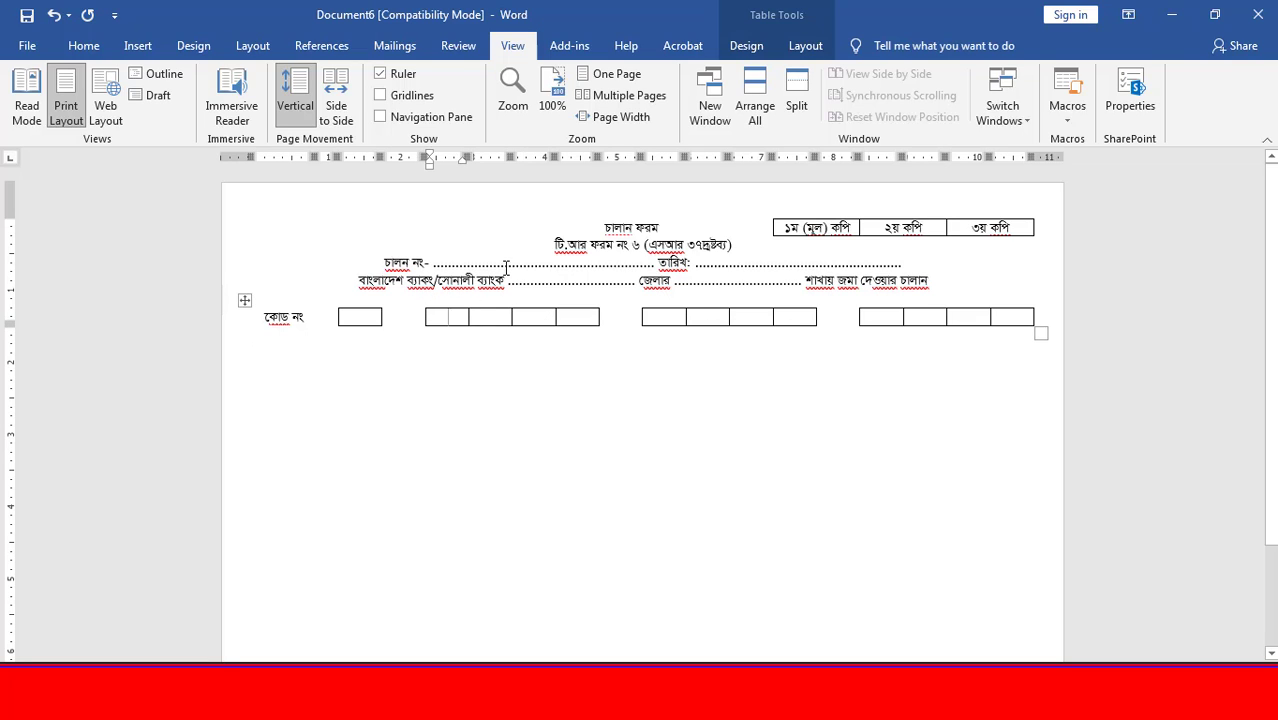
drag(425, 157, 400, 157)
drag(616, 154, 596, 156)
drag(811, 157, 790, 160)
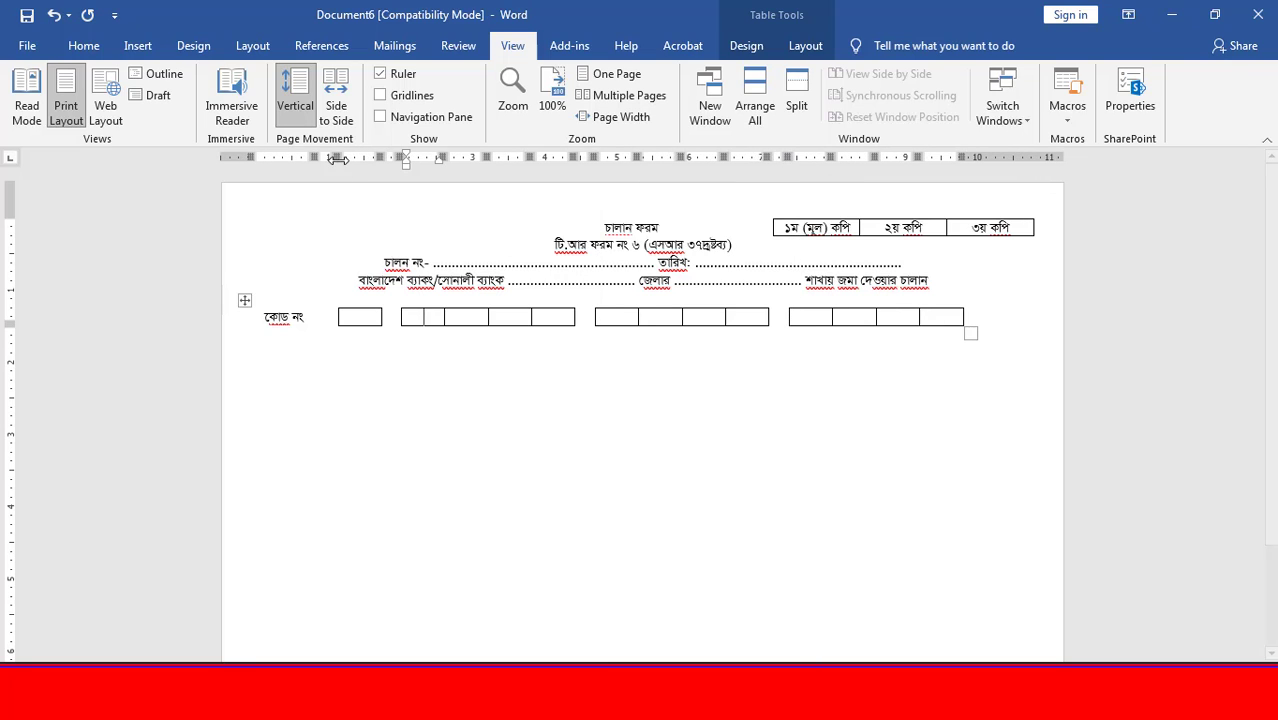
drag(338, 157, 326, 157)
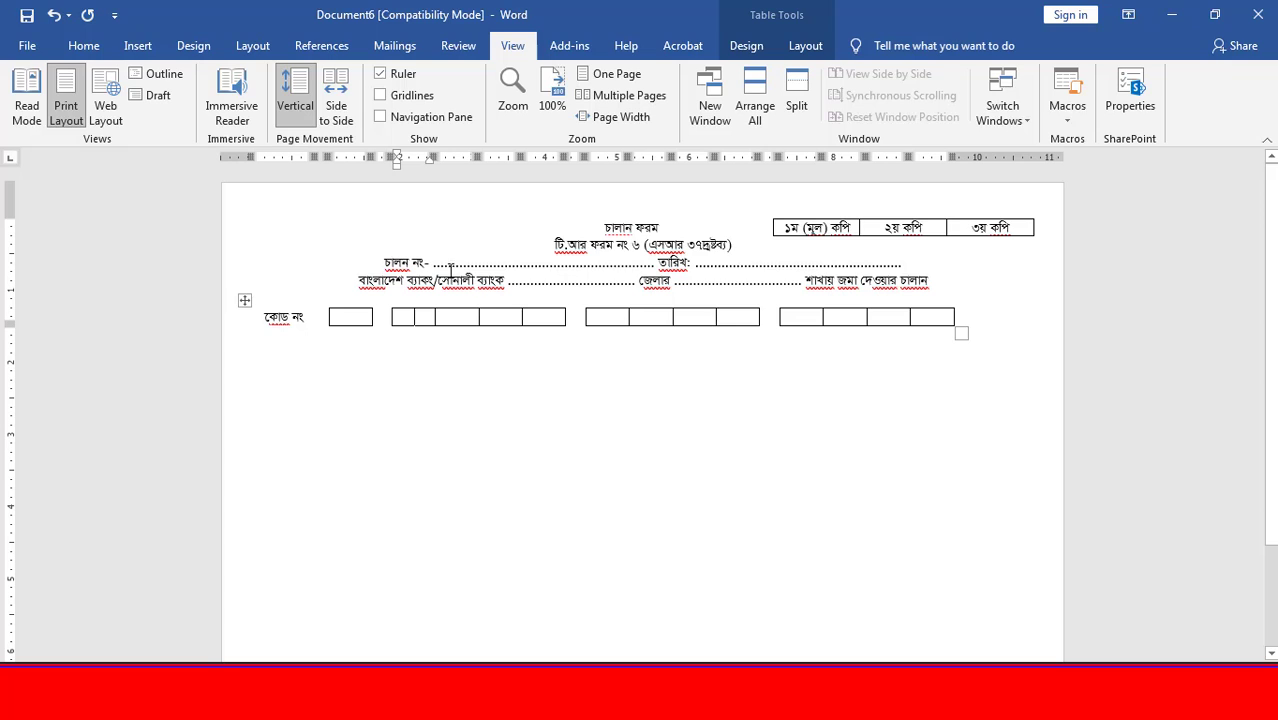
Narrow the first and third boxes of the first four-box group in the code number row.
click(918, 314)
click(436, 314)
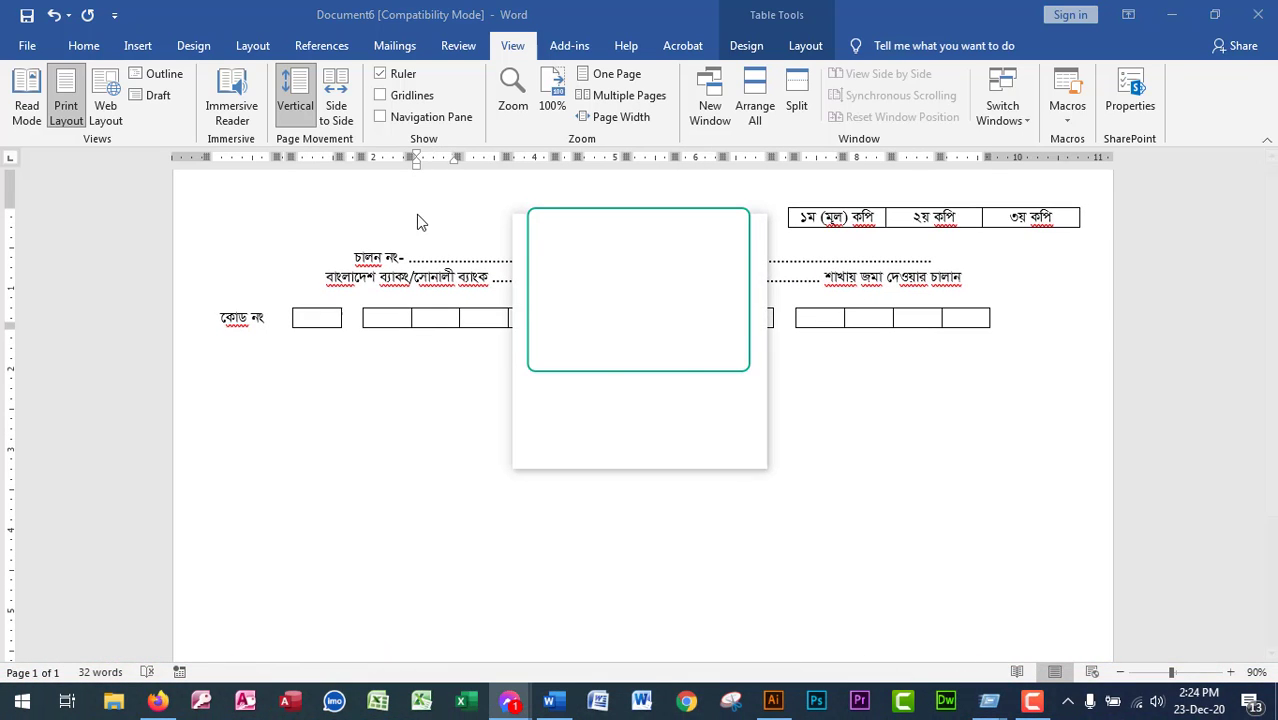
click(592, 398)
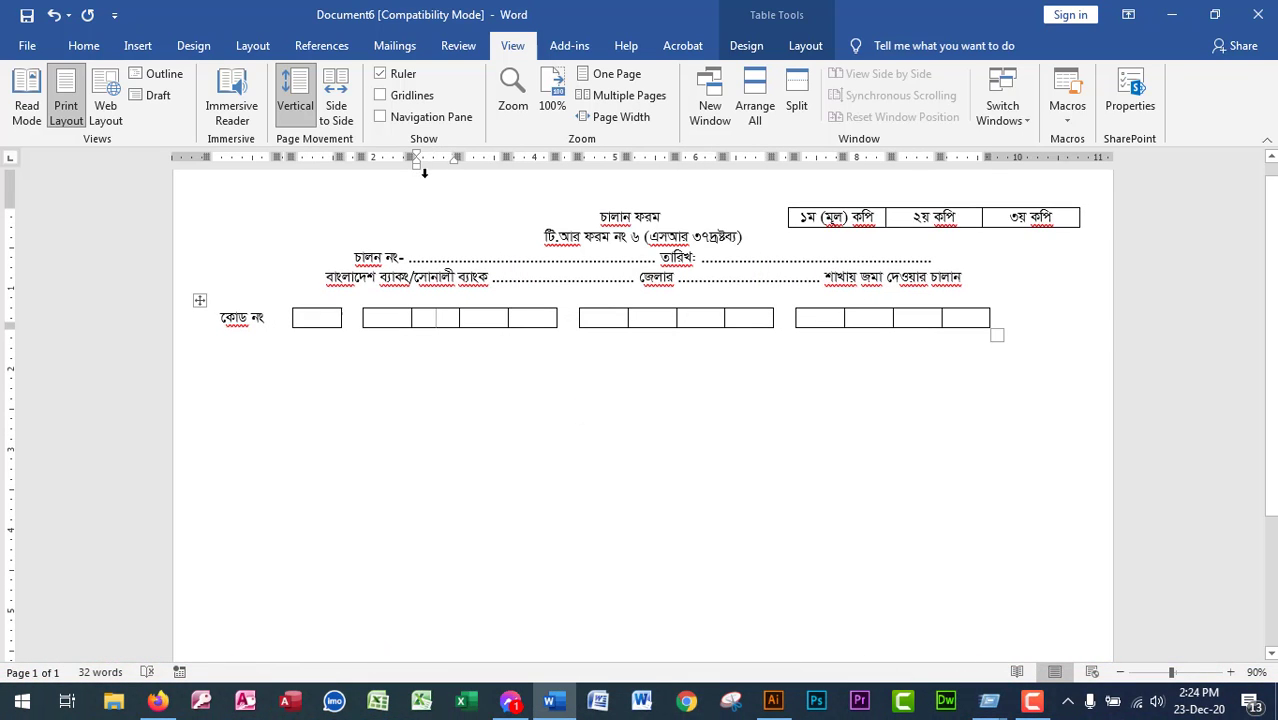
drag(410, 158, 495, 153)
click(799, 449)
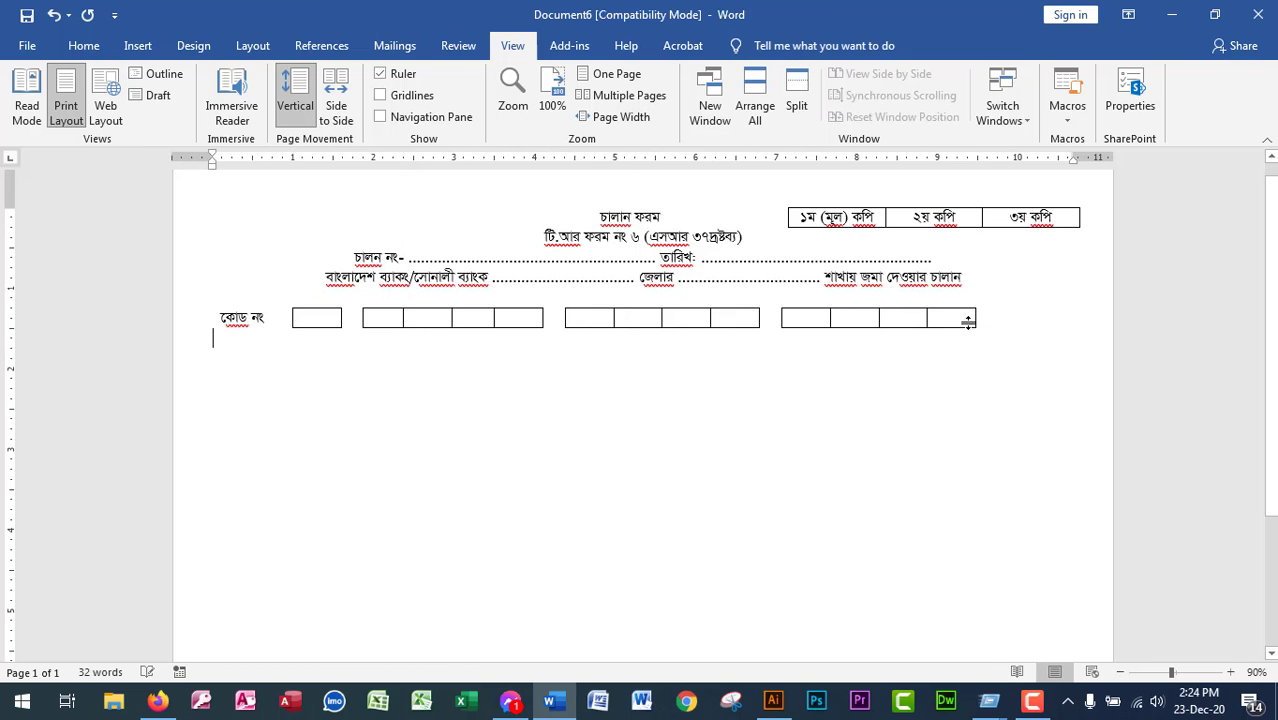
Resize the whole code number table so it is slightly narrower with a taller row.
key(ctrl+s)
key(Escape)
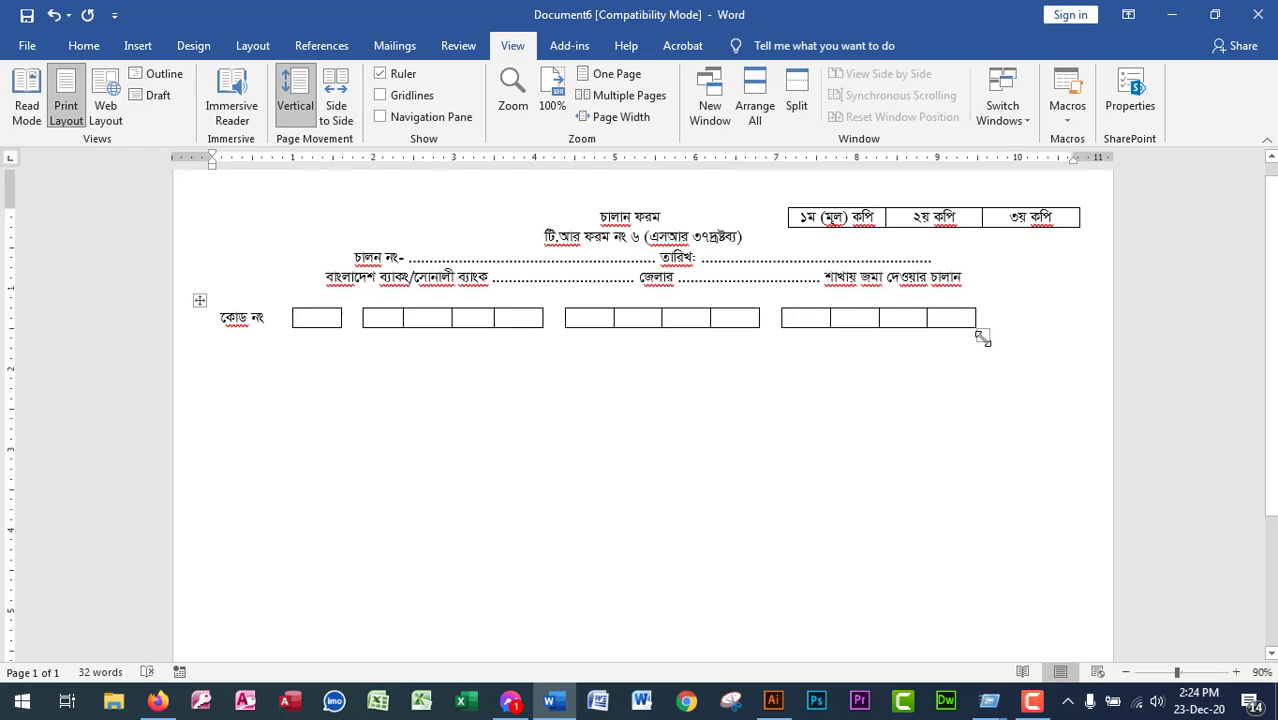
drag(972, 338, 948, 338)
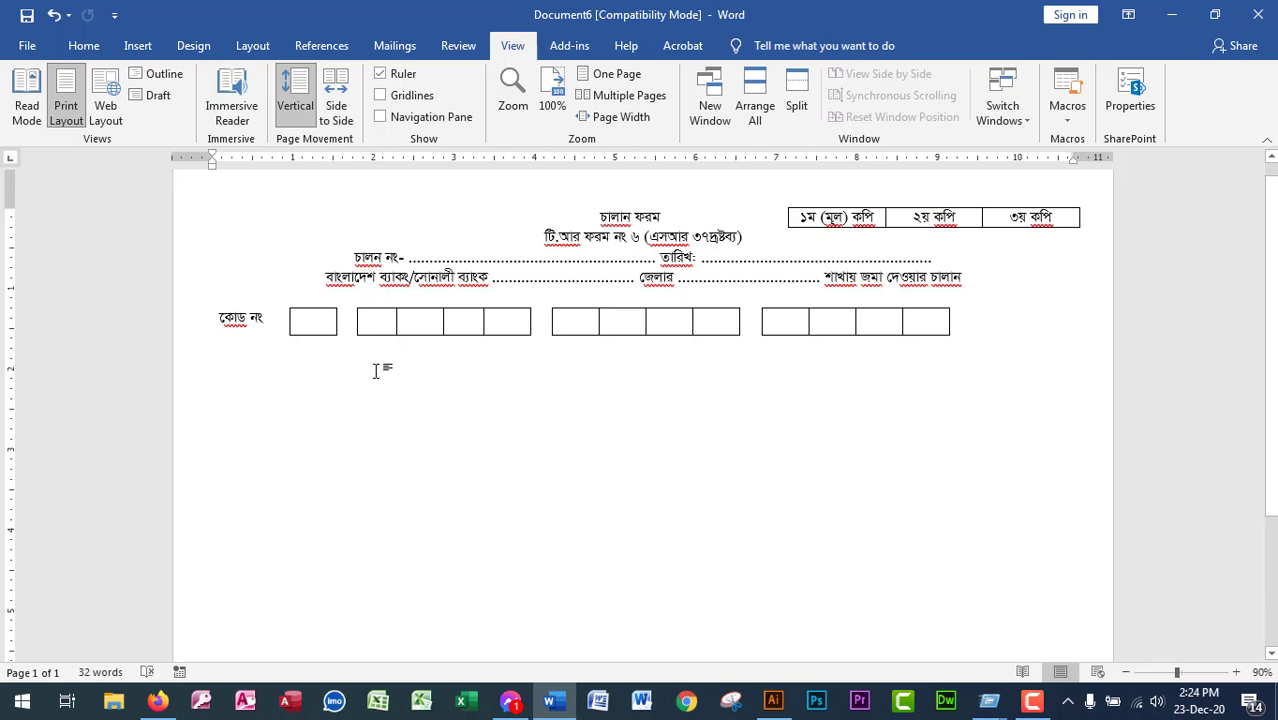
Check the main table in the Illustrator original, and insert a 7-column, 2-row table below the code number row in Word.
key(alt+Tab)
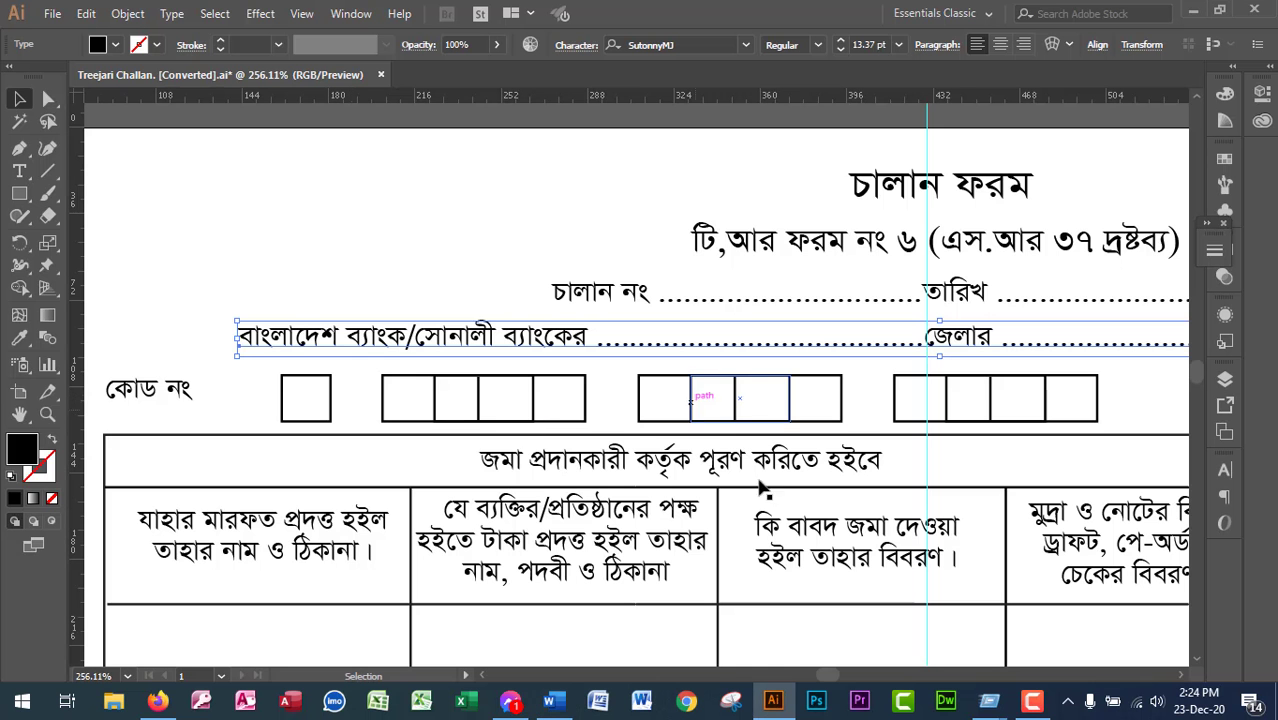
key(ctrl+minus)
key(ctrl+minus)
key(ctrl+minus)
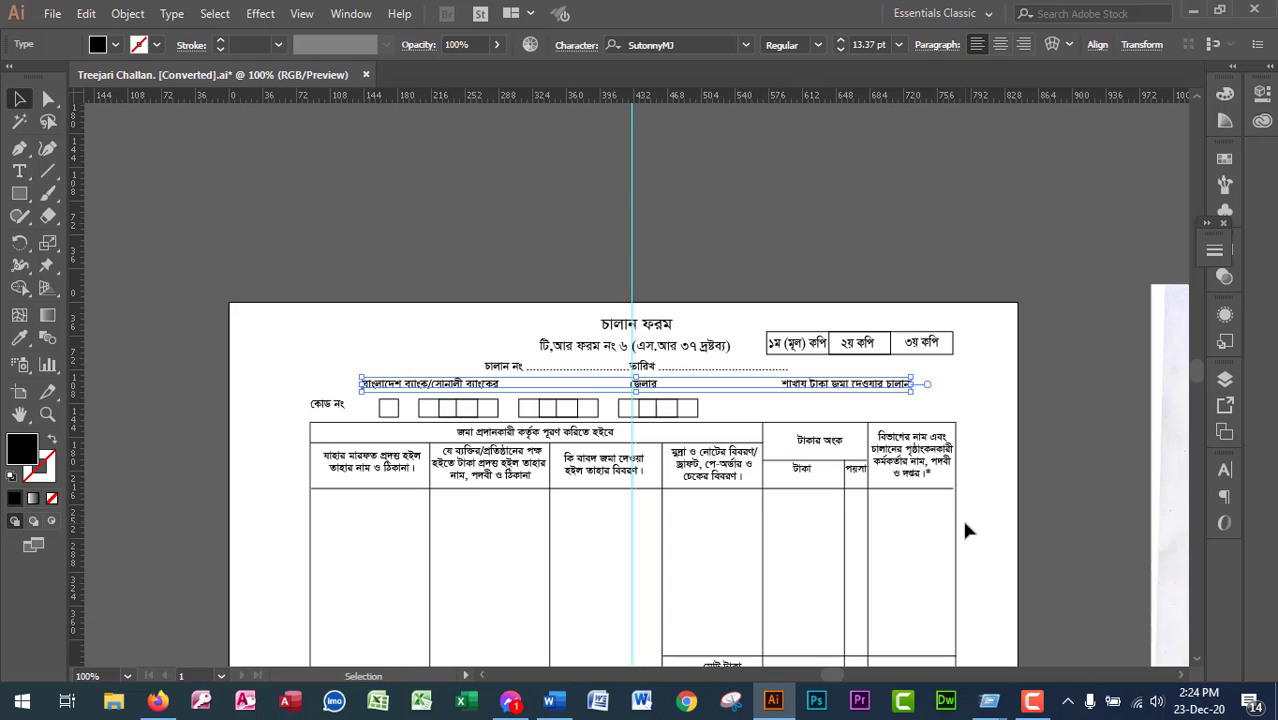
click(965, 460)
scroll(1078, 586, down, 3)
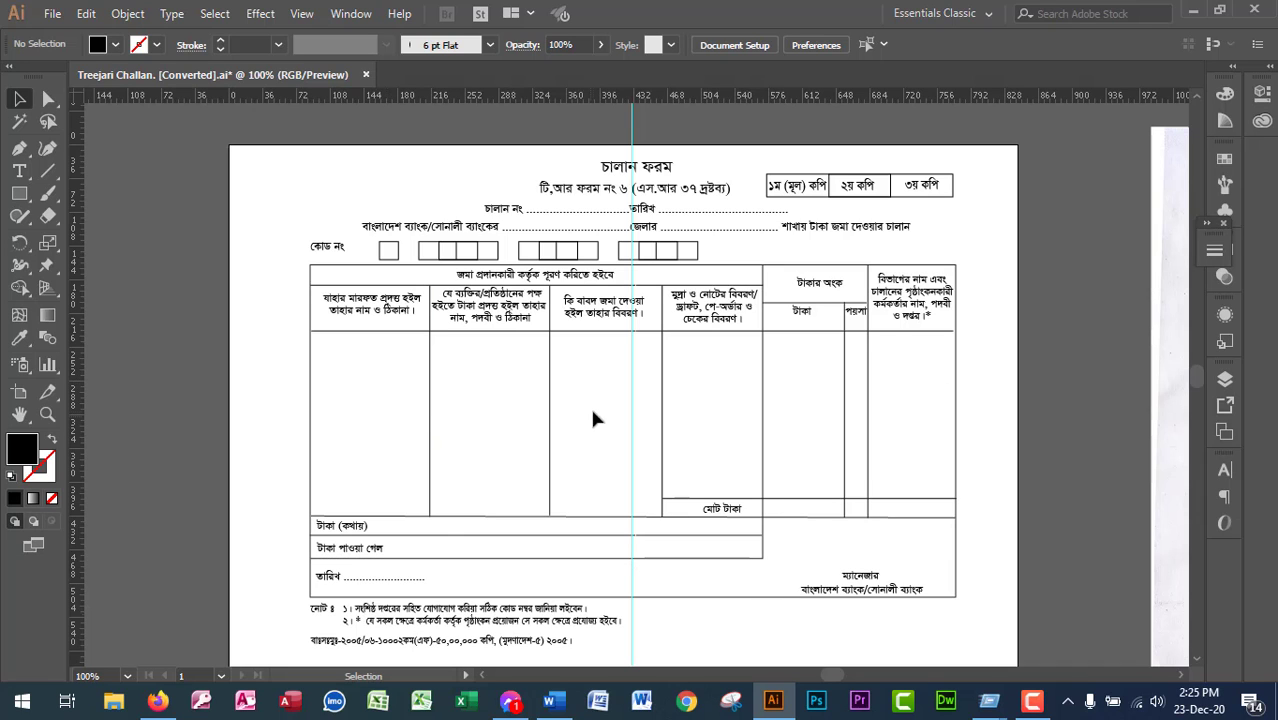
key(alt+Tab)
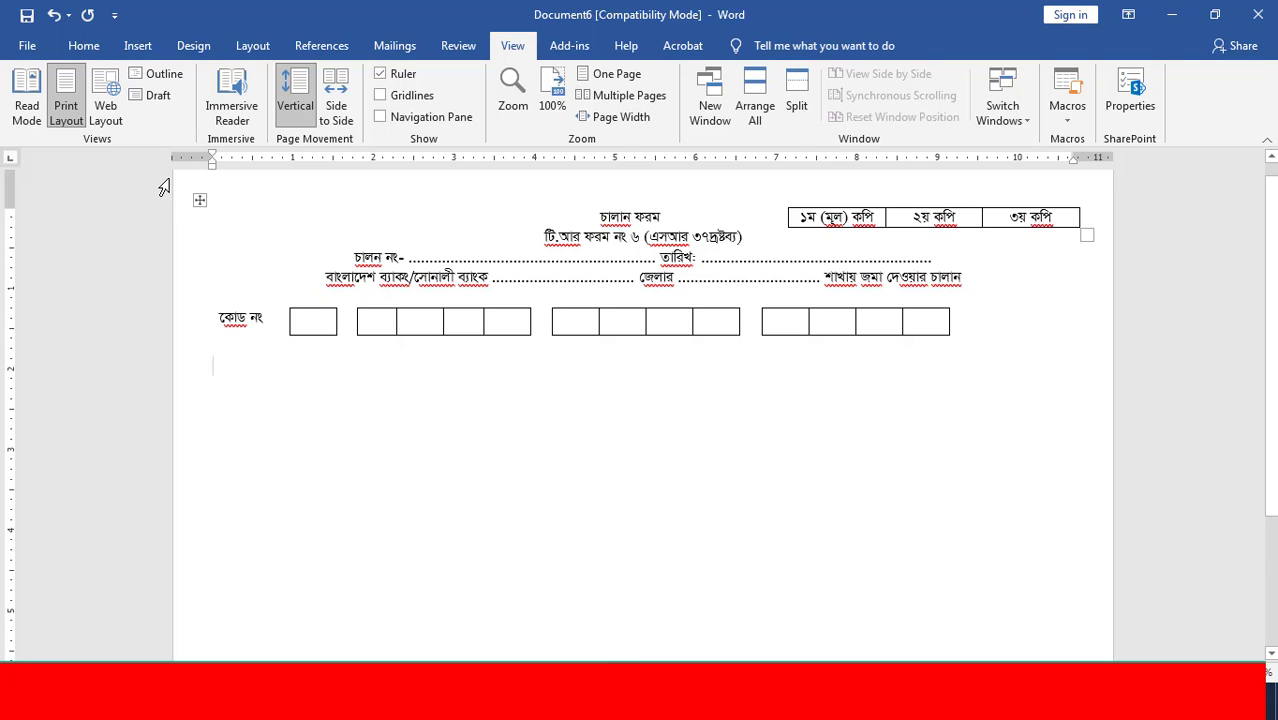
click(134, 47)
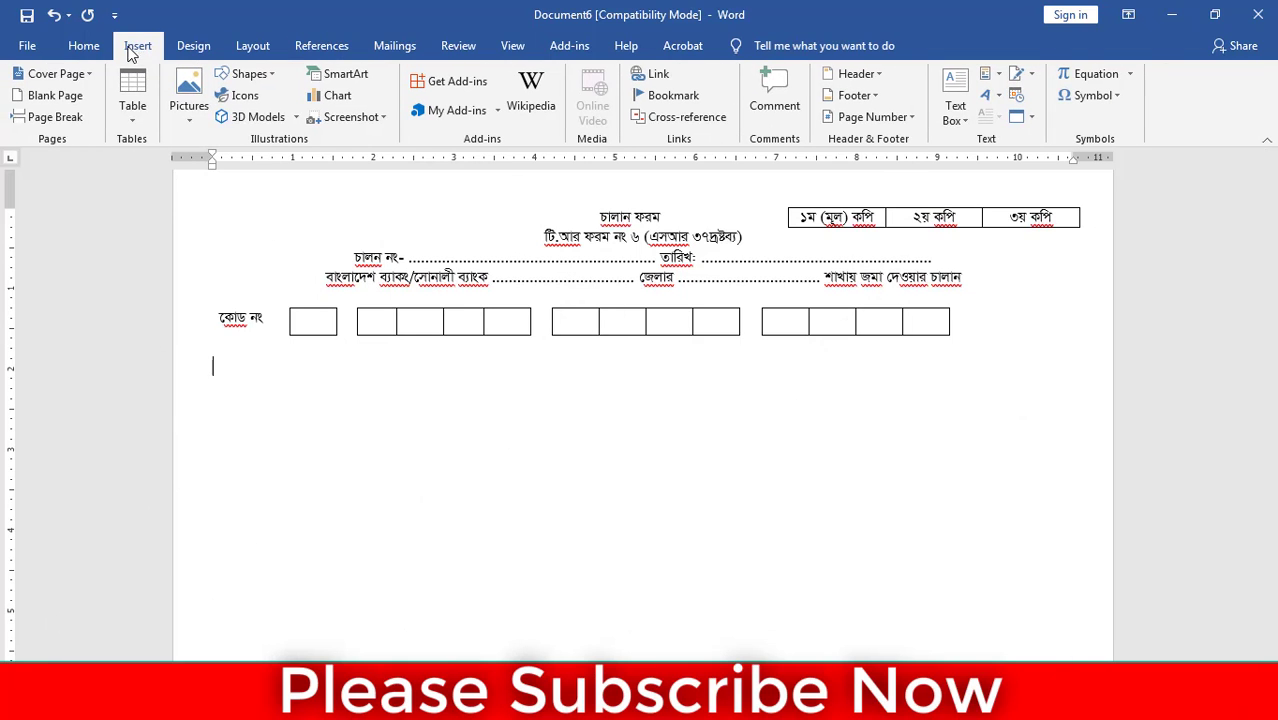
click(132, 100)
click(238, 316)
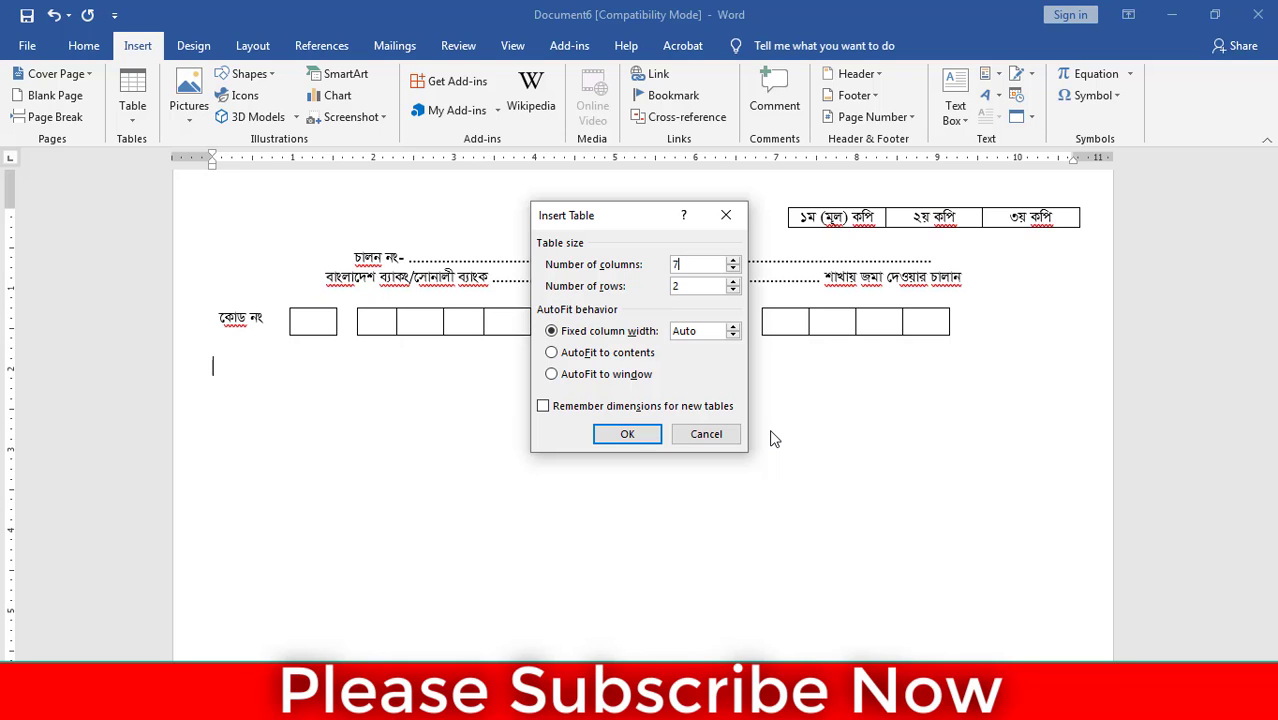
key(Return)
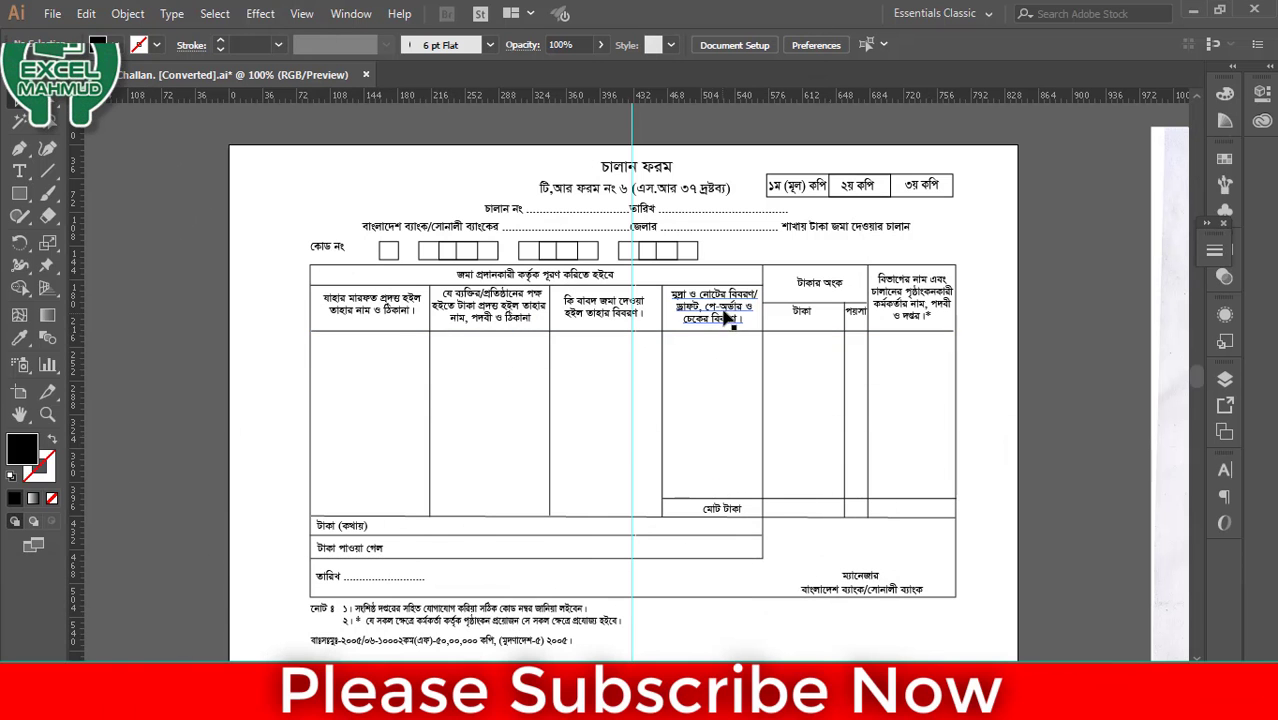
Compare with the Illustrator form, and merge the first four cells of the new Word table's top row.
scroll(741, 401, down, 1)
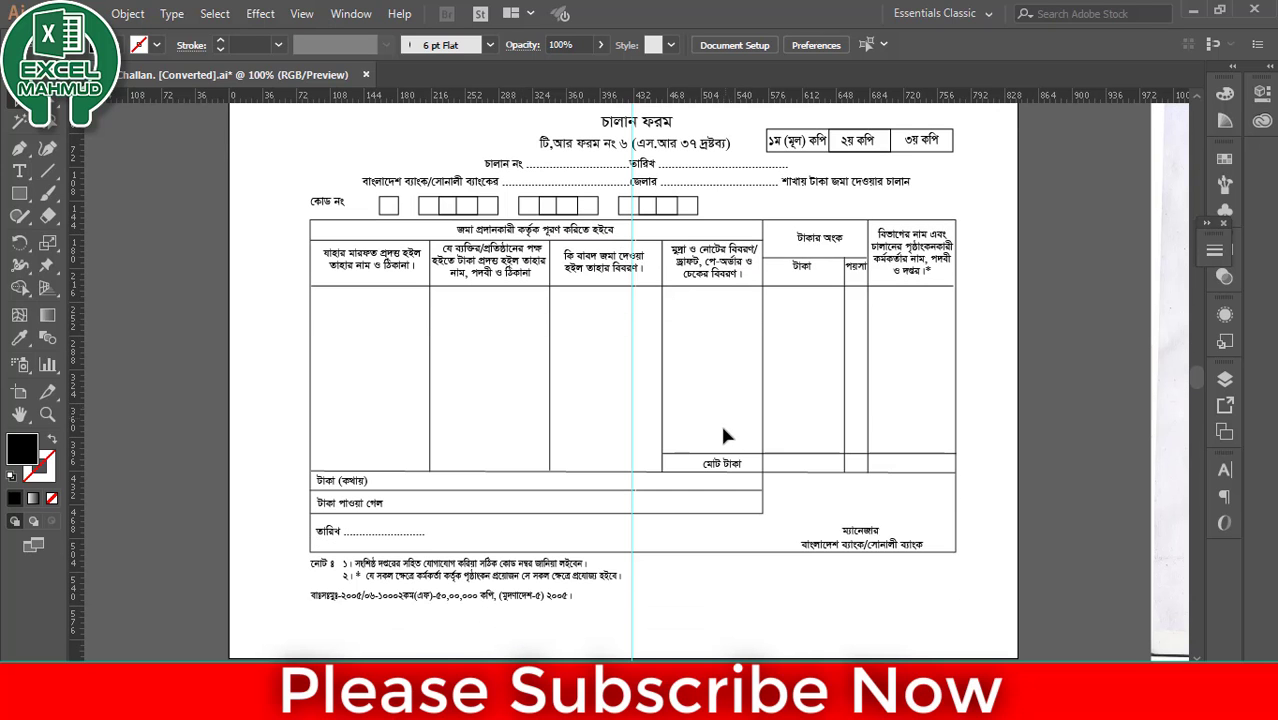
scroll(812, 395, up, 1)
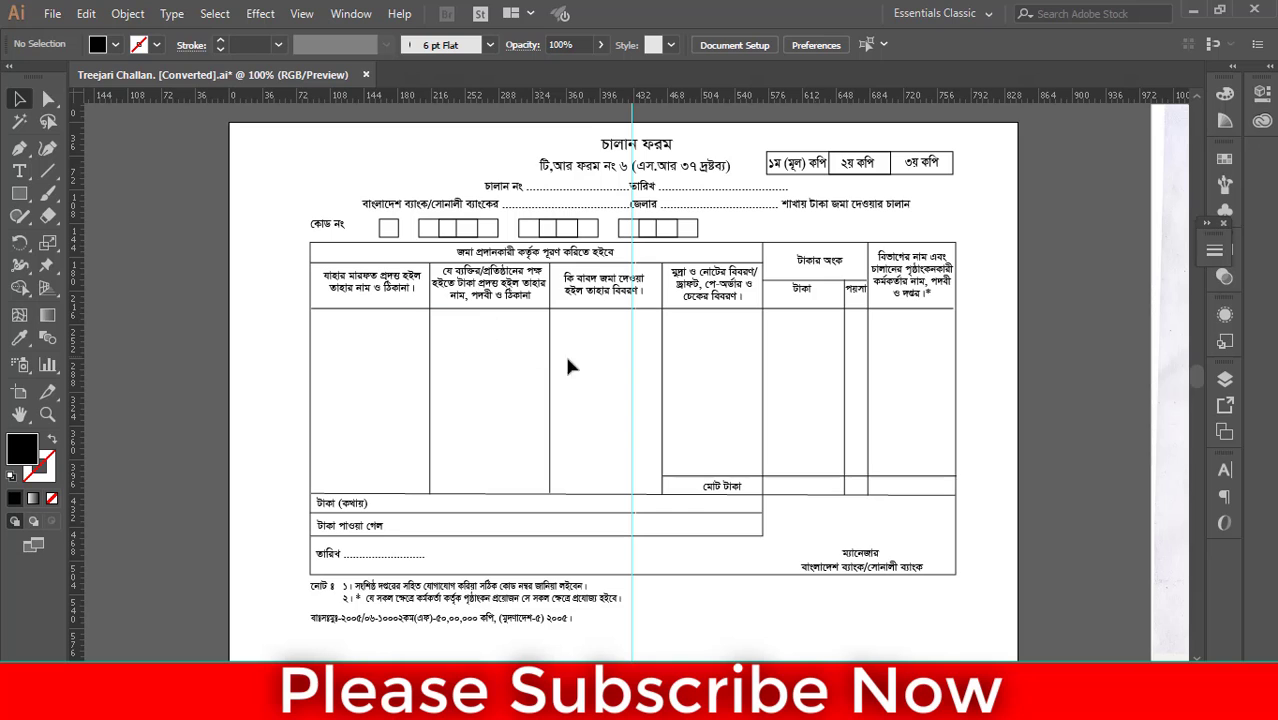
key(alt+Tab)
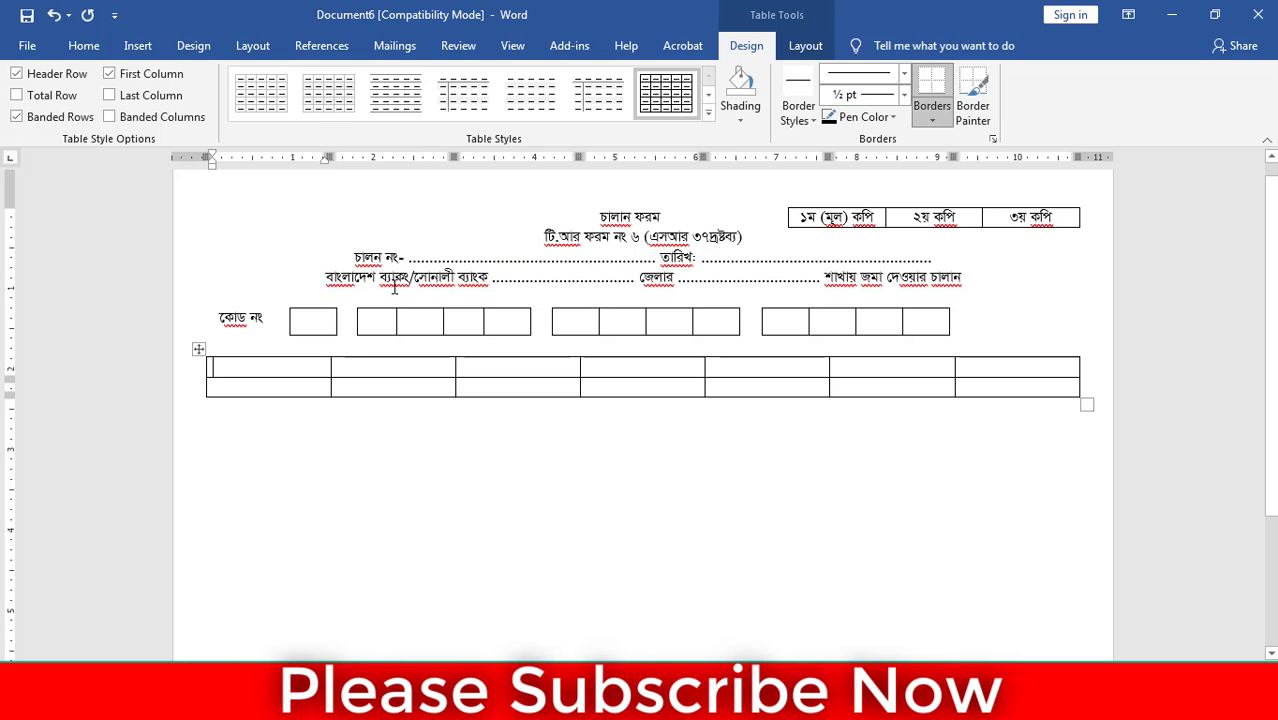
drag(300, 368, 612, 370)
right_click(612, 368)
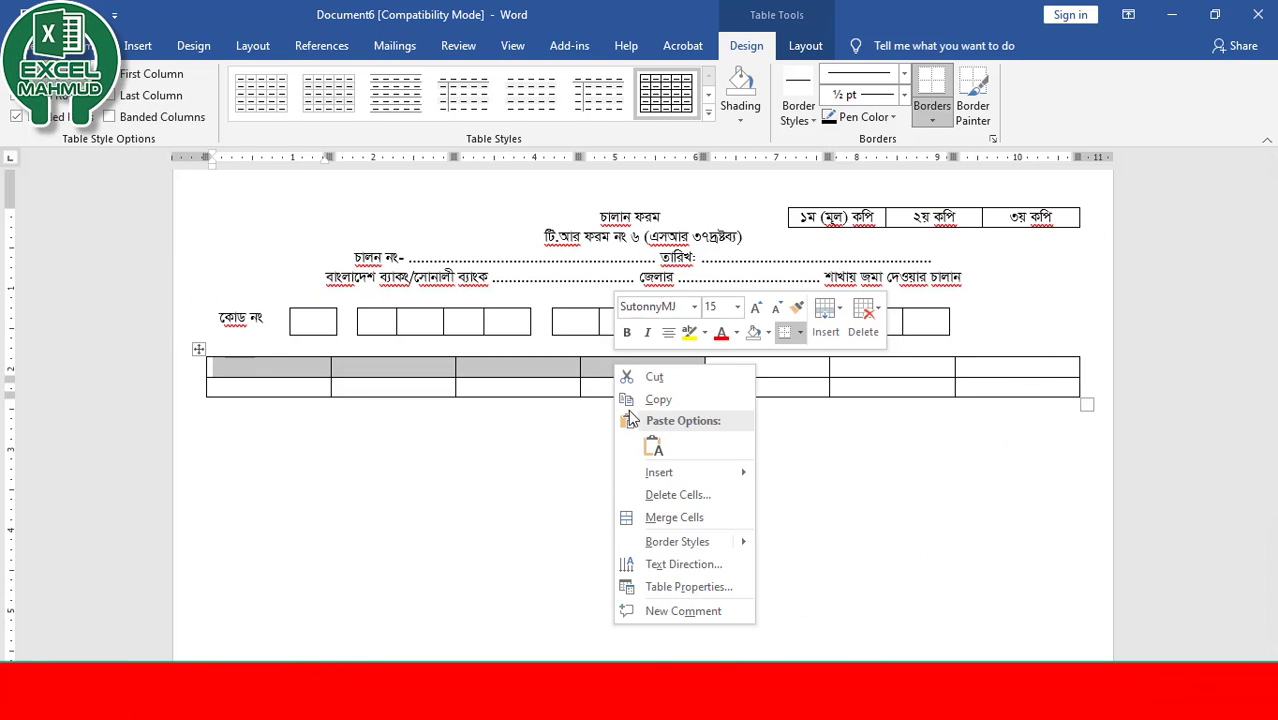
click(685, 524)
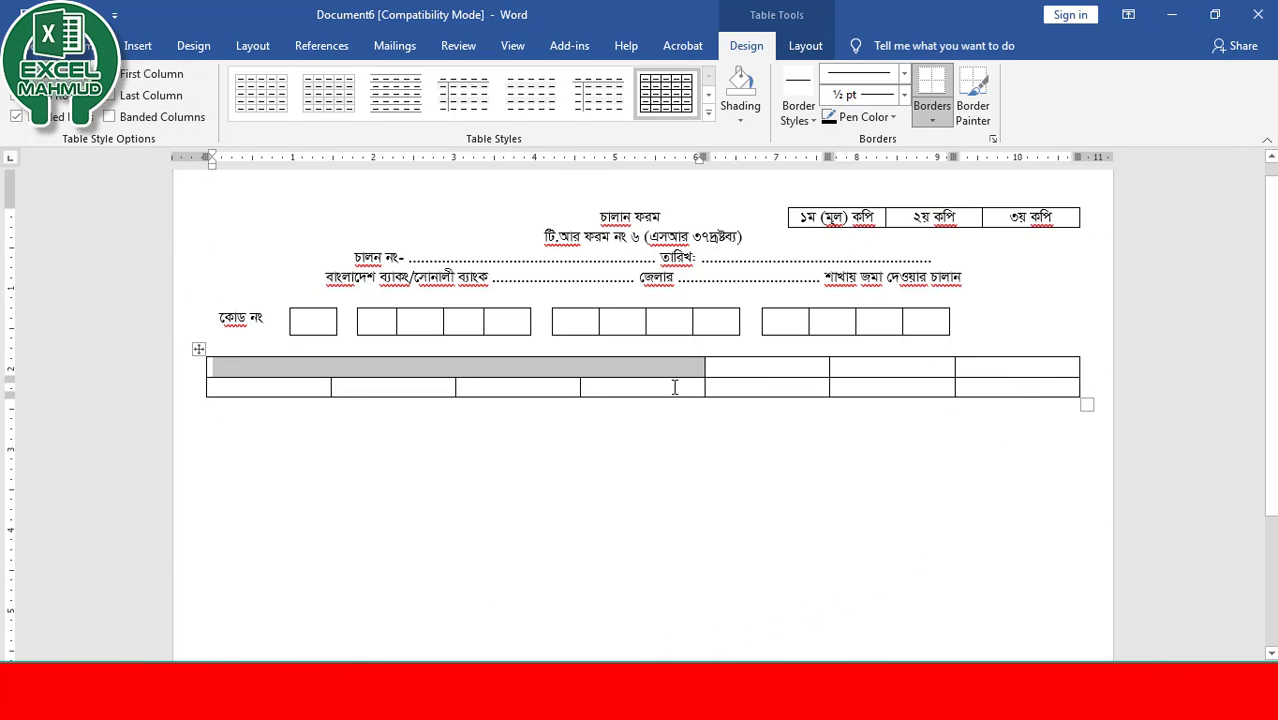
Check the amount heading in Illustrator, and merge the two Word cells directly after the merged four-column cell in the top row.
key(alt+Tab)
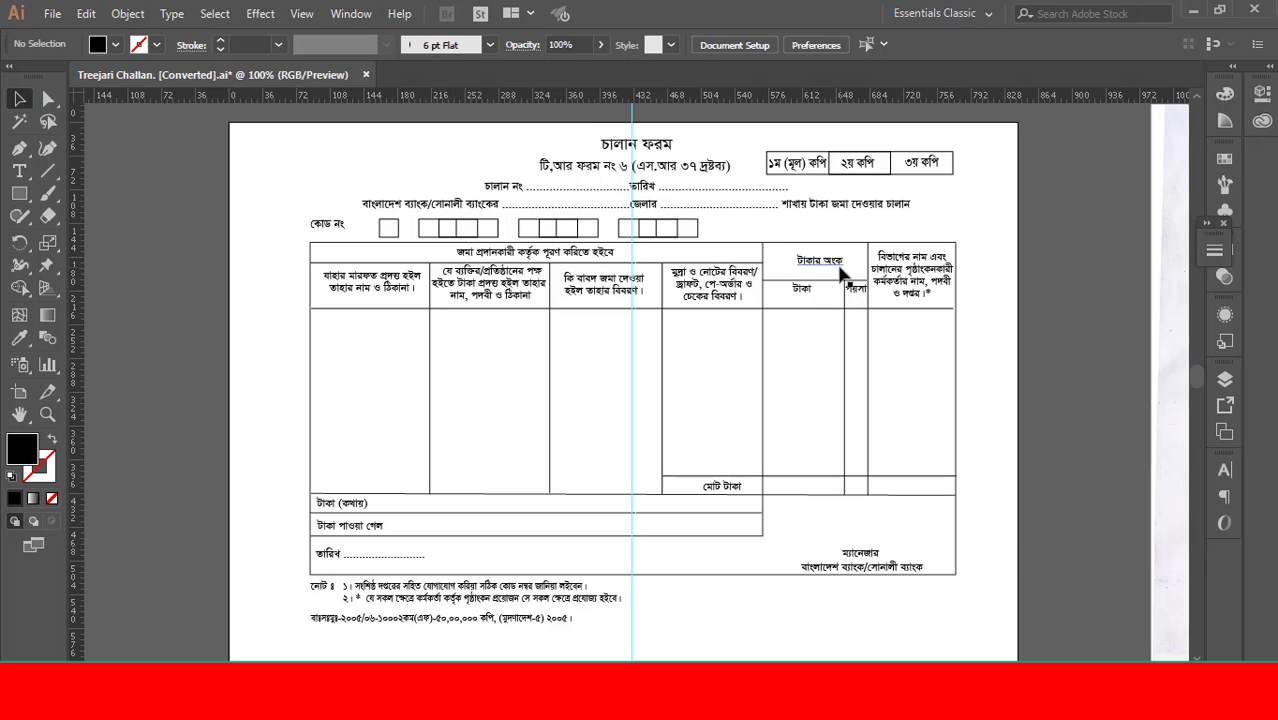
key(alt+Tab)
drag(760, 371, 836, 367)
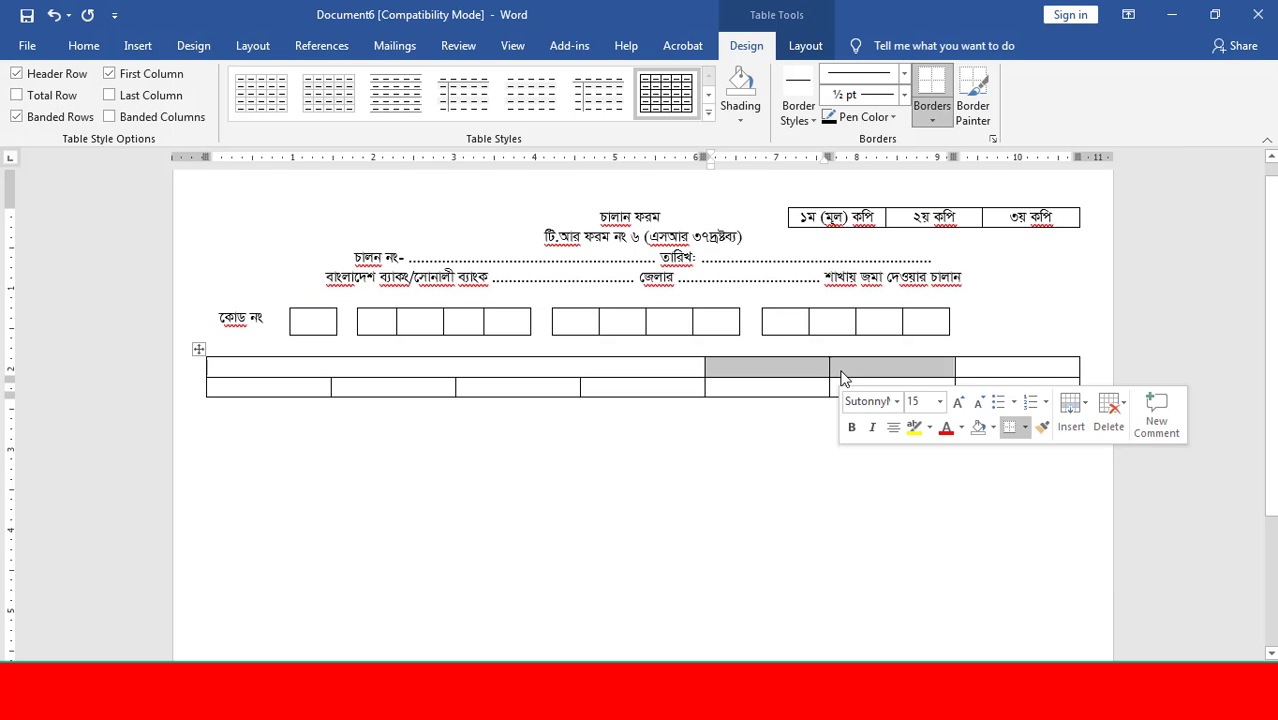
right_click(840, 368)
click(897, 525)
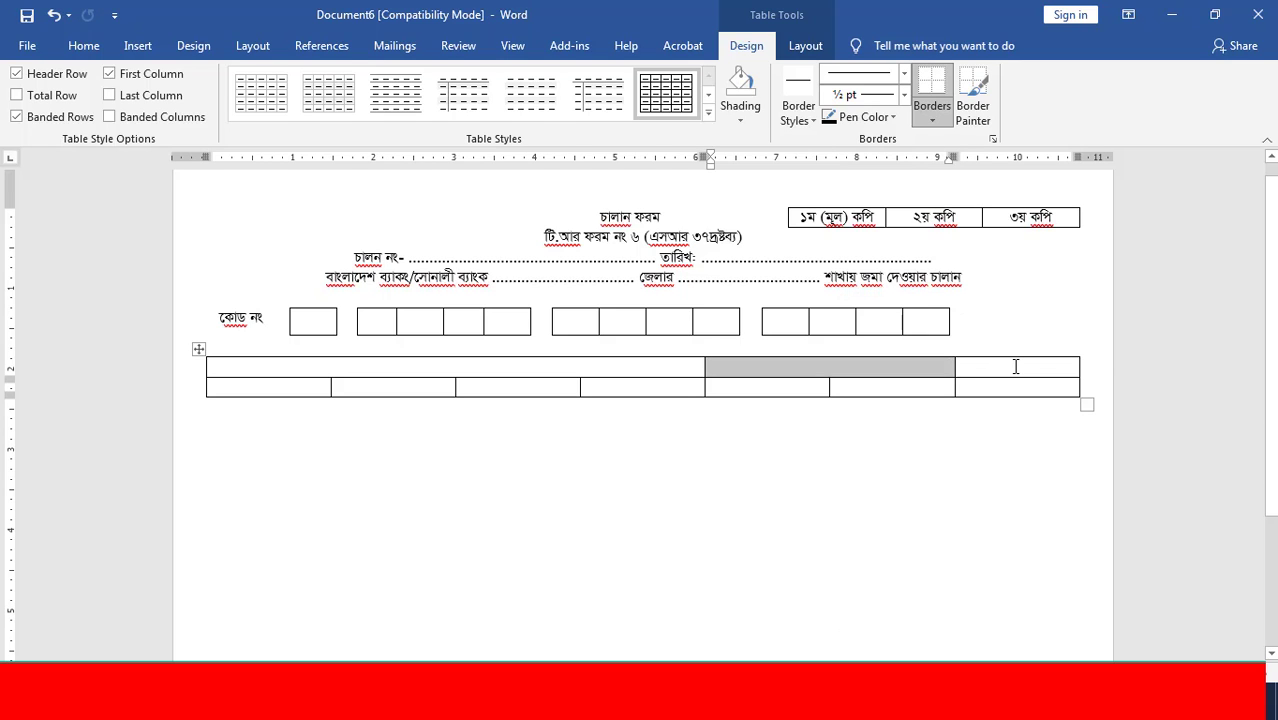
Check the last column's heading in Illustrator, and merge the two cells of the Word table's last column vertically.
click(1017, 379)
key(alt+Tab)
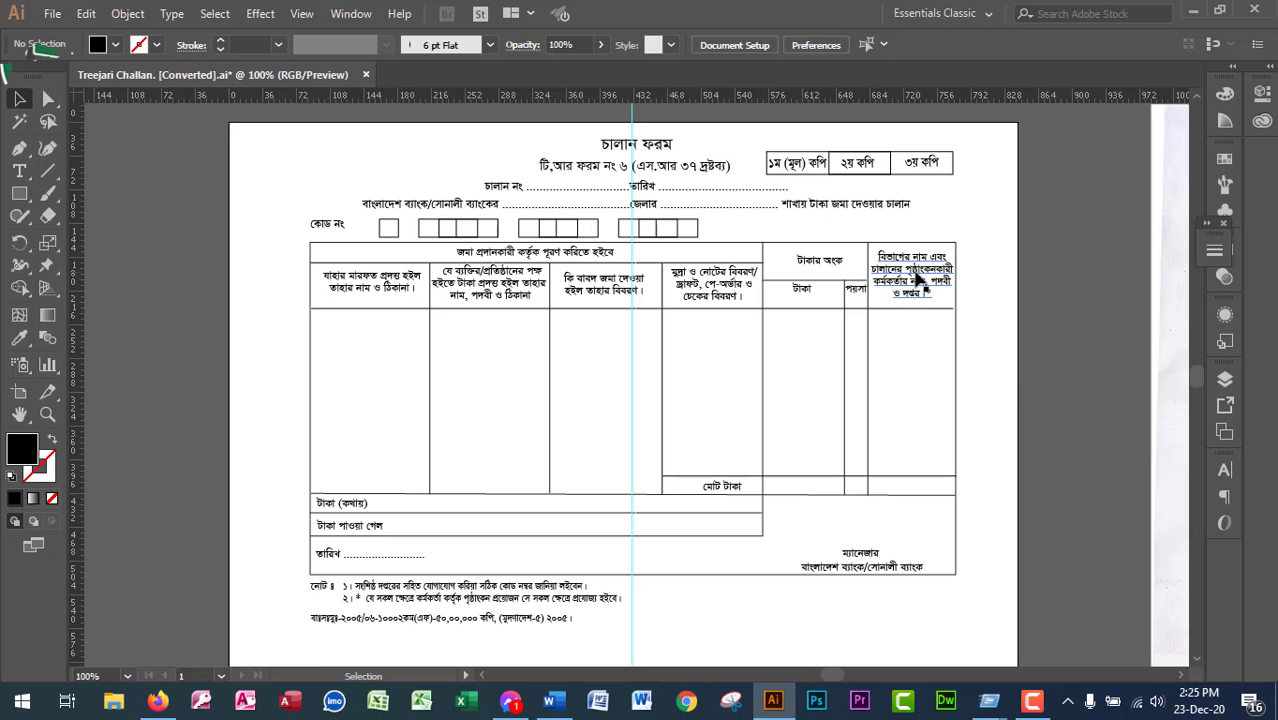
key(alt+Tab)
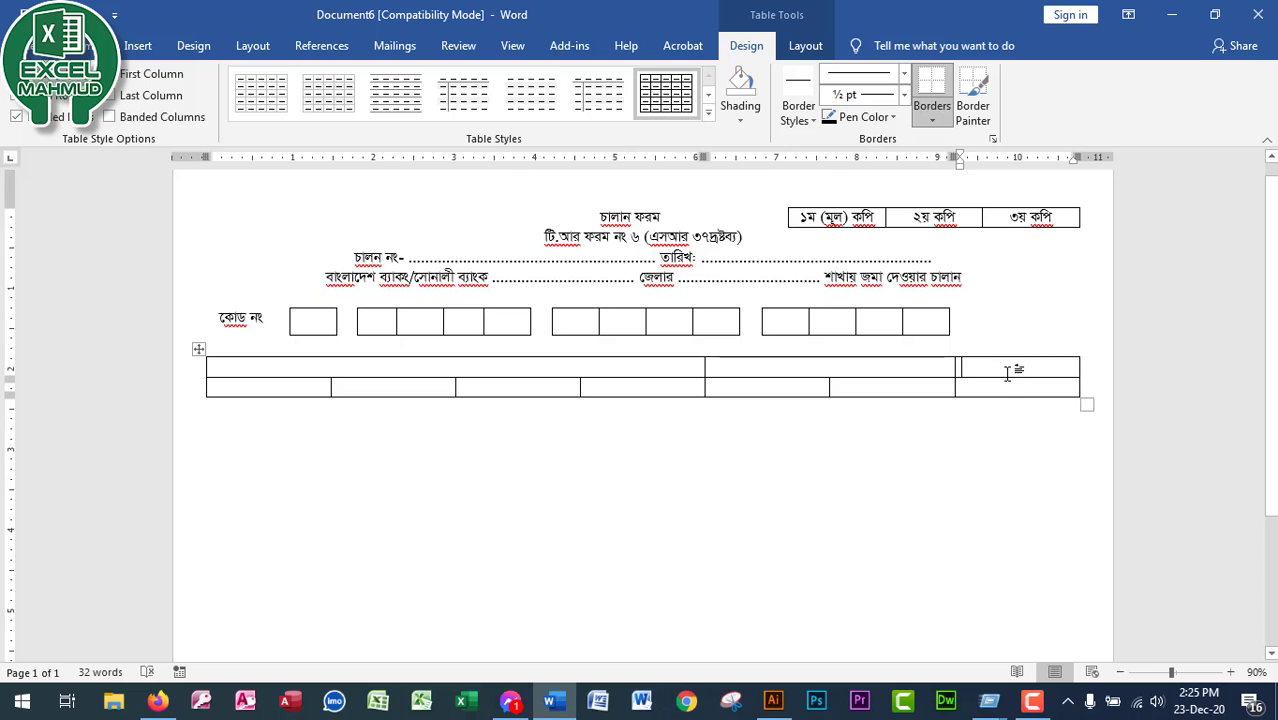
drag(1005, 372, 1005, 386)
right_click(1007, 378)
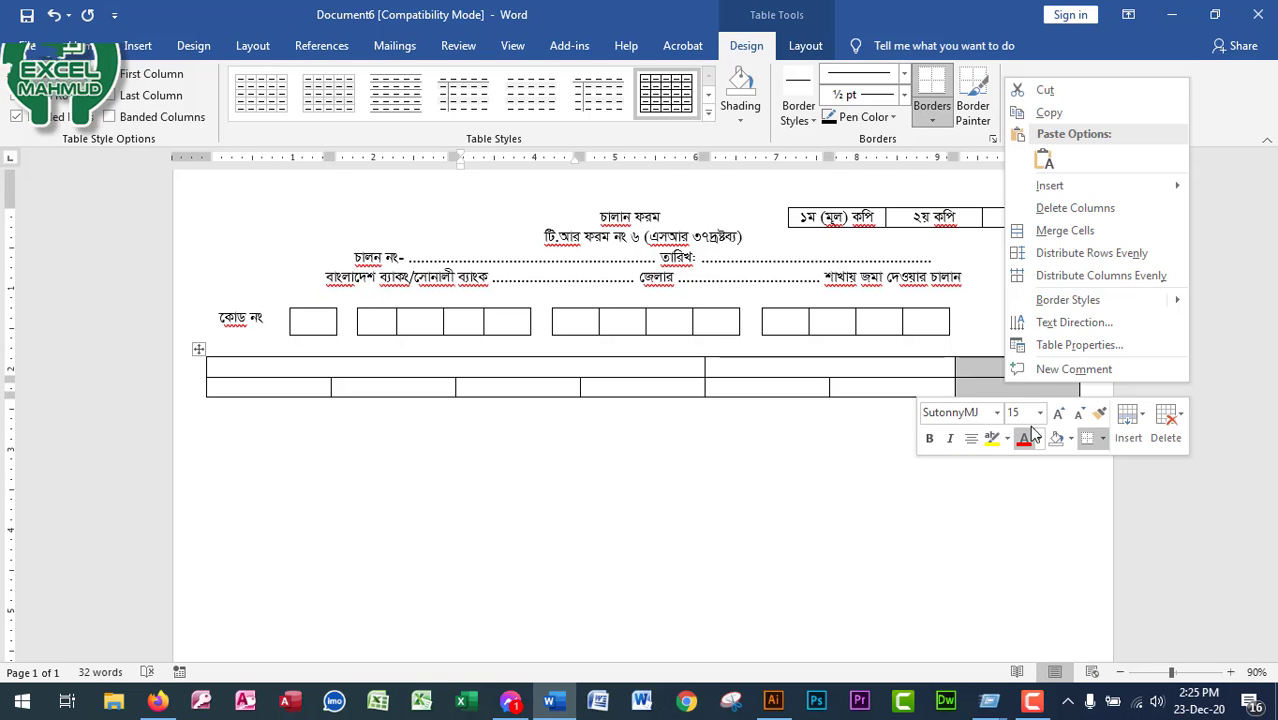
click(1065, 230)
Check the Illustrator layout again, and add a third row at the end of the main table in Word.
key(alt+Tab)
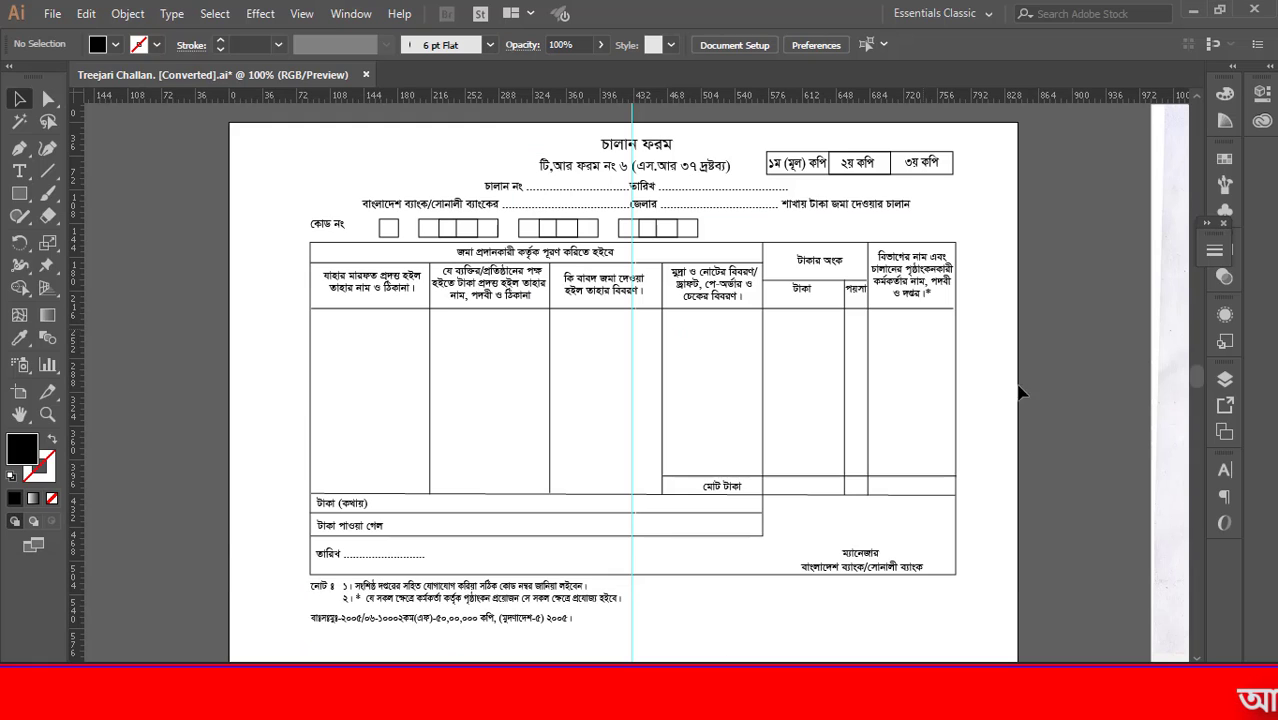
key(alt+Tab)
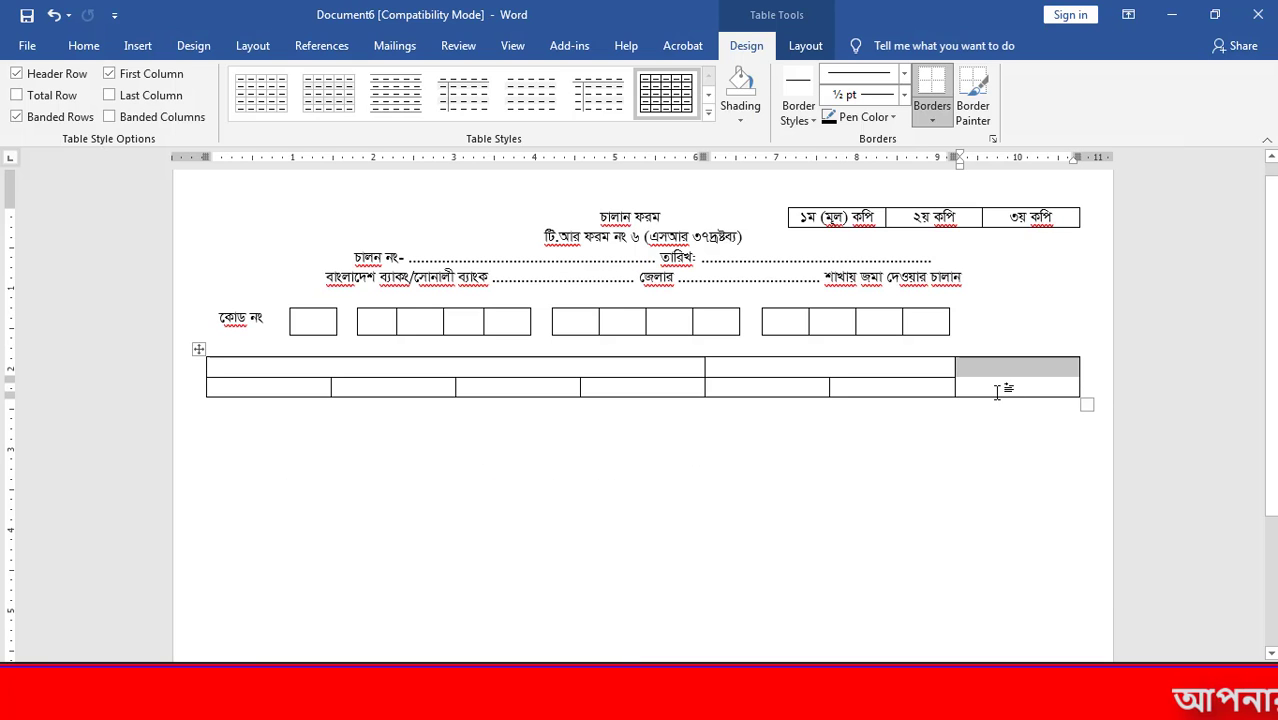
click(1004, 381)
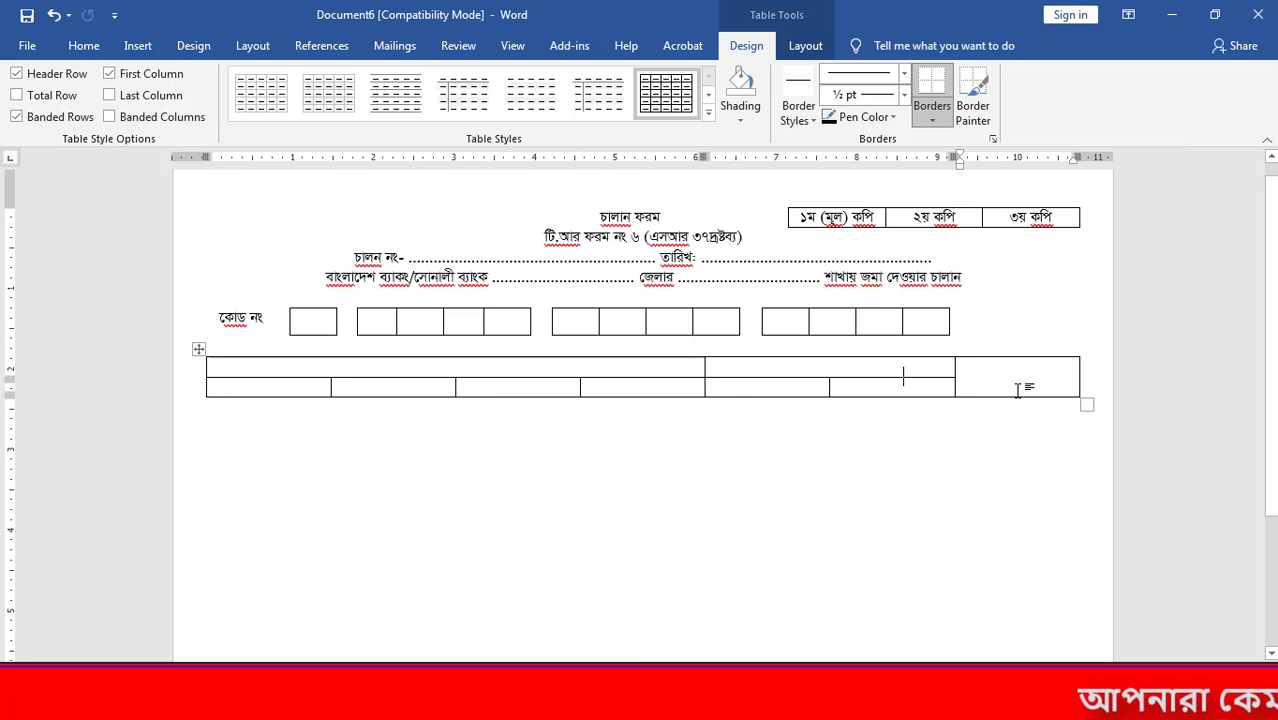
key(Tab)
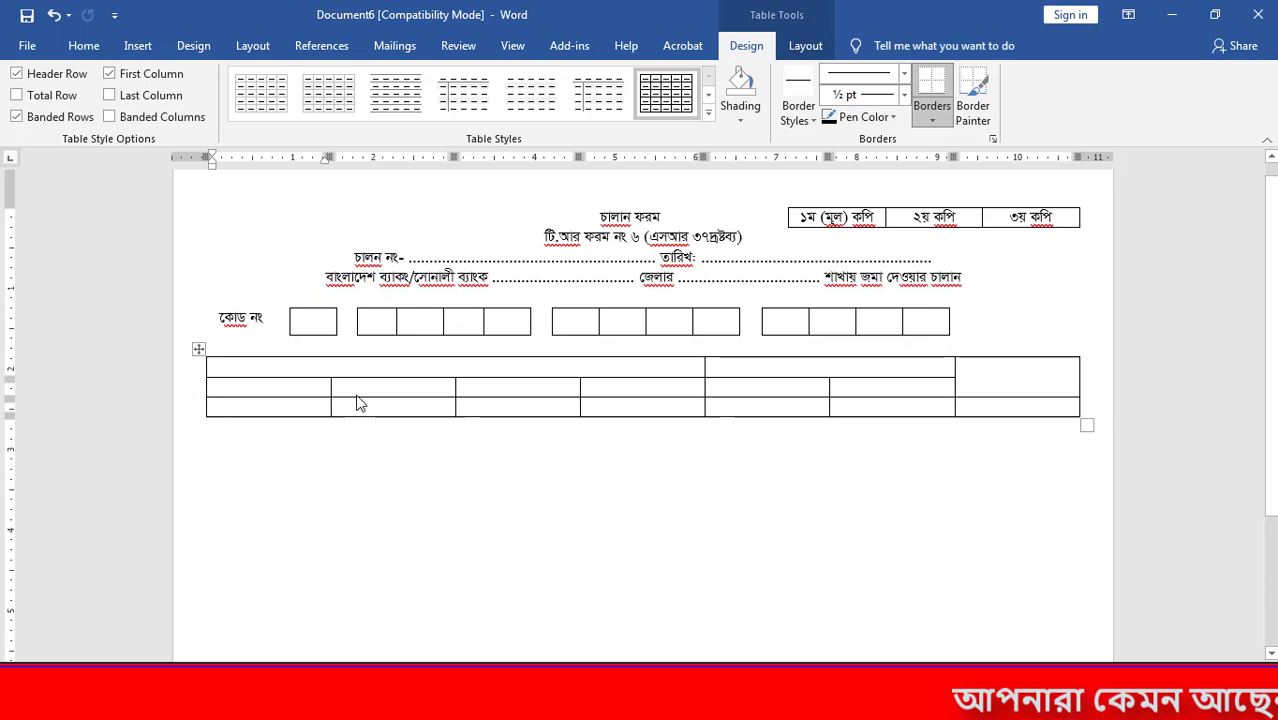
Check the headings in Illustrator, and enter "জমা প্রদানকারী কর্তৃক পূরণ করিতে হইবে" in the merged four-column cell in Word.
key(alt+Tab)
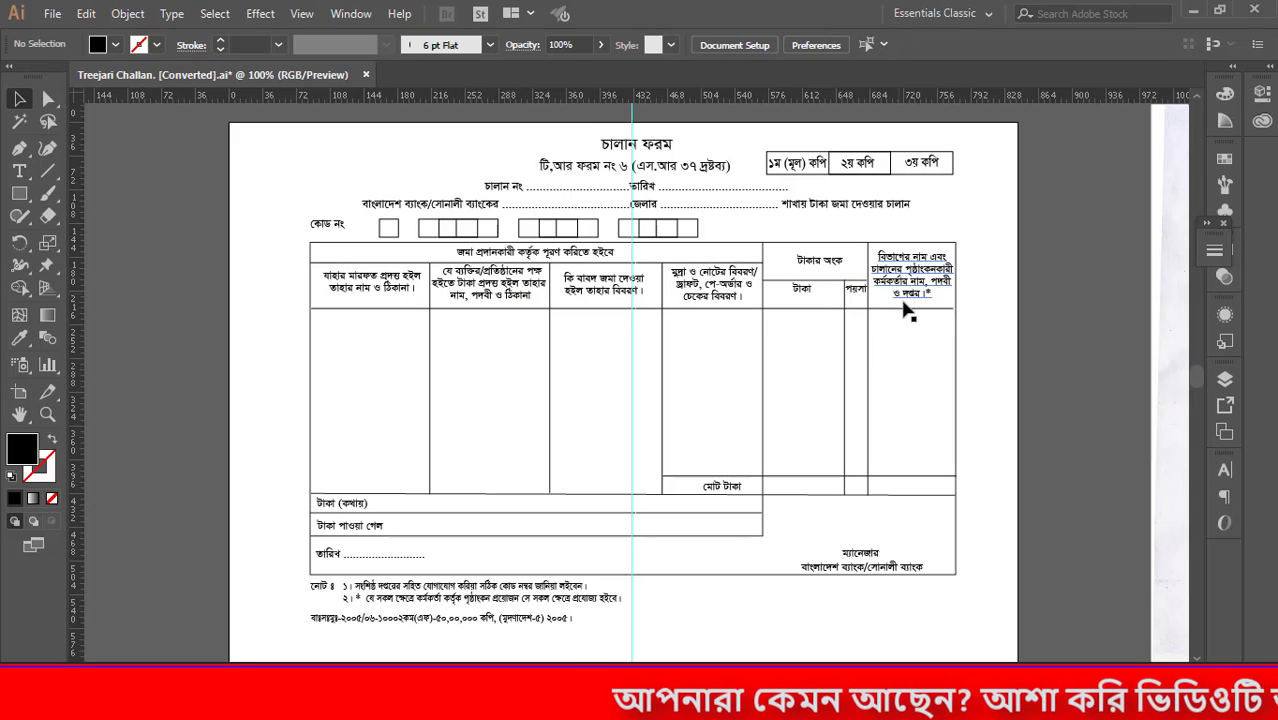
scroll(778, 416, down, 1)
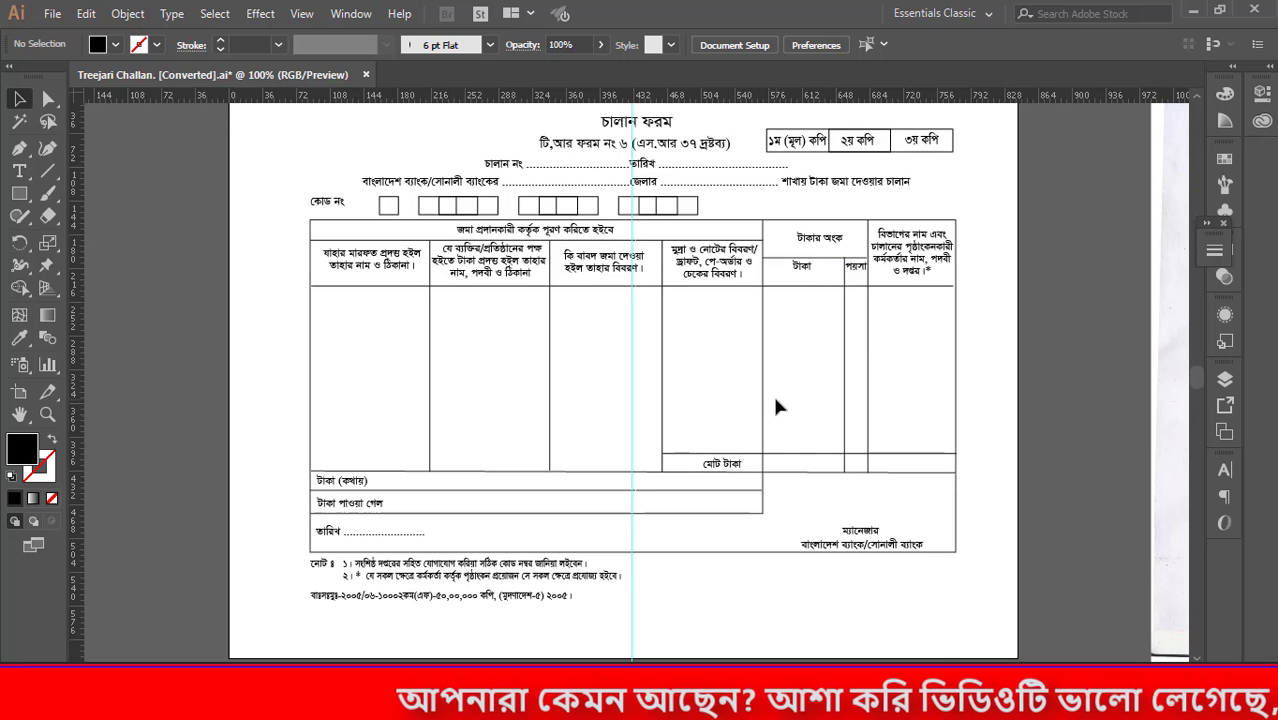
key(alt+Tab)
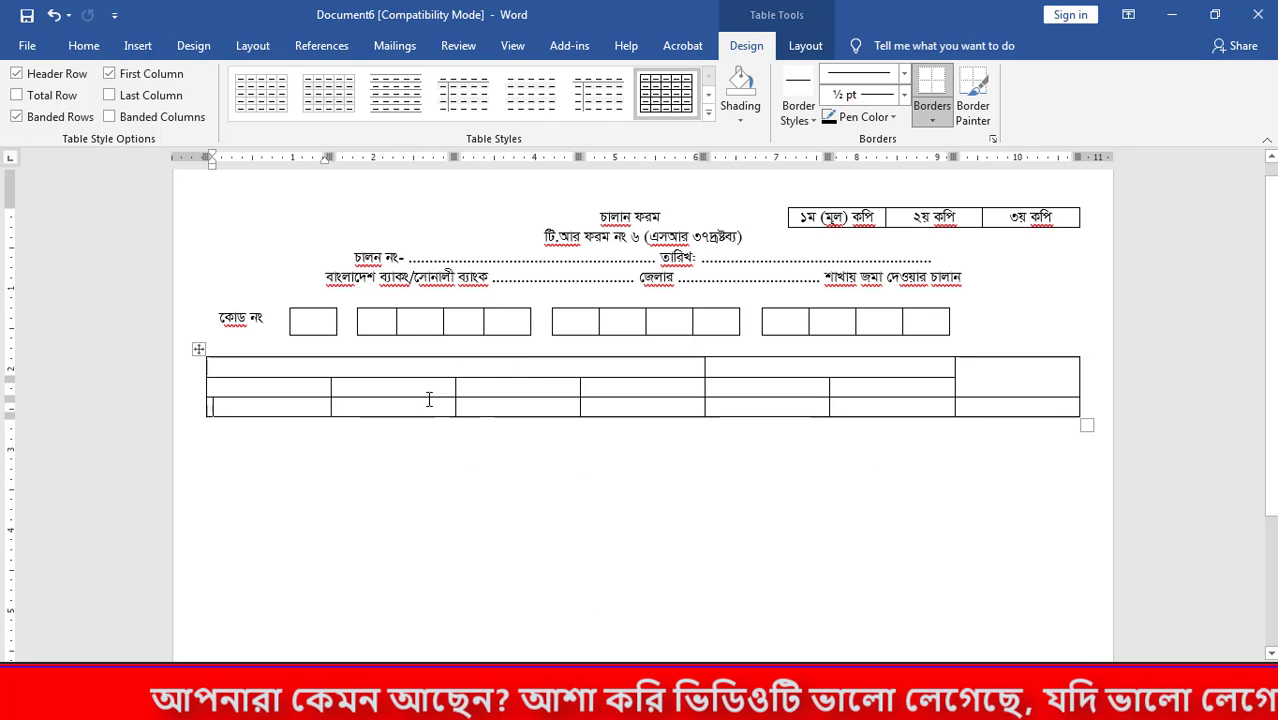
click(303, 366)
text(জমা প্রদানকারী)
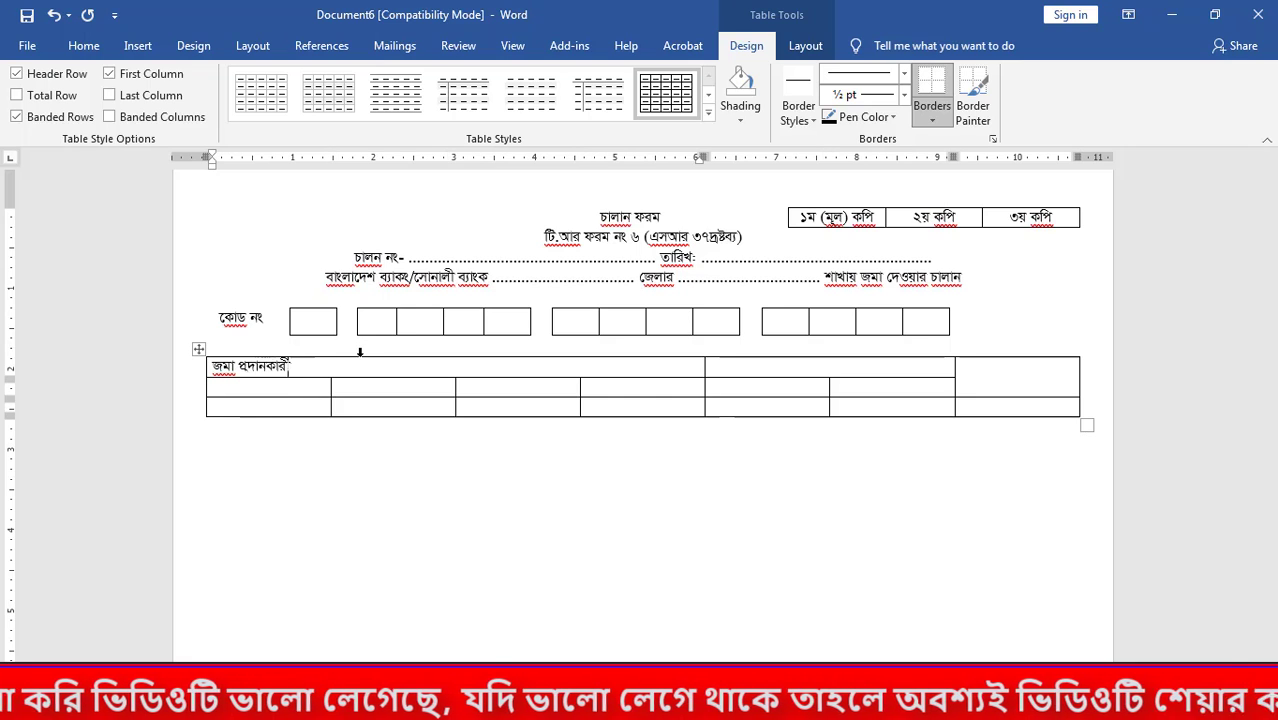
text( কর্তৃক পূরণ করিতে হইবে)
Enter "যাহার মারফত প্রদত্ত হইল তাহার নাম ও ঠিকানা" in the first cell of the main table's second row.
click(302, 389)
text(যাহার)
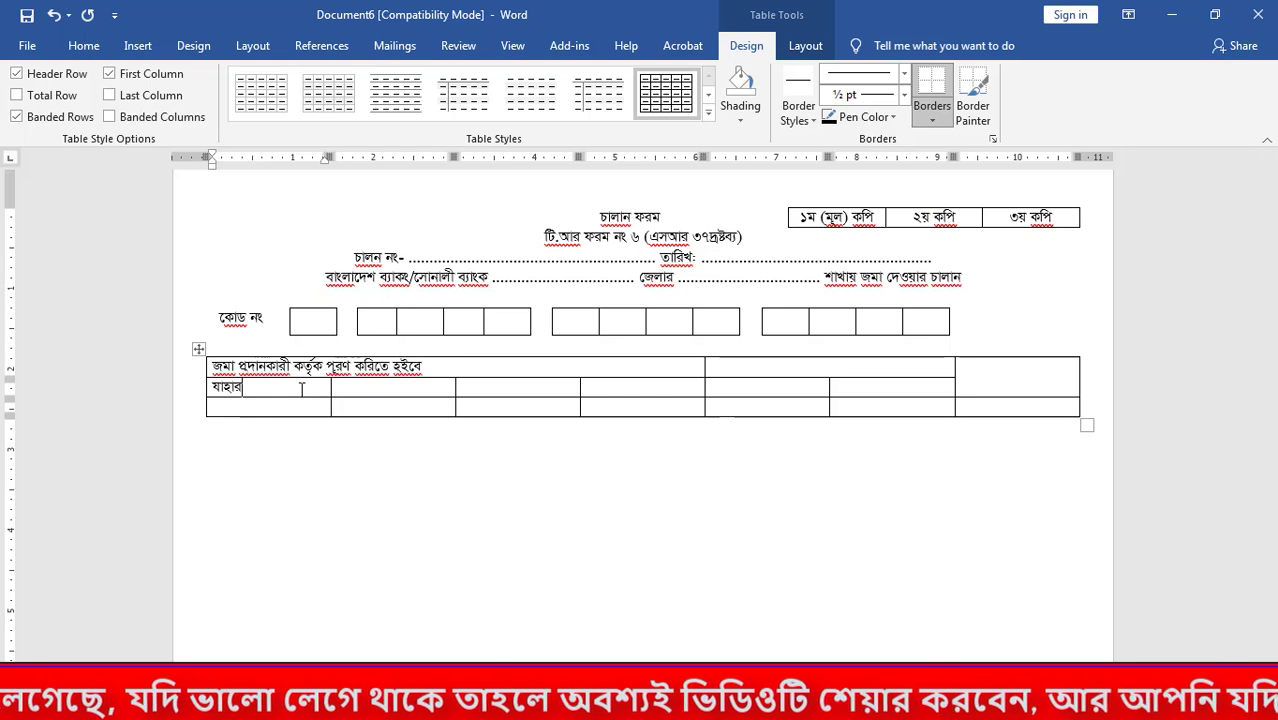
text( মারফত প্রদত্ত হ্ইল তাহার)
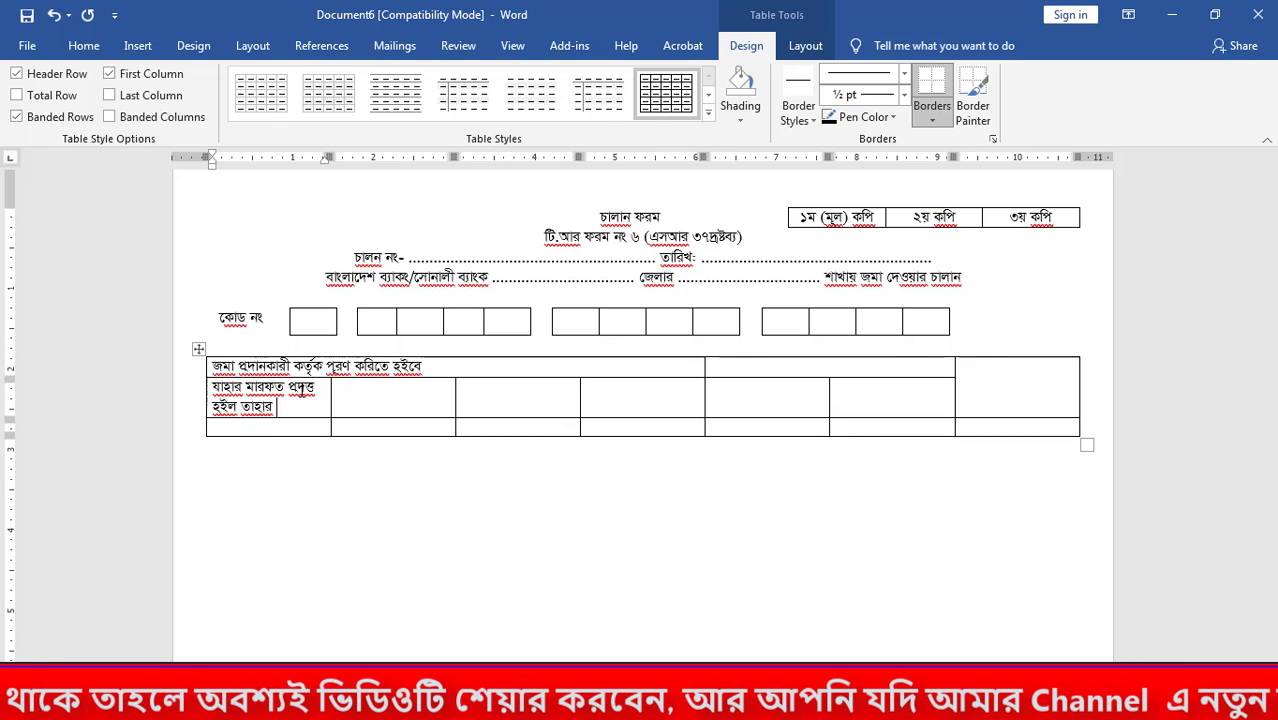
text( নাম ও ঠিকানা)
key(Tab)
Enter "যে ব্যক্তি/প্রতিষ্ঠানের পক্ষ হইতে টাকা প্রদত্ত হইল তাহার নাম, পদবী ও ঠিকানা" in the second heading cell of that row.
text(যে ব্যে)
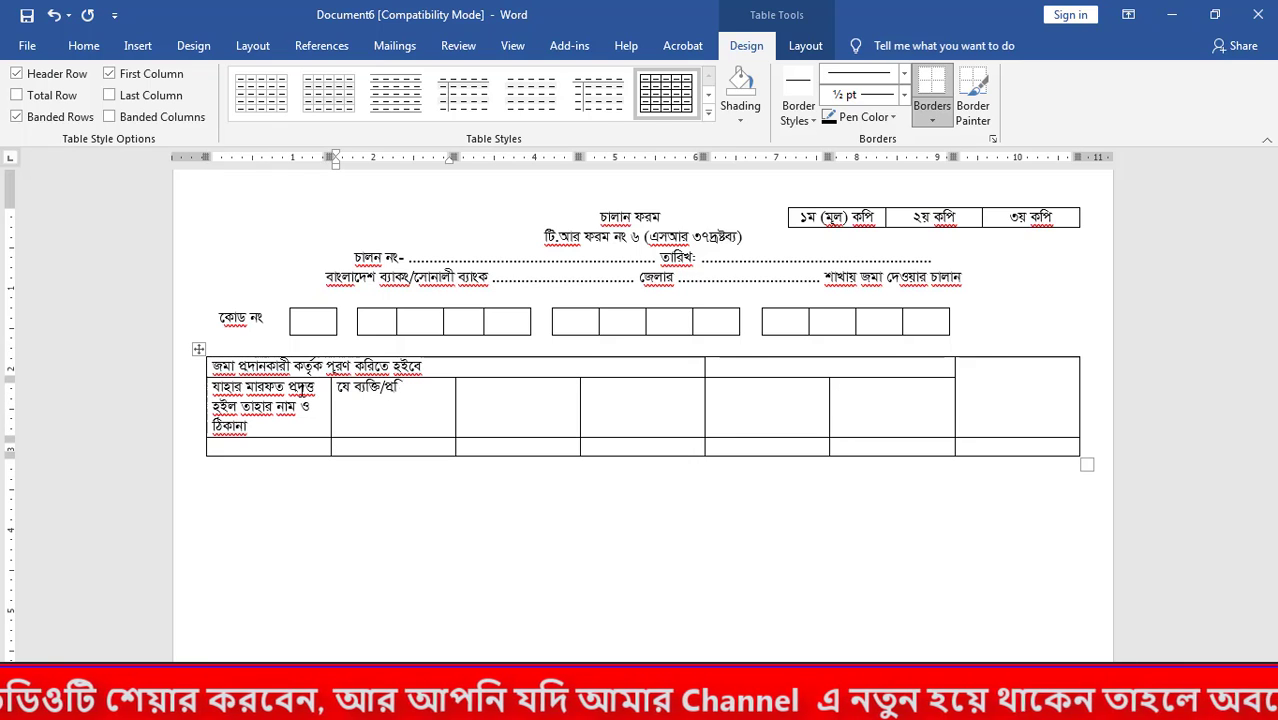
text(ক্তি/প্রতিষ্ঠানের পক্ষ হইতে টাকা প্রদত্ত হইলো তাহার)
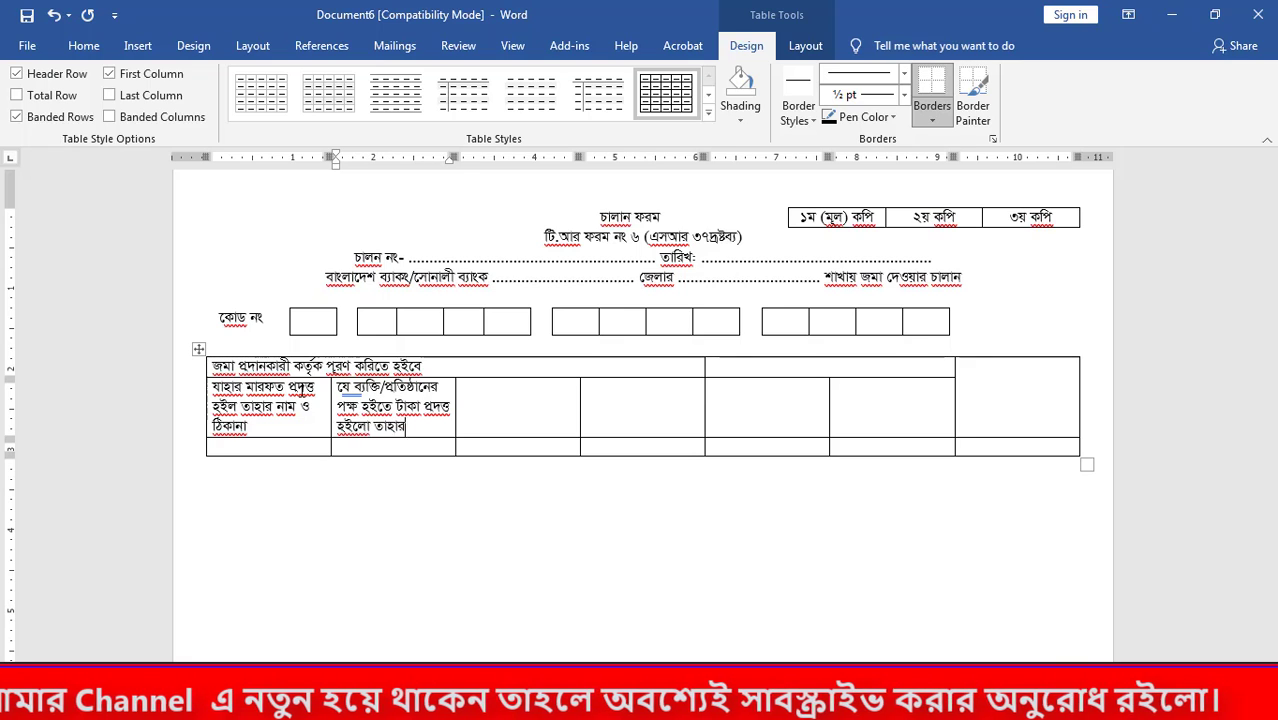
text( নাম, পদবী ও ঠিকানা)
key(Tab)
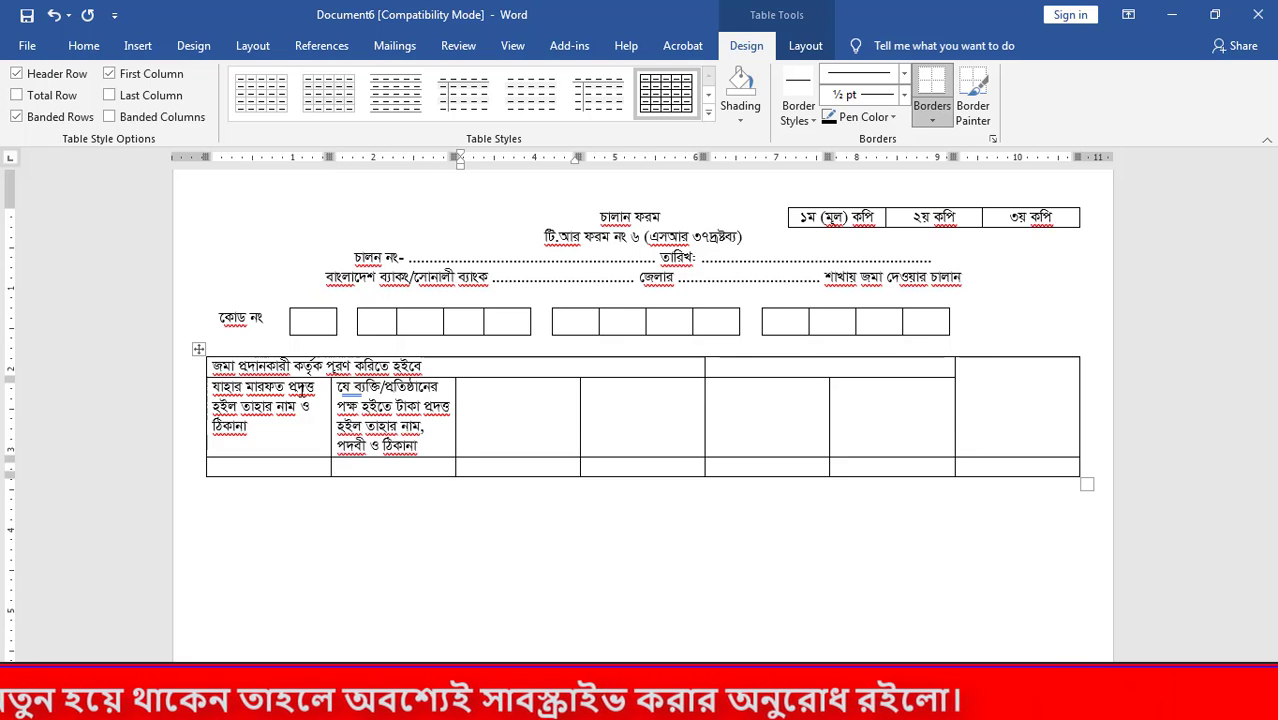
Enter "কি বাবদ জমা দেওয়া হইলো তাহার বিবরণ" in the third heading cell and "মুদ্রা ও নোটের বিবরণ/ড্রাফট, পে-অর্ডার ও চেকের বিবরণ" in the fourth.
text(কি বাবদ জমা দেওয়া হইলো তাহার বিবরণ)
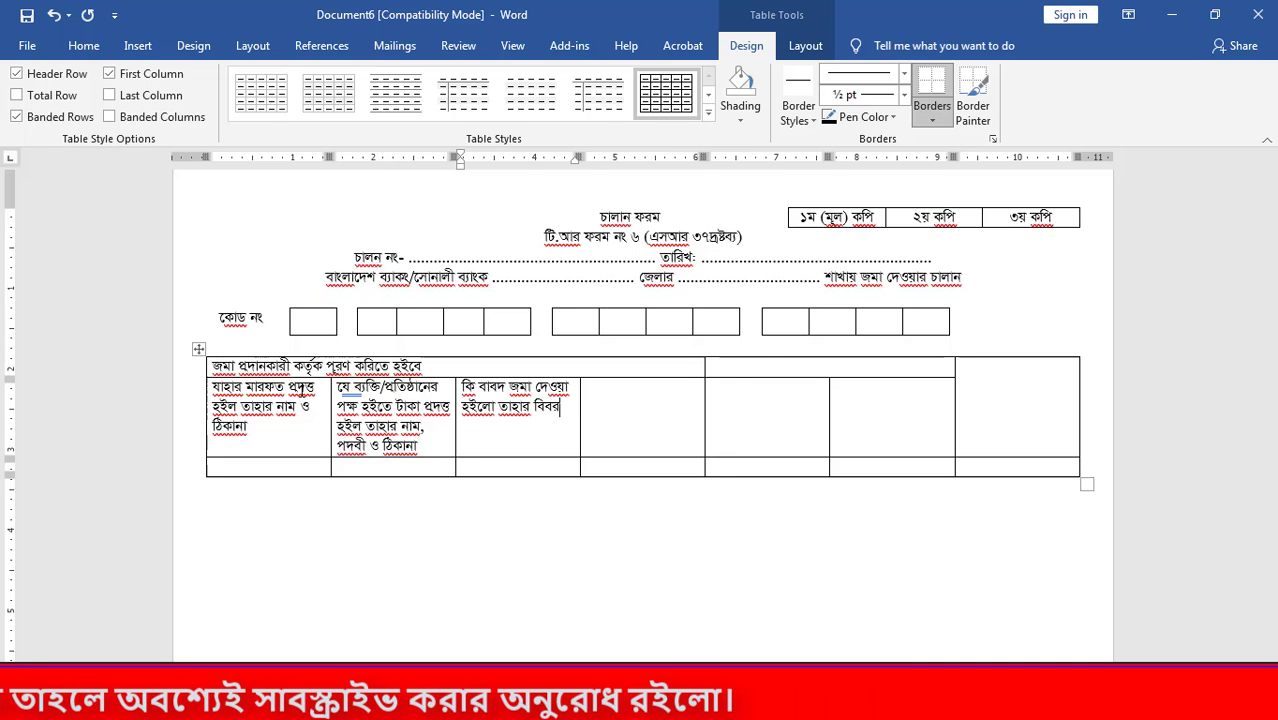
key(Tab)
text(মুদ্রা ও নোটের বিবরণ/ড্রাফট)
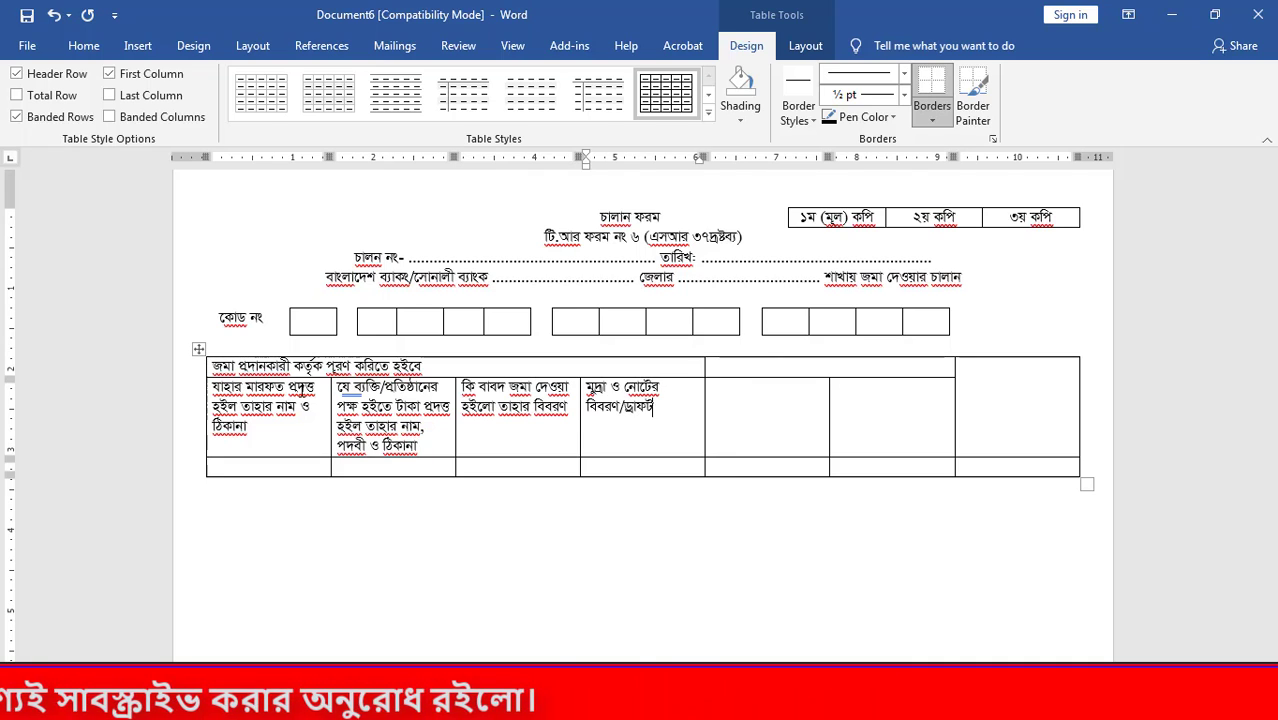
text(, পে-অর্ডার ও চেকের বি)
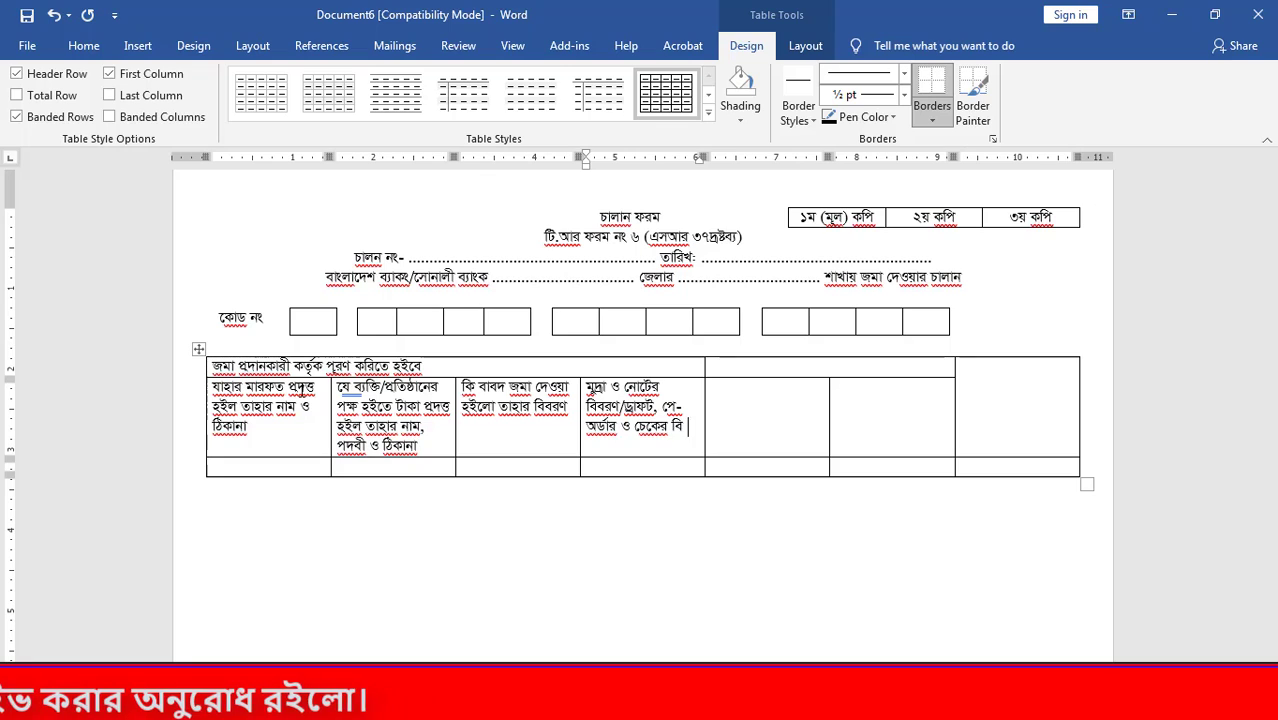
text(বরণ)
Enter "টাকার অংক" in the merged amount heading cell, with "টাকা" and "পয়সা" in the two cells below it.
key(Tab)
key(Up)
text(টাকার অংক)
key(Down)
text(টাকা)
key(Tab)
text(পয়সা)
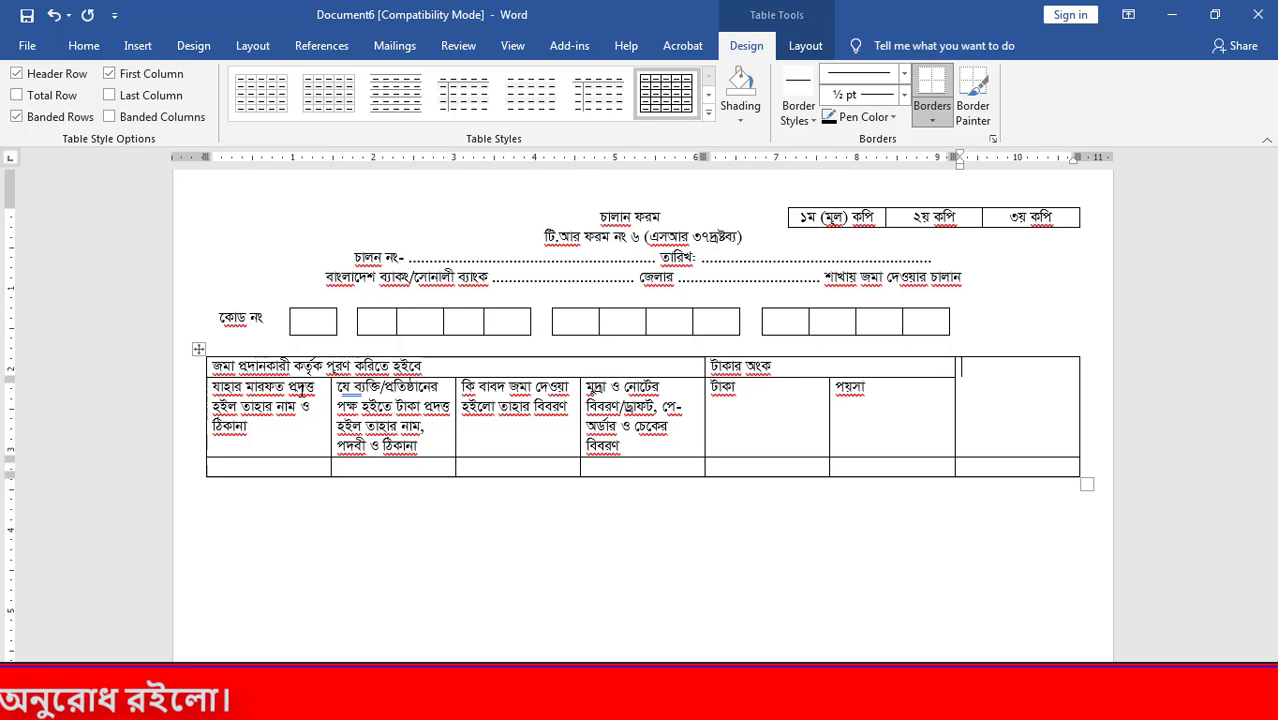
Enter "বিভাবের নাম এবং চালানের পৃষ্ঠাংকনকারী কর্মকর্তার নাম, পদবী ও দপ্তর" in the last column's heading cell.
text(ং চালানের পৃষ্ঠা)
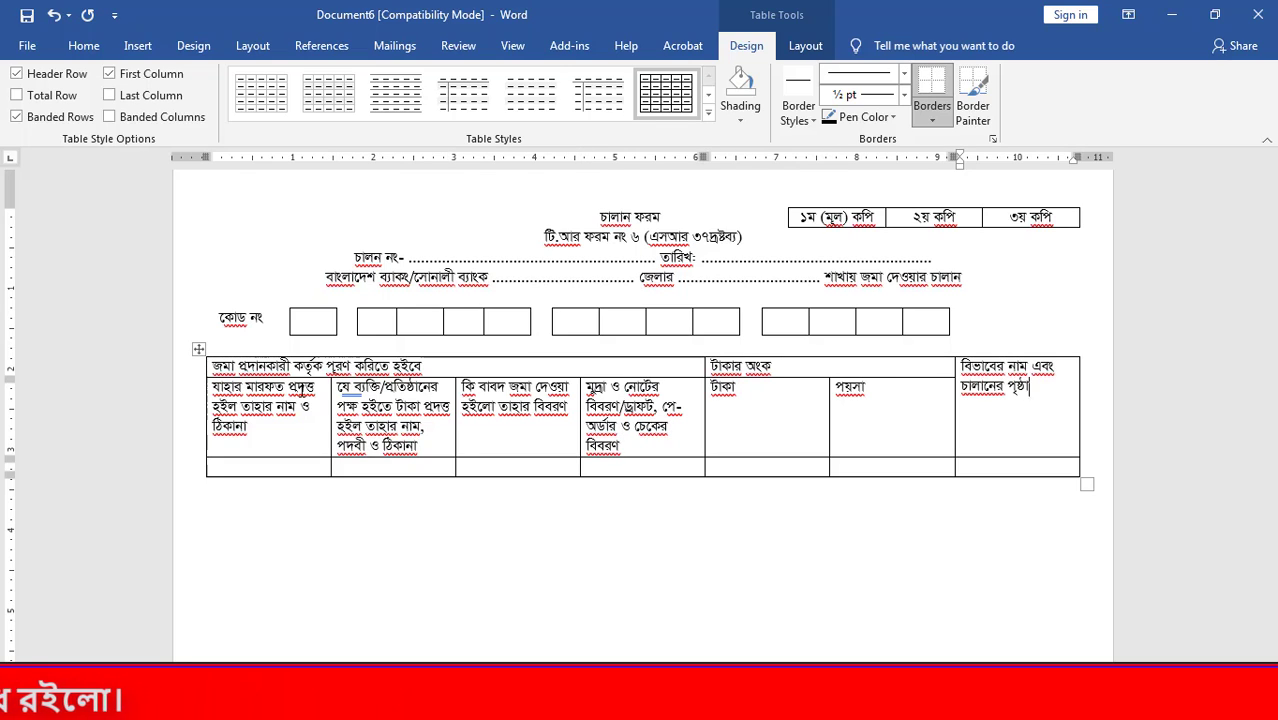
text(ংকনকারী কর্মকর্তার নাম, পদবী ও দপ্তর)
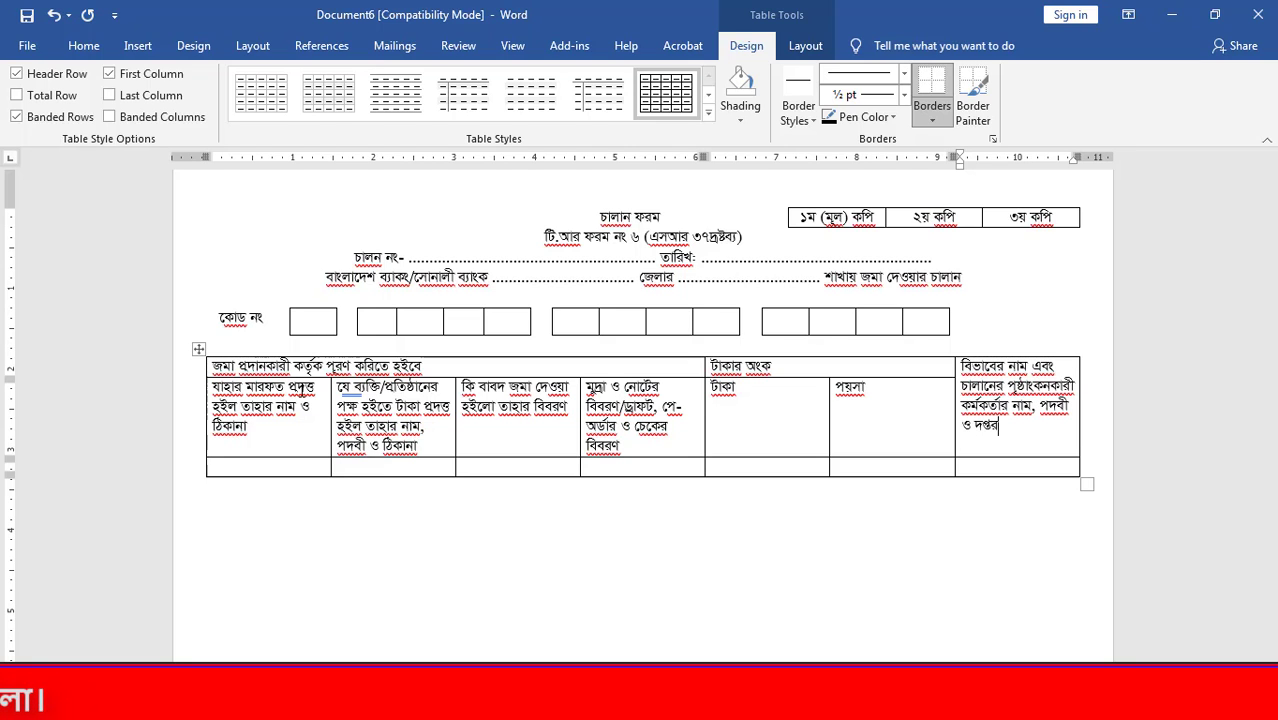
Switch to Illustrator and examine the main table's column layout, its blank body and the rows and notes beneath it.
key(alt+Tab)
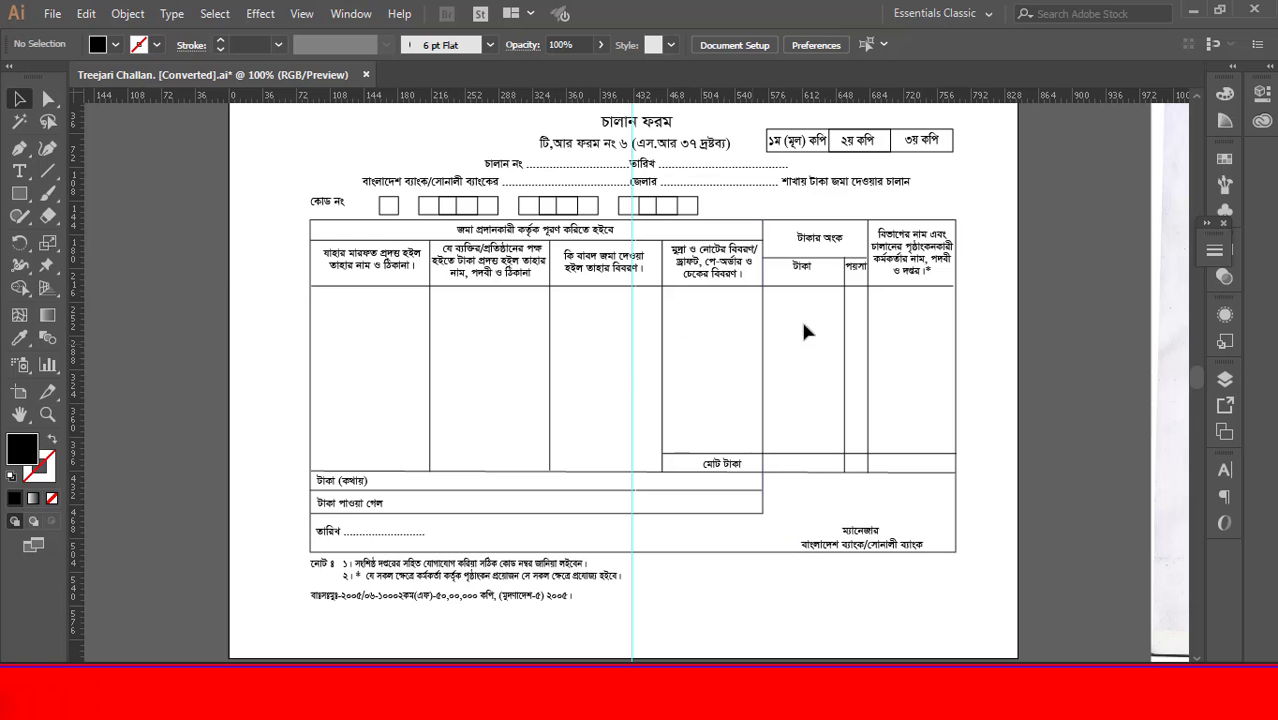
drag(976, 218, 362, 350)
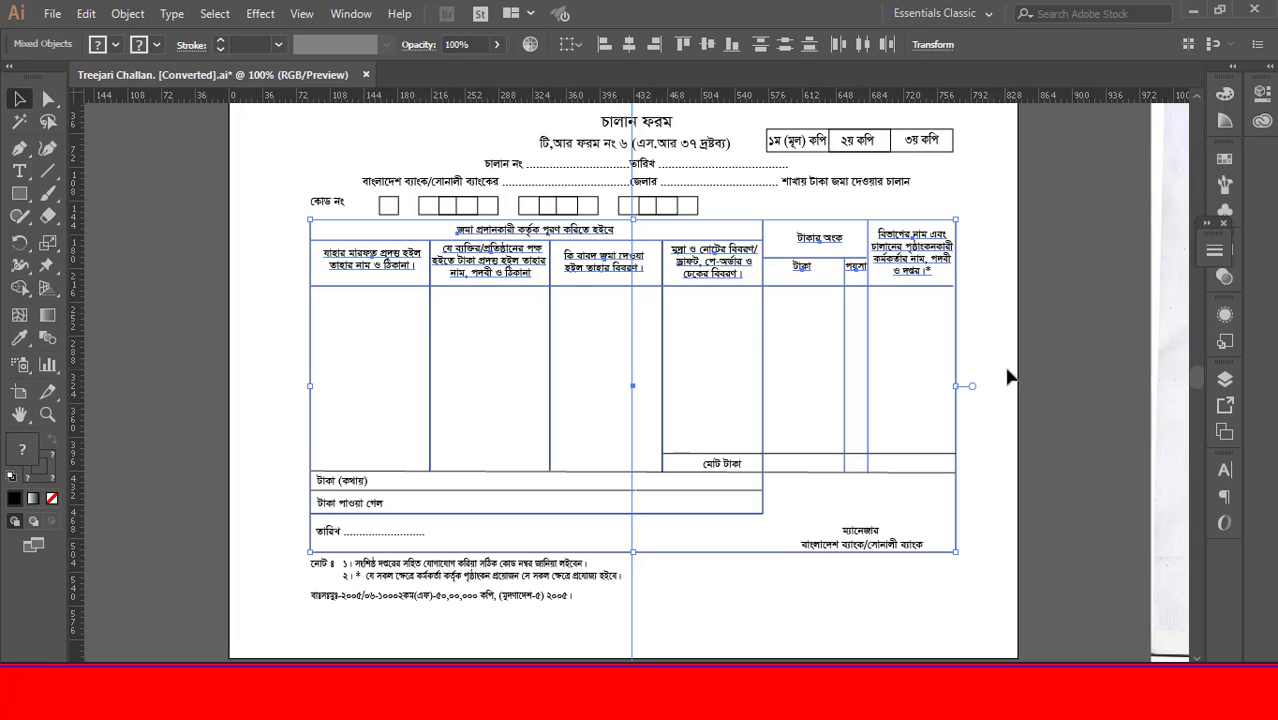
drag(975, 292, 315, 432)
drag(267, 486, 993, 583)
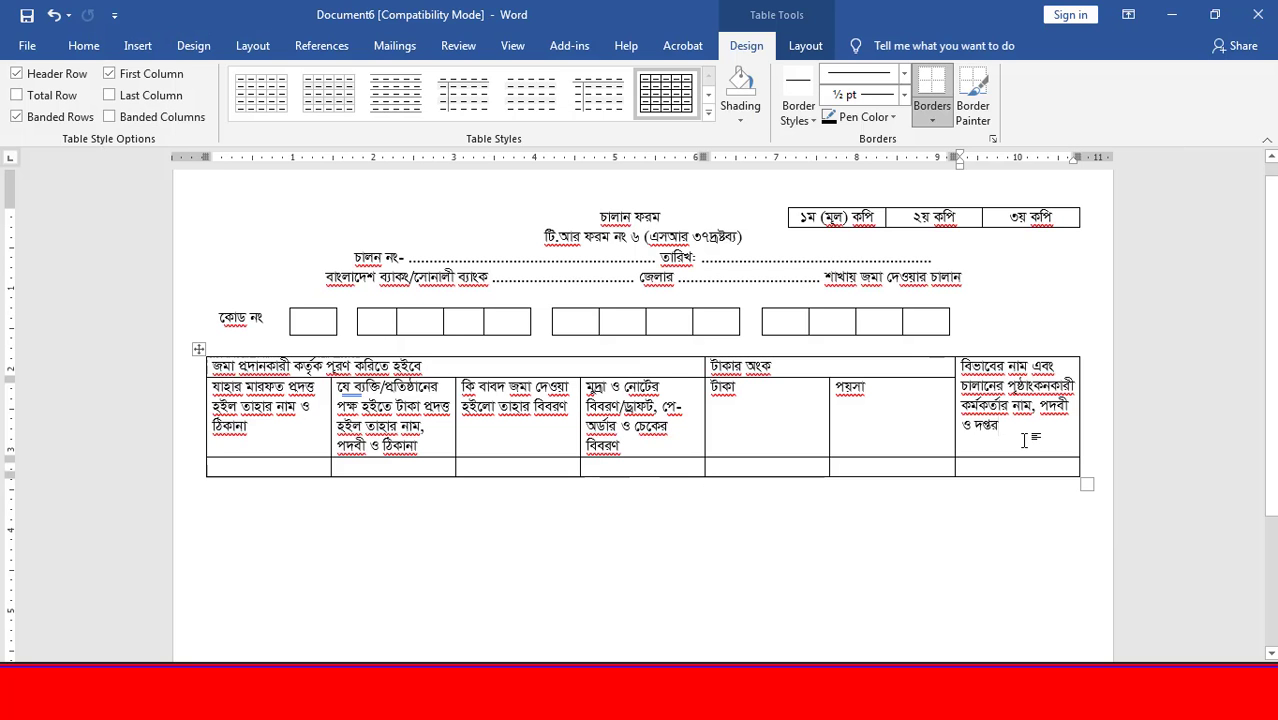
In Word, widen the main table's first, second and fourth columns and narrow the টাকা and পয়সা columns.
scroll(1012, 380, down, 1)
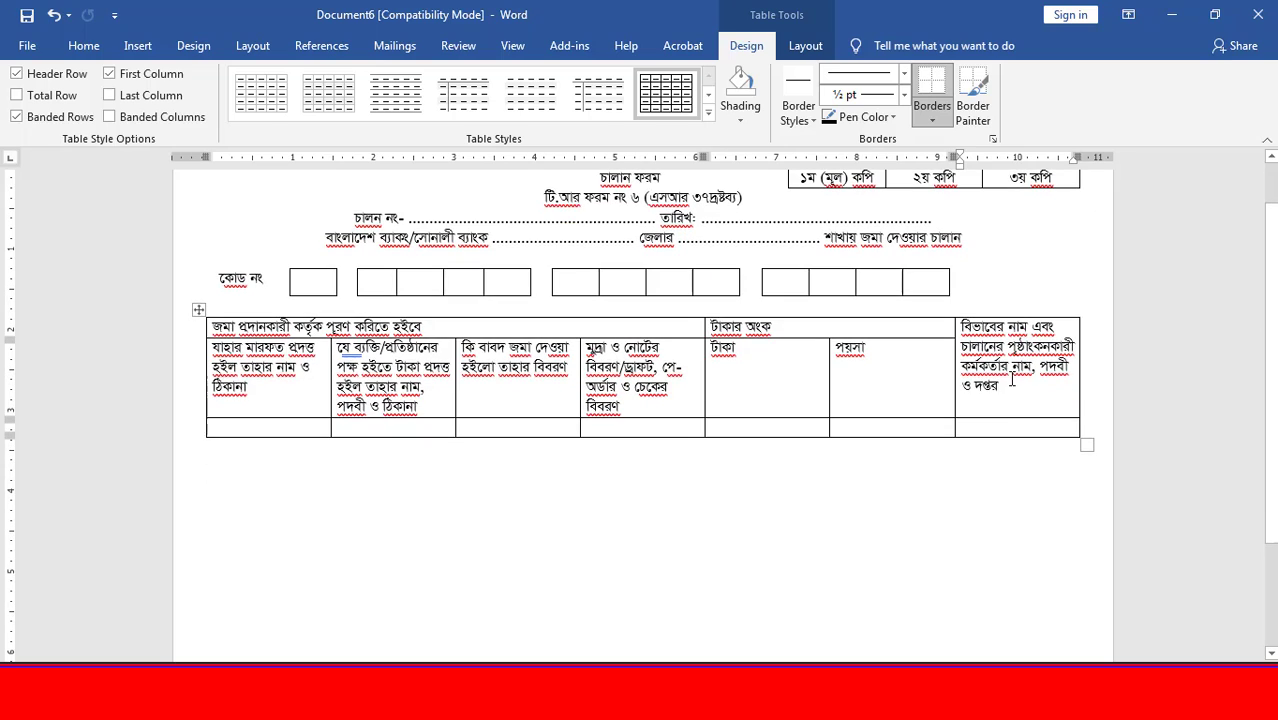
click(897, 385)
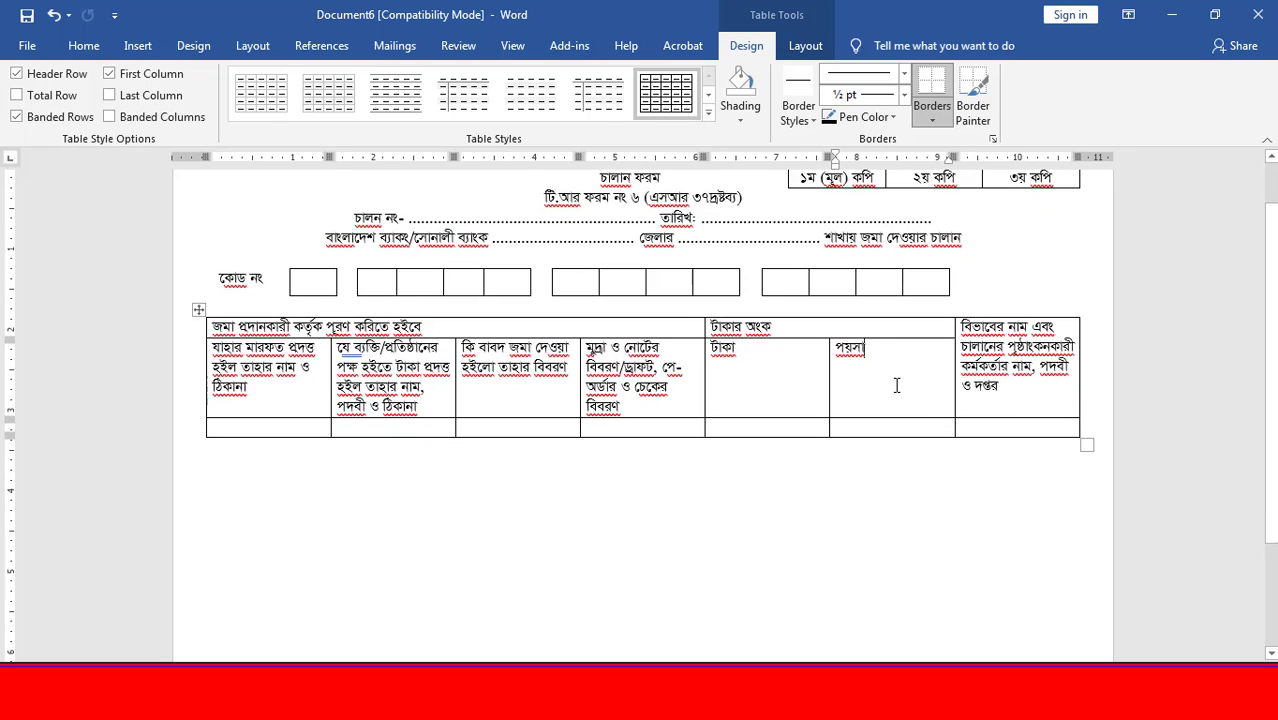
click(505, 386)
click(419, 394)
click(784, 388)
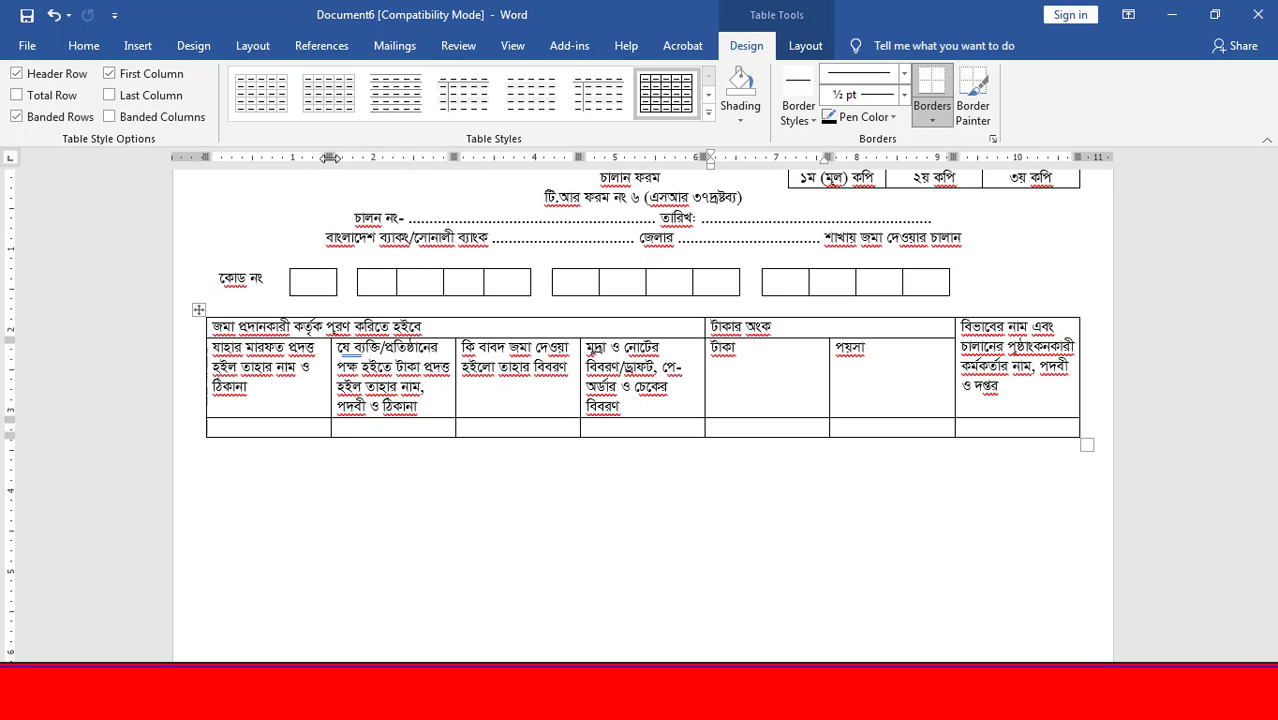
drag(330, 157, 363, 157)
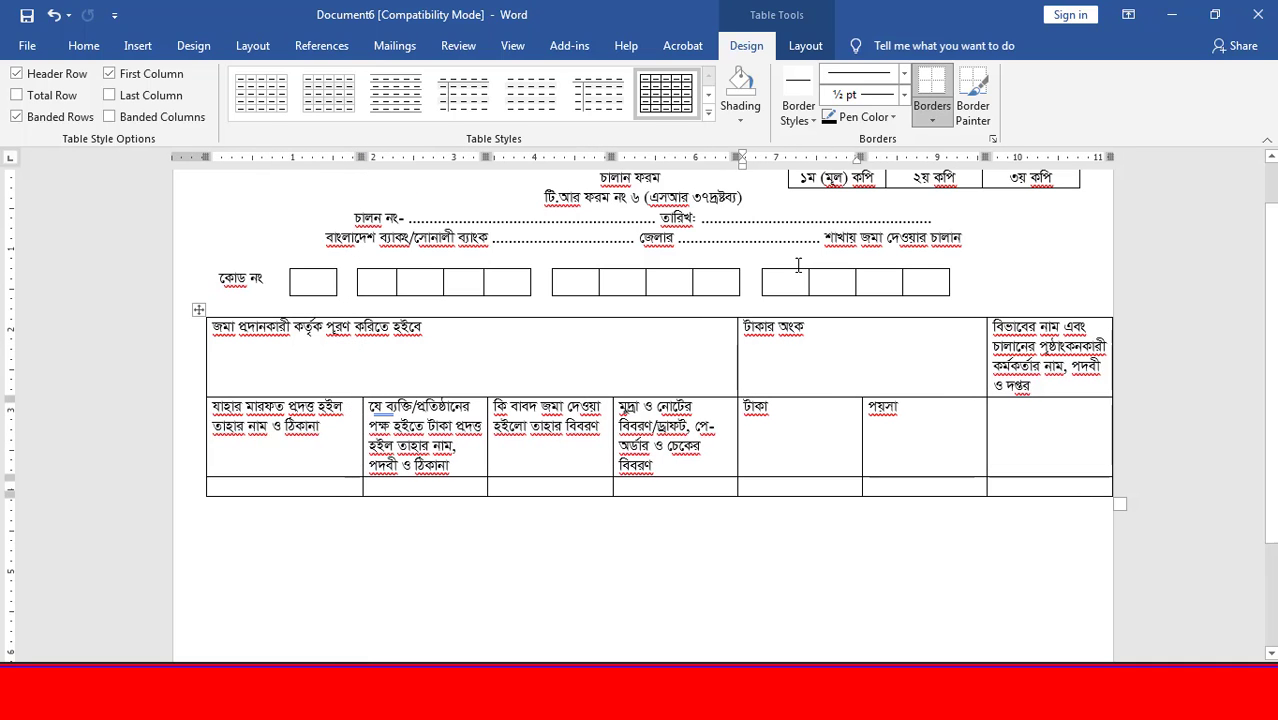
drag(858, 157, 810, 157)
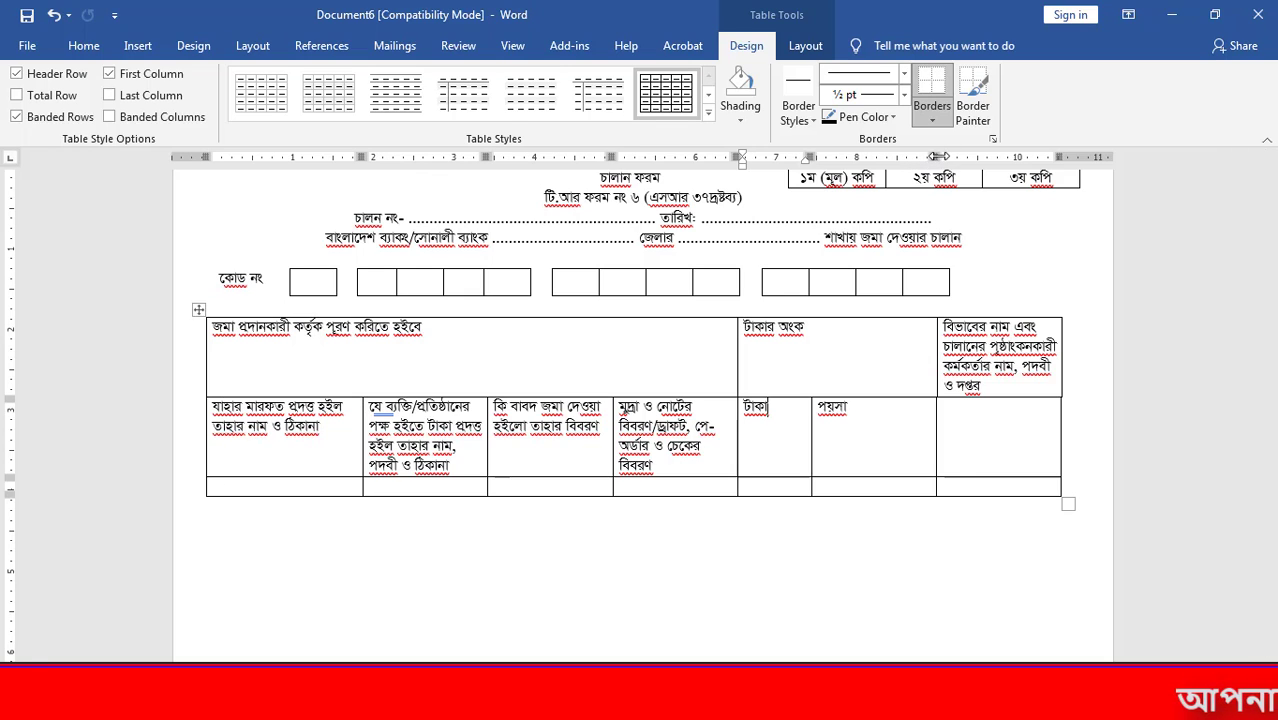
drag(938, 157, 867, 157)
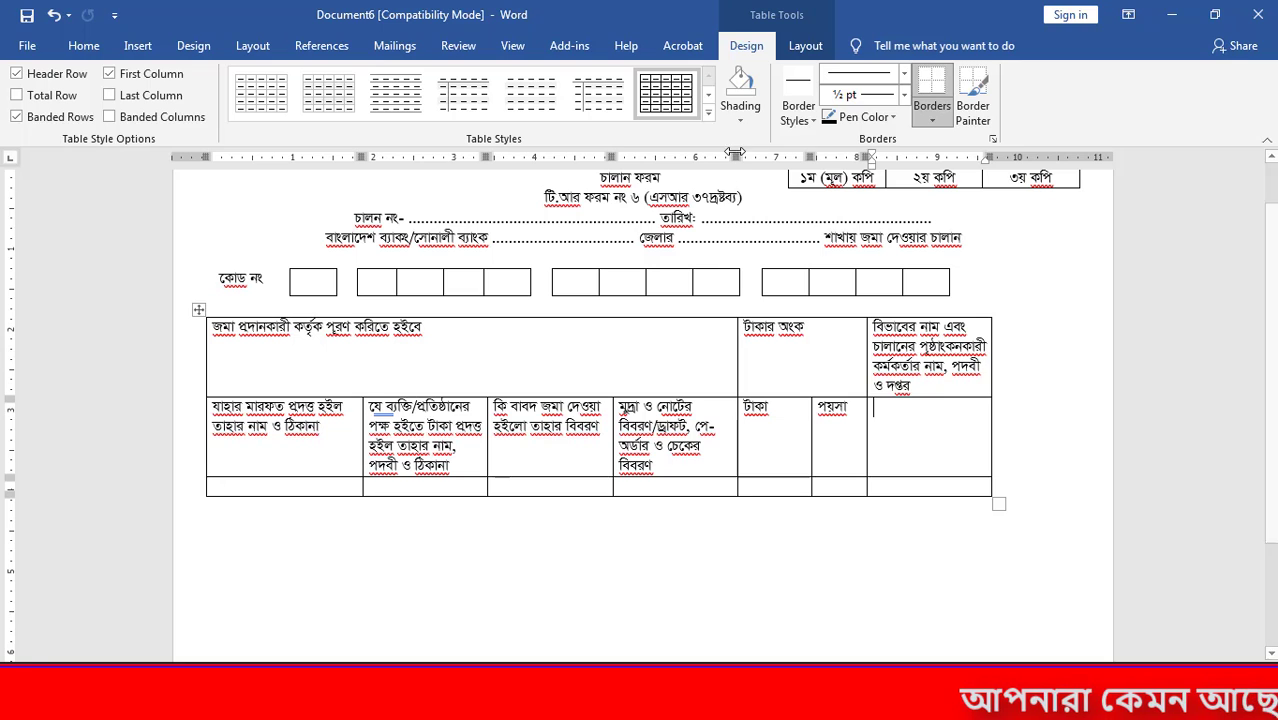
drag(735, 155, 786, 157)
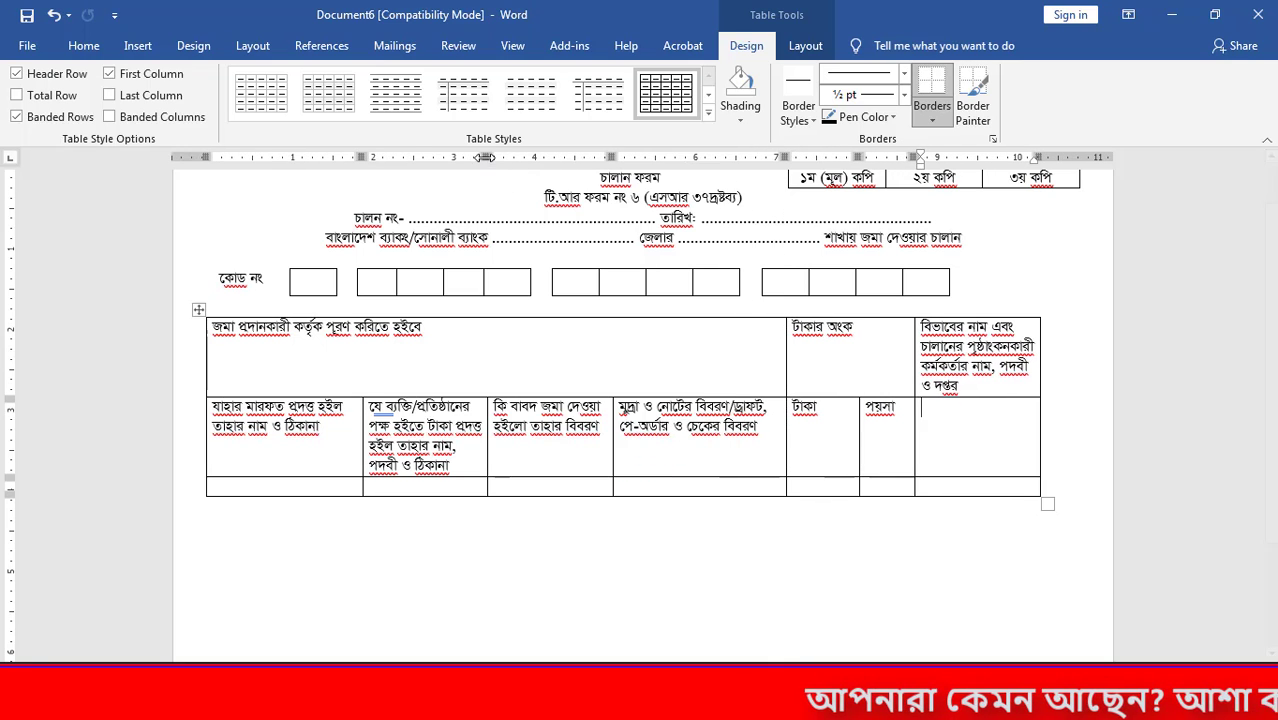
mouse_move(484, 157)
mouse_down()
mouse_move(543, 161)
mouse_move(530, 160)
mouse_up()
click(322, 426)
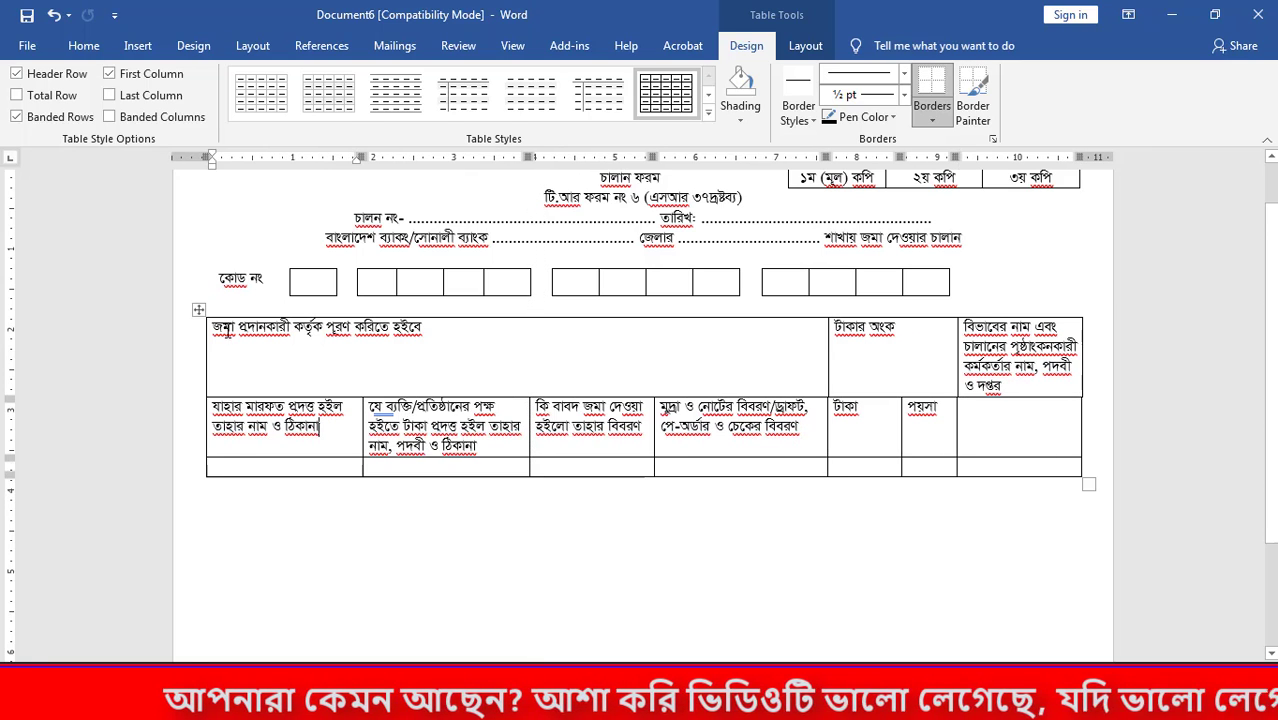
scroll(690, 430, down, 1)
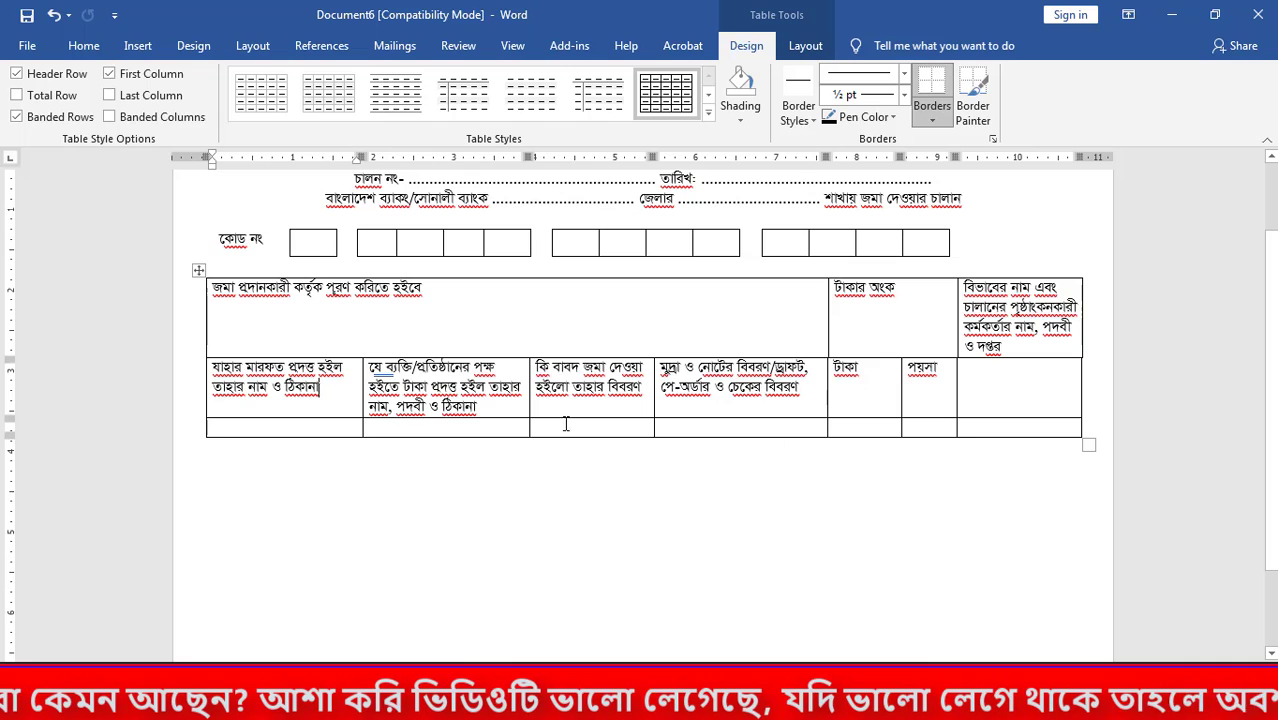
key(alt+Tab)
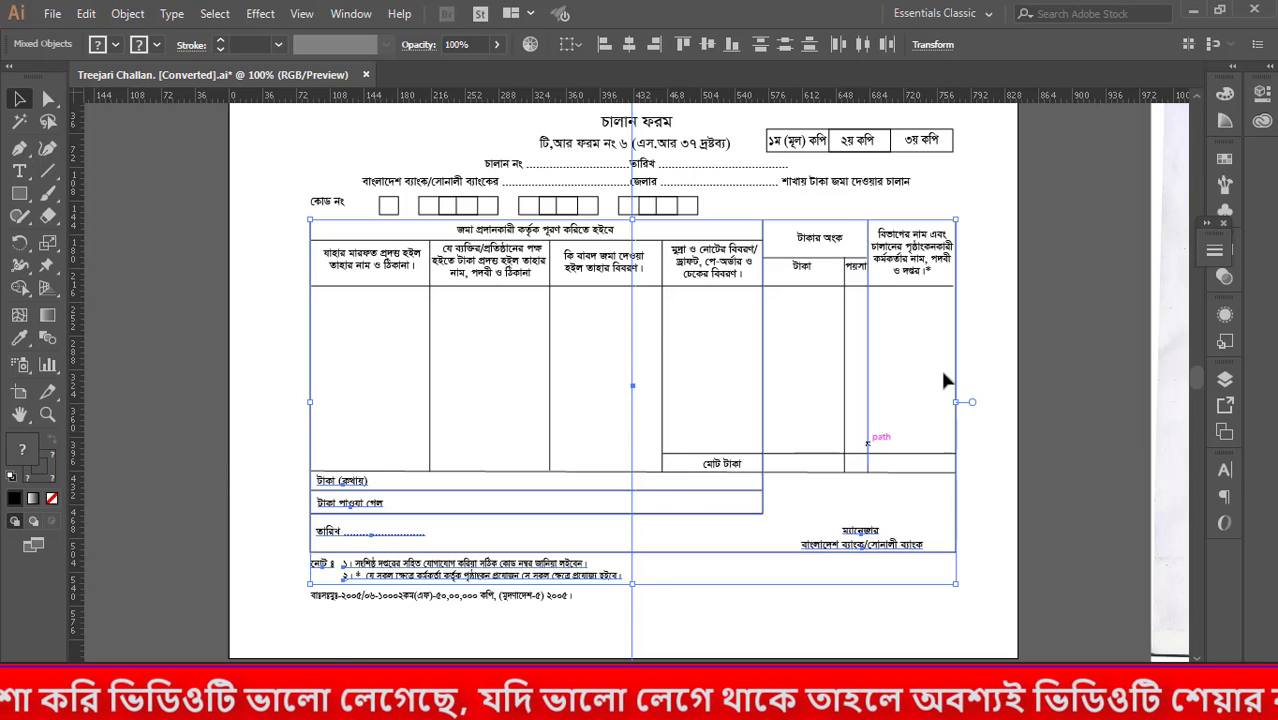
key(alt+Tab)
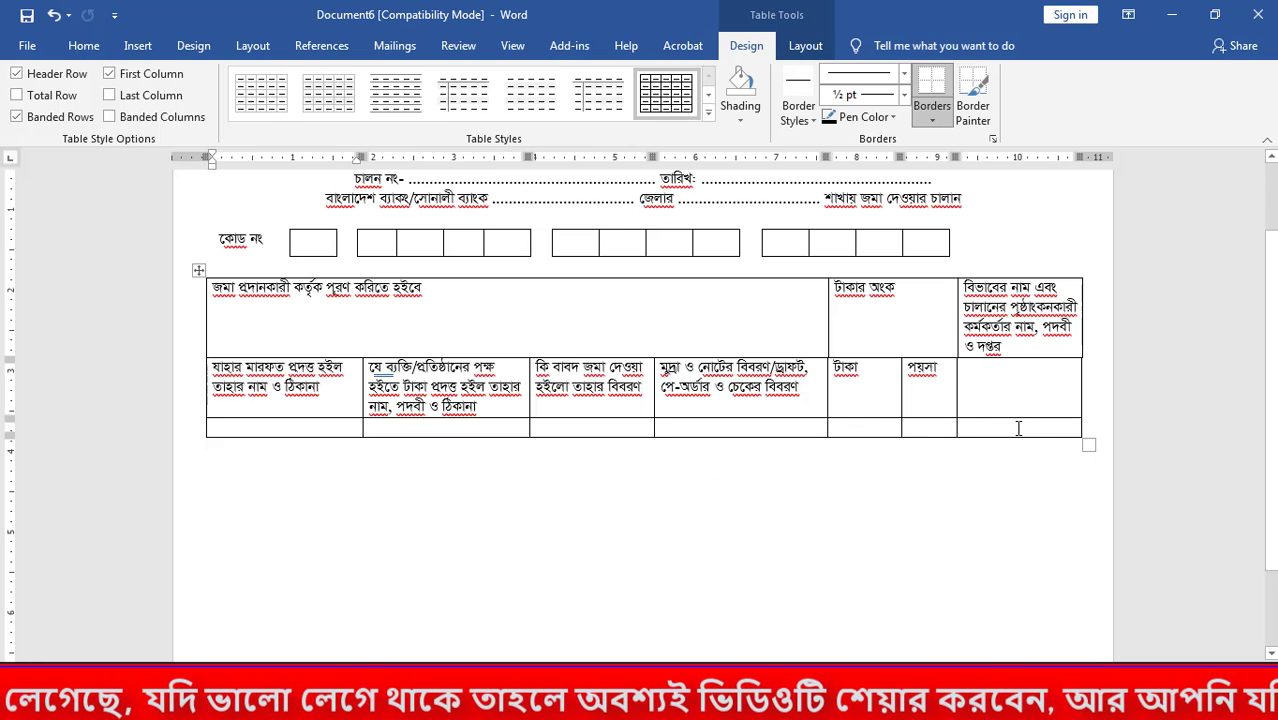
click(1018, 428)
key(Tab)
key(Tab)
key(Tab)
key(Tab)
key(Tab)
key(Tab)
click(756, 437)
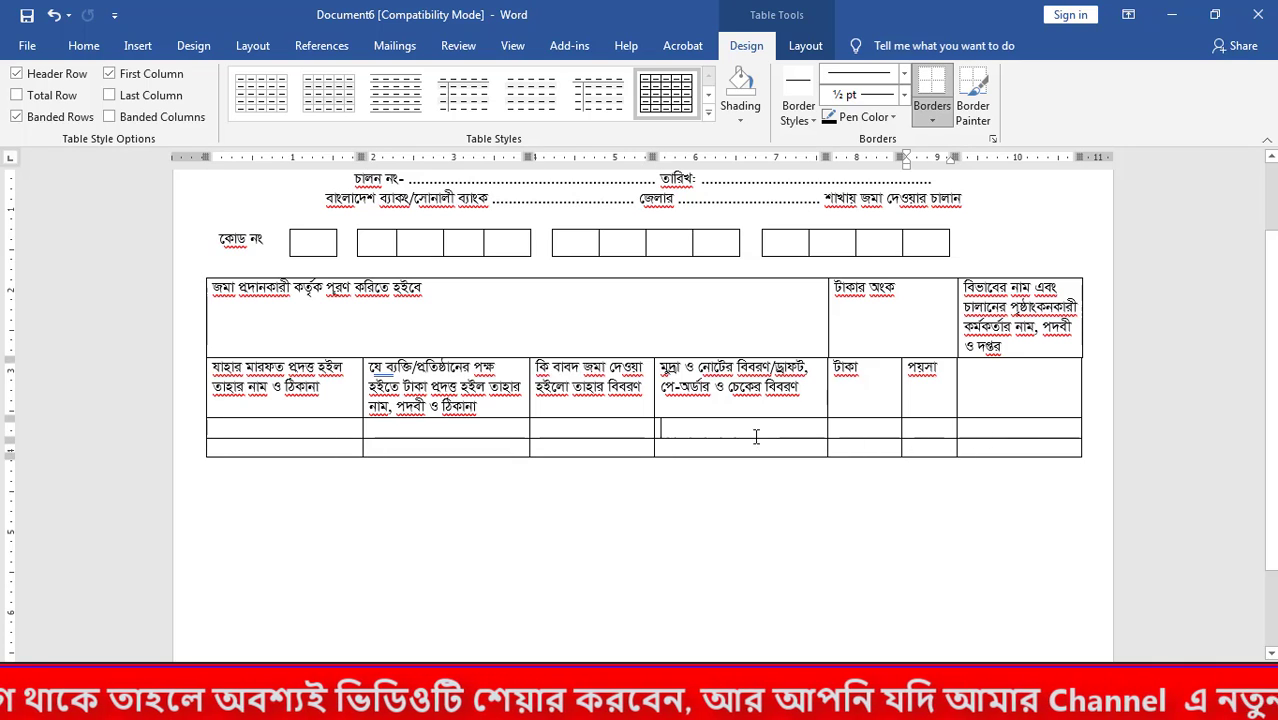
drag(756, 437, 754, 443)
right_click(755, 443)
click(665, 7)
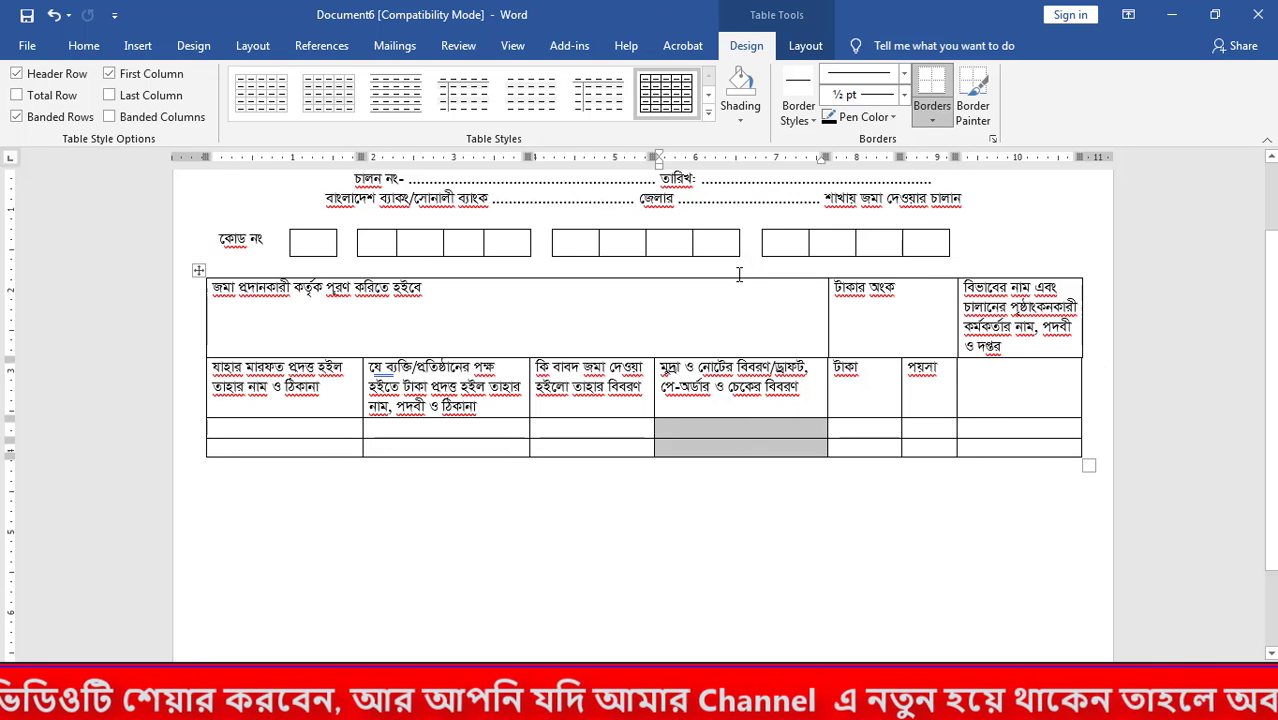
key(ctrl+z)
Make the main table's third row taller by adding eight line breaks in its পয়সা column cell.
click(936, 427)
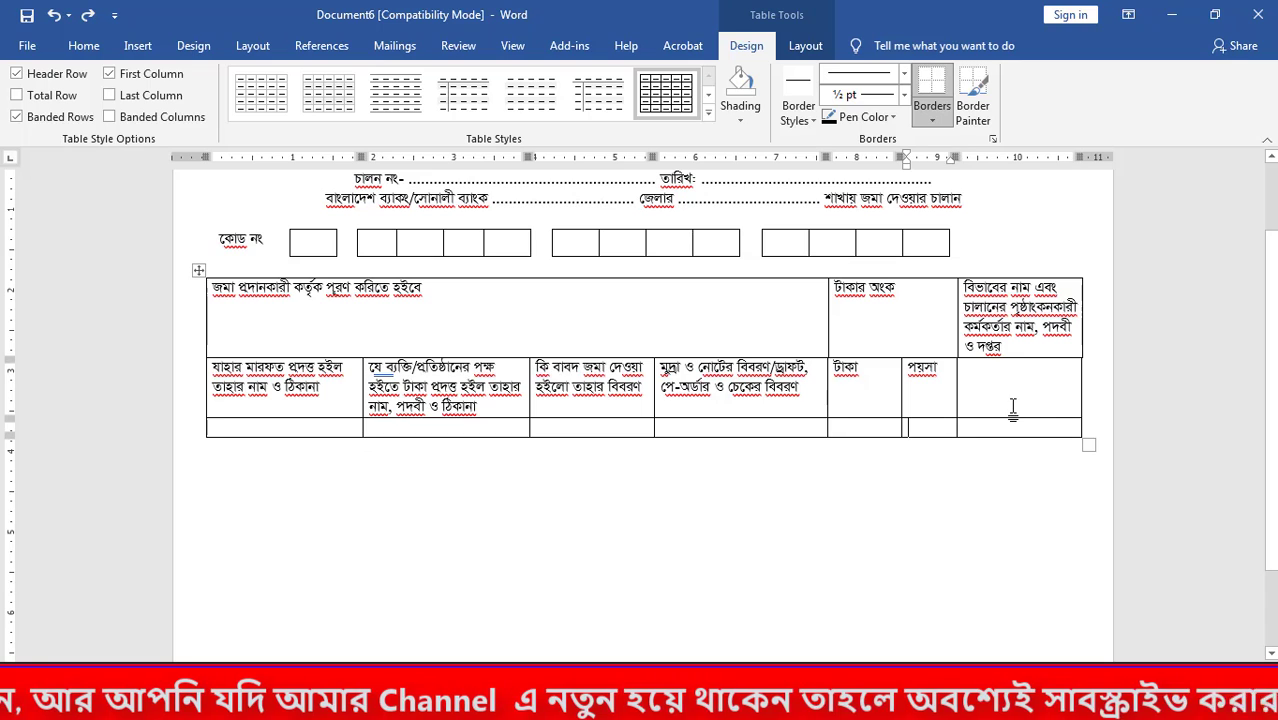
key(Return)
key(Return)
key(Return)
key(Return)
key(Return)
key(Return)
key(Return)
key(Return)
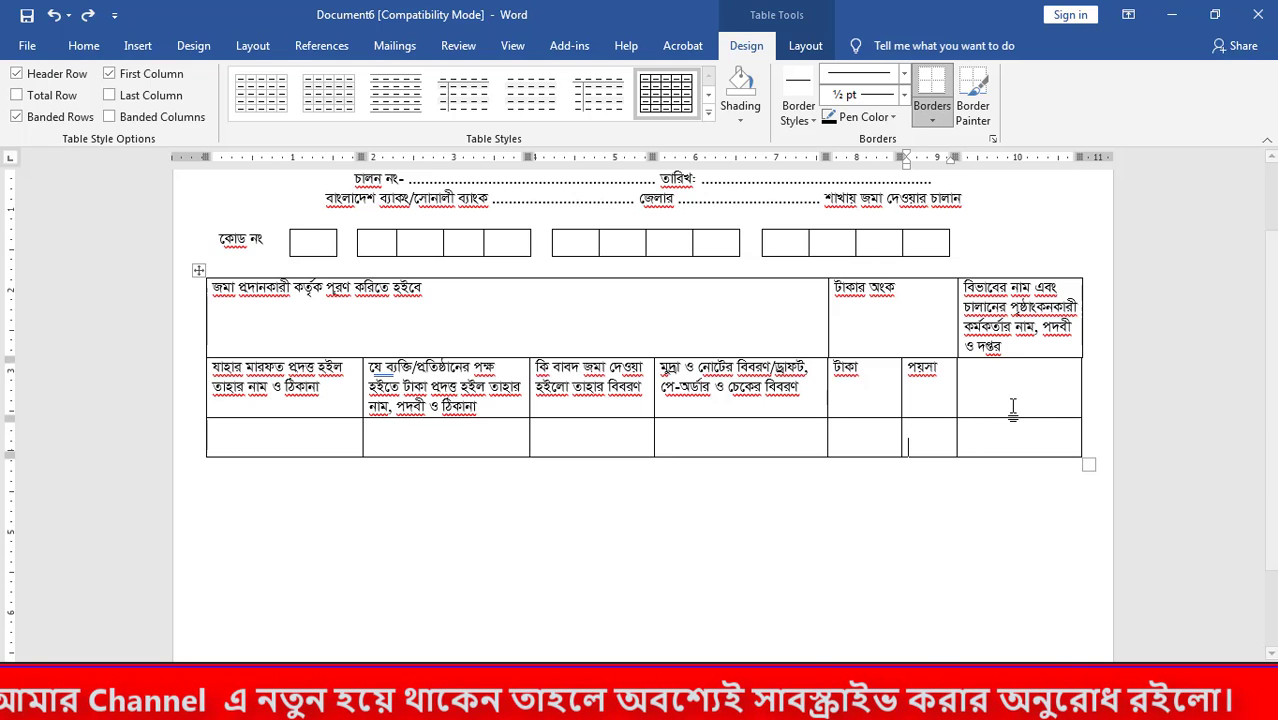
Add a fourth row at the end of the main table, below the tall blank row.
key(Tab)
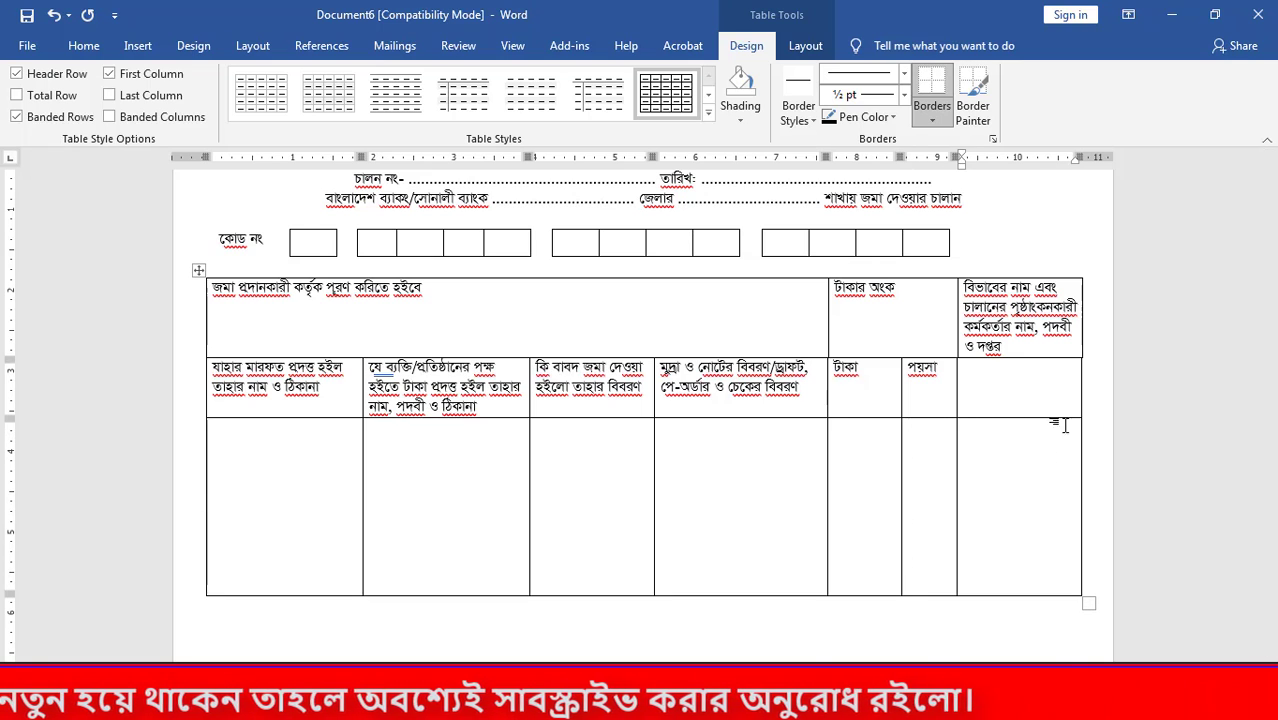
scroll(1064, 425, down, 2)
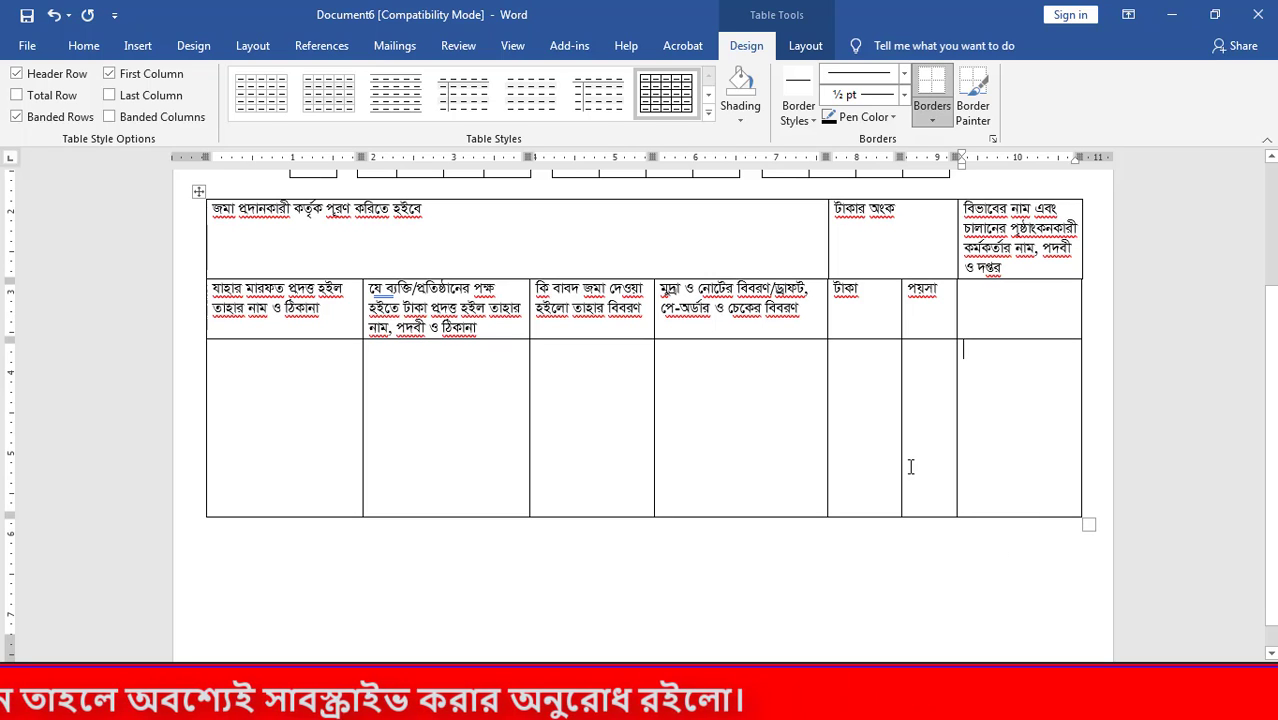
key(Tab)
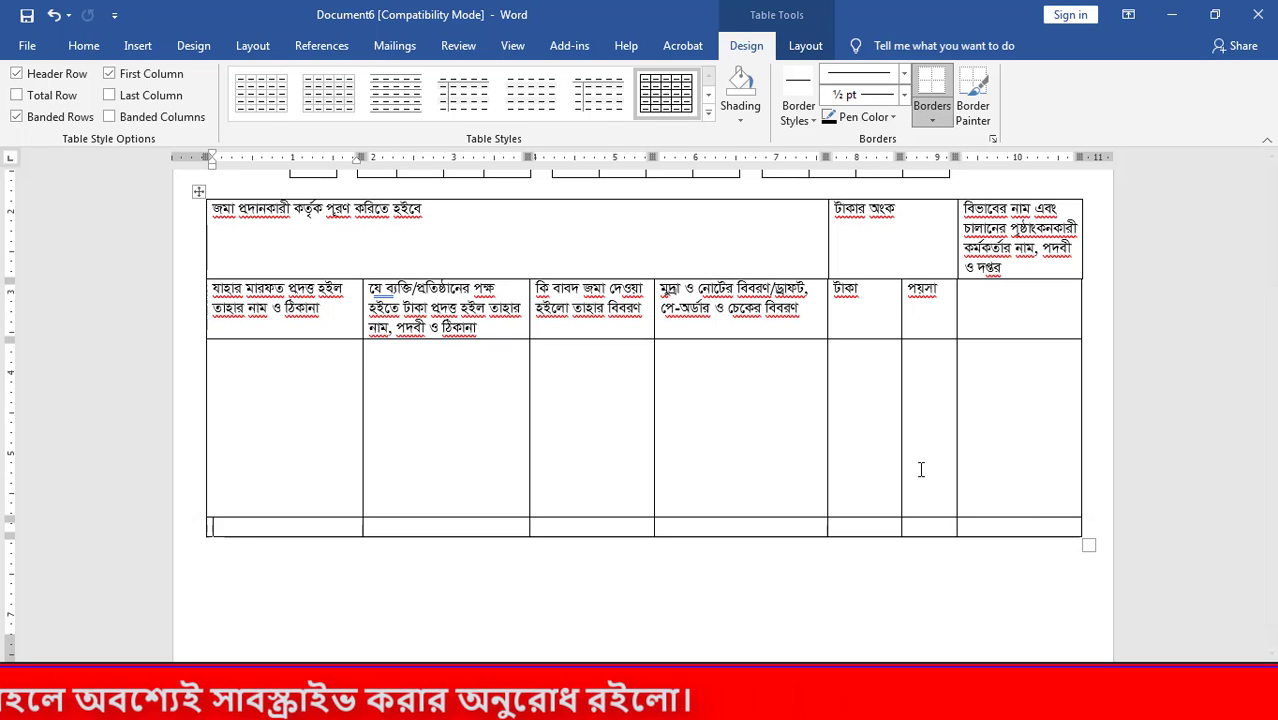
click(1000, 410)
key(Tab)
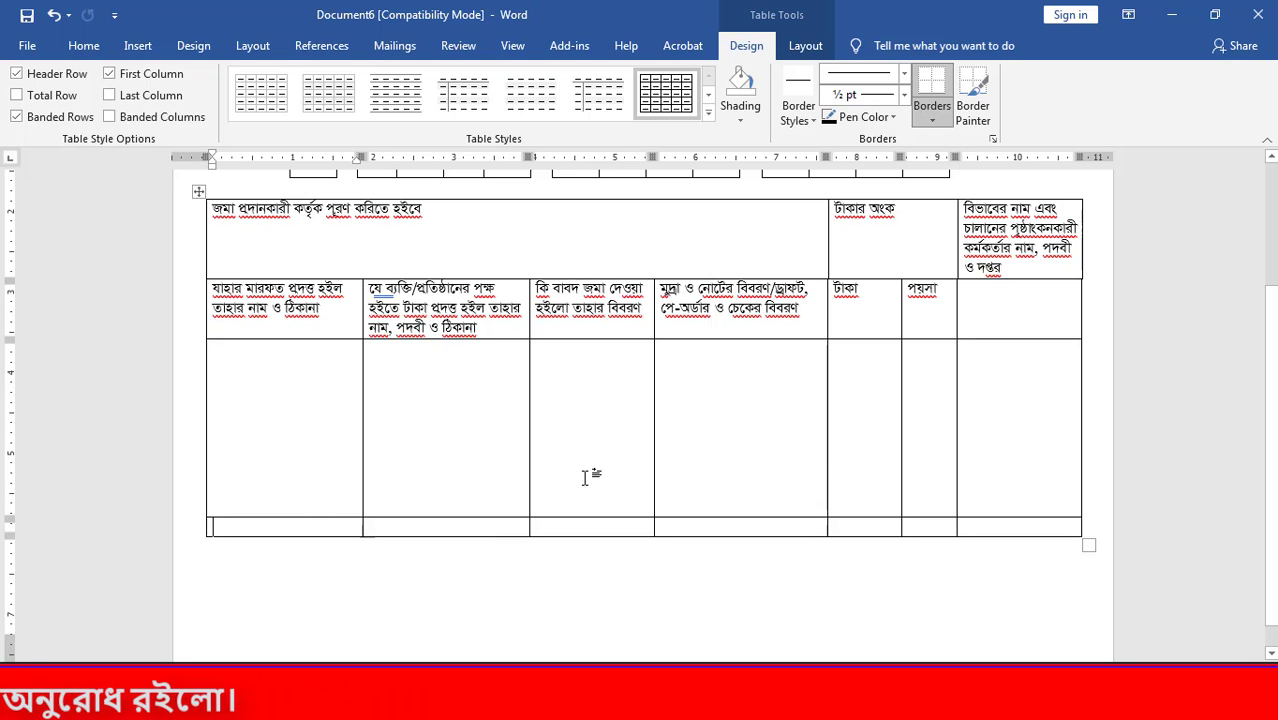
Check the total row in Illustrator, and enter "মোট টাকা" in the fourth cell of the last row in Word.
key(alt+Tab)
key(alt+Tab)
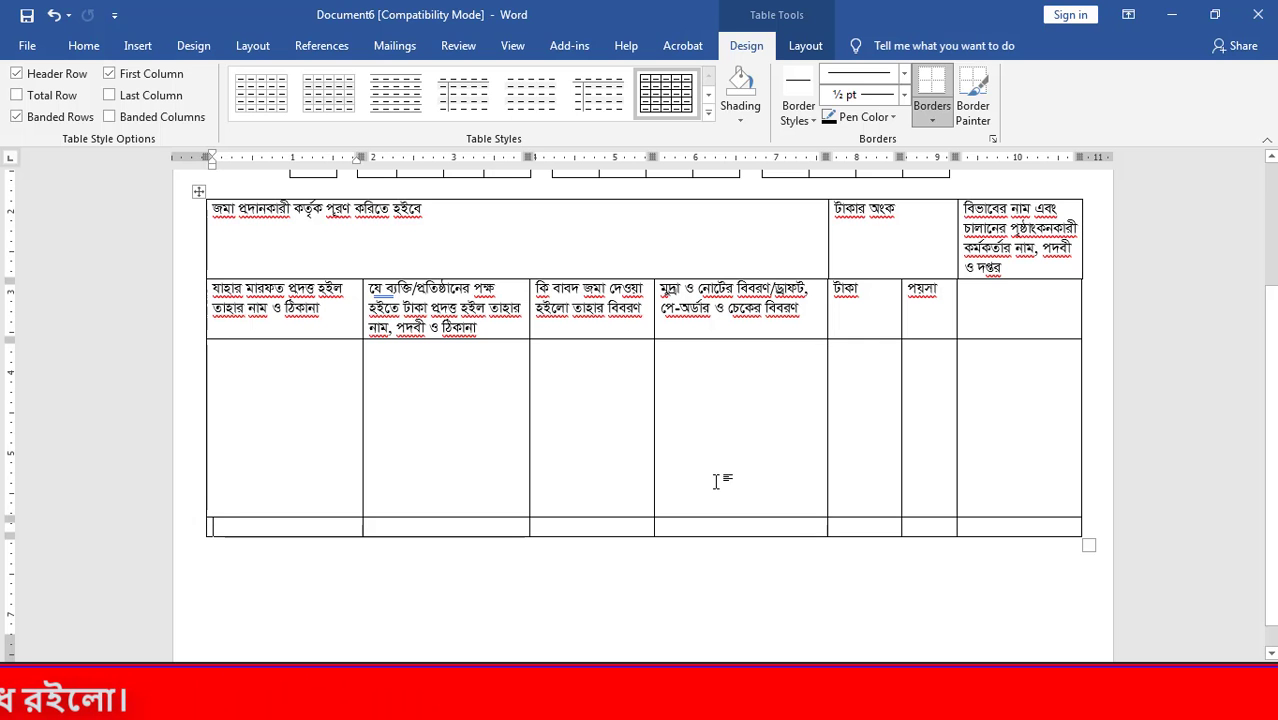
key(alt+Tab)
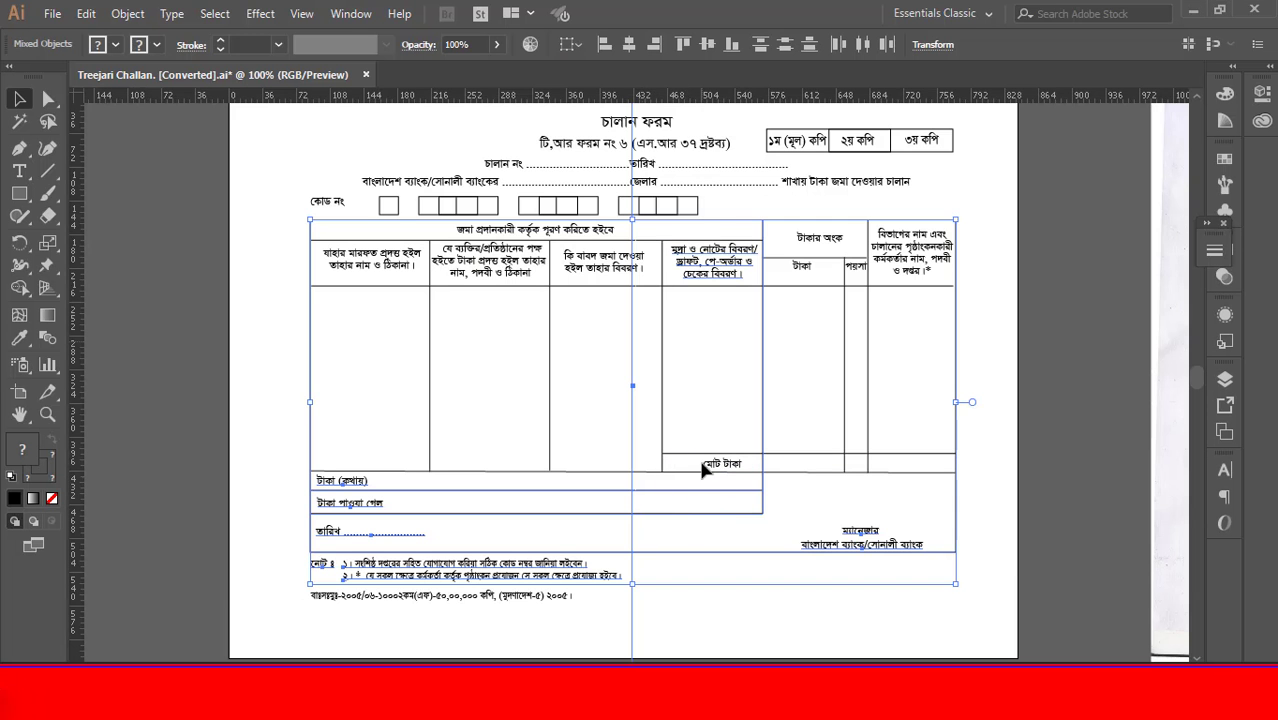
key(alt+Tab)
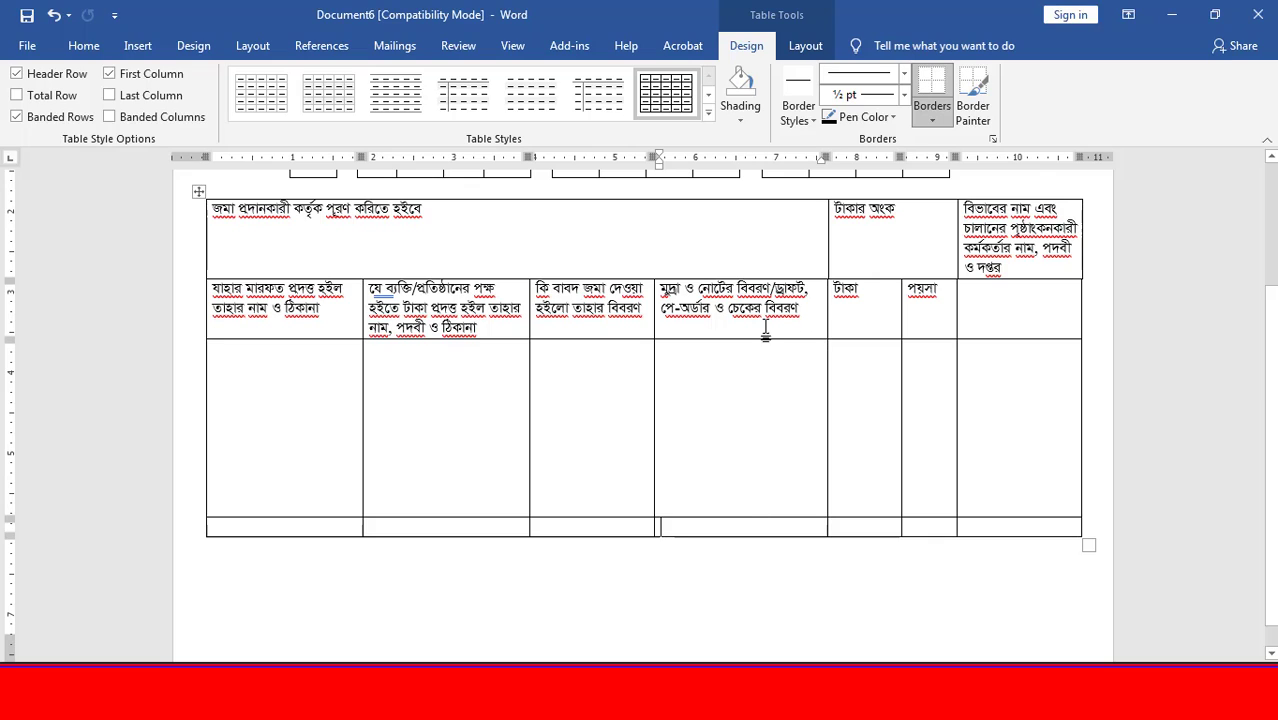
click(777, 527)
text(মোট টাকা)
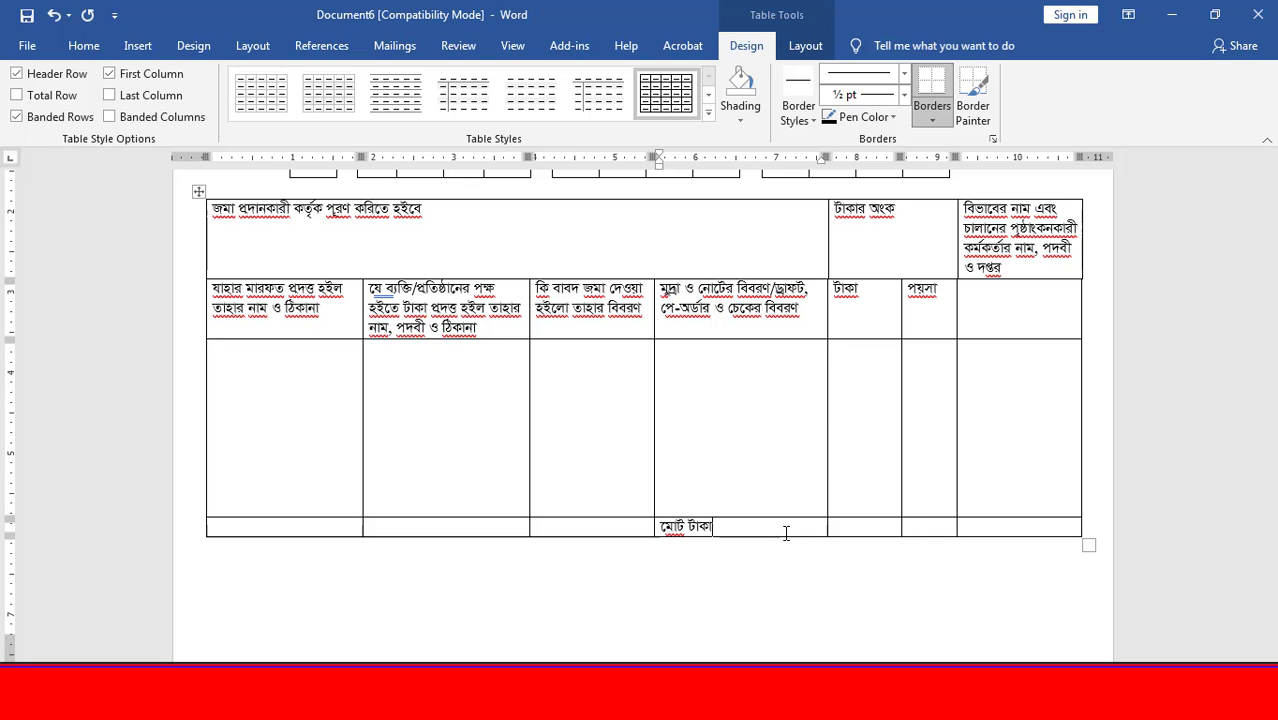
key(Tab)
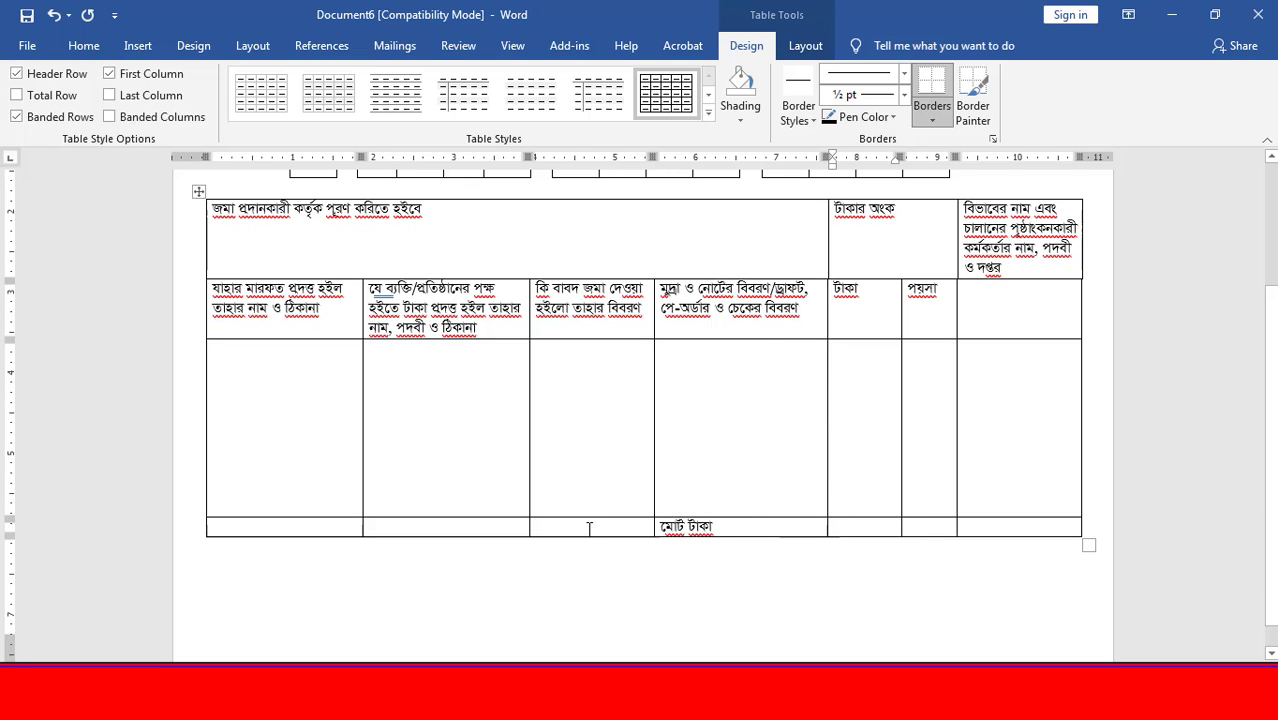
After checking the total row in Illustrator, merge the third column's tall blank cell with the last-row cell below it in Word.
drag(616, 527, 588, 506)
key(alt+Tab)
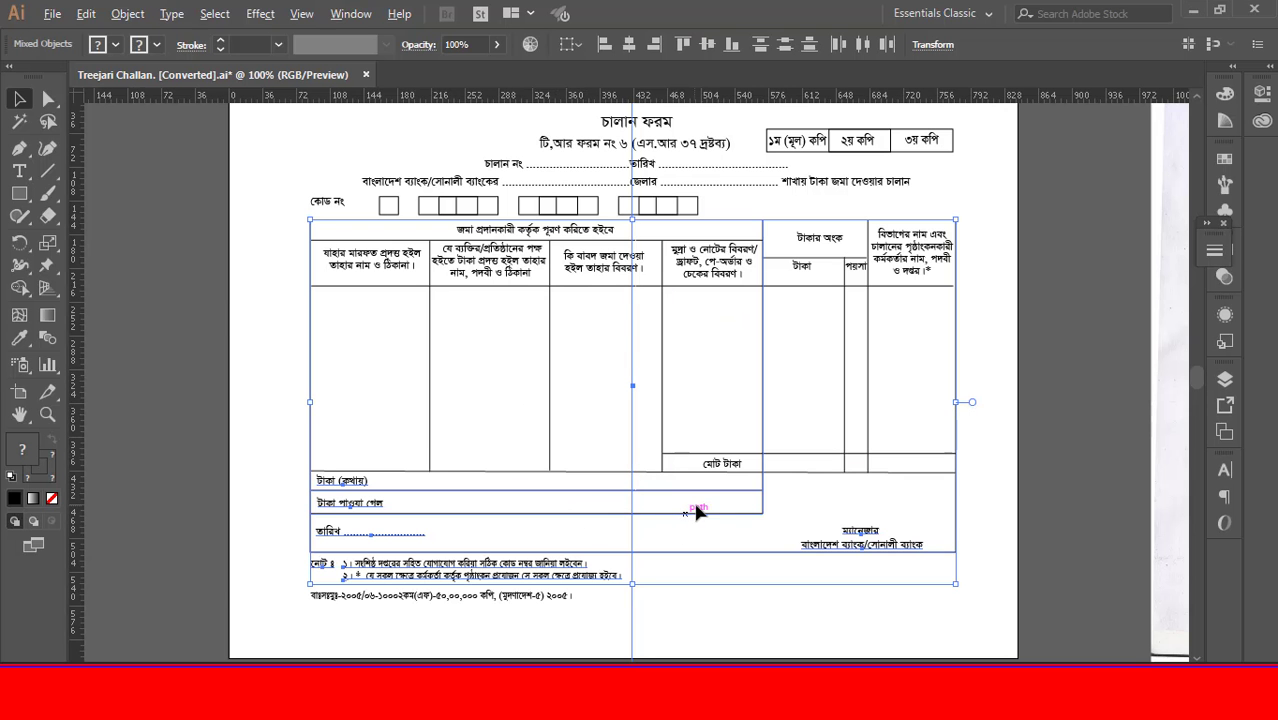
key(alt+Tab)
right_click(612, 463)
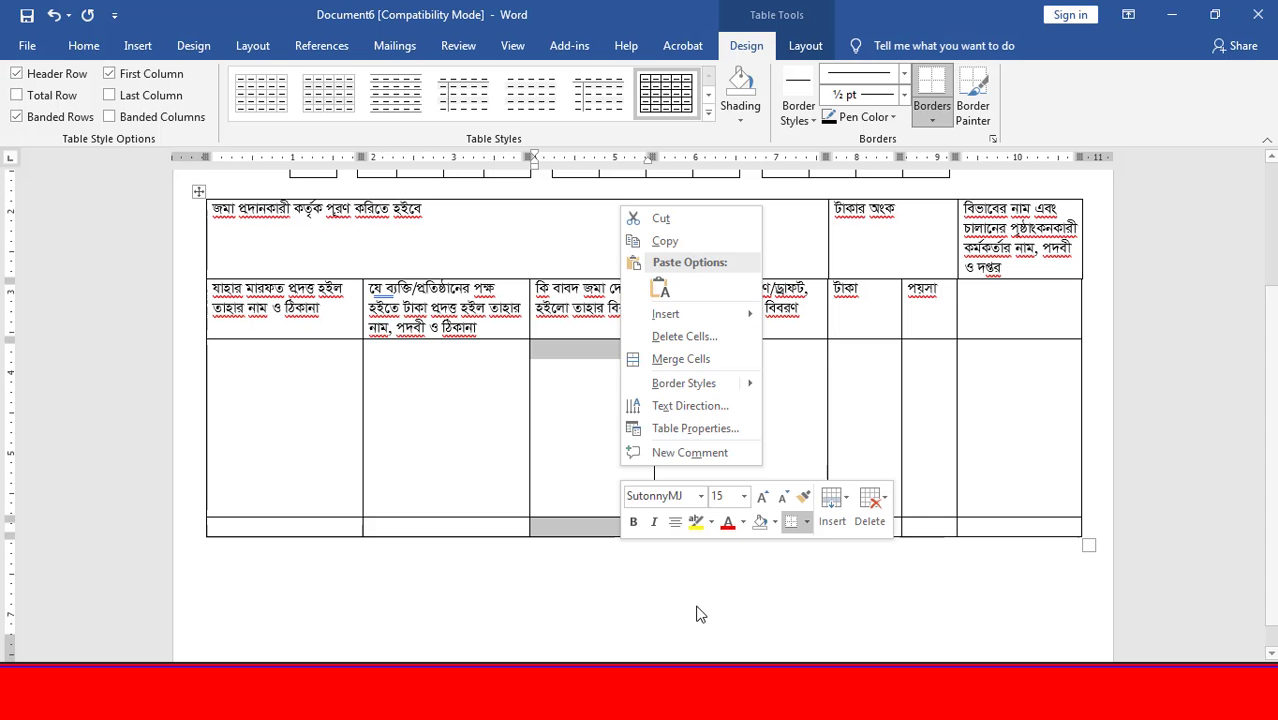
click(695, 360)
Merge the tall blank cell with the last-row cell below it in both the second and first columns.
drag(506, 495, 510, 518)
right_click(510, 518)
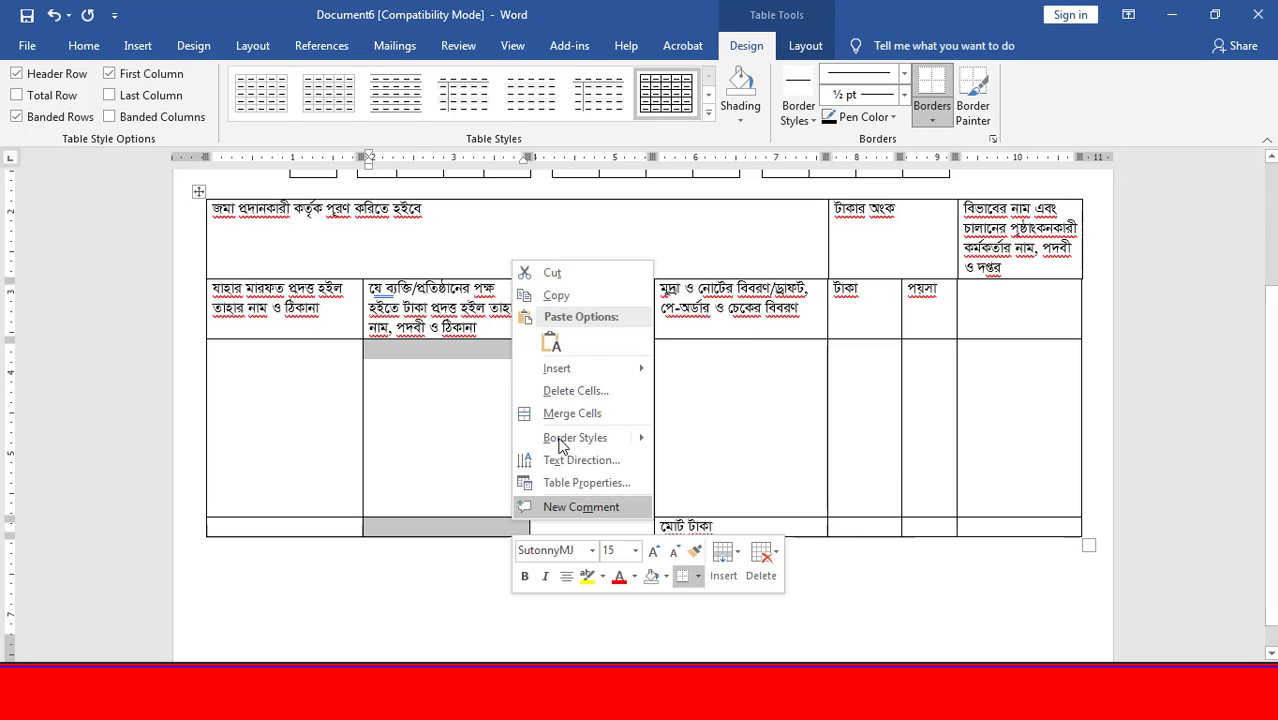
click(568, 415)
drag(311, 508, 319, 526)
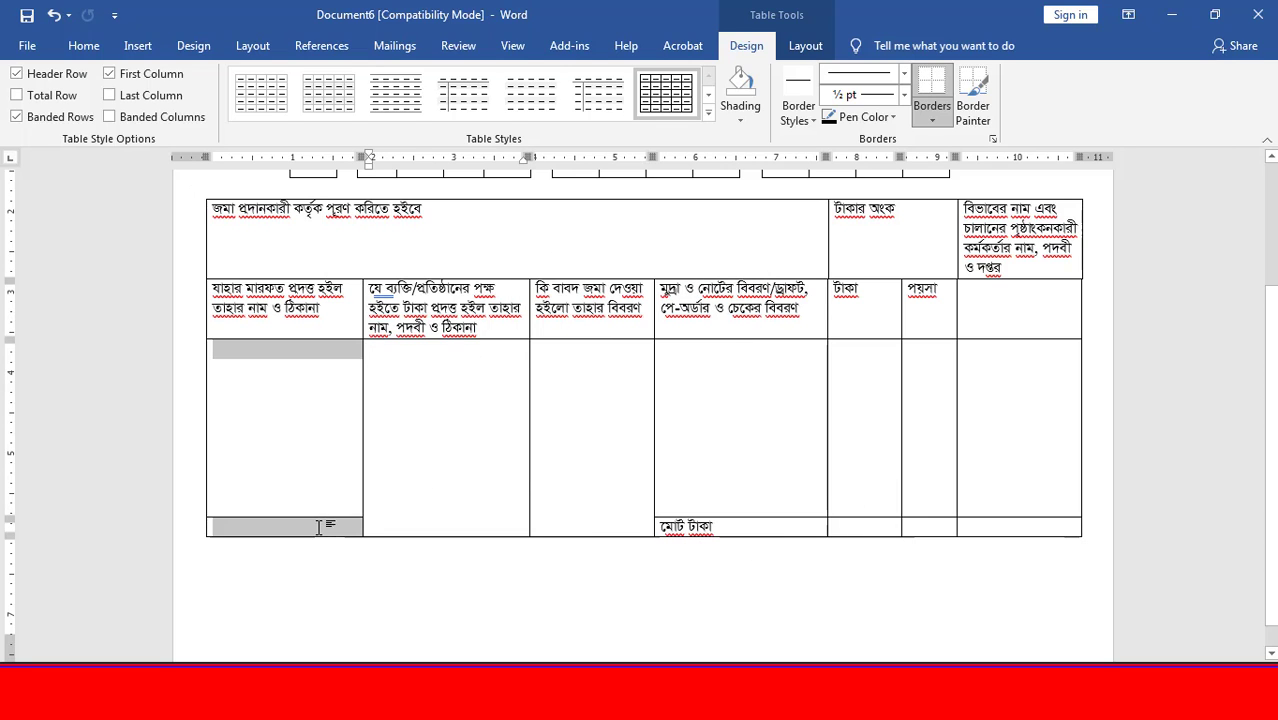
right_click(319, 528)
click(390, 421)
click(475, 498)
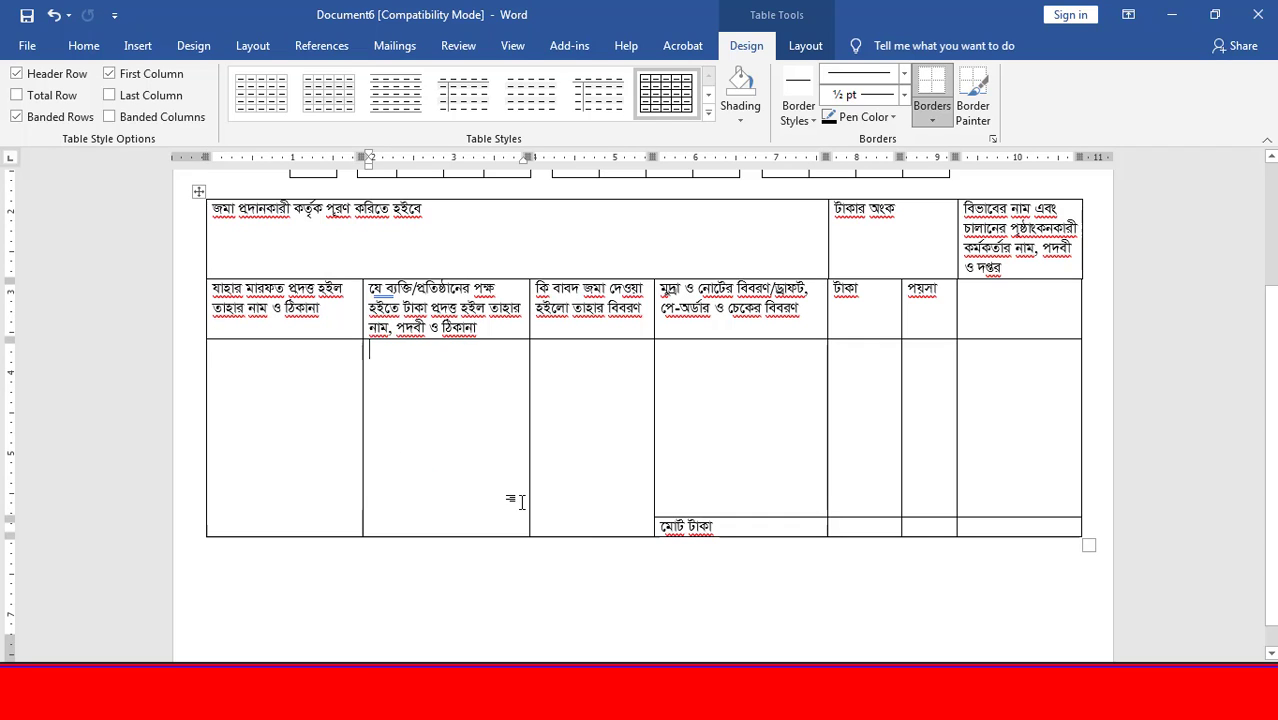
Centre the text "মোট টাকা" in its cell, and check the form's lower rows in Illustrator.
click(782, 526)
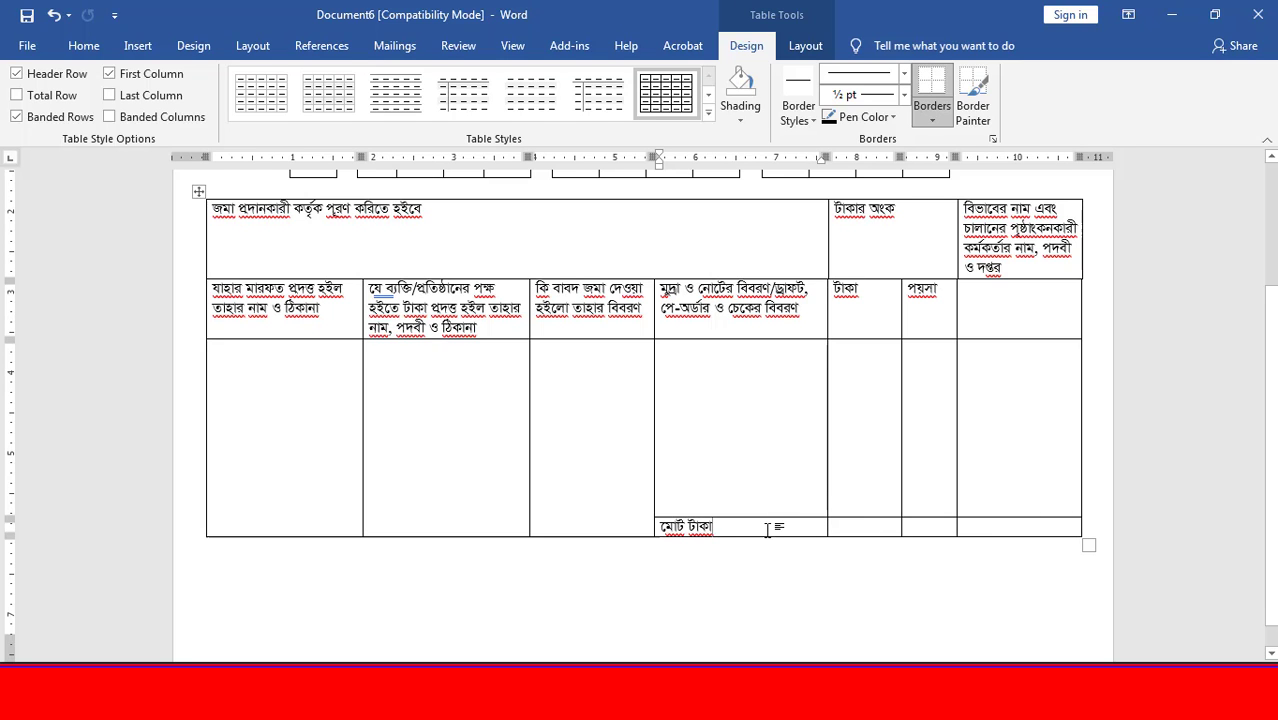
key(ctrl+e)
key(alt+Tab)
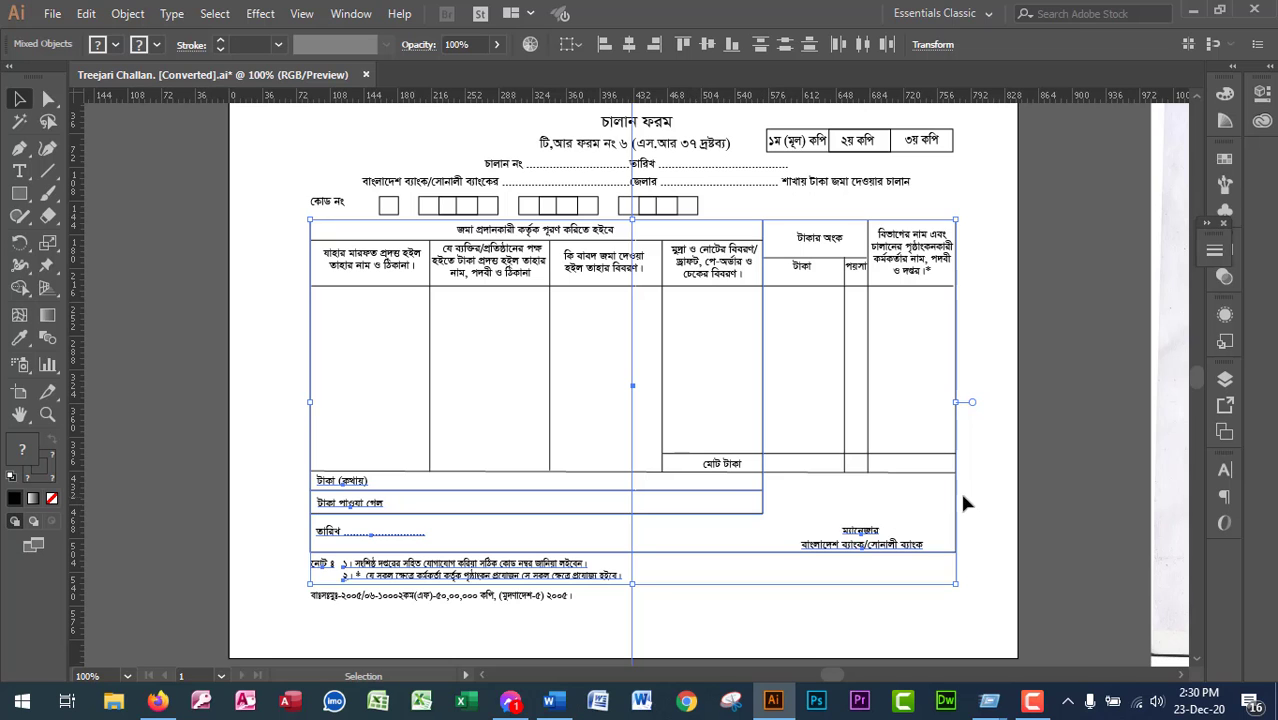
key(alt+Tab)
key(alt+Tab)
key(alt+Tab)
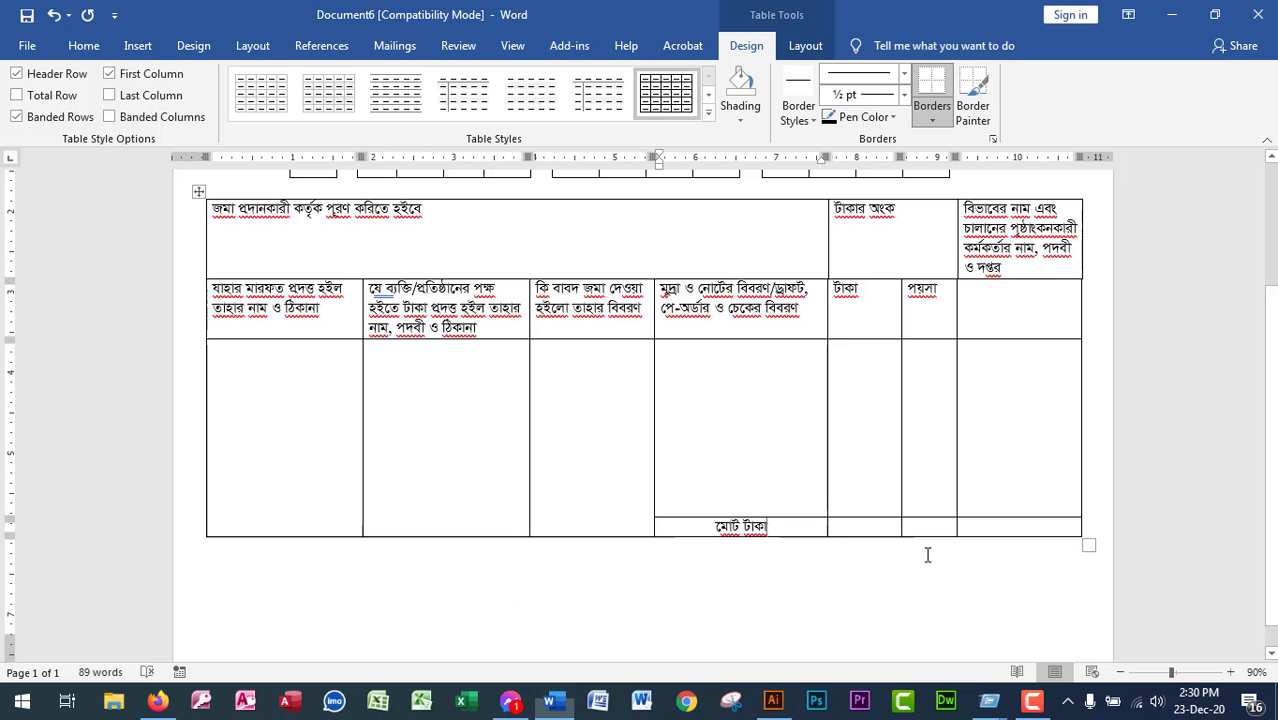
Add three new rows at the end of the main table, below the মোট টাকা row.
click(1001, 529)
key(Tab)
key(Tab)
key(Tab)
key(Tab)
key(Tab)
key(Tab)
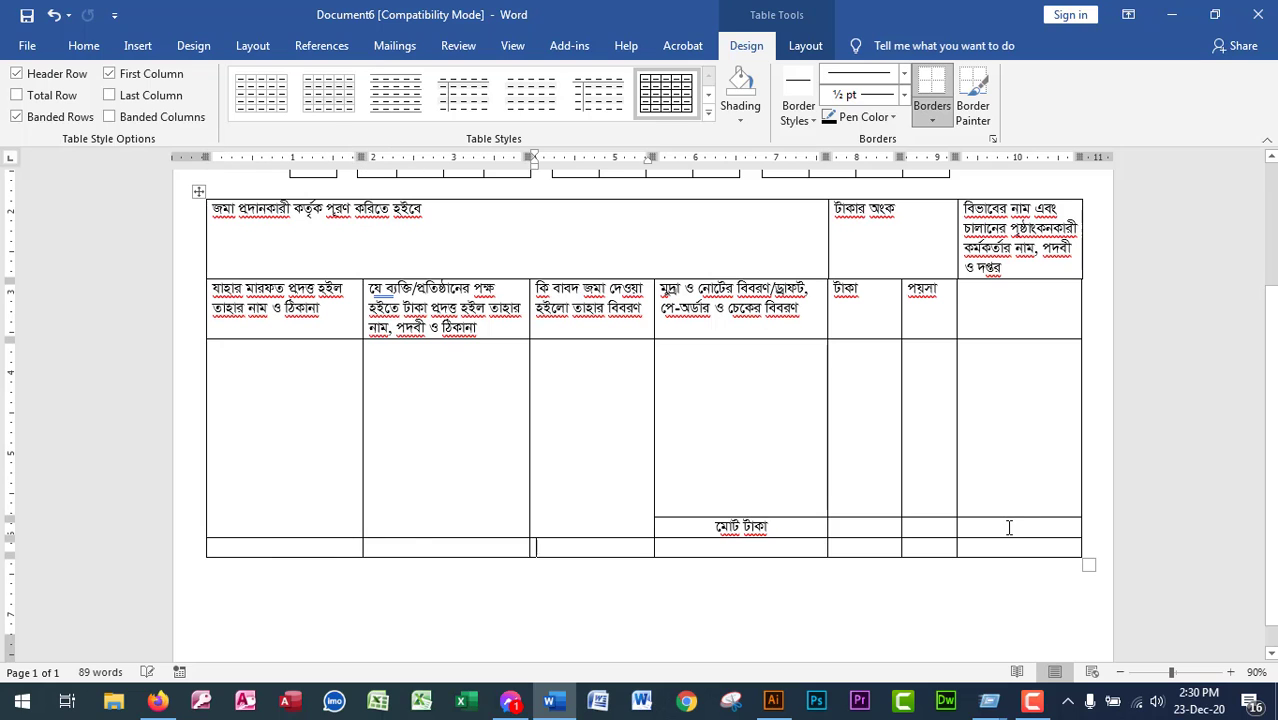
key(Tab)
key(Tab)
key(Tab)
key(Tab)
key(Tab)
key(Tab)
key(Tab)
key(Tab)
key(Tab)
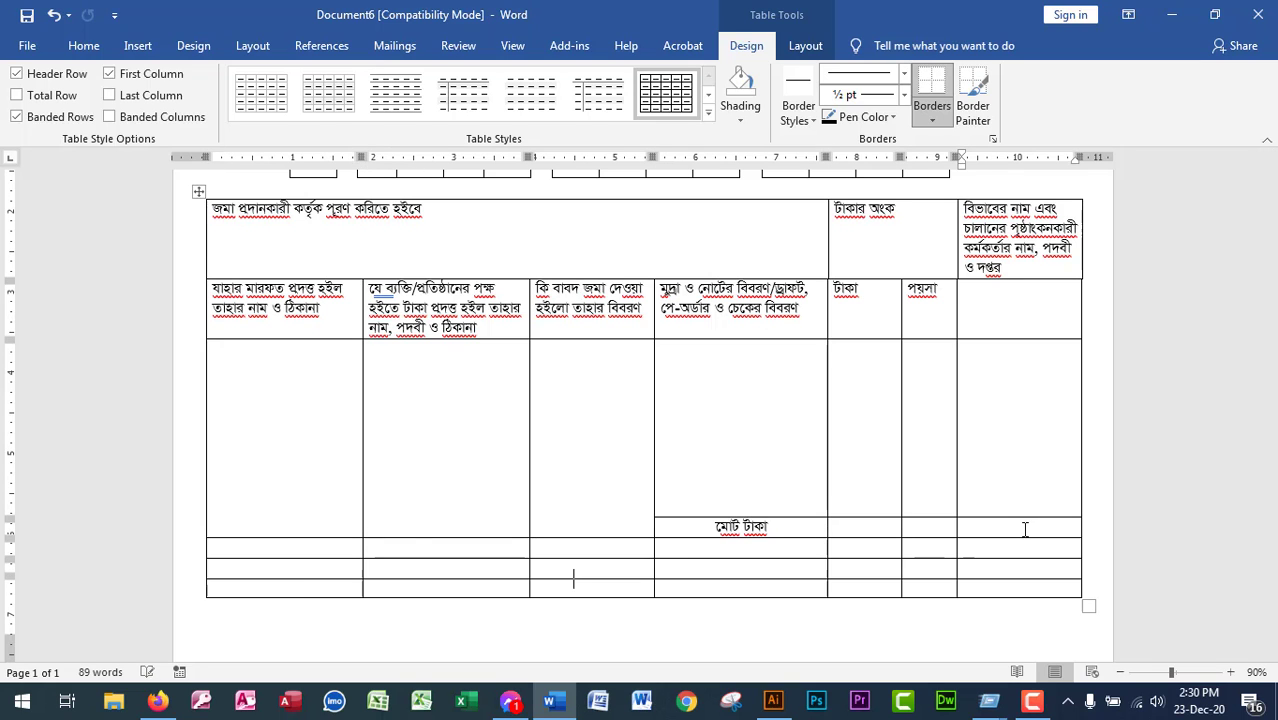
Check the lower rows in Illustrator, and enter "টাকা (কথায়):", "টাকা পাওয়া গেল" and "তারিখ" in the three new rows' first cells in Word.
key(alt+Tab)
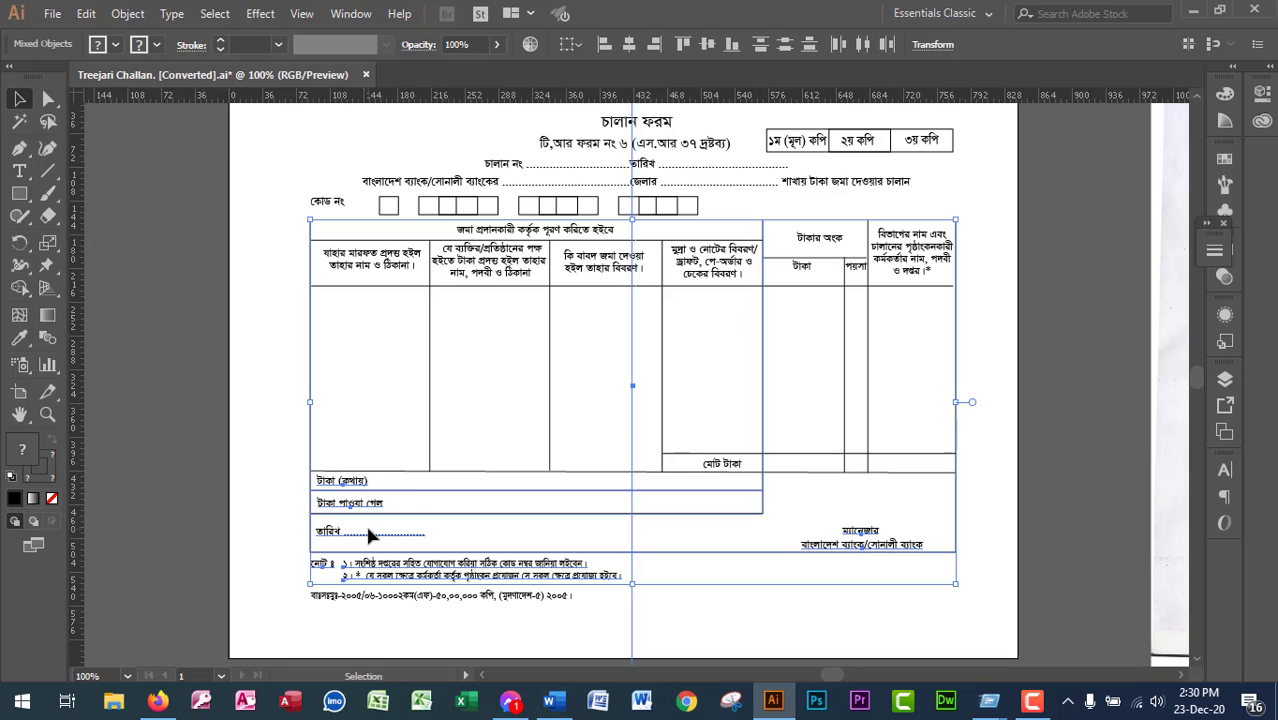
click(383, 572)
click(876, 613)
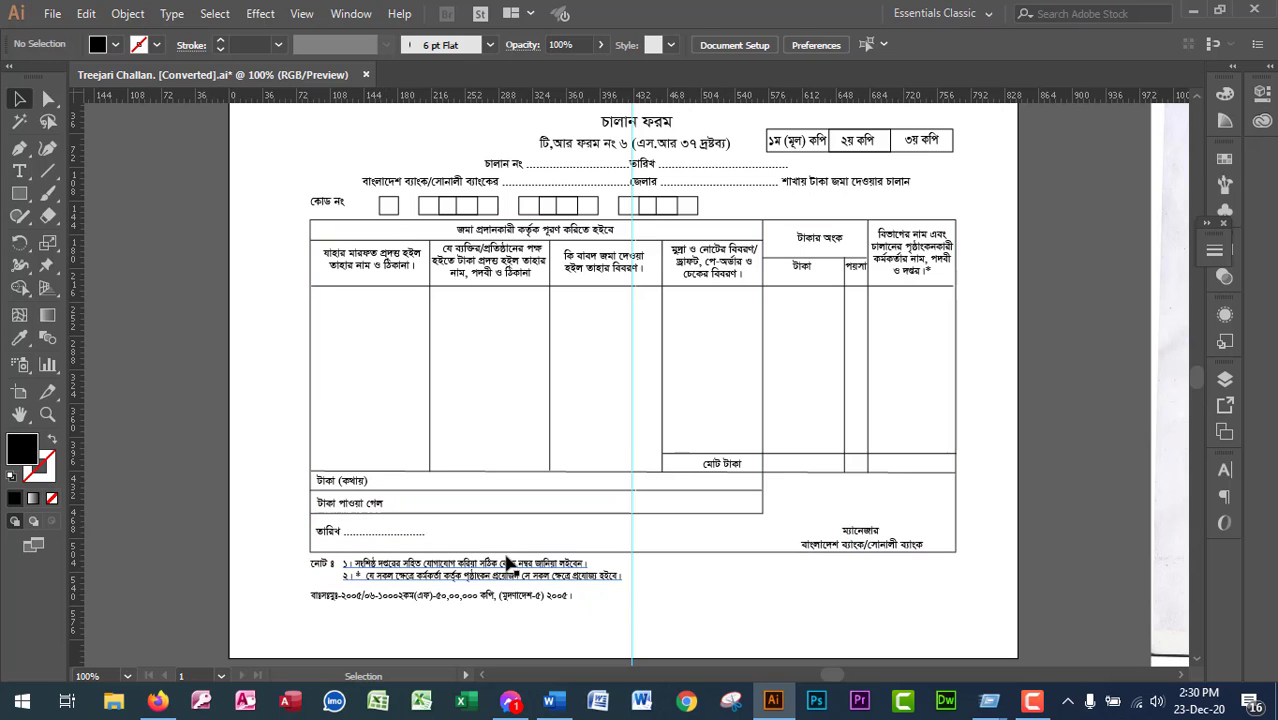
key(alt+Tab)
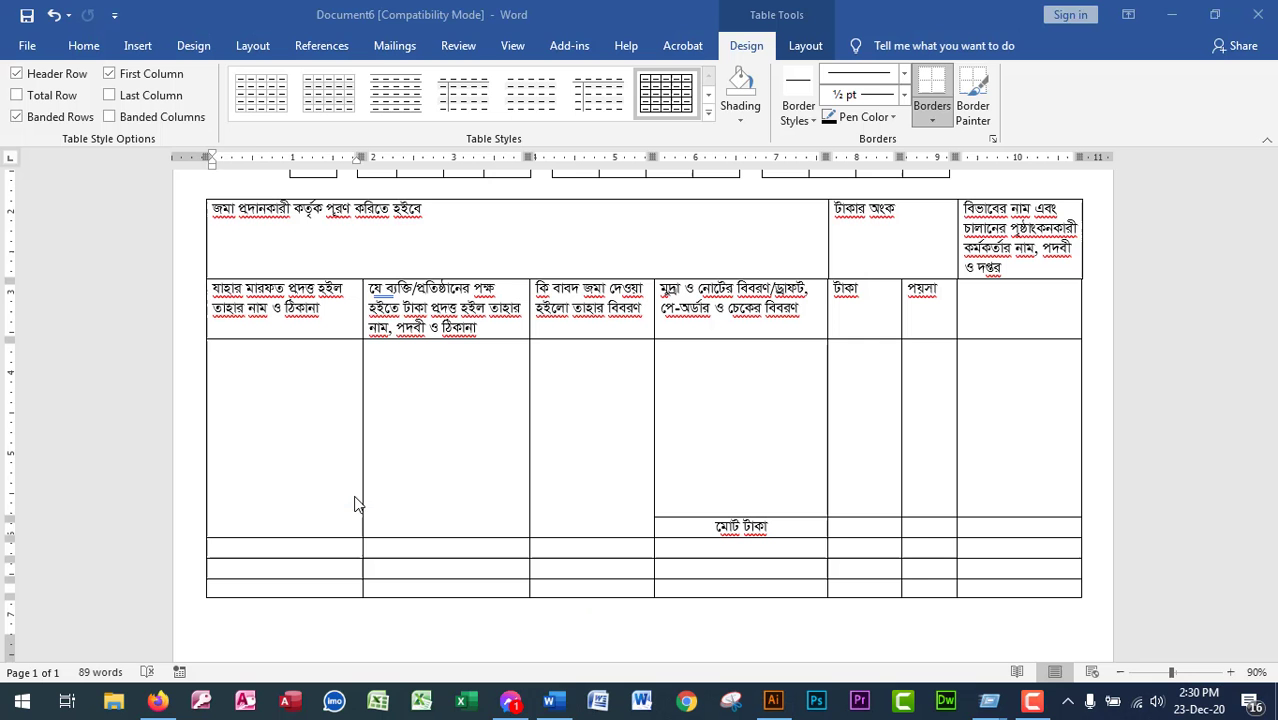
text(কা)
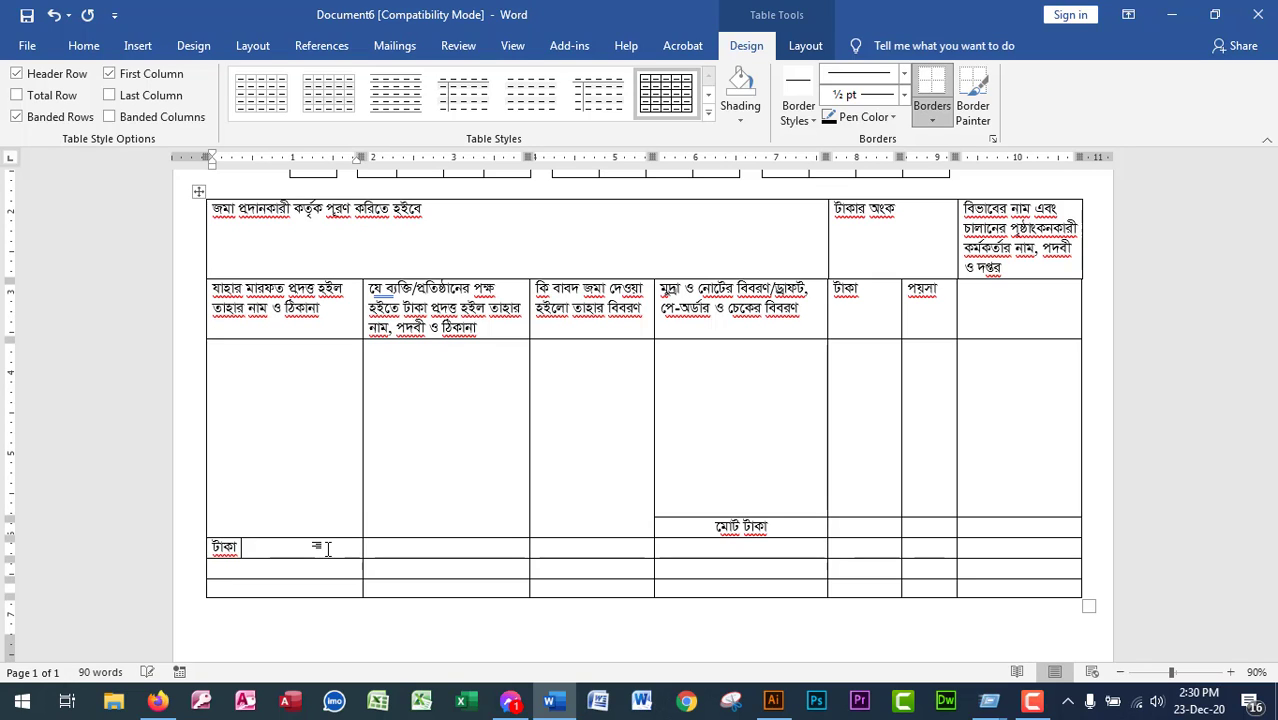
text( (কথায়): টাকা)
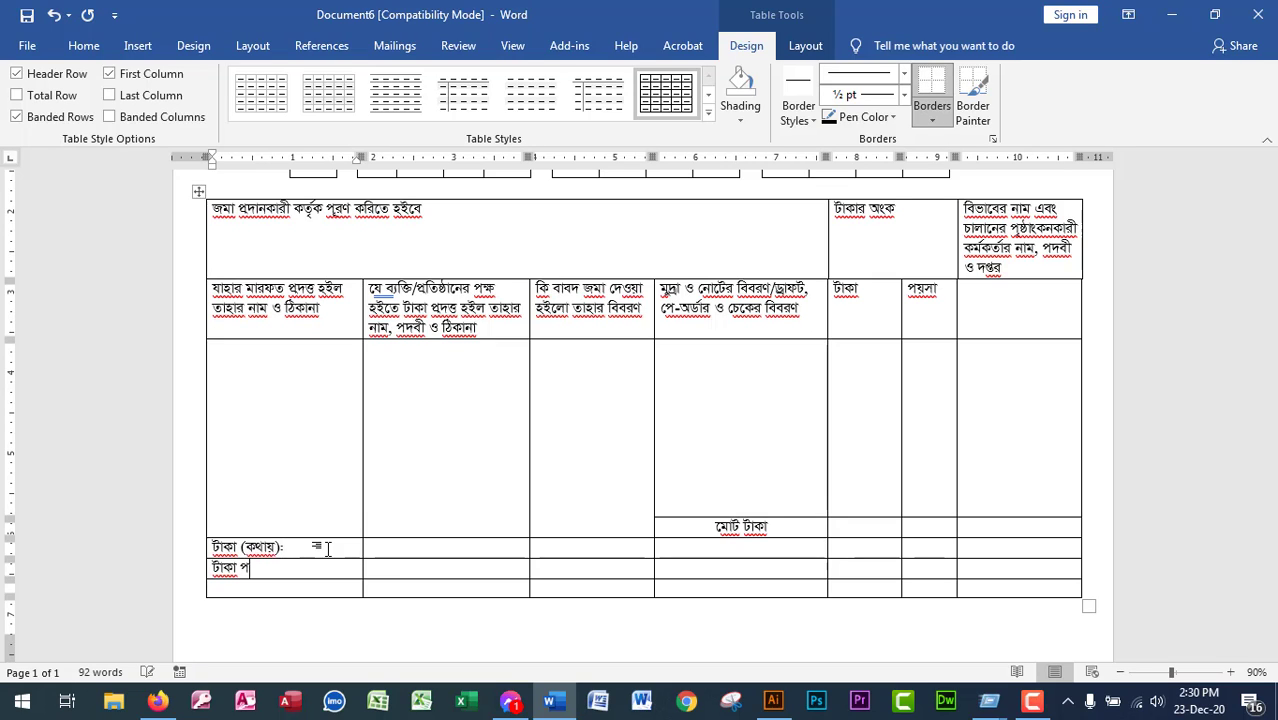
text( পাওয়া গেল)
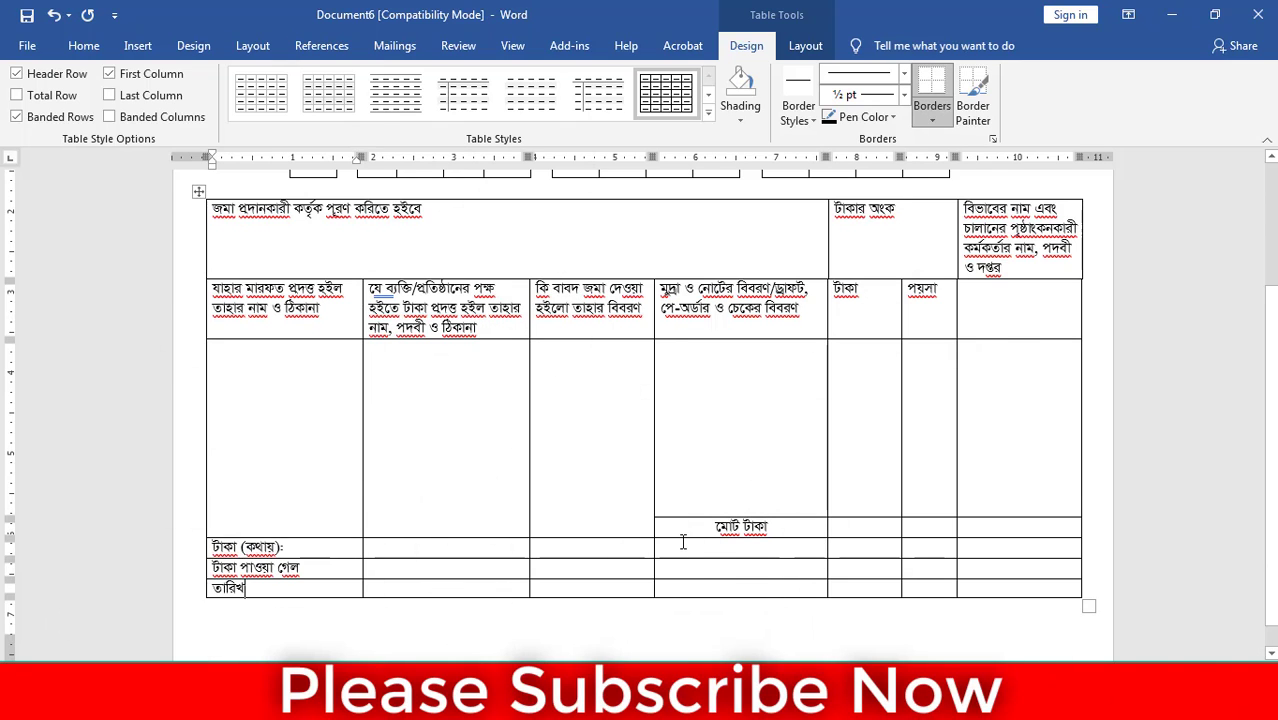
Following the Illustrator original, merge the first four cells in each of the last three rows in Word and left-align their labels.
key(alt+Tab)
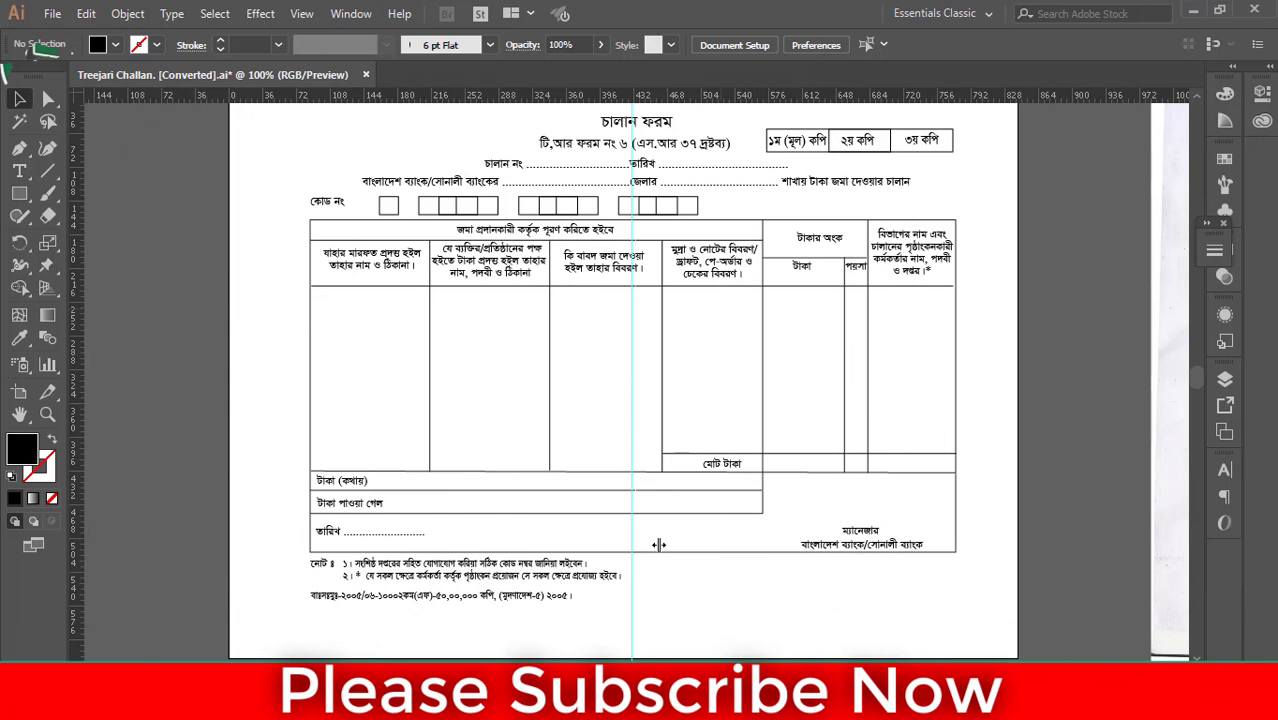
key(alt+Tab)
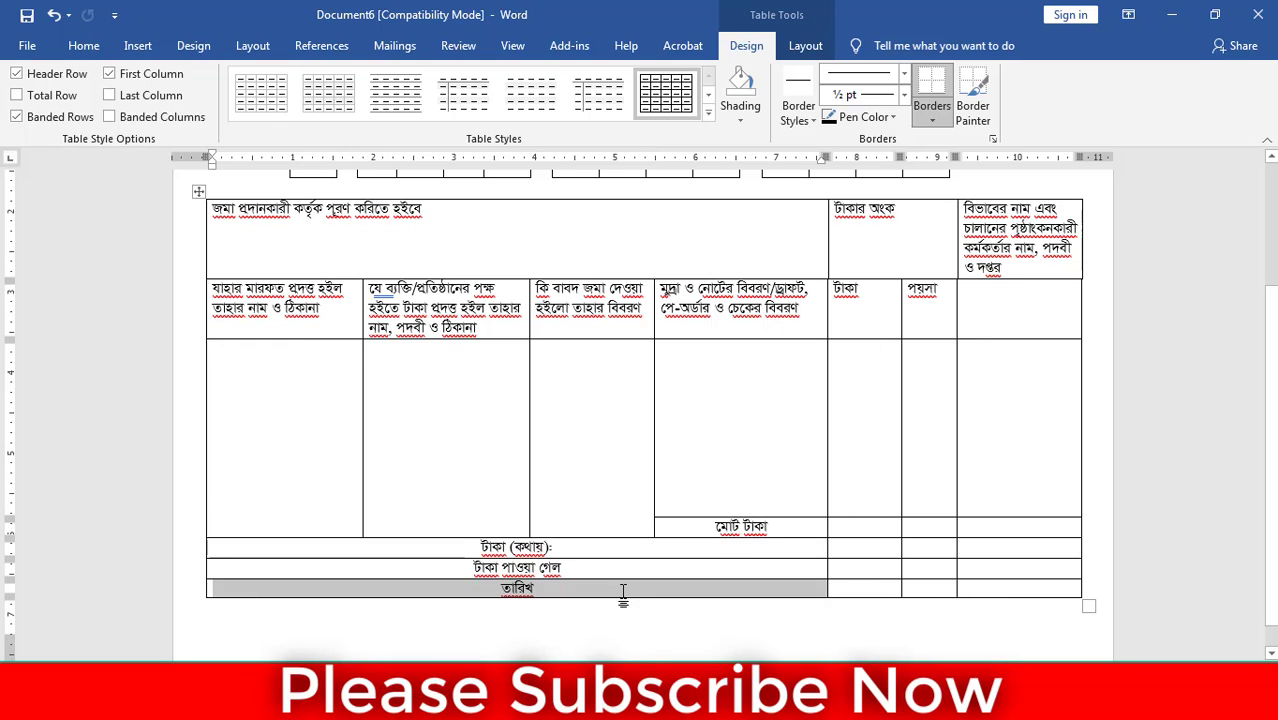
drag(596, 553, 598, 590)
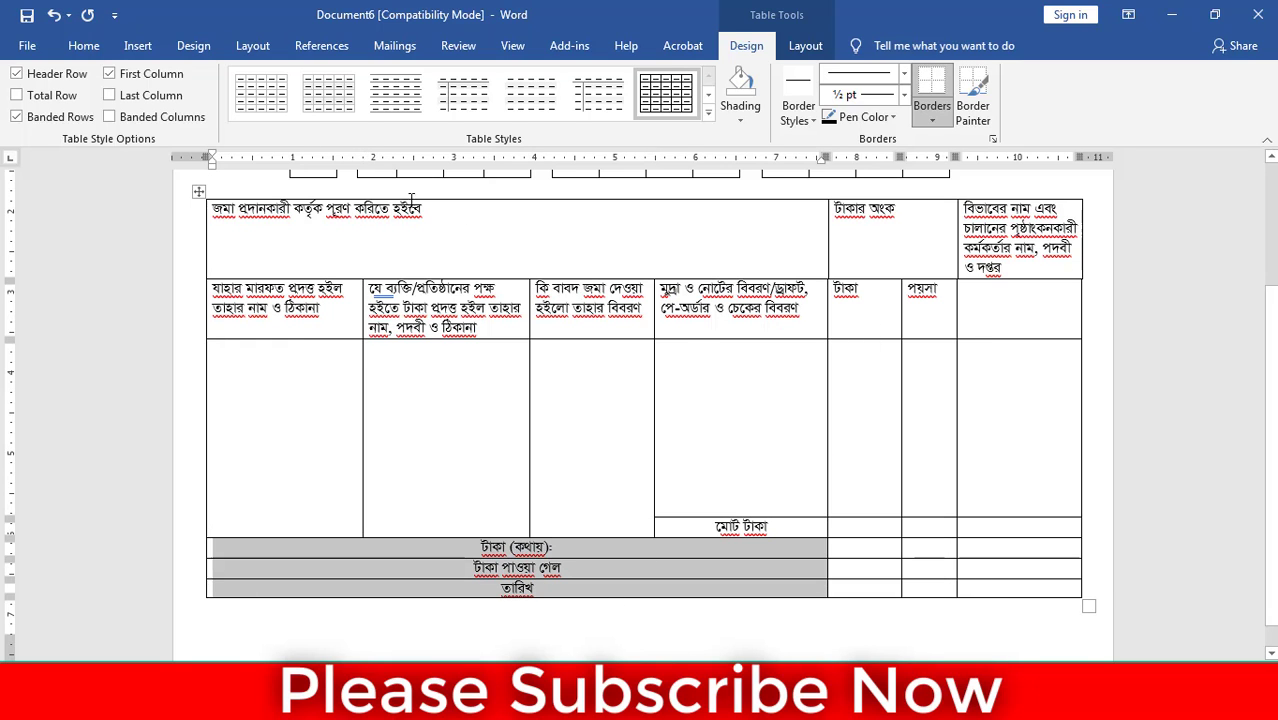
click(84, 46)
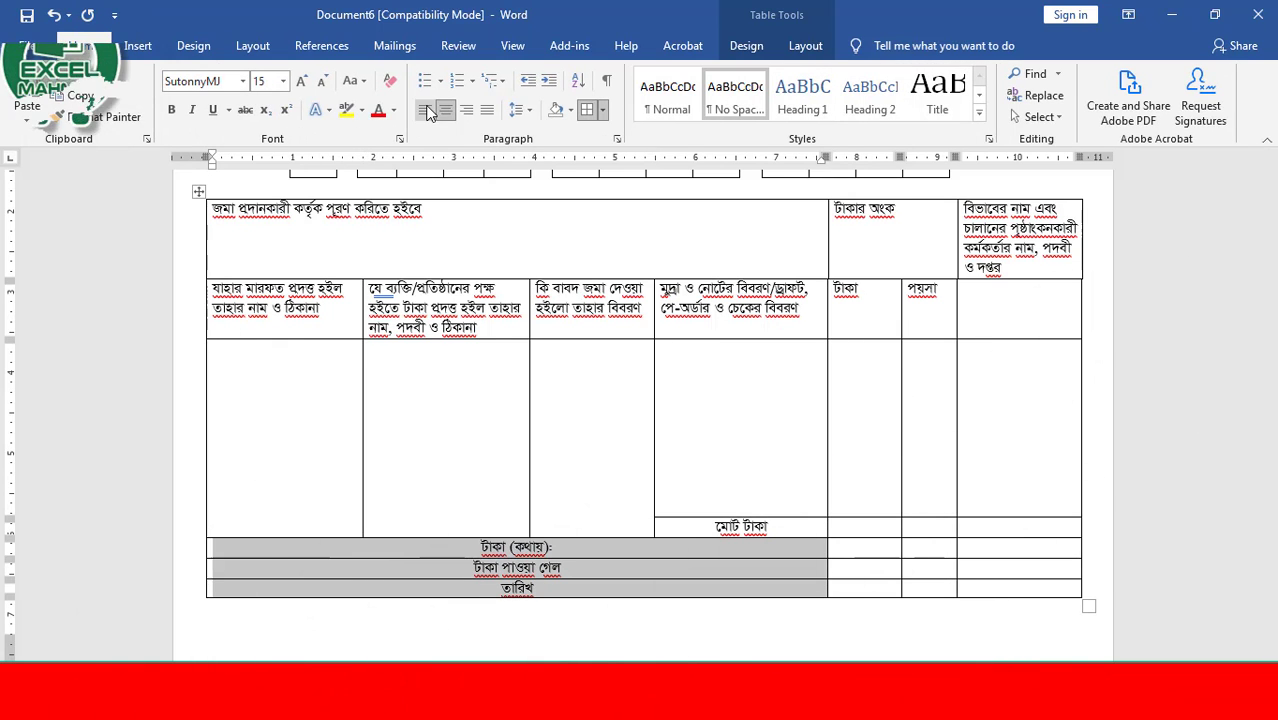
key(ctrl+l)
click(485, 550)
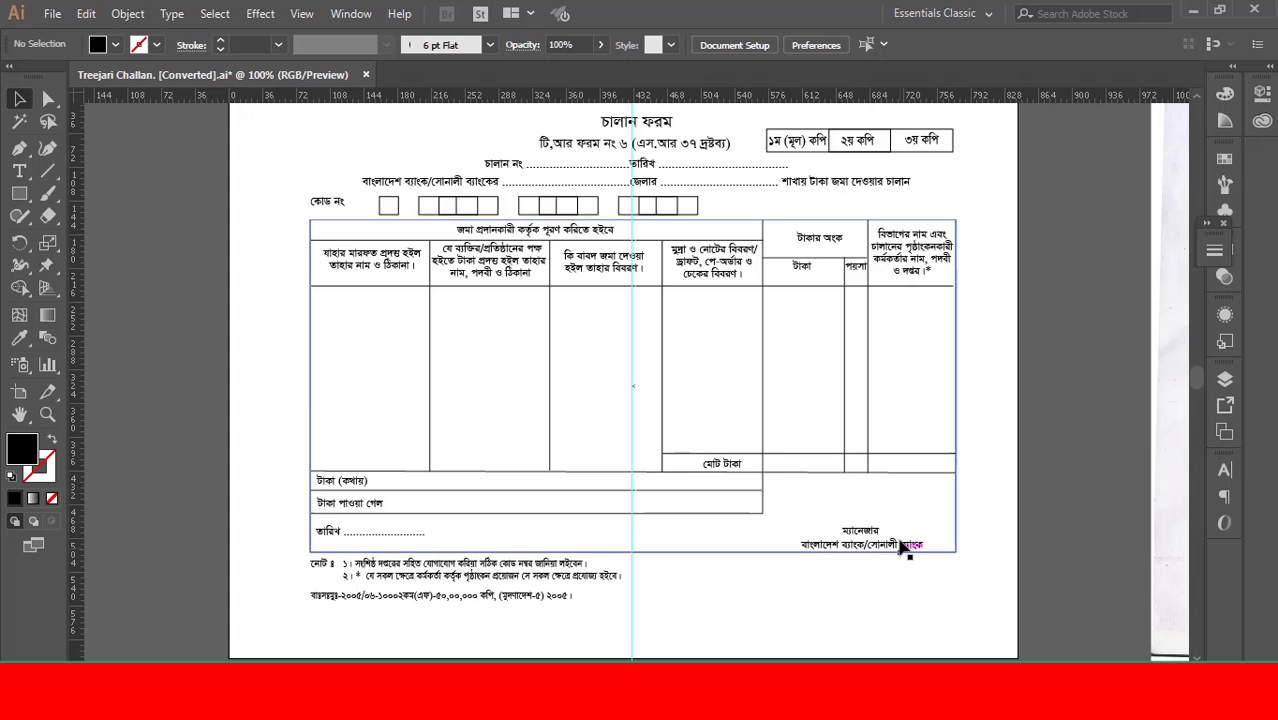
Check the signature block in Illustrator, and enter "ম্যানেজার" in the পয়সা column of the টাকা (কথায়) row in Word.
key(alt+Tab)
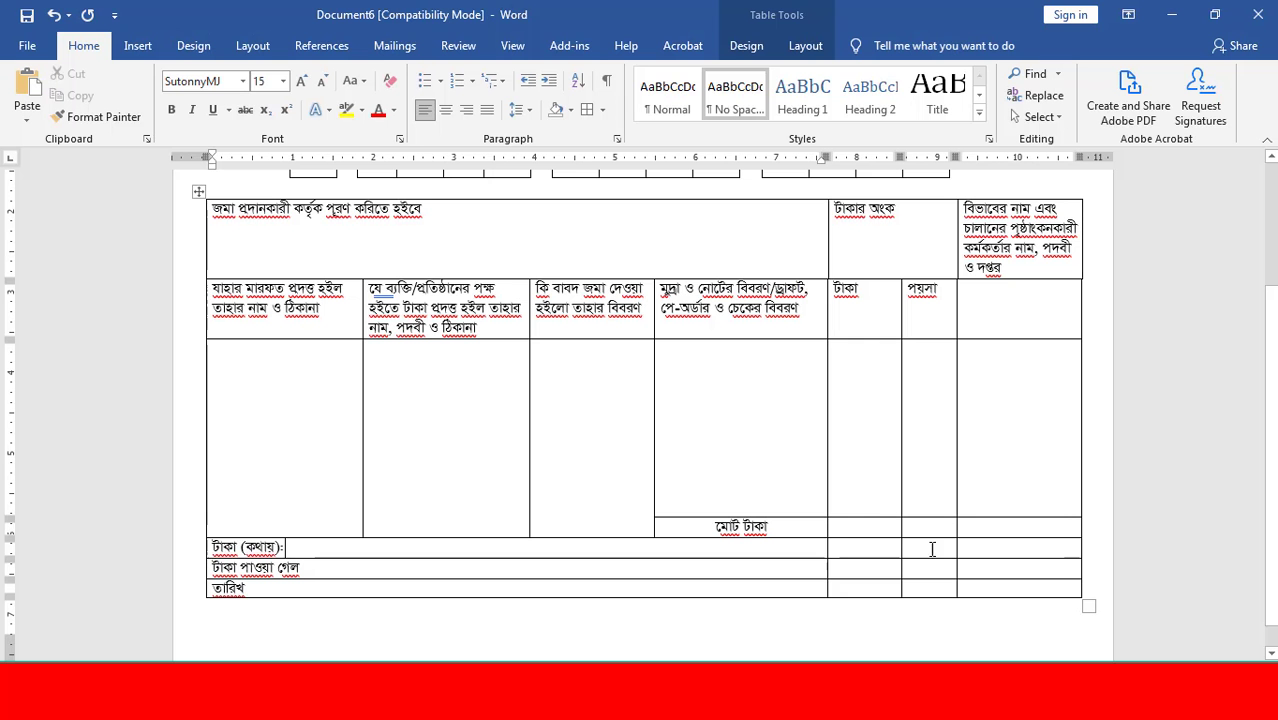
click(882, 529)
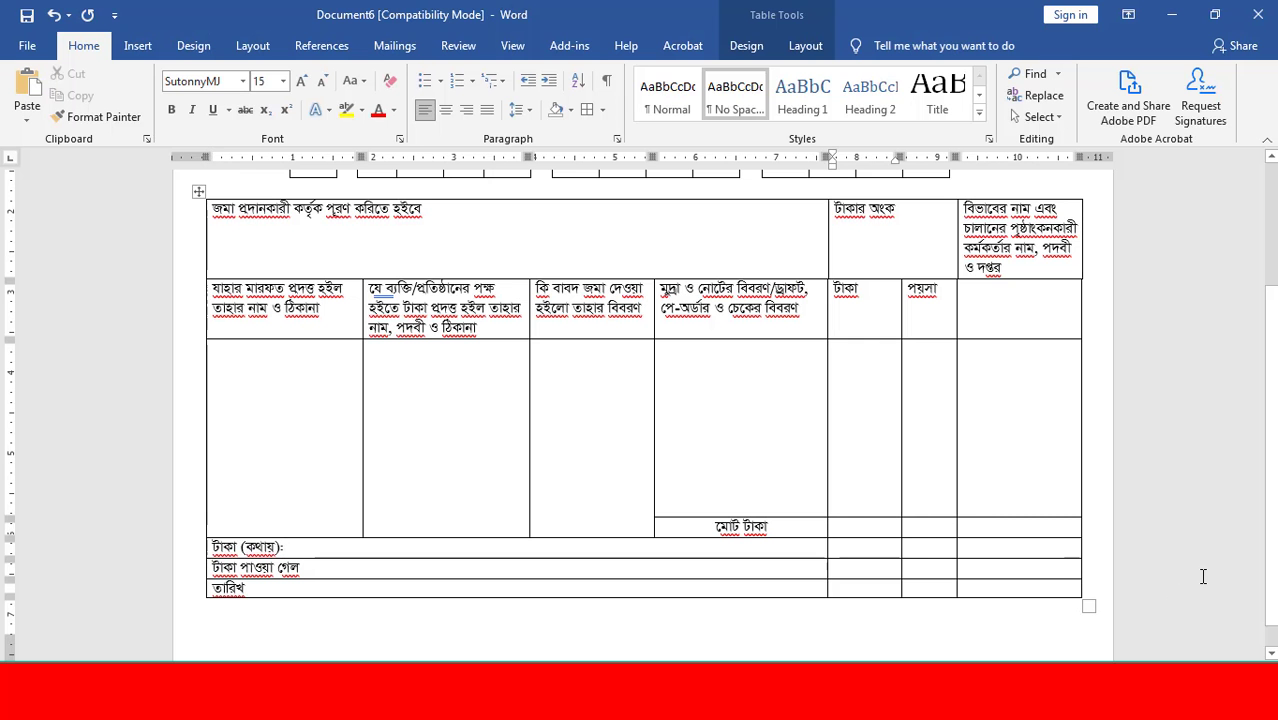
key(alt+Tab)
key(alt+Tab)
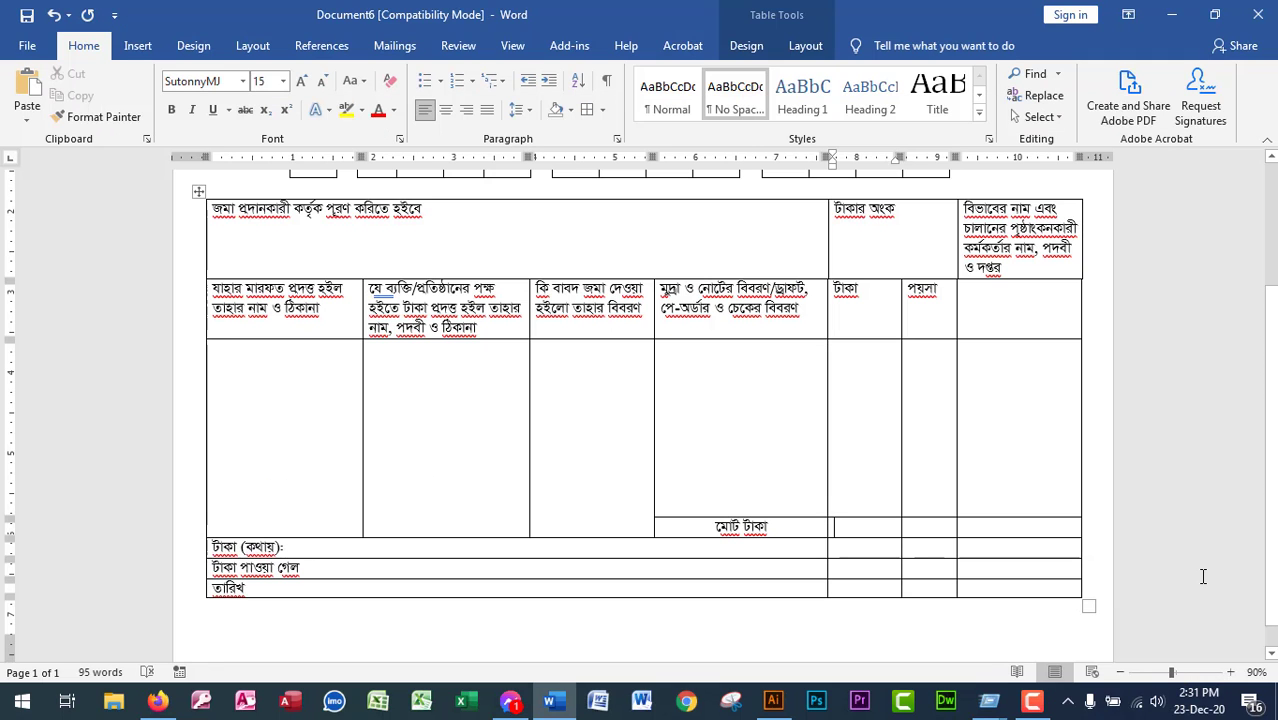
key(Tab)
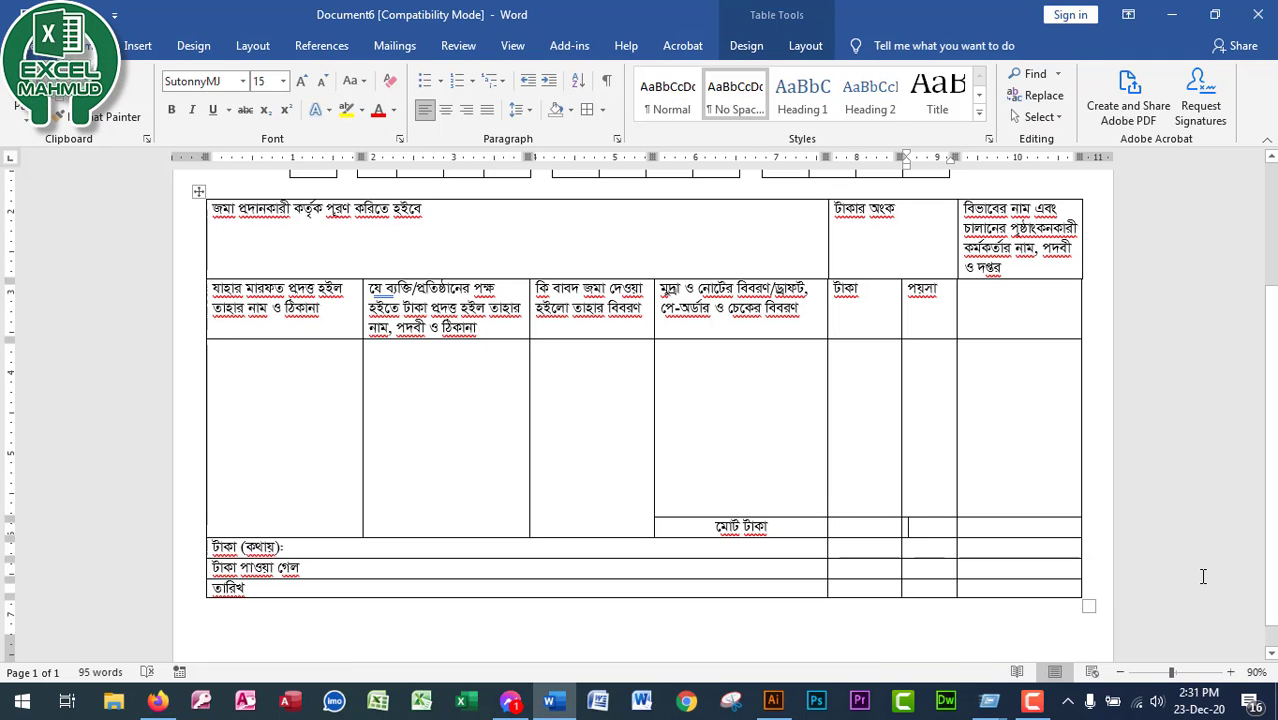
key(Down)
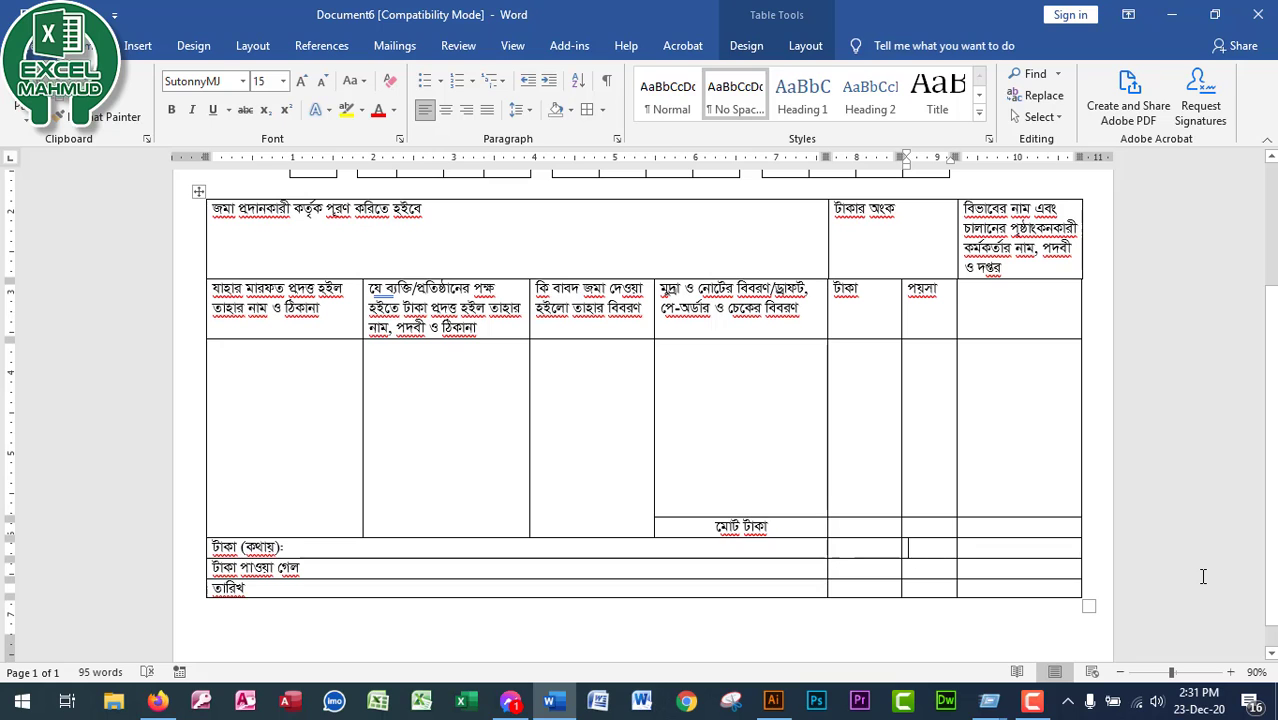
text(ব)
key(BackSpace)
text(ম্যা)
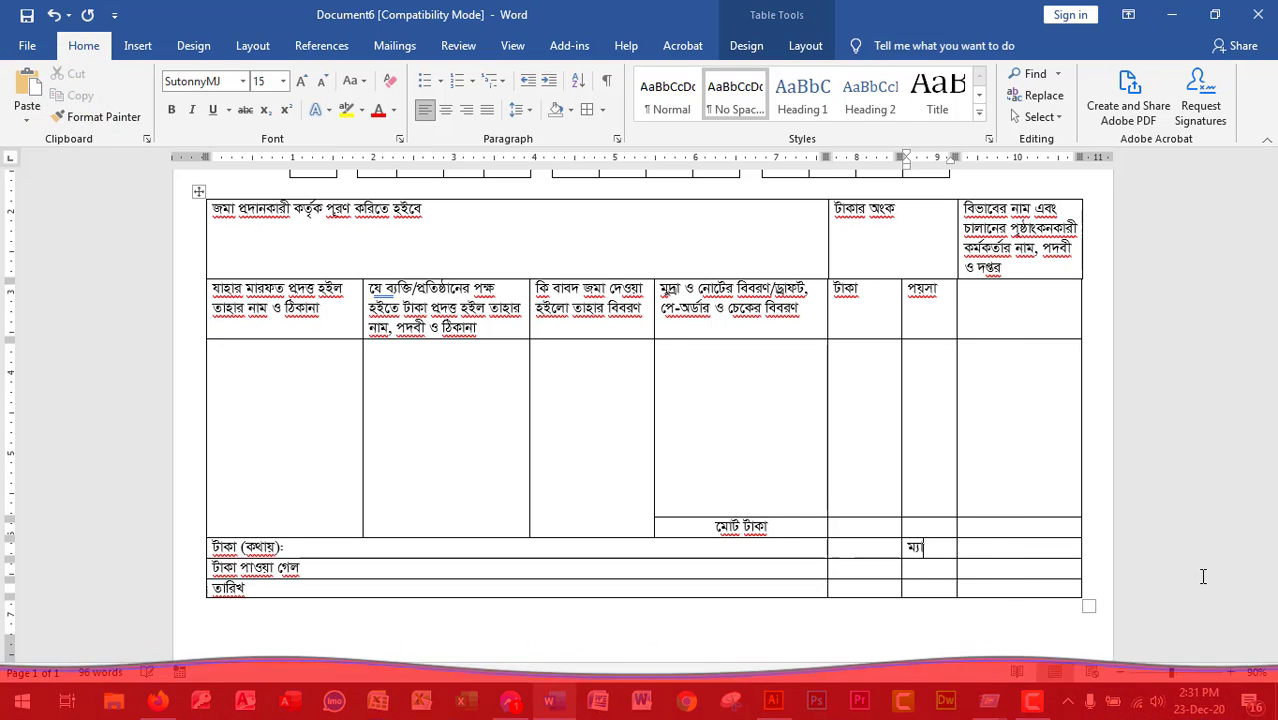
text(নেজার)
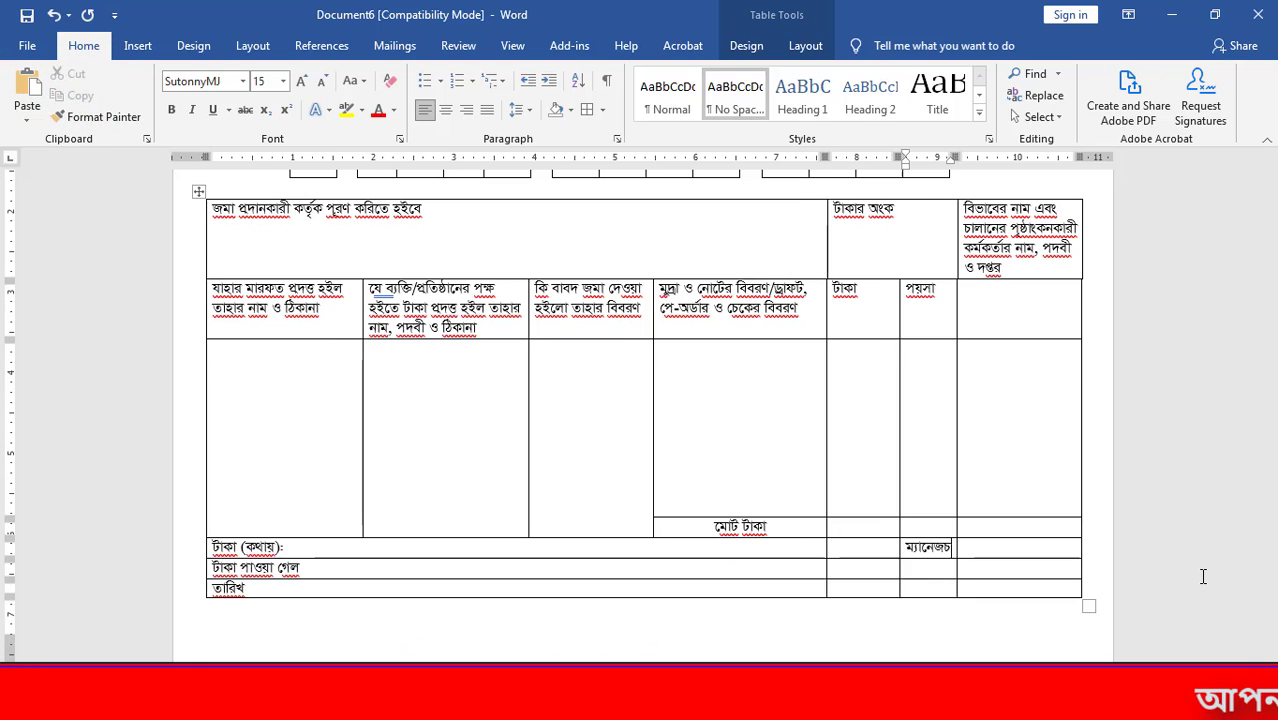
key(Down)
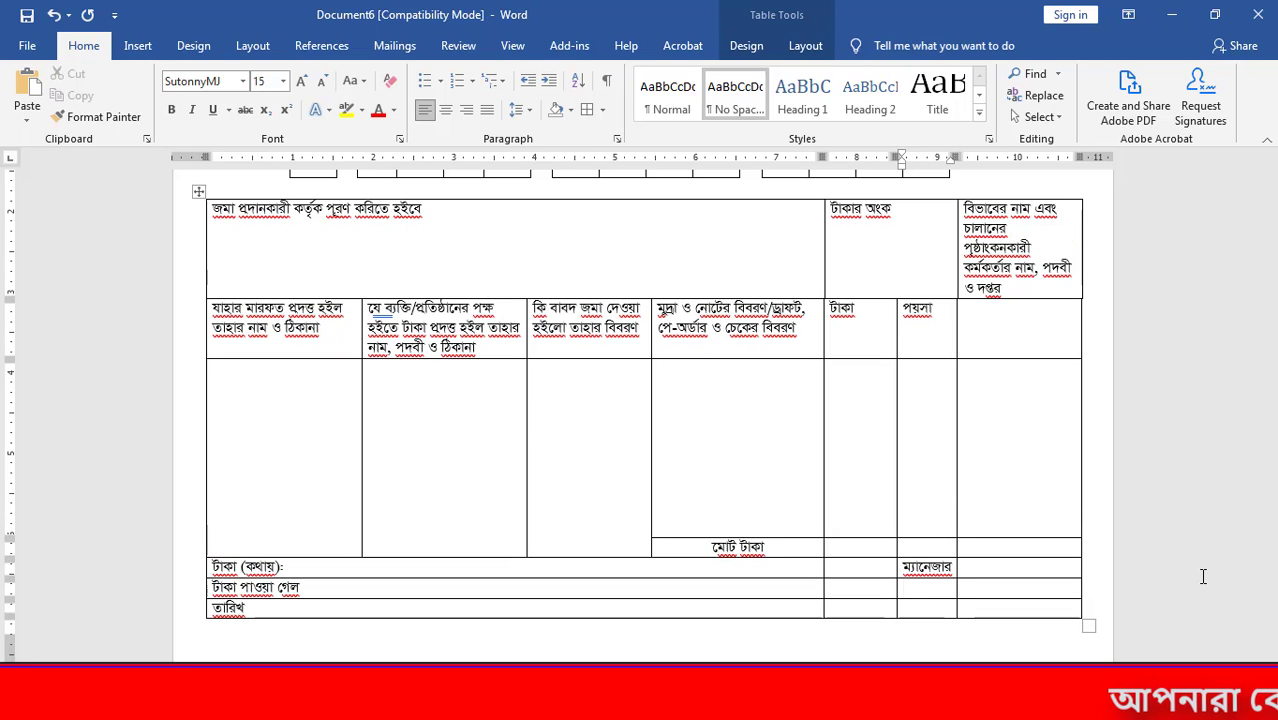
text(বাং)
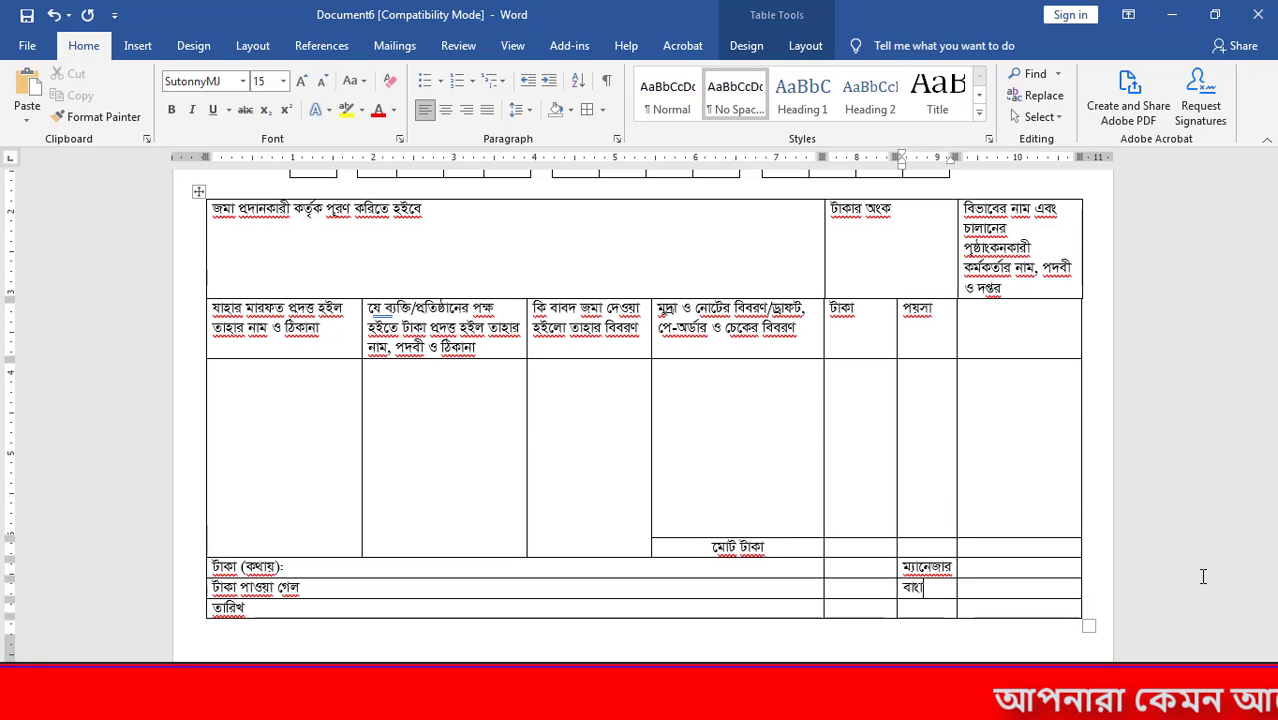
text(ল)
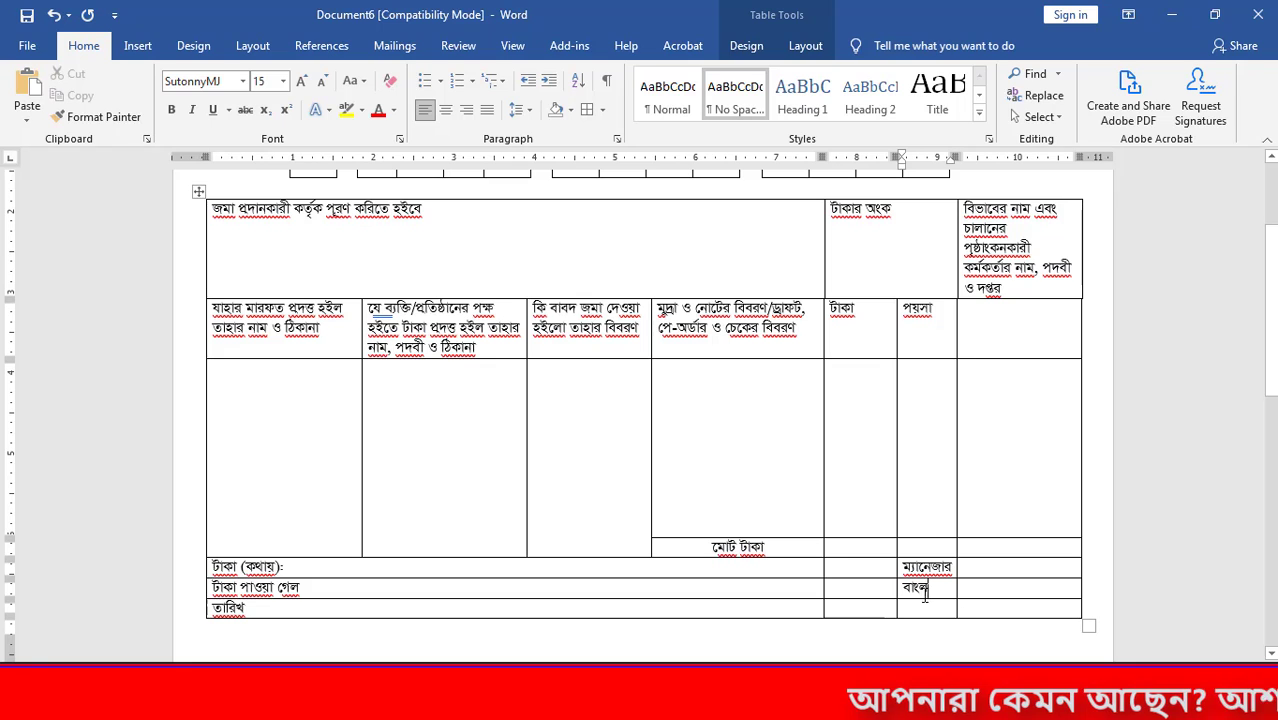
key(BackSpace)
key(BackSpace)
key(BackSpace)
key(BackSpace)
Merge the last three cells of the টাকা (কথায়) row into one cell containing "ম্যানেজার".
drag(887, 569, 1006, 569)
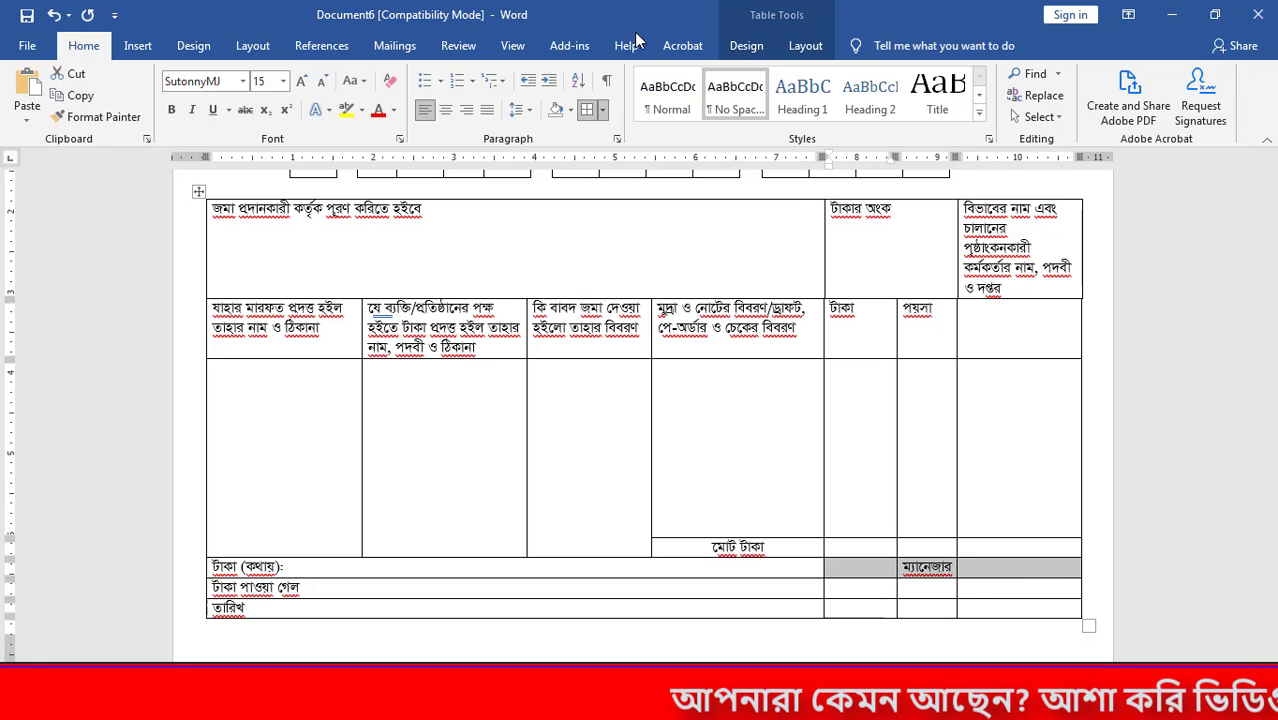
right_click(852, 573)
click(894, 466)
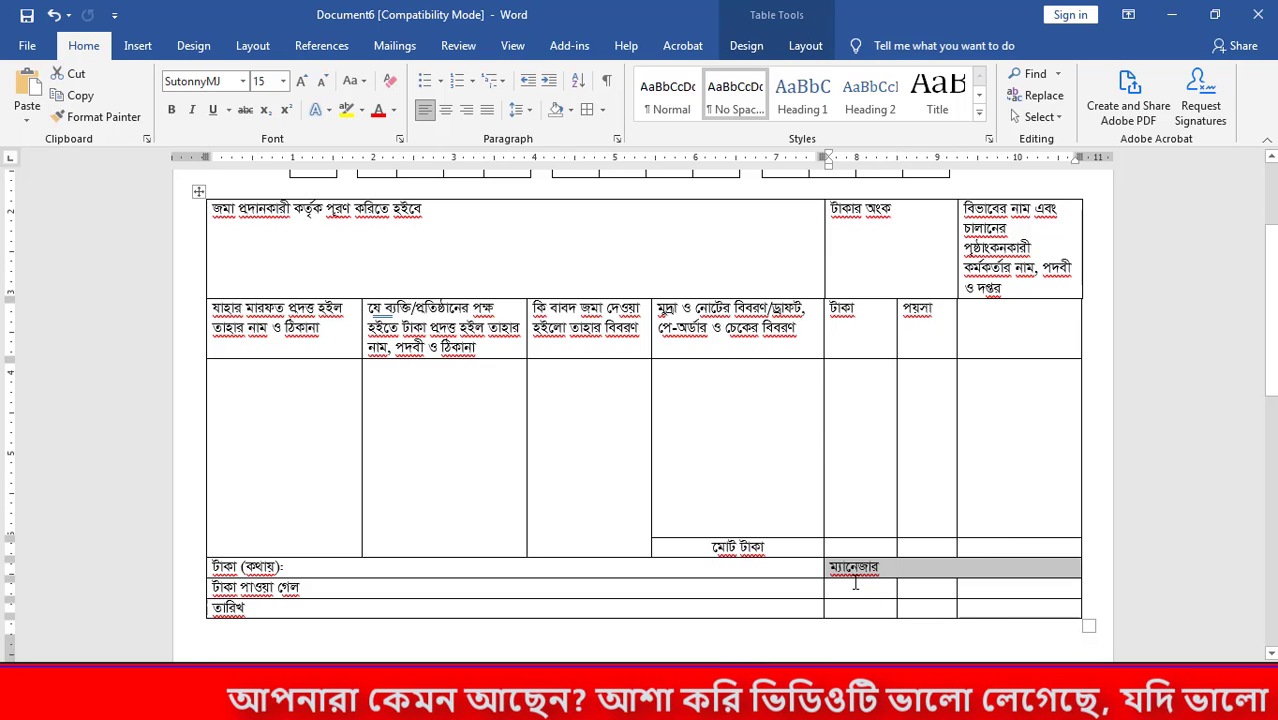
drag(850, 588, 1018, 589)
right_click(1020, 590)
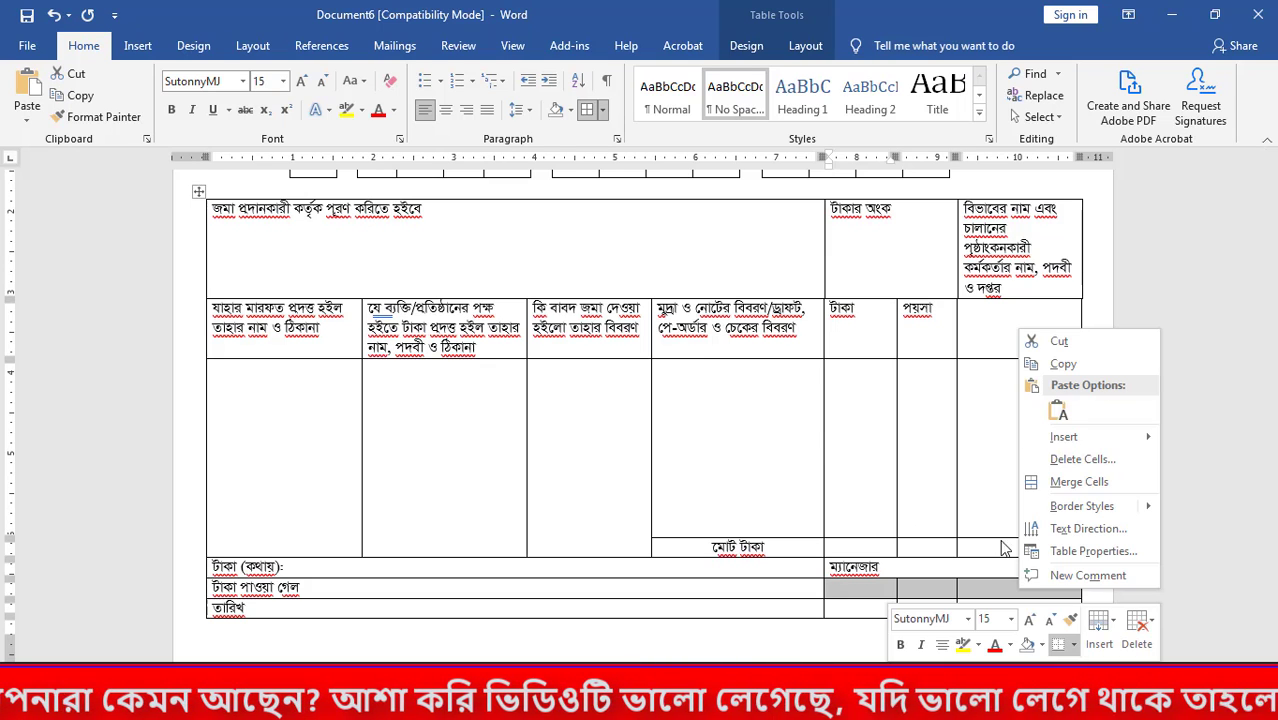
click(899, 572)
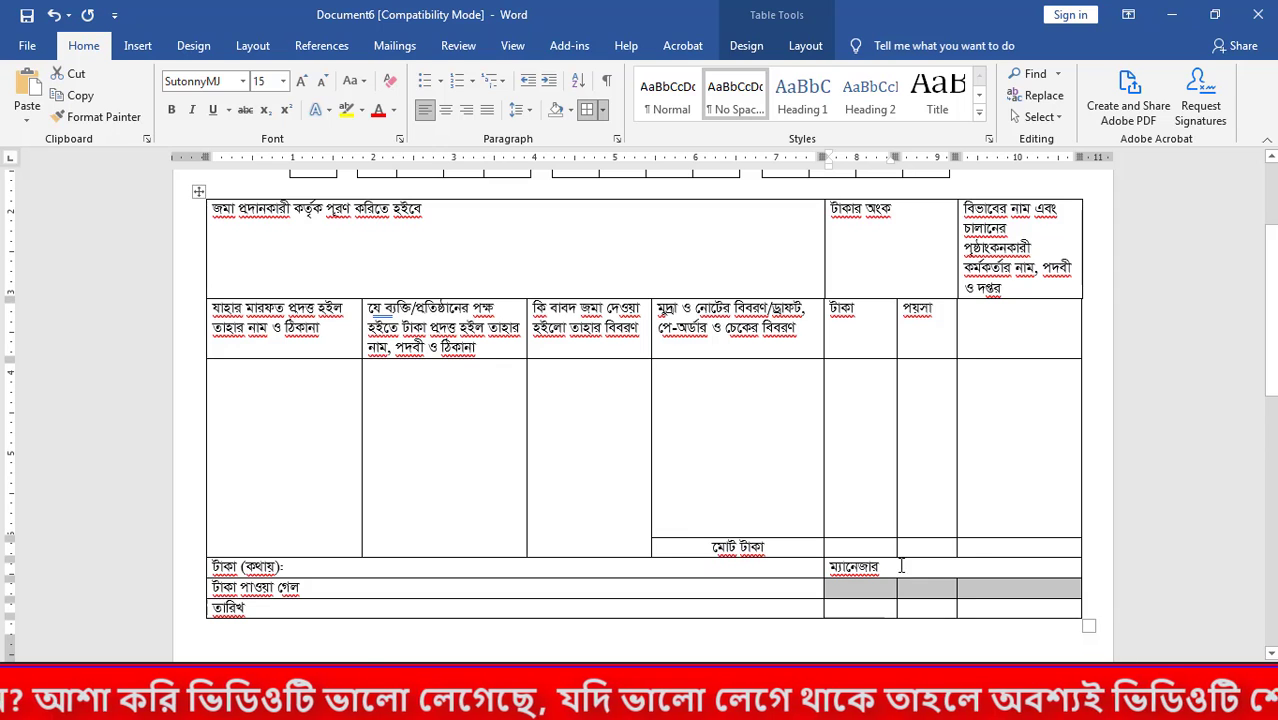
Merge the "ম্যানেজার" cell with the empty cells below it in the টাকা পাওয়া গেল and তারিখ rows.
drag(901, 566, 866, 569)
click(996, 607)
right_click(864, 571)
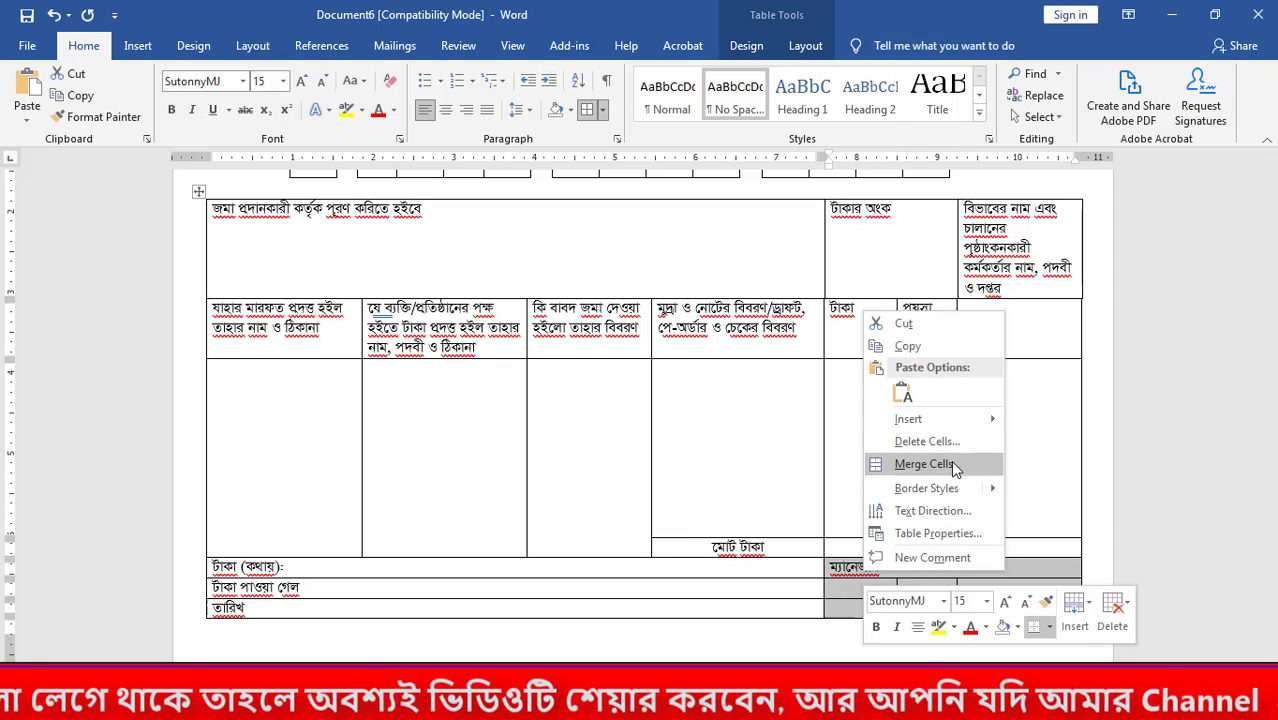
click(920, 464)
Add the line "বাংলাদেশ ব্যাংক/সোনালী ব্যাংক লিমিটে" below "ম্যানেজার" in the merged signature cell.
click(906, 570)
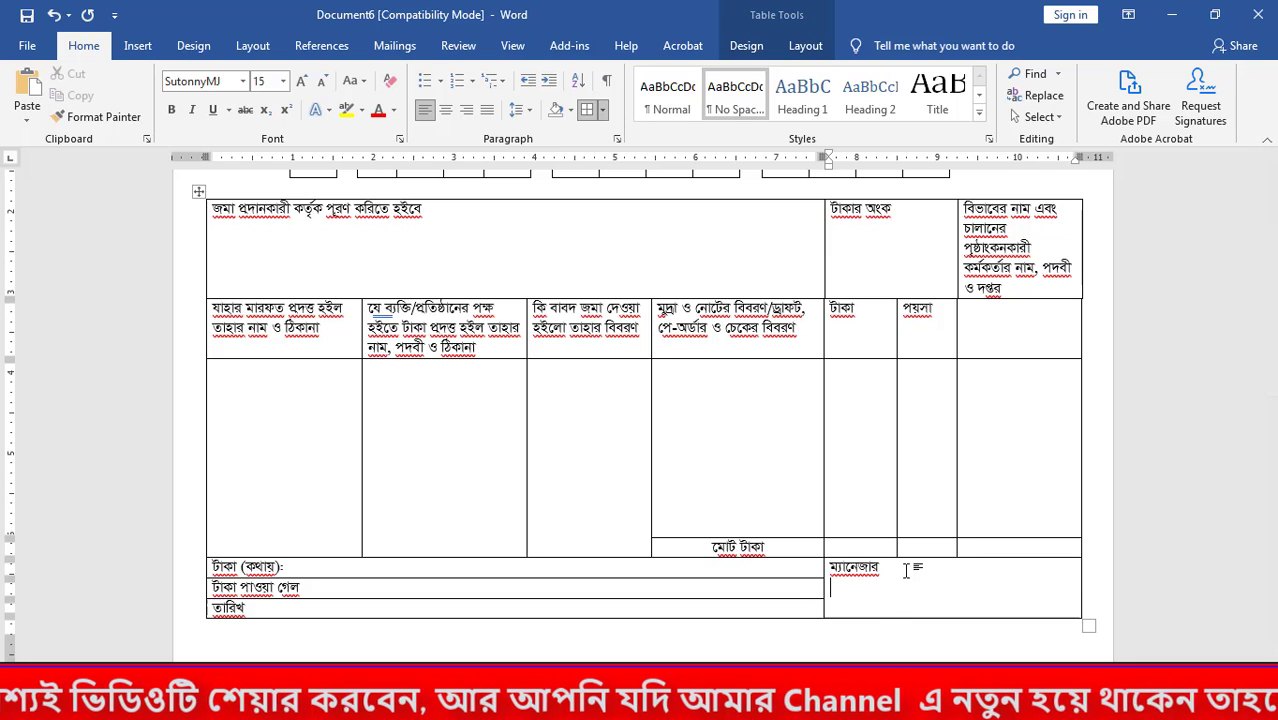
key(Return)
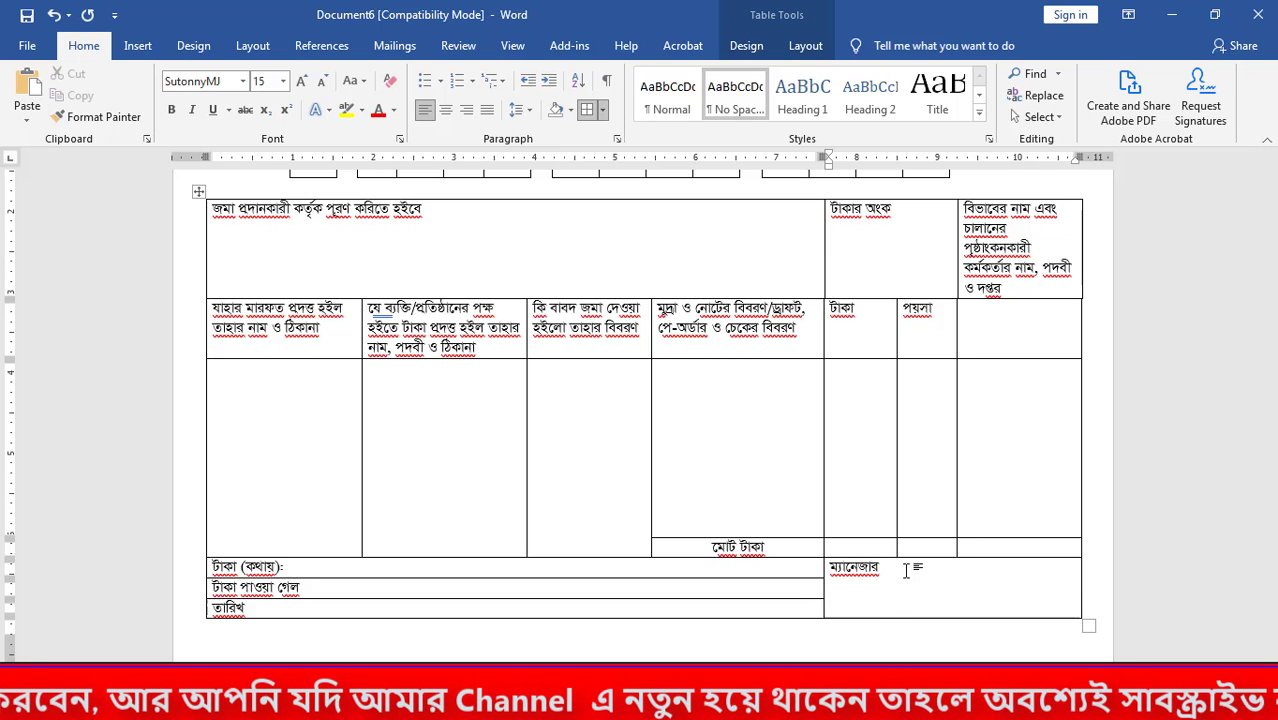
text(বাংলাদে)
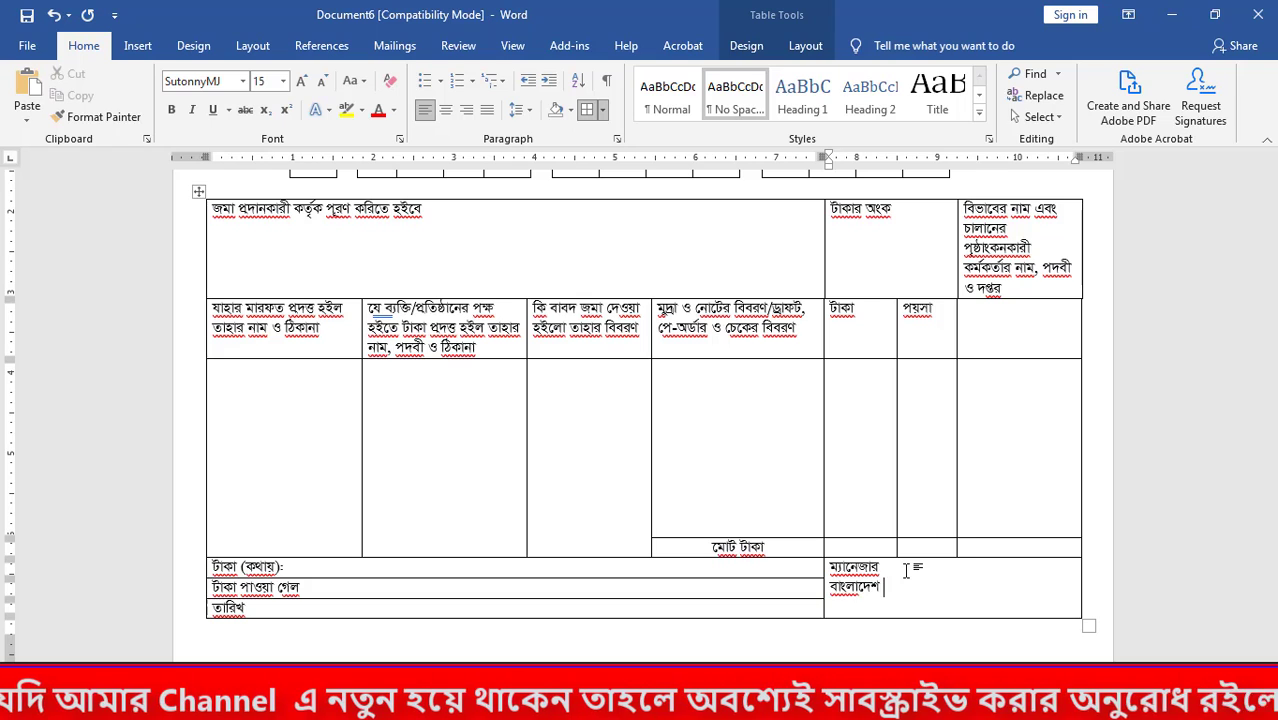
text(শ ব্যাংক)
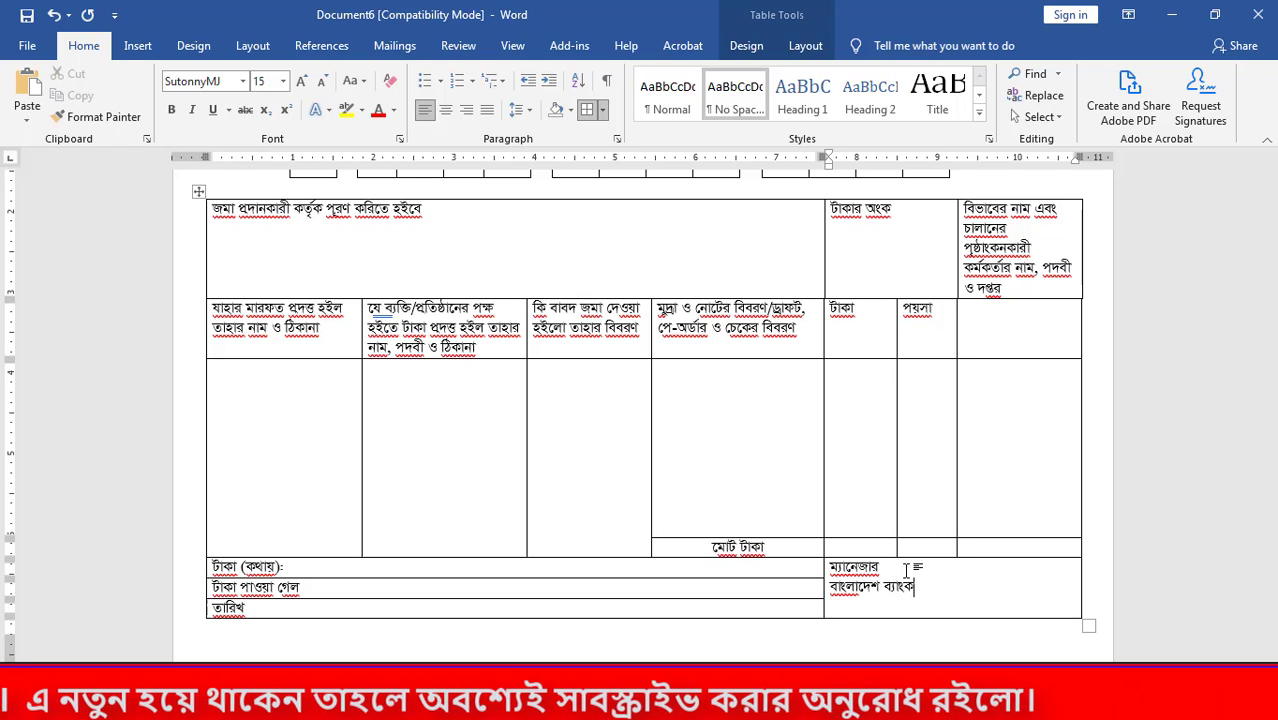
text(/সোনালী)
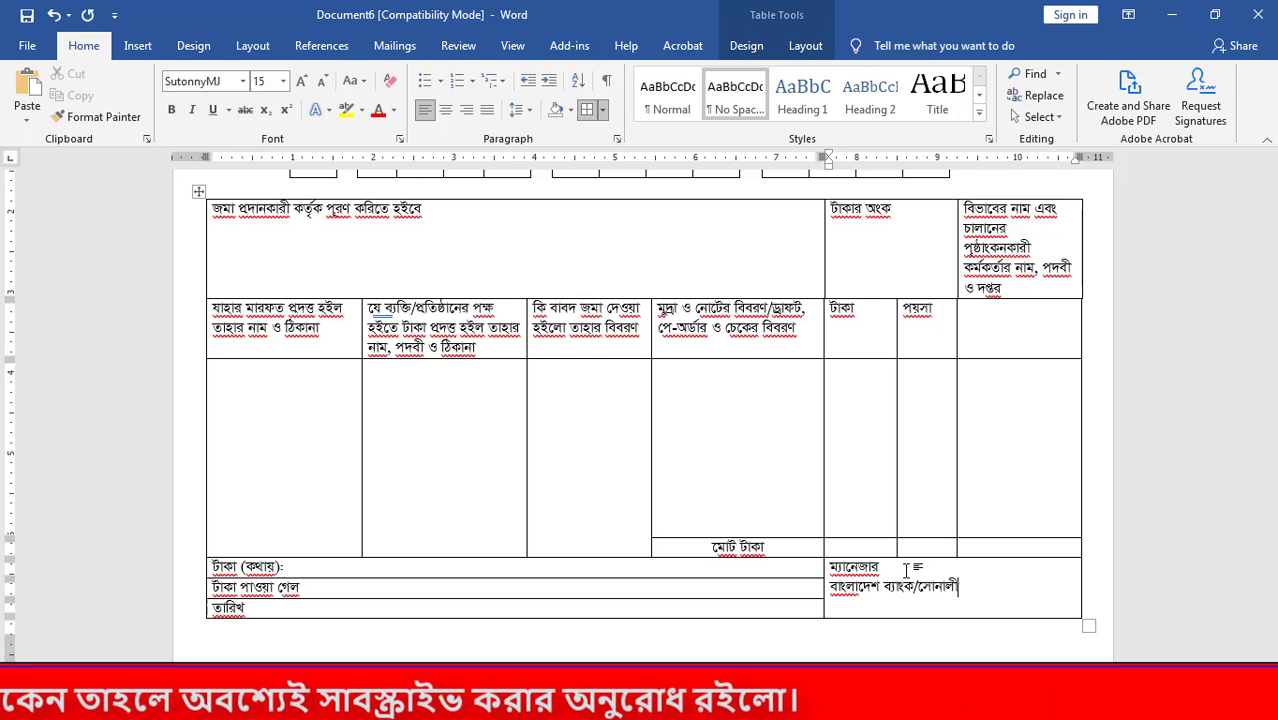
text( ব্যাংক লিমিটে)
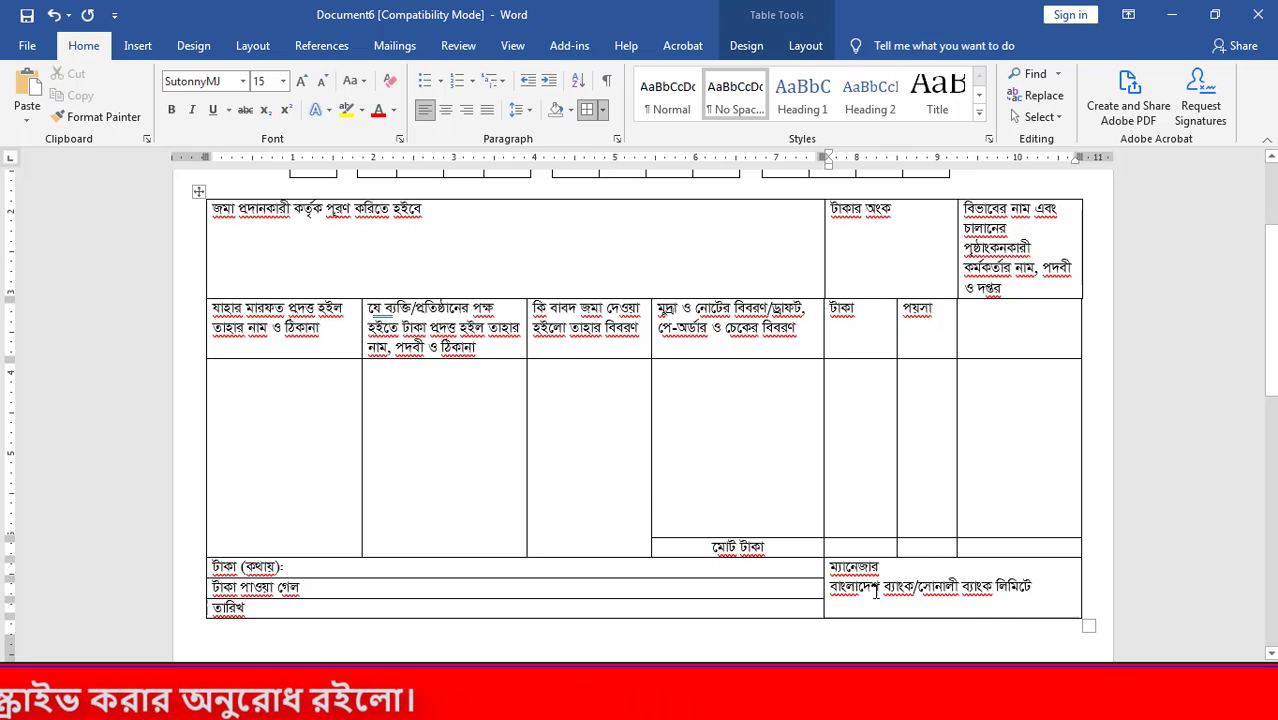
Check the signature block in Illustrator, and align the two signature lines in Word to the bottom centre of their cell.
drag(1040, 588, 834, 566)
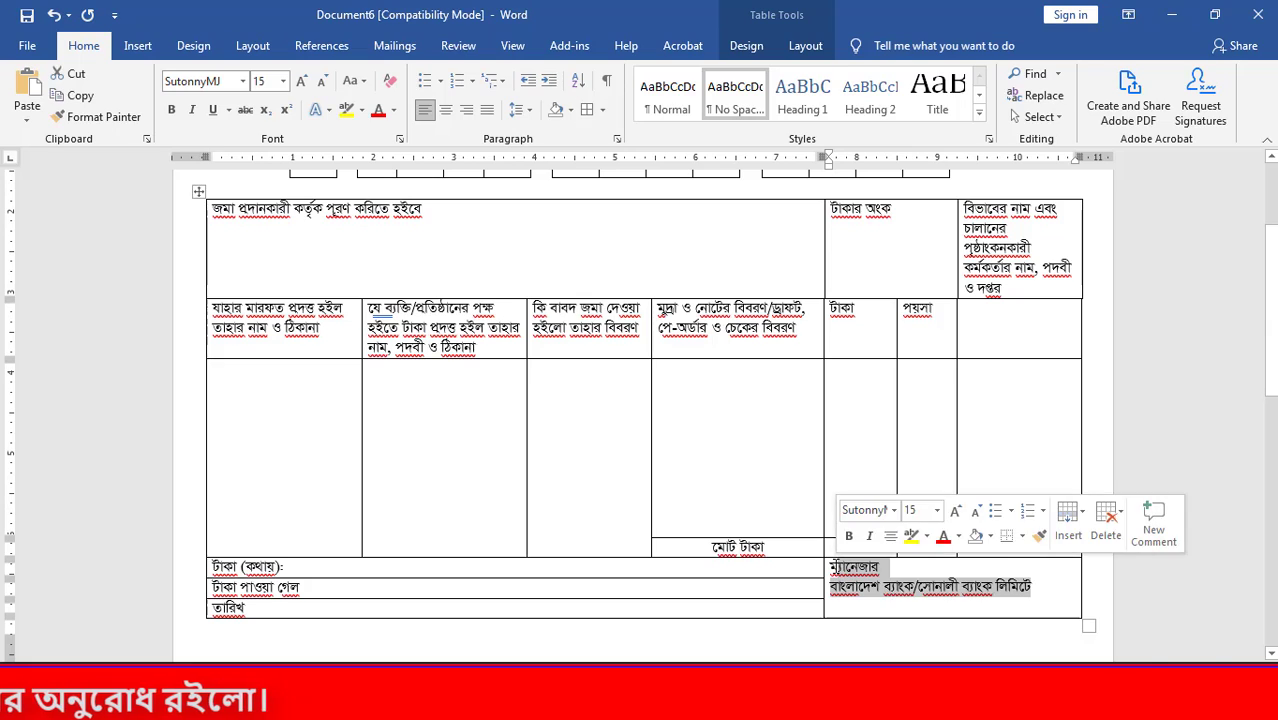
key(alt+Tab)
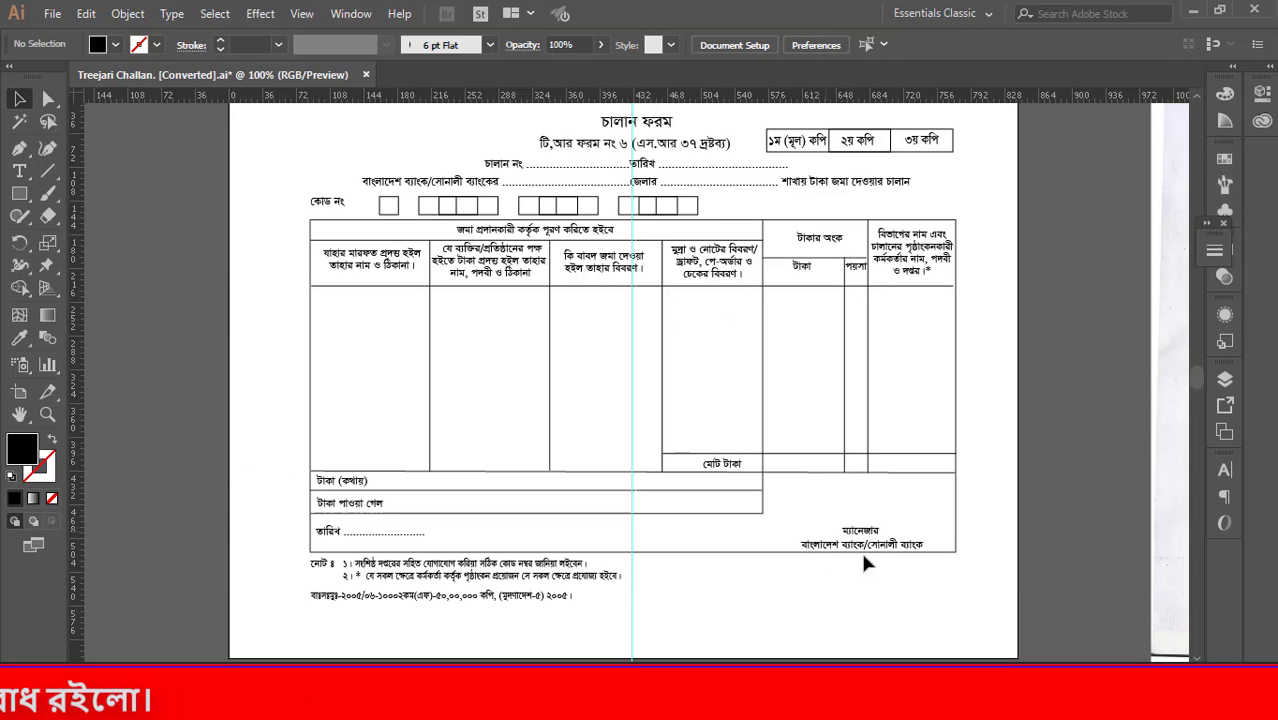
key(alt+Tab)
click(1057, 595)
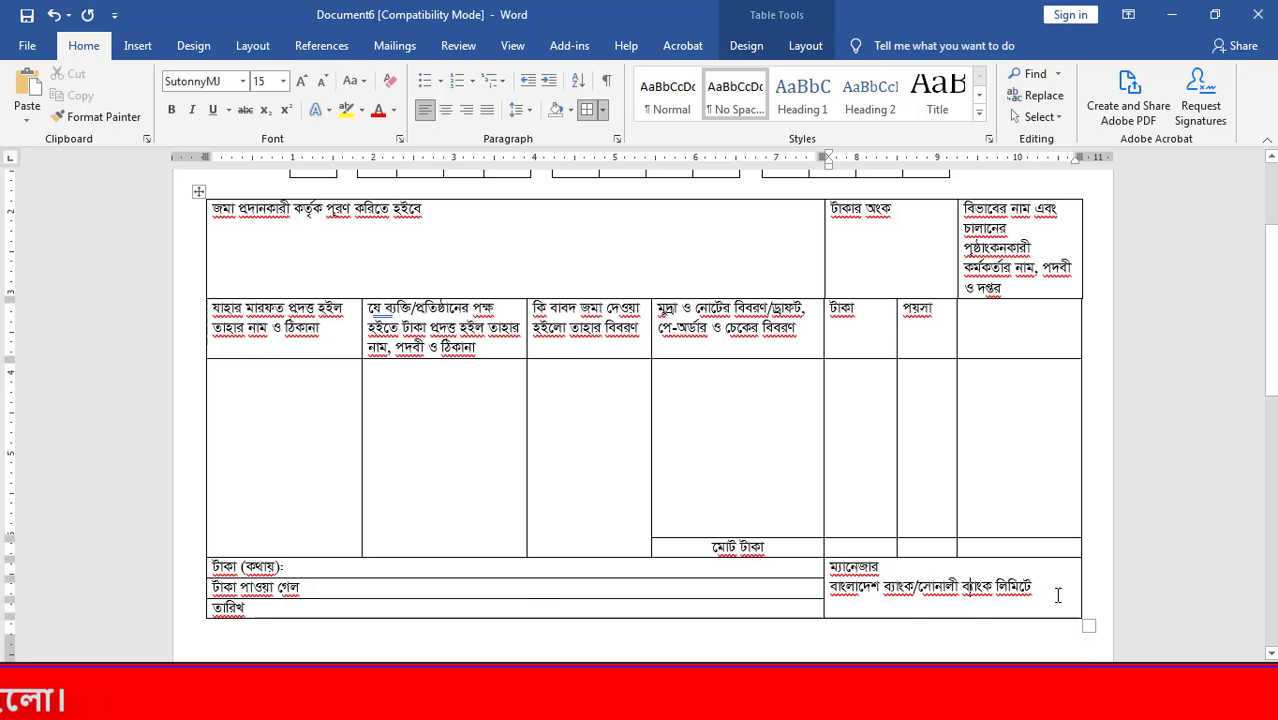
drag(1040, 588, 838, 566)
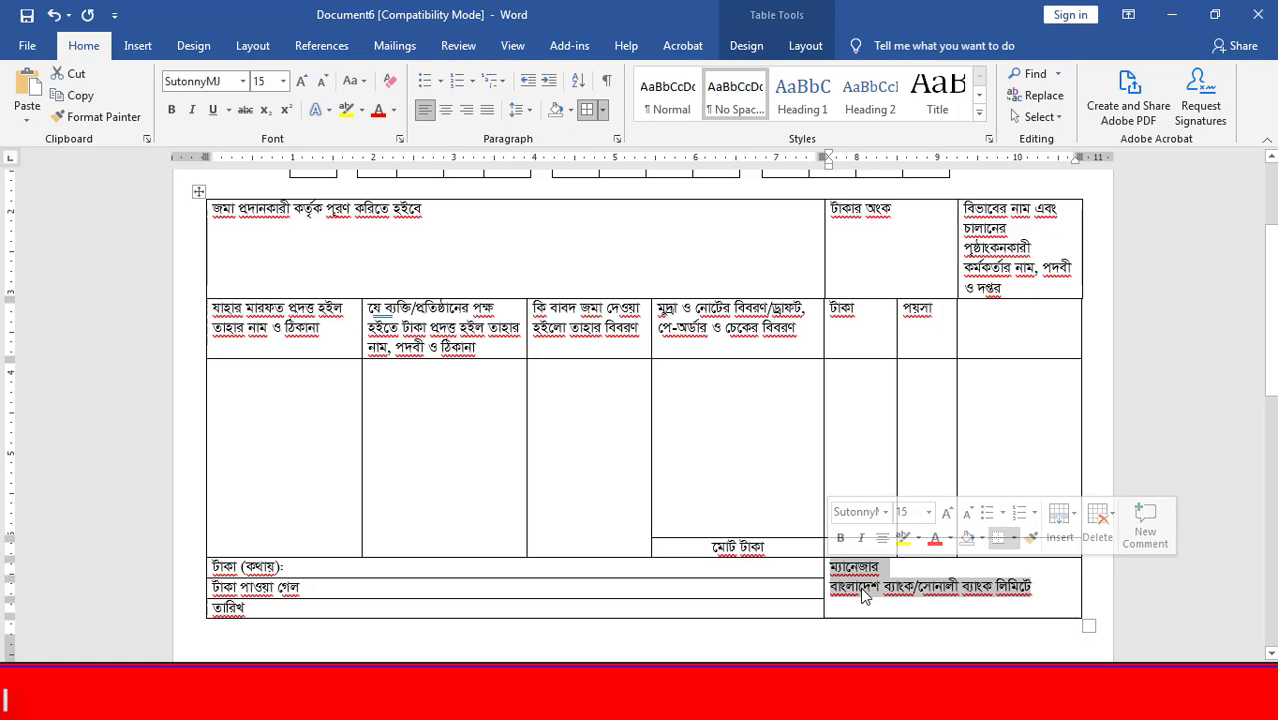
right_click(864, 580)
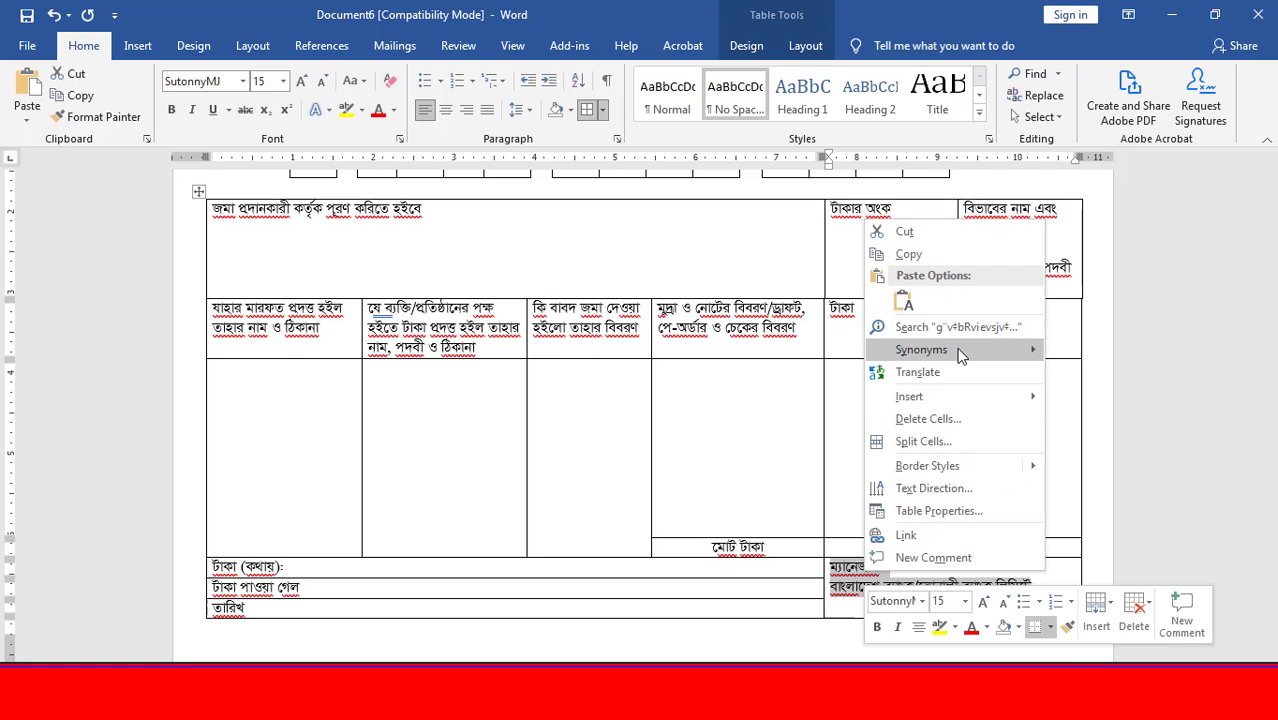
click(746, 45)
click(822, 44)
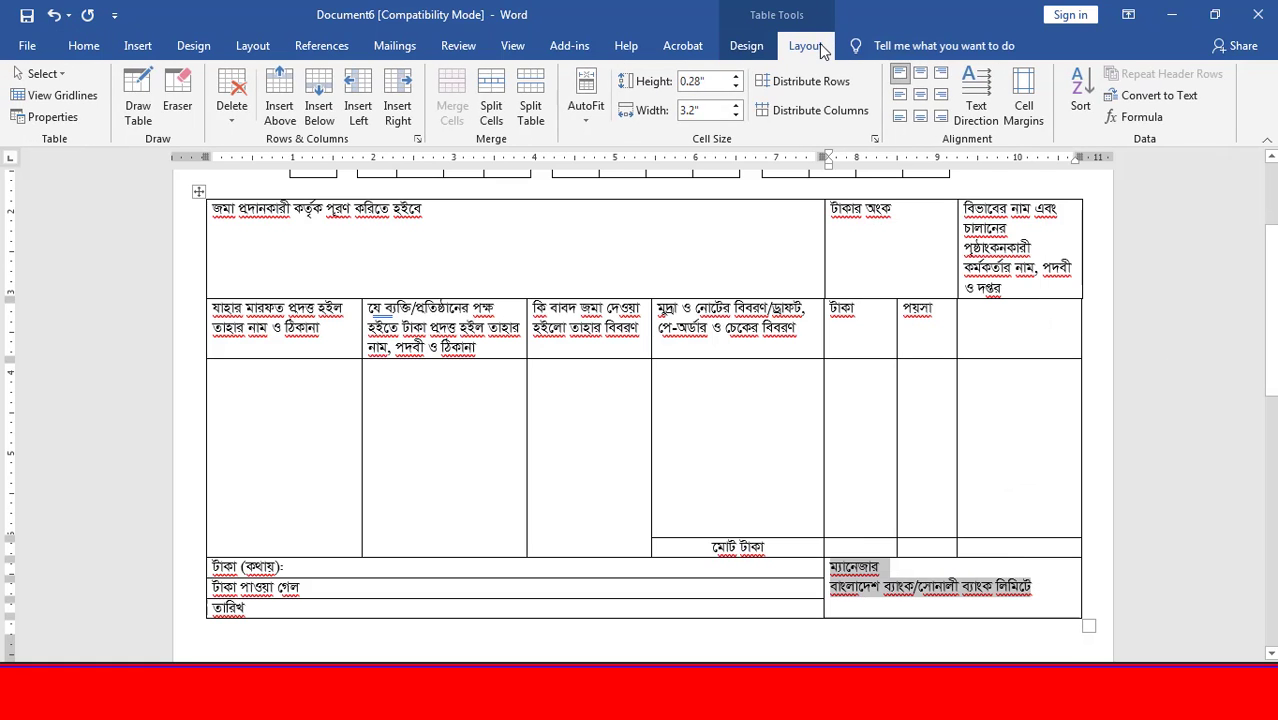
click(921, 117)
click(991, 587)
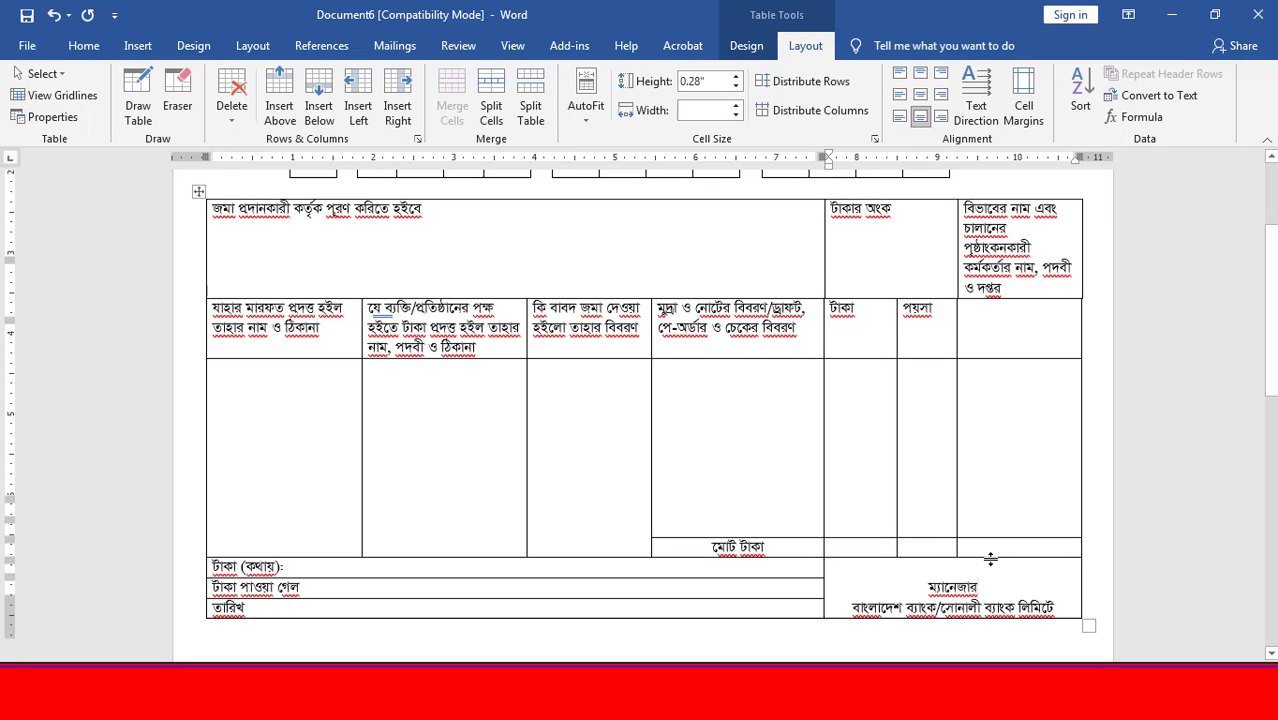
Examine the date row and the notes below the table in the Illustrator original.
scroll(911, 549, down, 1)
drag(911, 549, 1060, 572)
scroll(557, 566, down, 1)
click(471, 553)
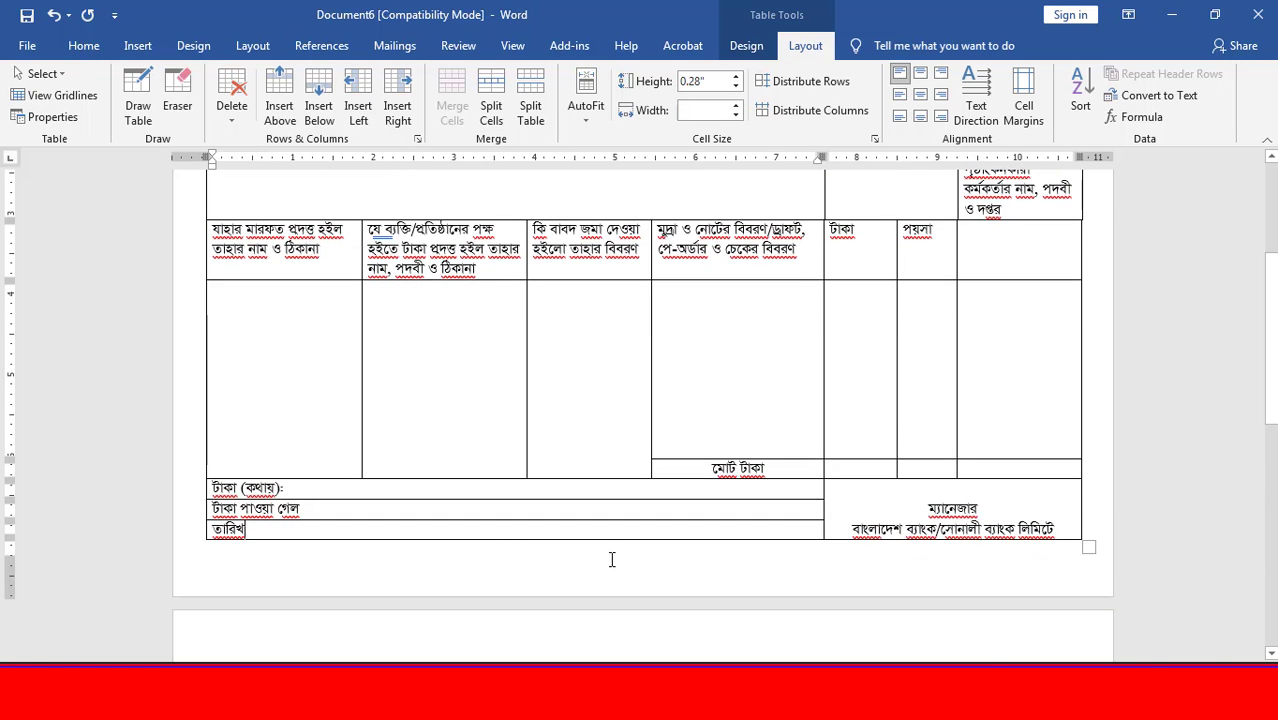
key(alt+Tab)
scroll(537, 557, down, 1)
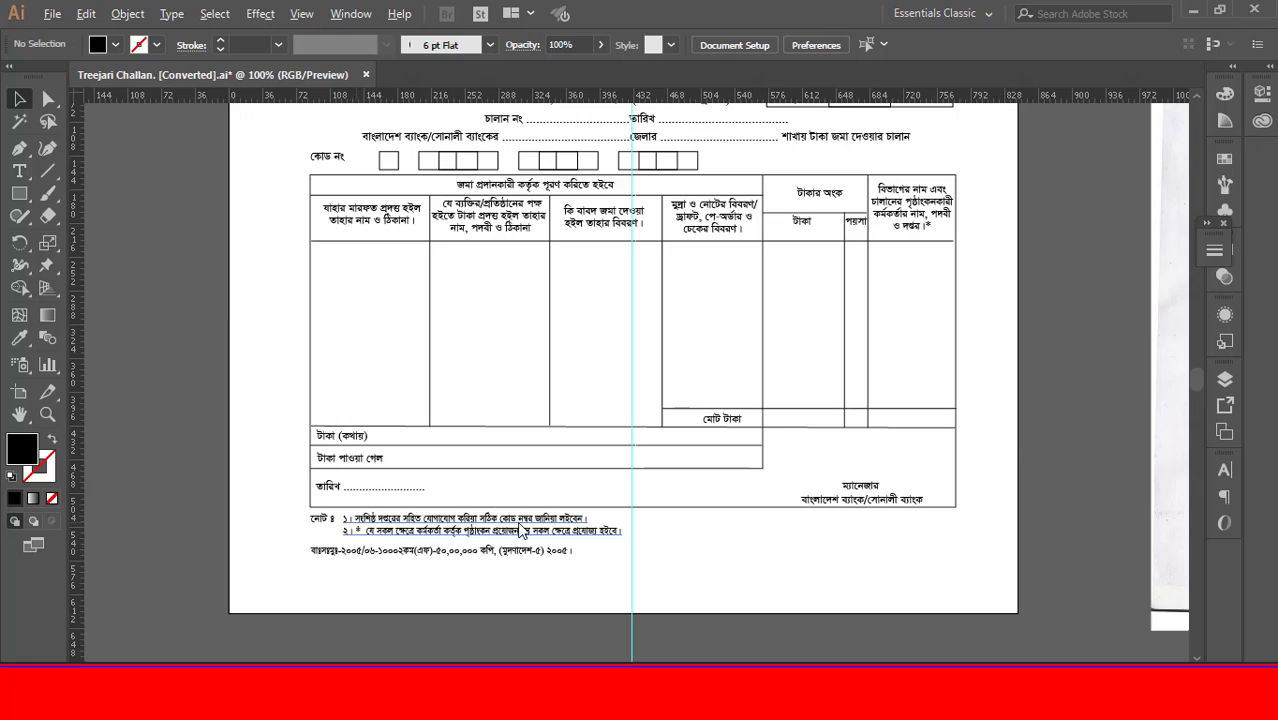
key(alt+Tab)
Shorten the tall body row in Word by deleting two blank lines from its পয়সা cell.
scroll(1171, 546, down, 1)
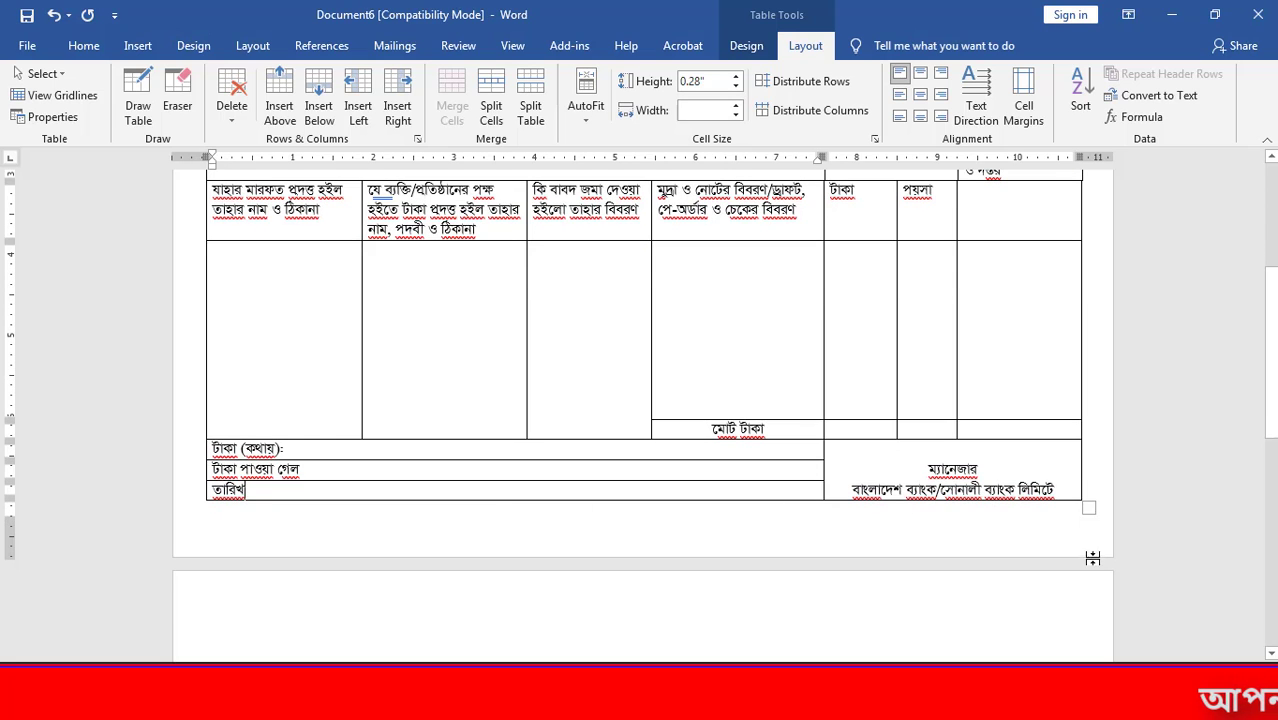
scroll(379, 491, down, 1)
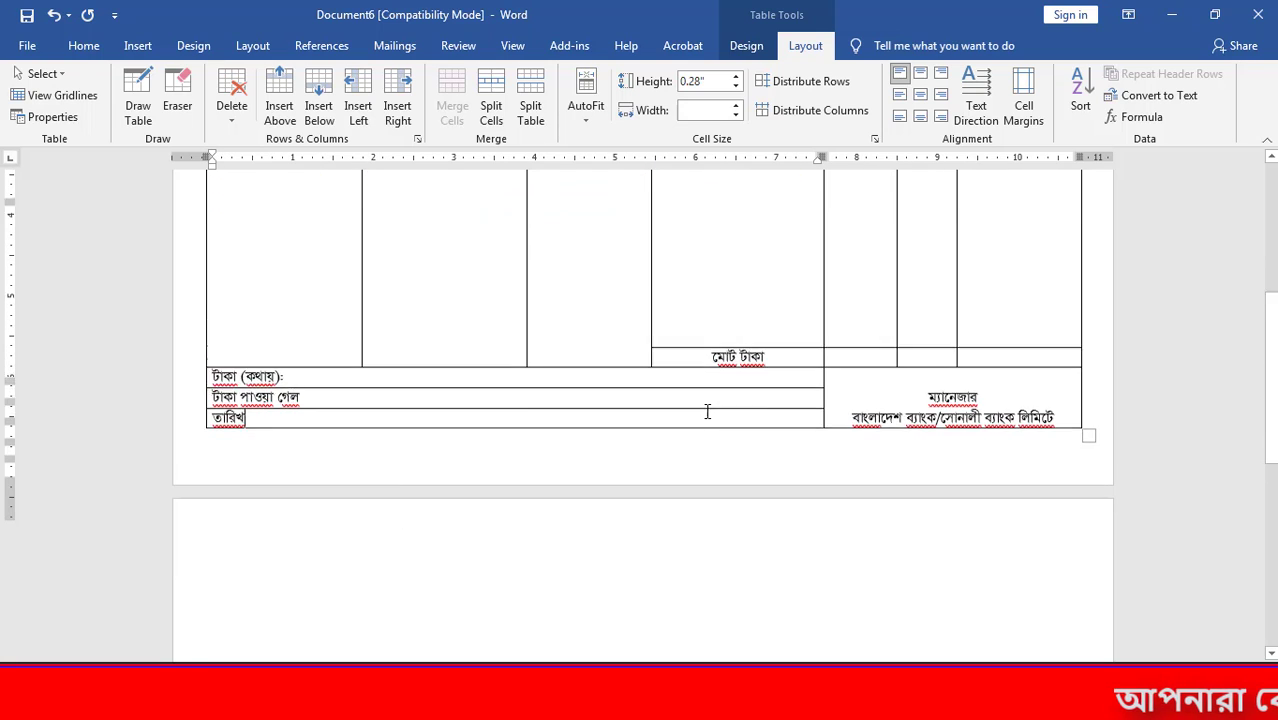
scroll(707, 408, up, 1)
click(921, 290)
key(Delete)
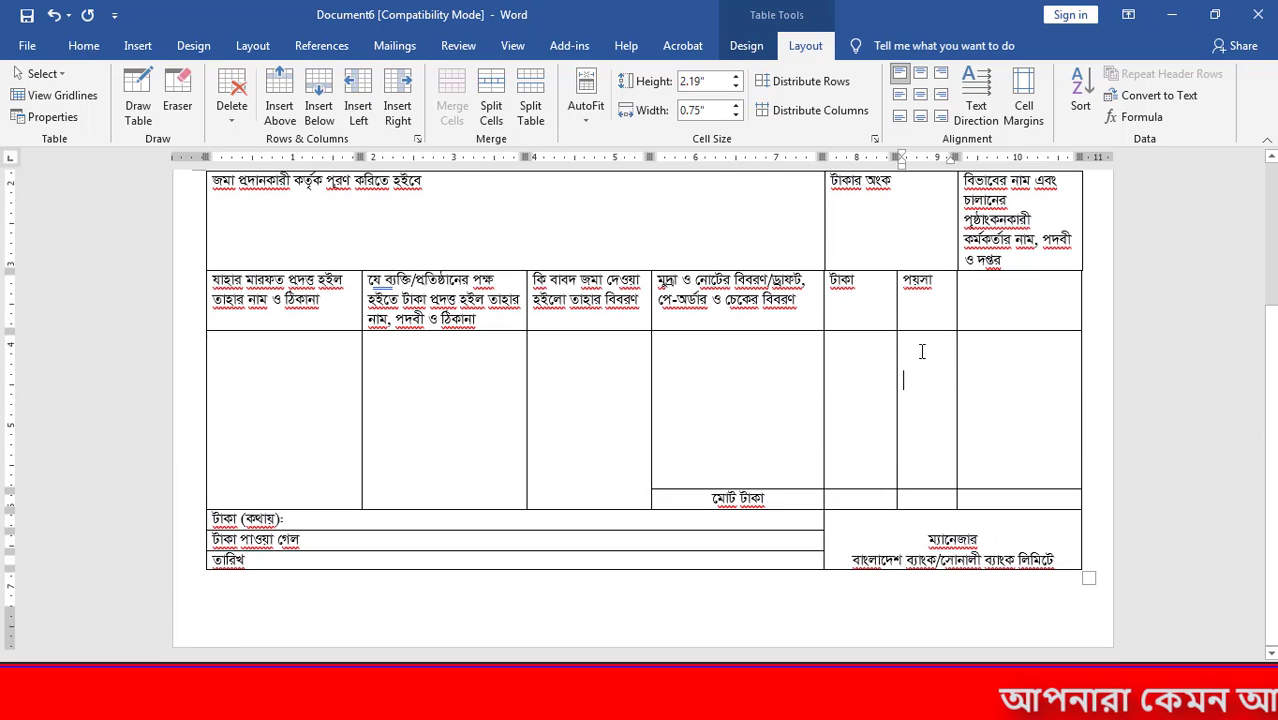
key(Delete)
Below the table, leave a blank line and enter "নোট: ১। সংশ্লিষ্ট দপ্তরের সহিত যোগাযোগ করিয়া কোড নম্বর জানিয়া লইবেন।".
click(367, 573)
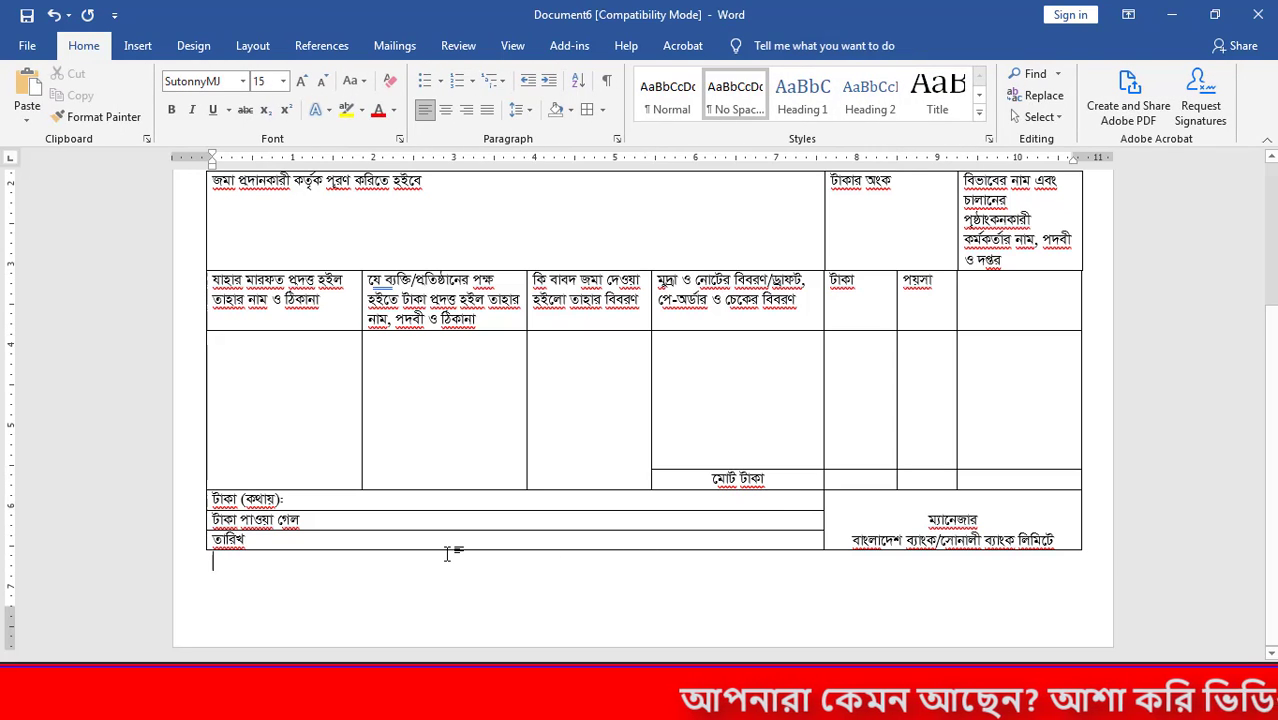
key(Return)
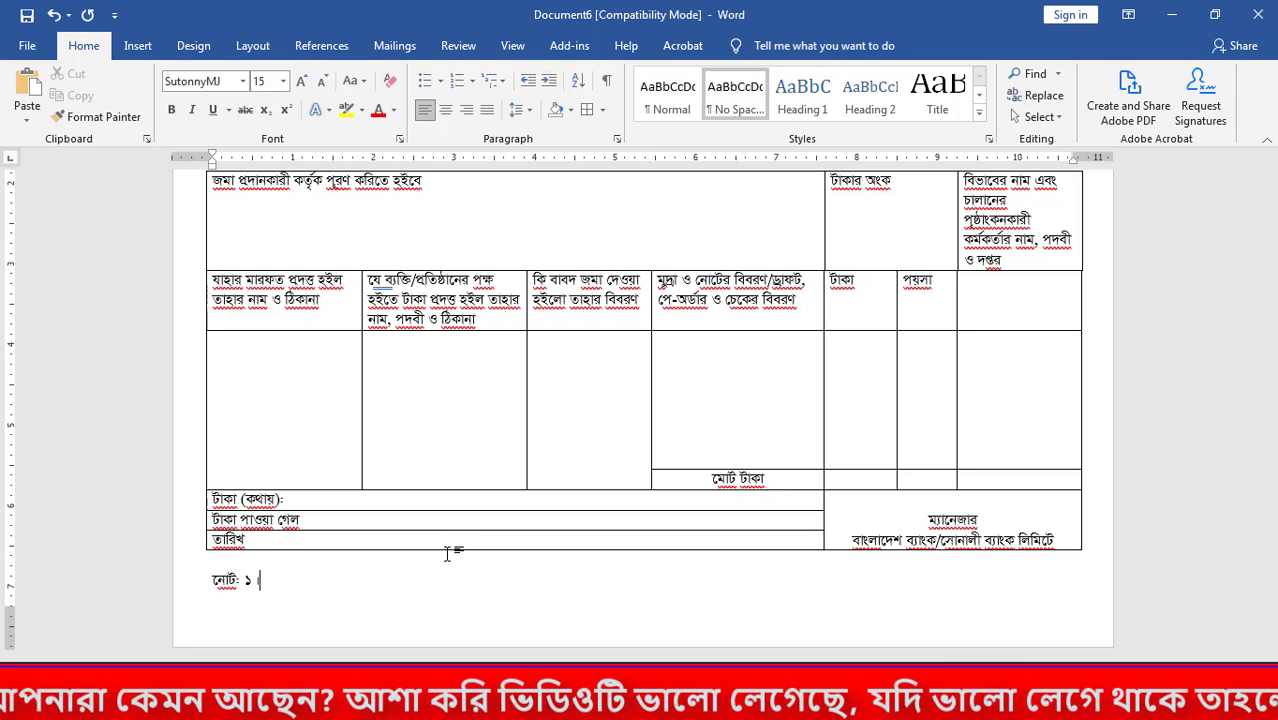
text(ি)
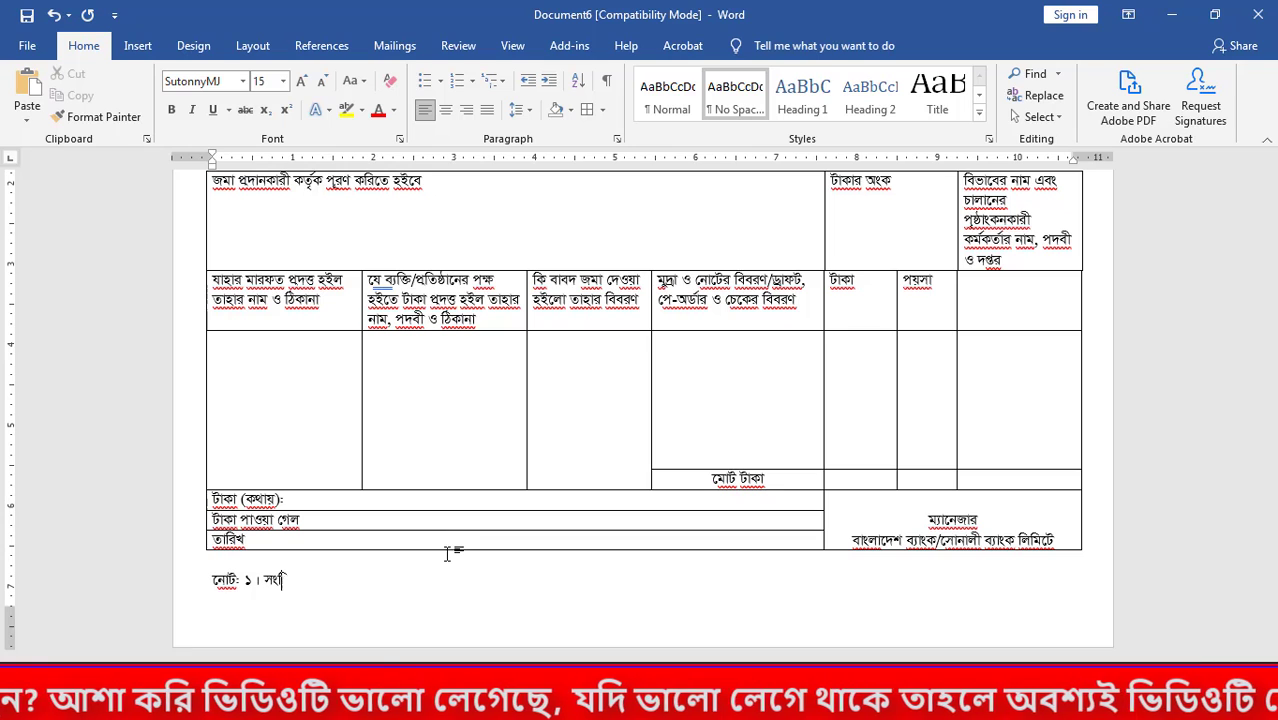
text( সহিত যোগাযোগ করে)
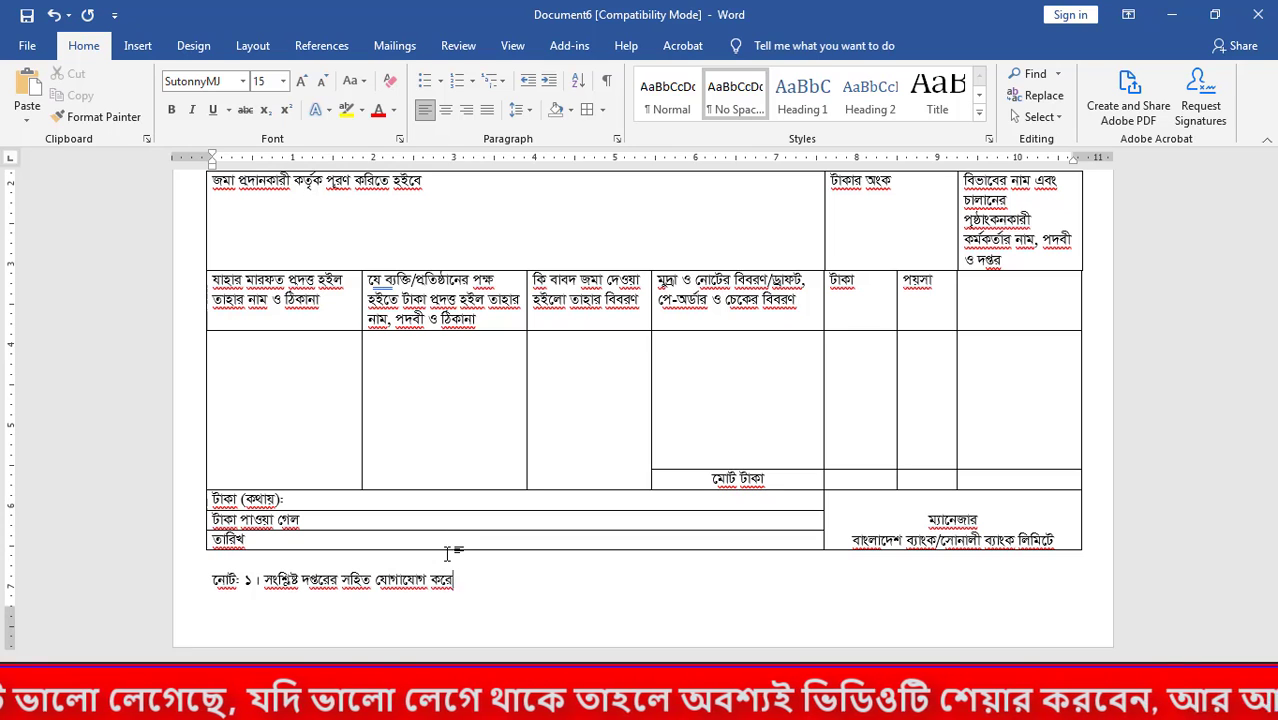
text( কোড নম্বর জানিয়া লইবেন।)
Add the second note line "২। * যেসকল ক্ষেত্রে কর্মকর্তা কর্তৃক পৃষ্ঠাংকন প্রয়োজন, সে সকল ক্ষেত্রে প্রযোজ্য হইবে।".
key(Return)
text(২। * যেসকল)
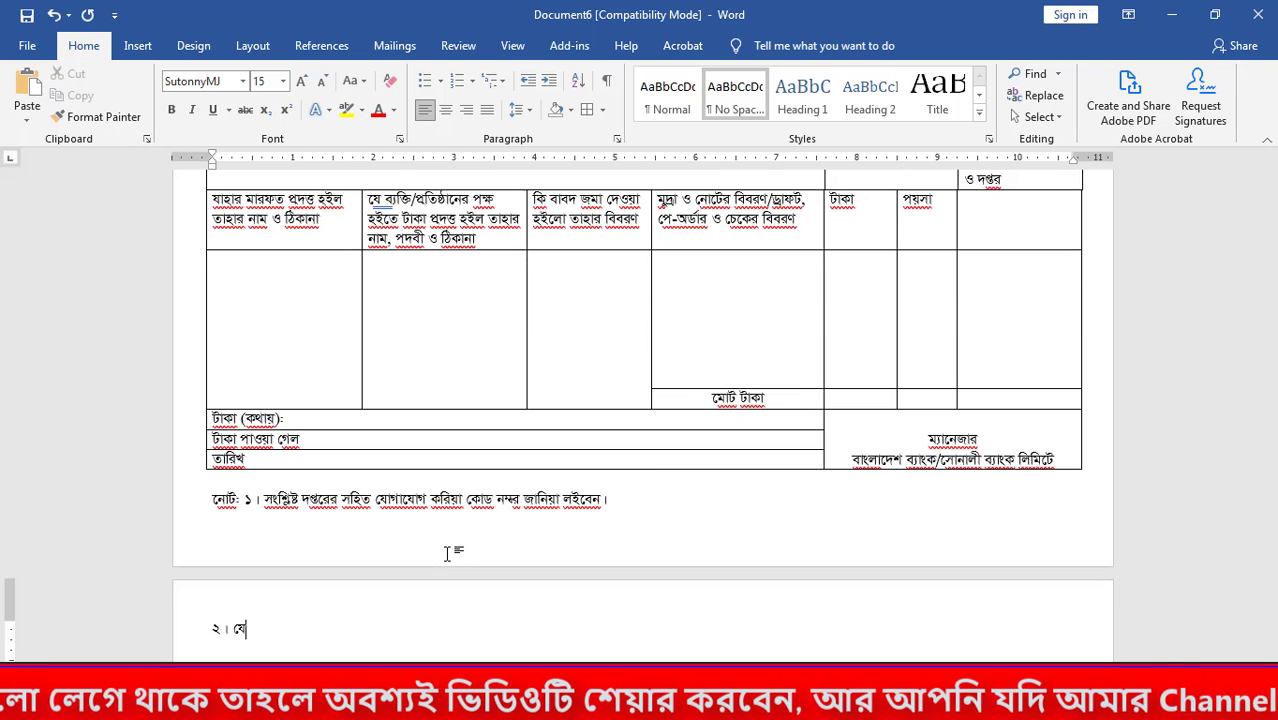
text( ক্ষেত্রে কর্মকর্তা কর্তৃক প)
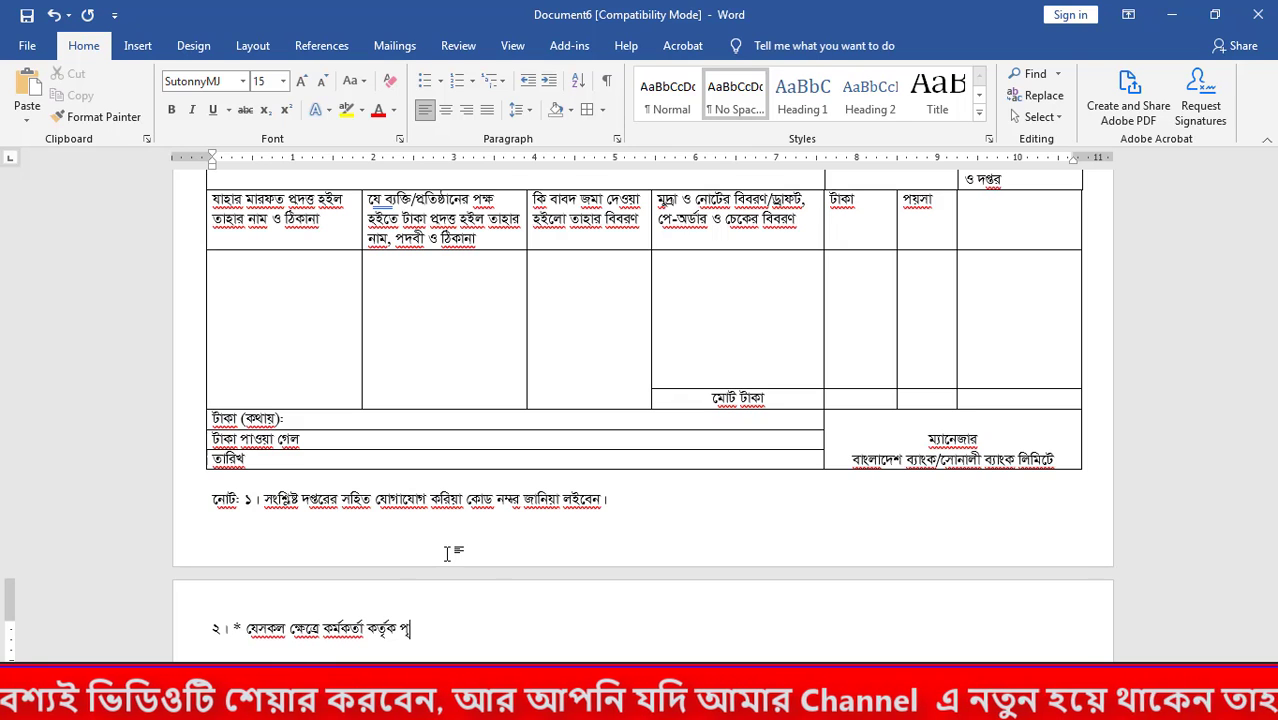
text(ৃষ্ঠাংকন প্রয়োজন, সে সকল ক্ষেত্রে প্রযোজ্য হইবে।)
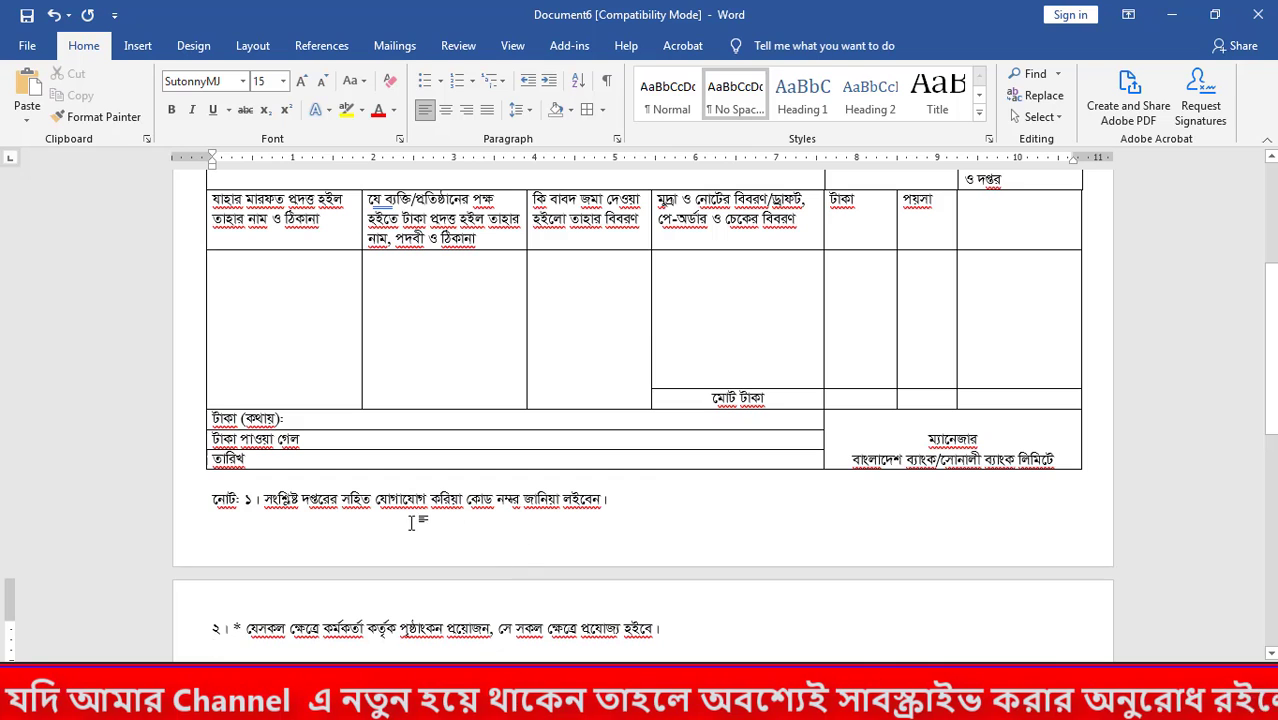
Reduce the font size of the blank line between the table and the notes to 11.
click(620, 500)
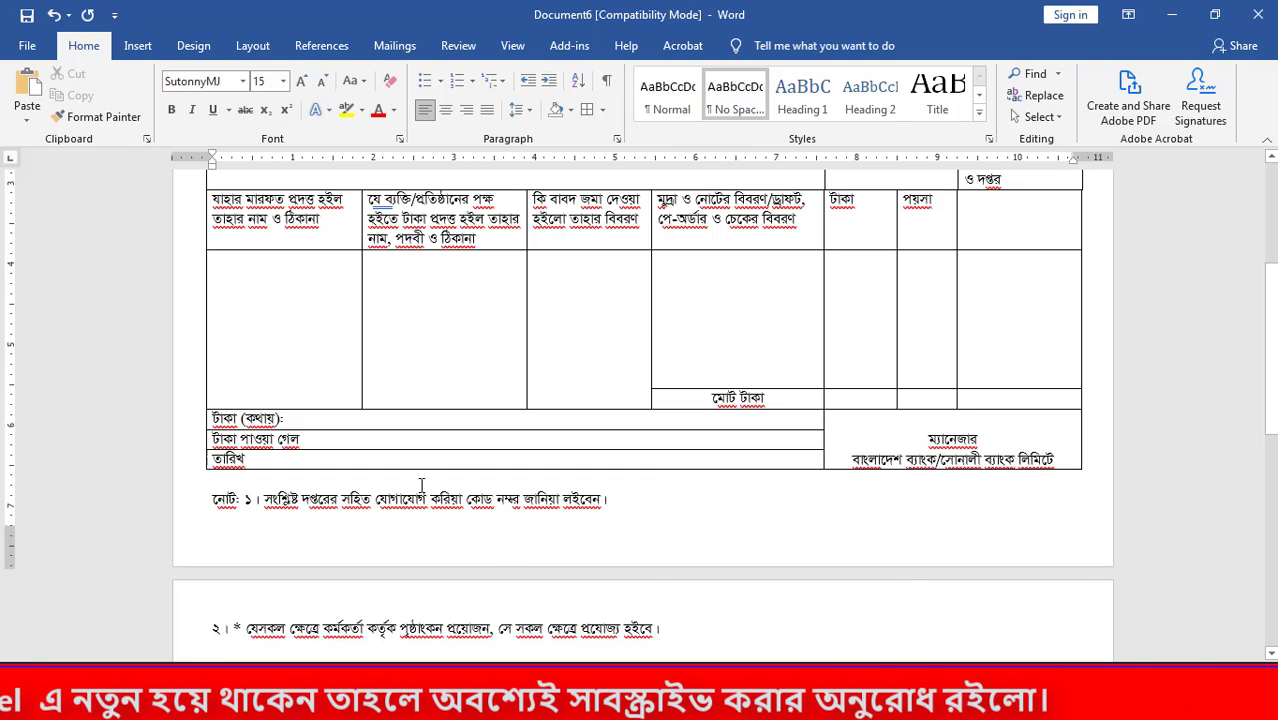
key(ctrl+[)
key(ctrl+[)
key(ctrl+[)
key(ctrl+[)
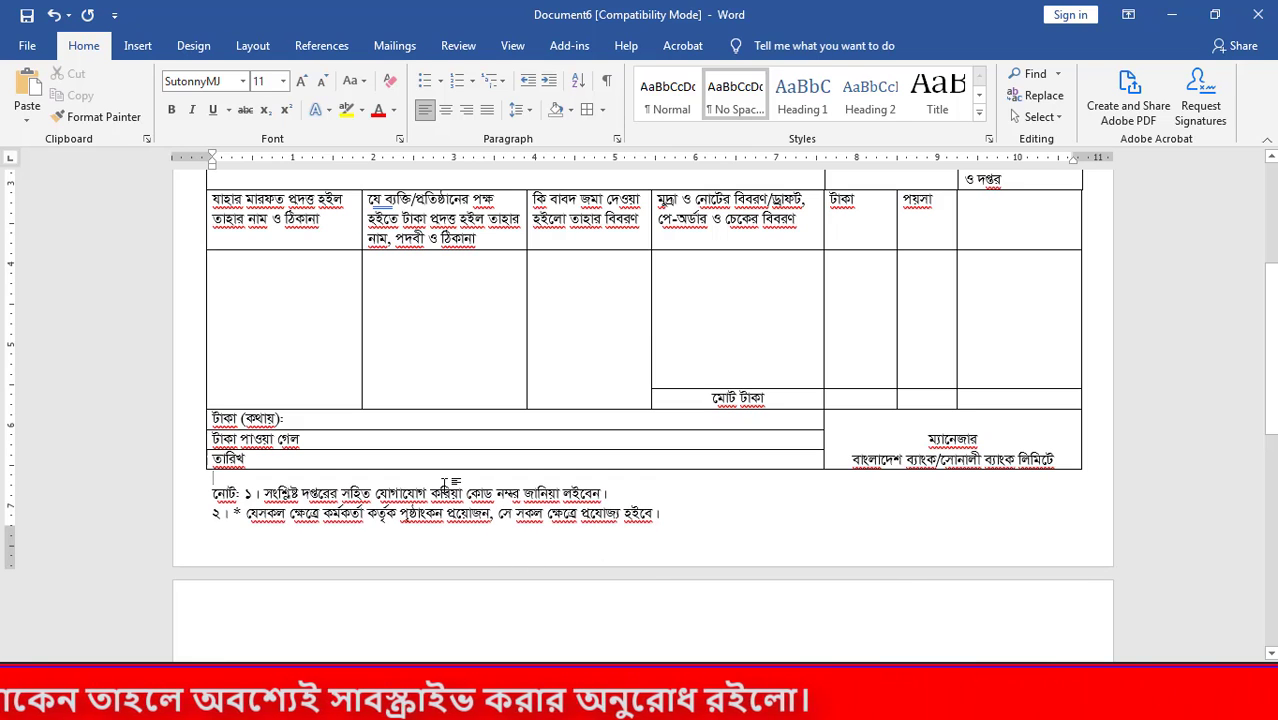
Widen the deposit table's last column slightly at the expense of the পয়সা column, to a text width of about 1.45 inches.
scroll(445, 483, up, 5)
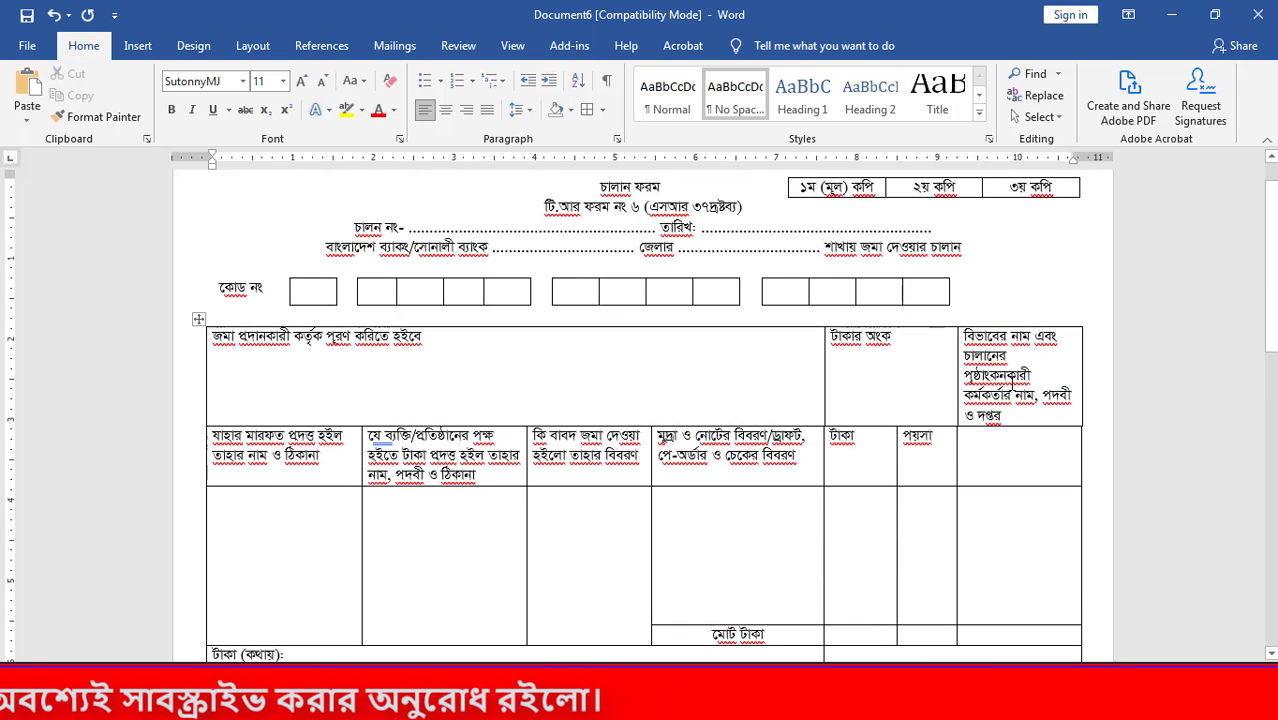
drag(1012, 380, 713, 380)
click(743, 455)
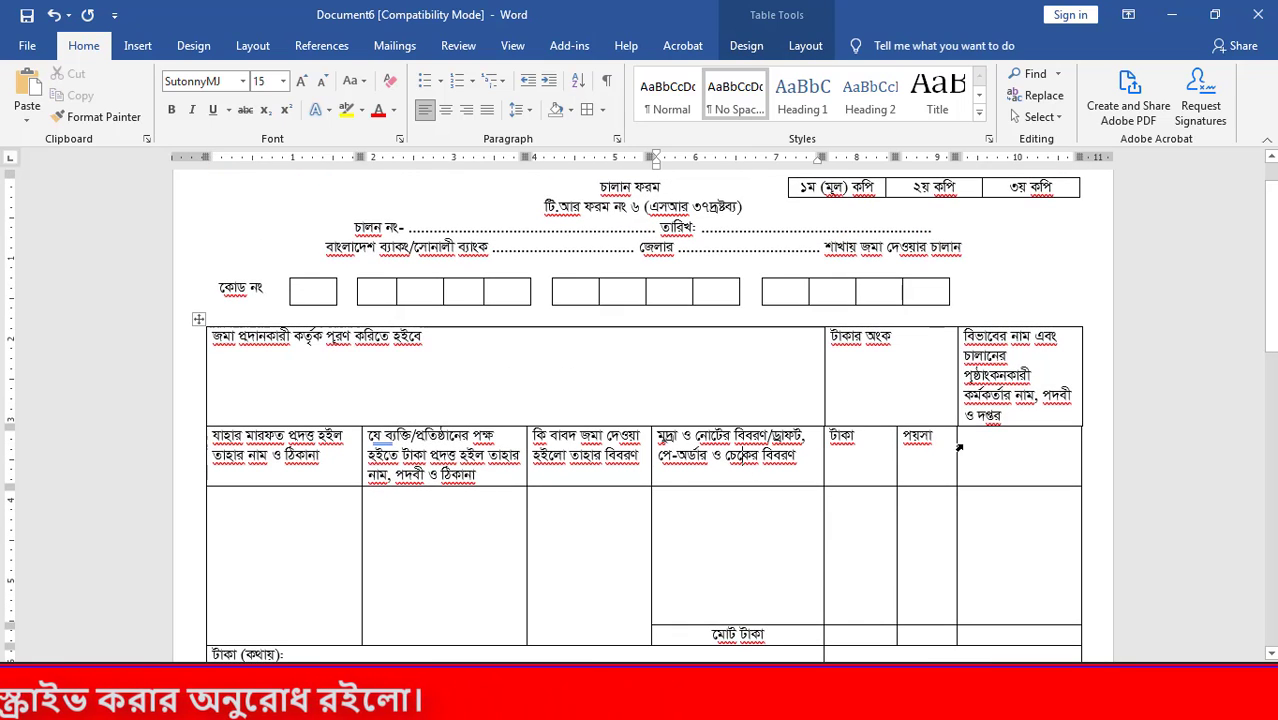
drag(1001, 415, 1008, 458)
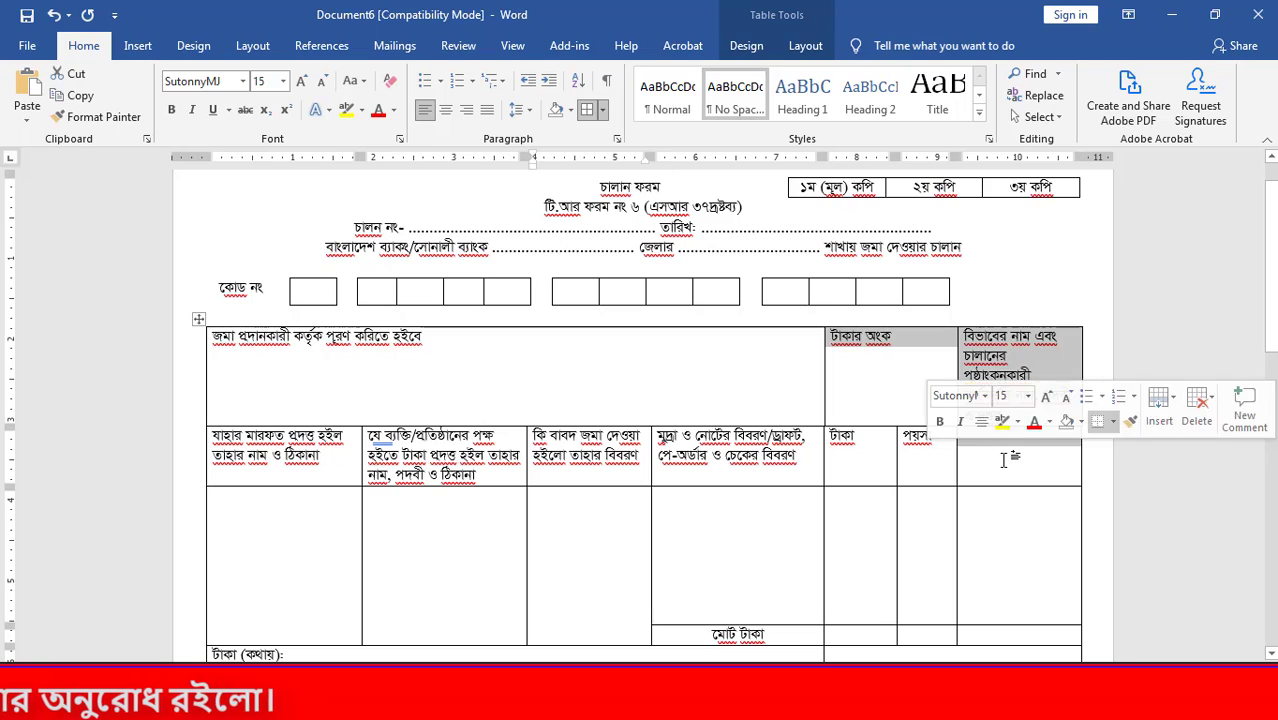
click(1010, 459)
drag(953, 378, 949, 378)
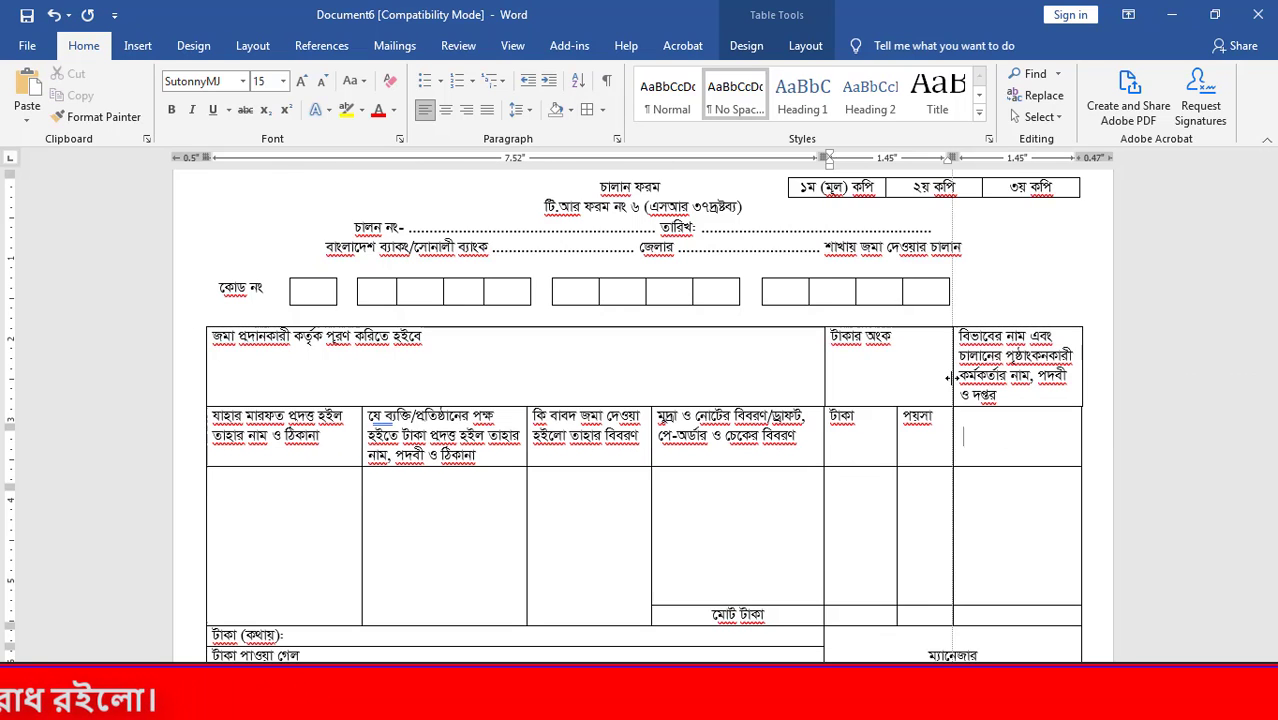
drag(1011, 421, 989, 391)
right_click(989, 393)
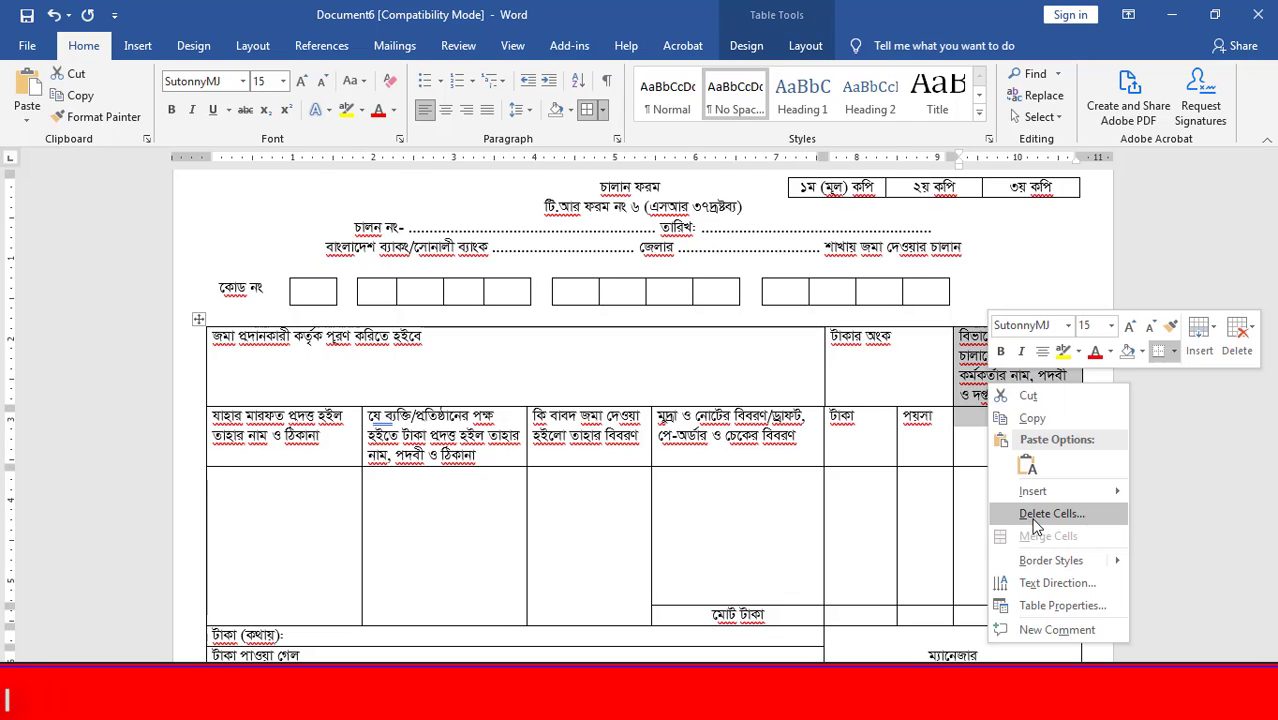
key(Escape)
click(1060, 428)
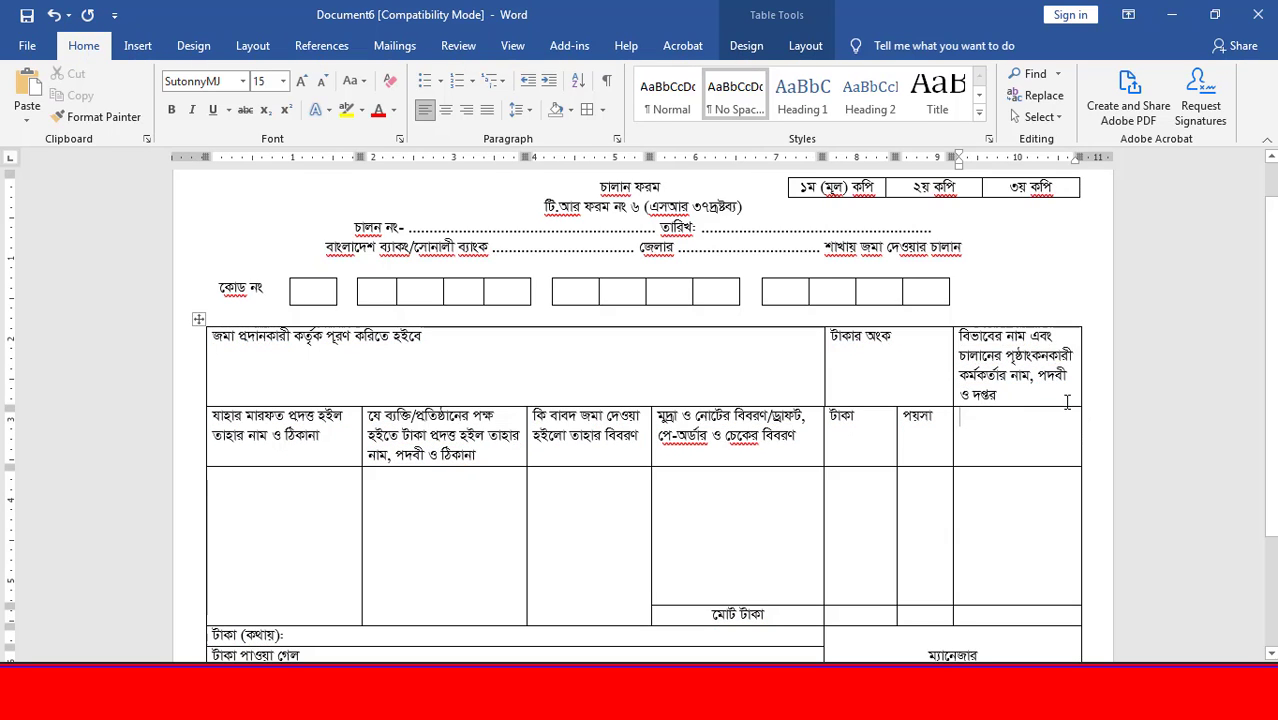
Merge the last column's heading cell containing বিভাবের নাম with the empty cell directly below it.
drag(1068, 398, 1028, 421)
right_click(1028, 421)
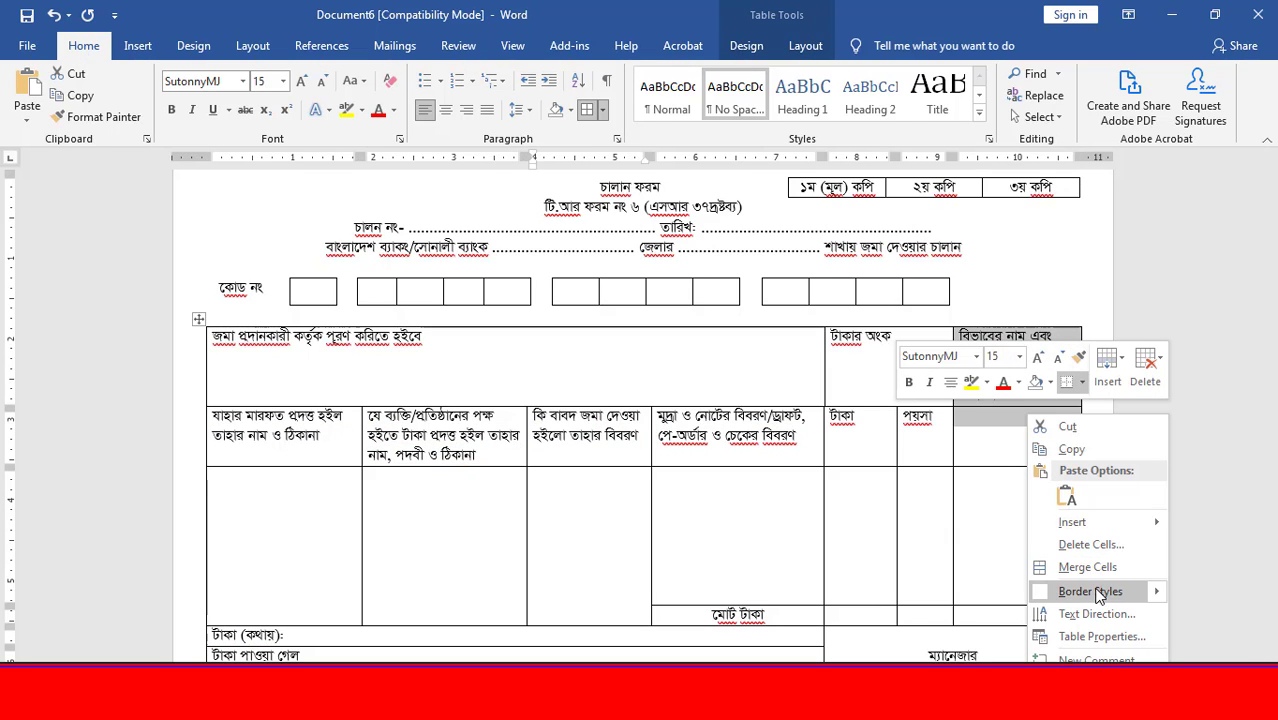
click(1070, 566)
click(1057, 527)
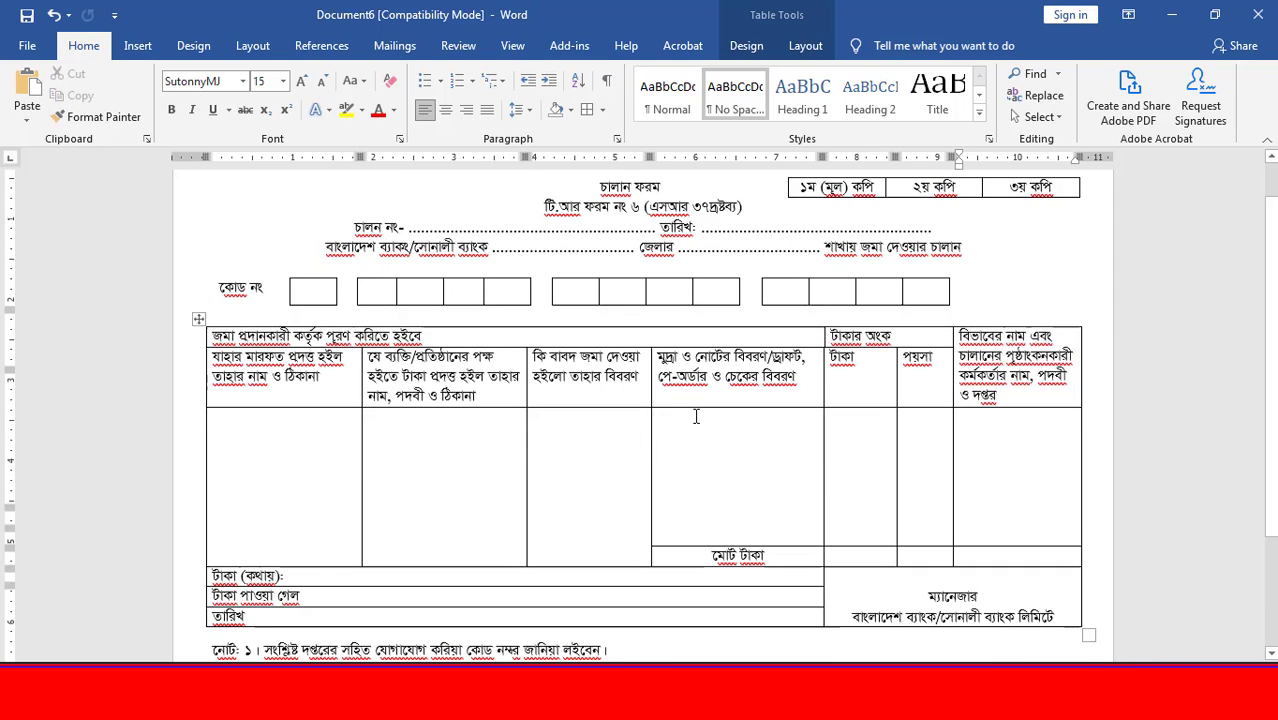
Add four blank lines in the পয়সা cell of the table's large body row to make the row taller.
scroll(698, 414, down, 3)
scroll(873, 413, up, 2)
click(919, 397)
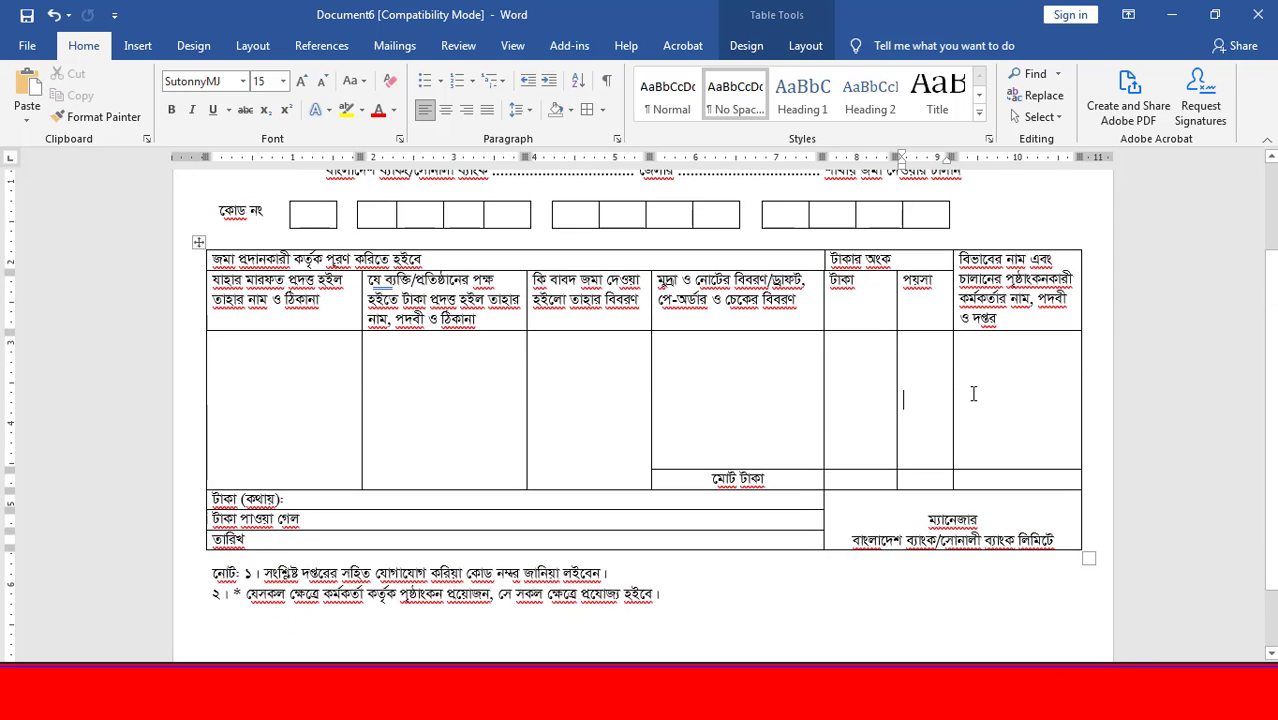
key(Return)
key(Return)
key(Return)
key(Return)
scroll(824, 405, down, 3)
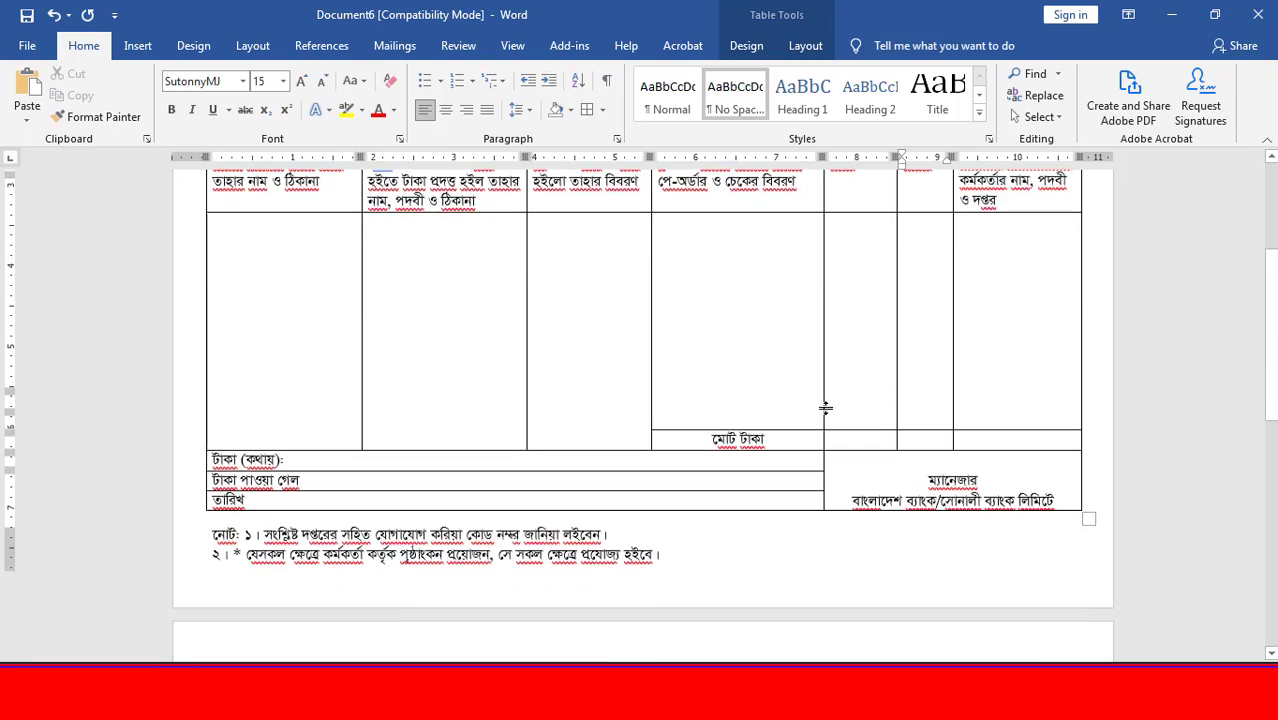
scroll(821, 399, up, 5)
scroll(727, 398, up, 1)
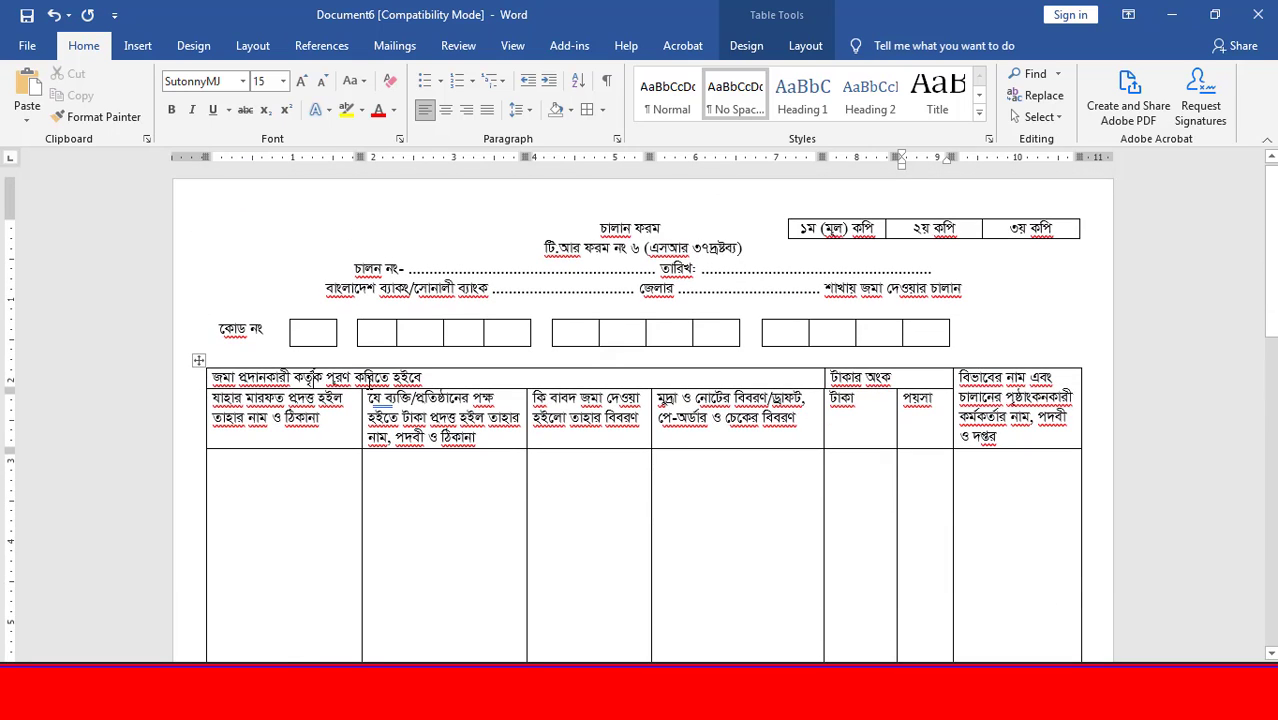
drag(312, 378, 421, 378)
click(268, 416)
drag(300, 428, 750, 426)
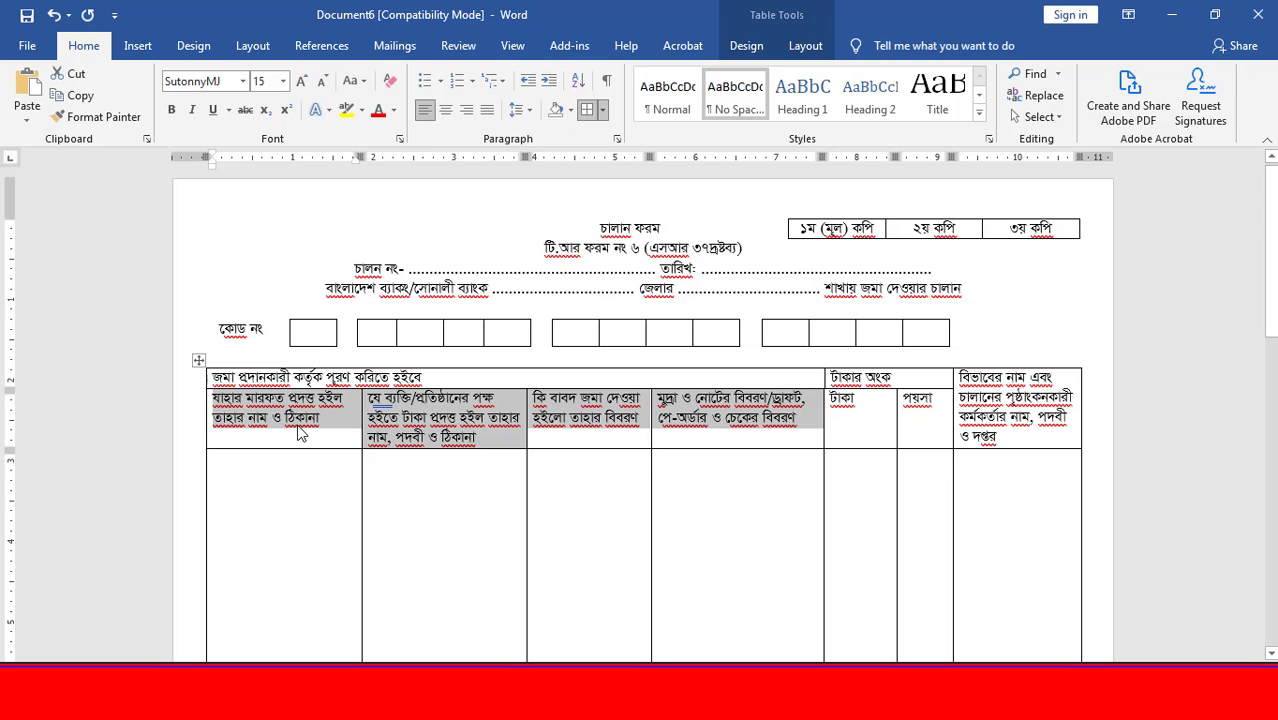
click(268, 416)
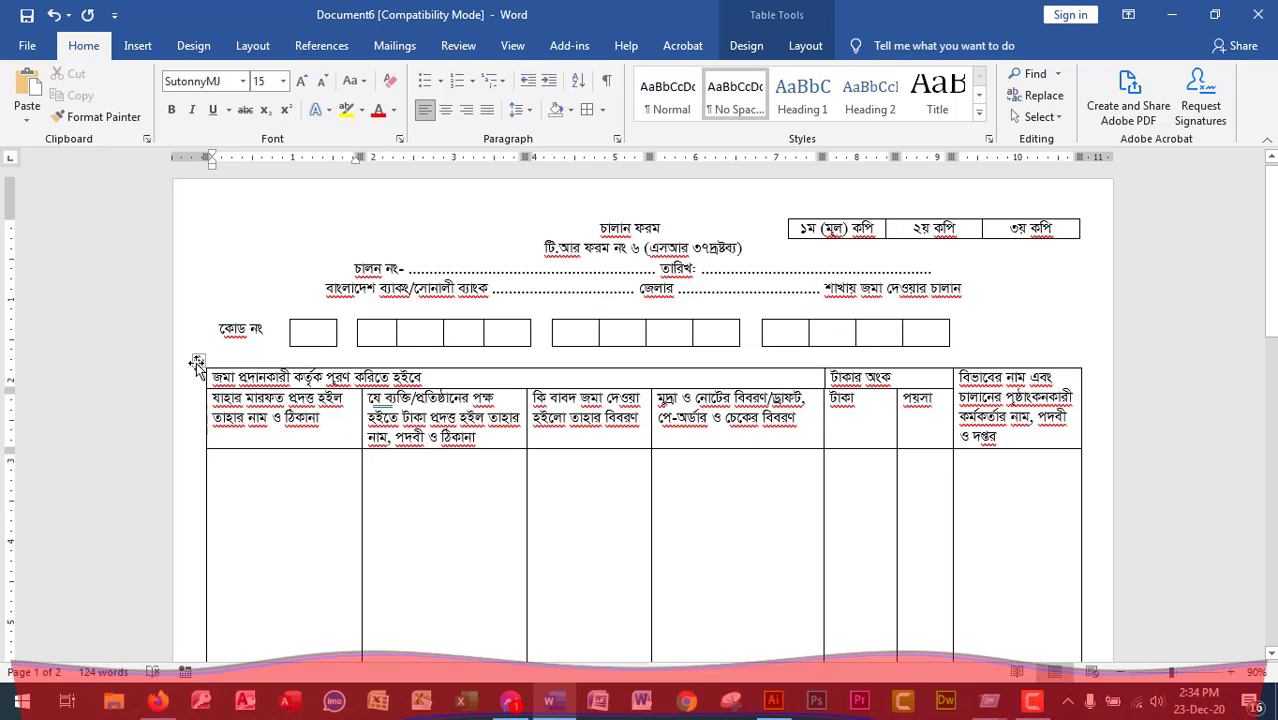
Centre the contents of the deposit table's heading rows and large body row both horizontally and vertically.
drag(276, 378, 1021, 458)
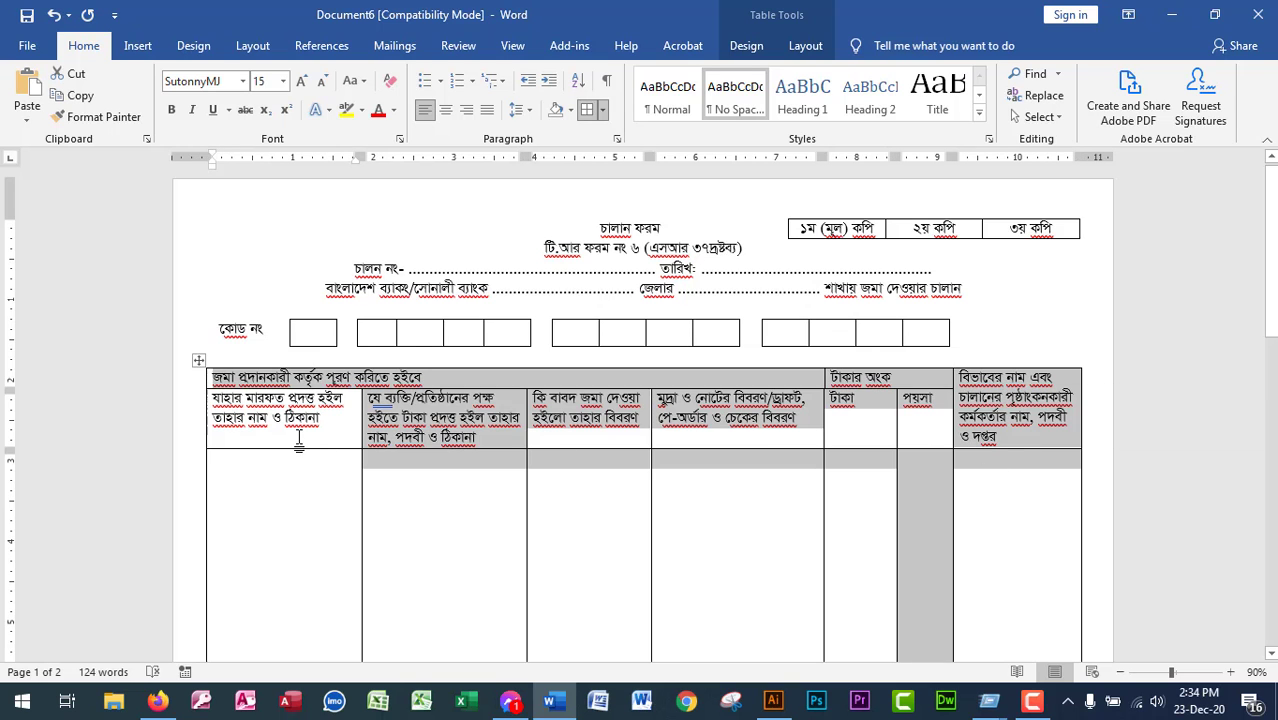
drag(298, 440, 979, 456)
scroll(944, 460, down, 3)
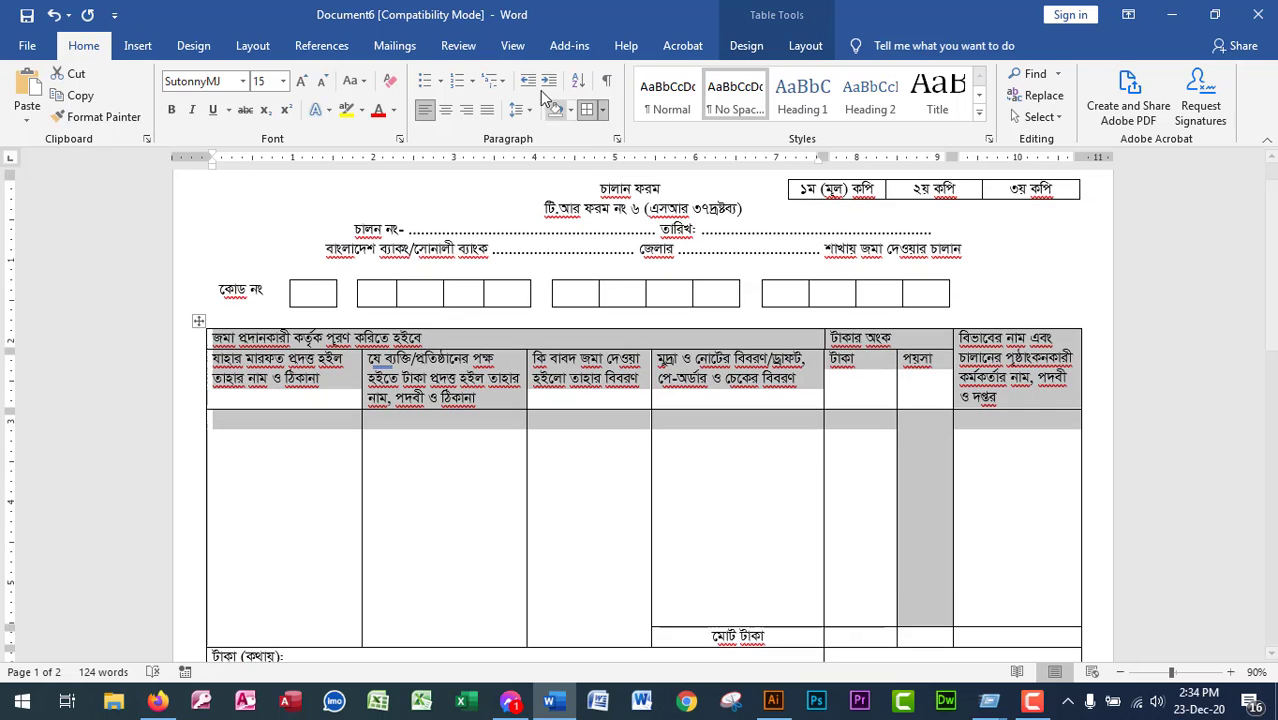
click(805, 45)
click(920, 95)
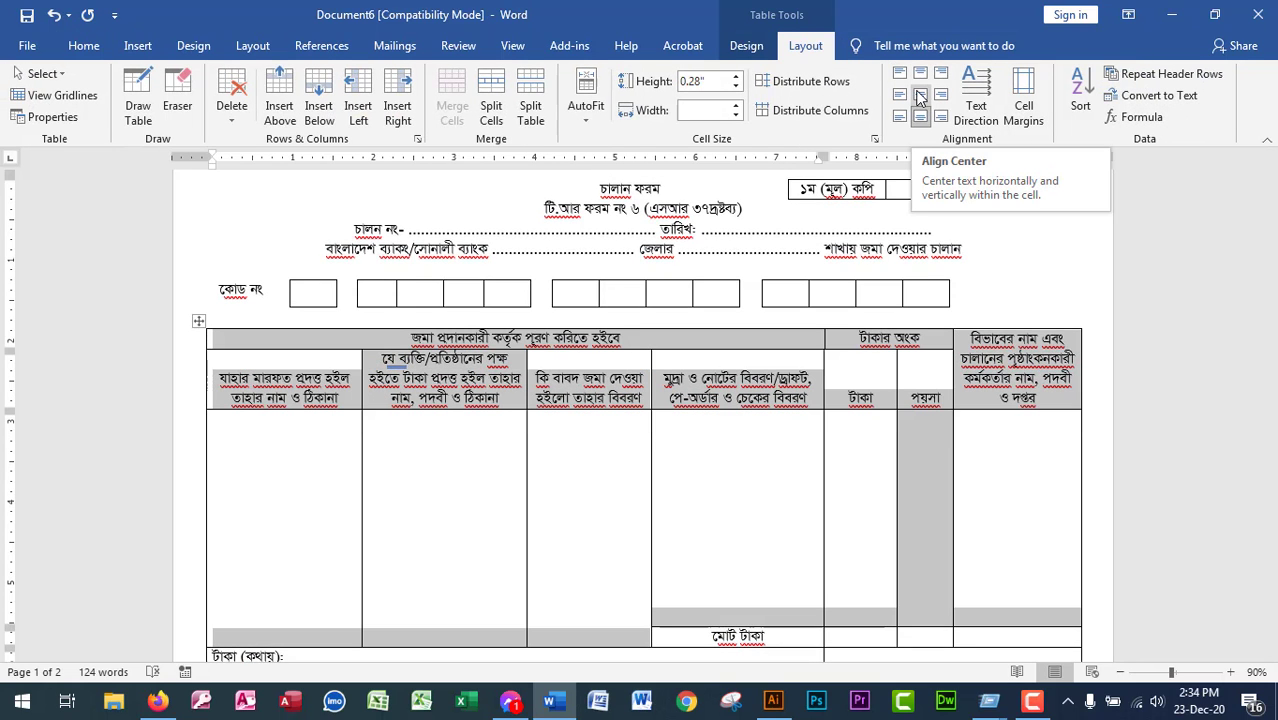
click(918, 95)
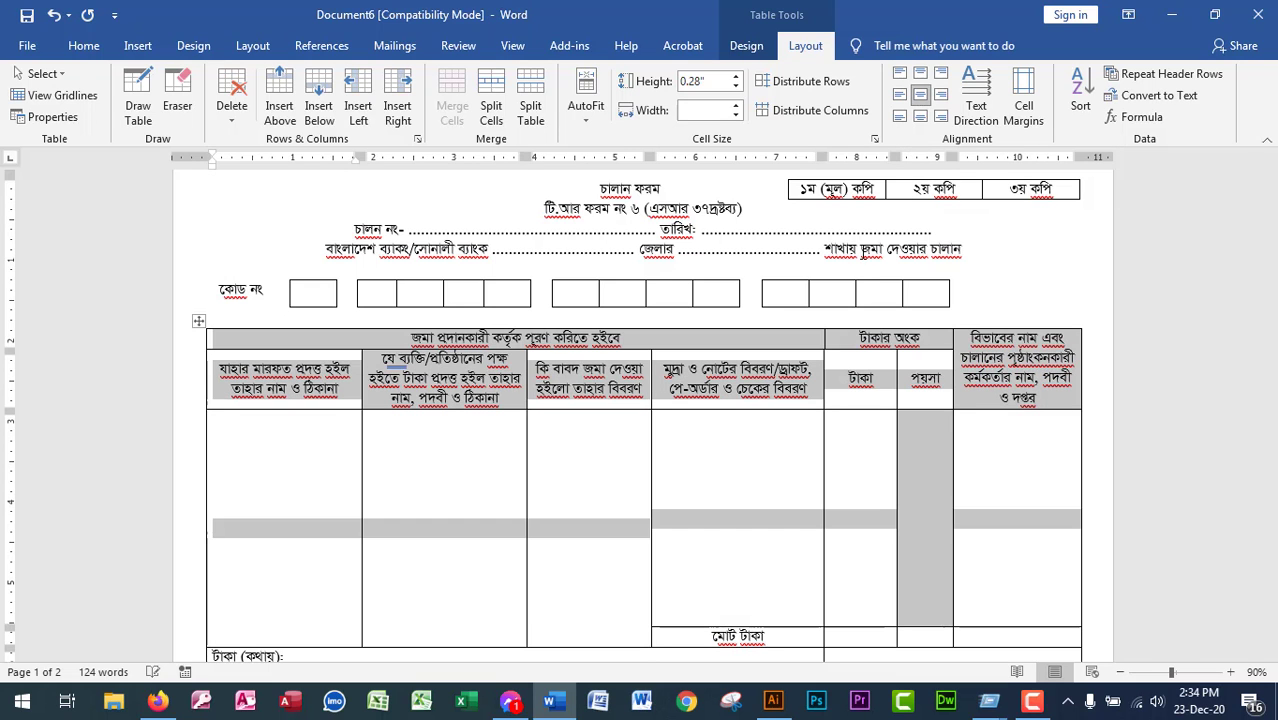
scroll(822, 474, down, 2)
click(978, 414)
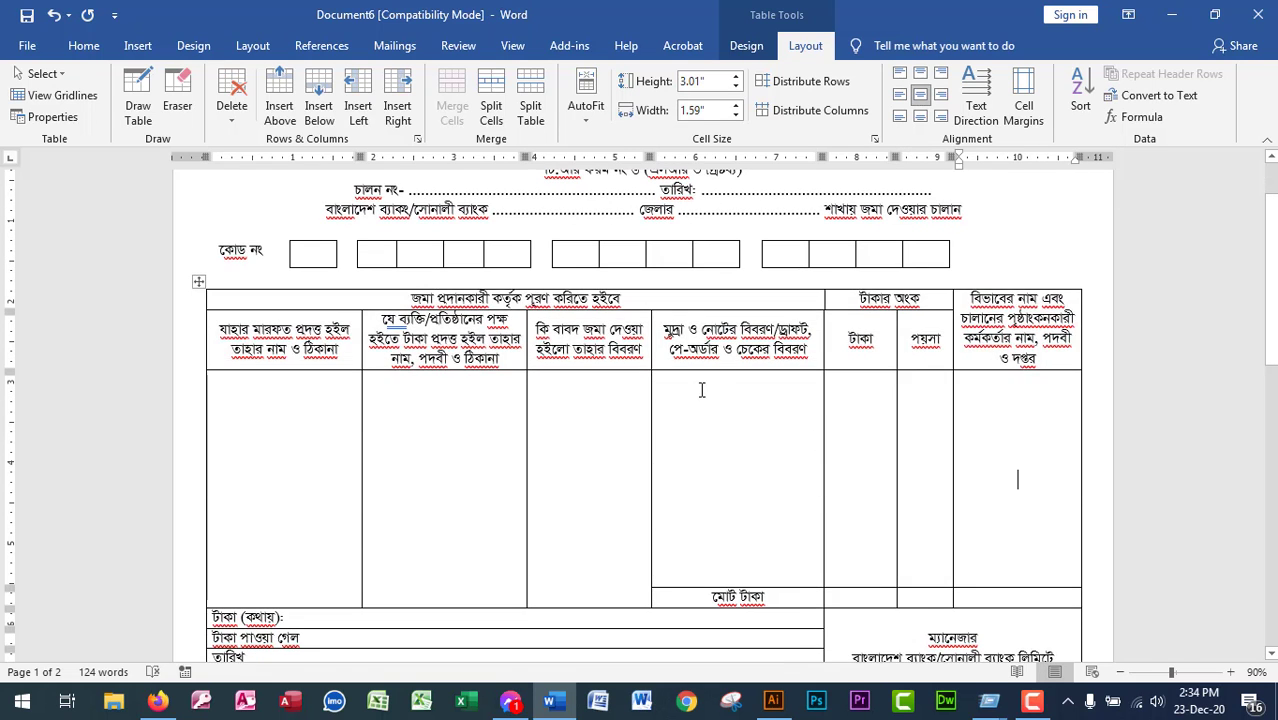
Review the whole form page at a reduced zoom and in the print preview, and return to the document.
scroll(699, 391, down, 3)
scroll(739, 374, up, 3)
scroll(758, 426, up, 3)
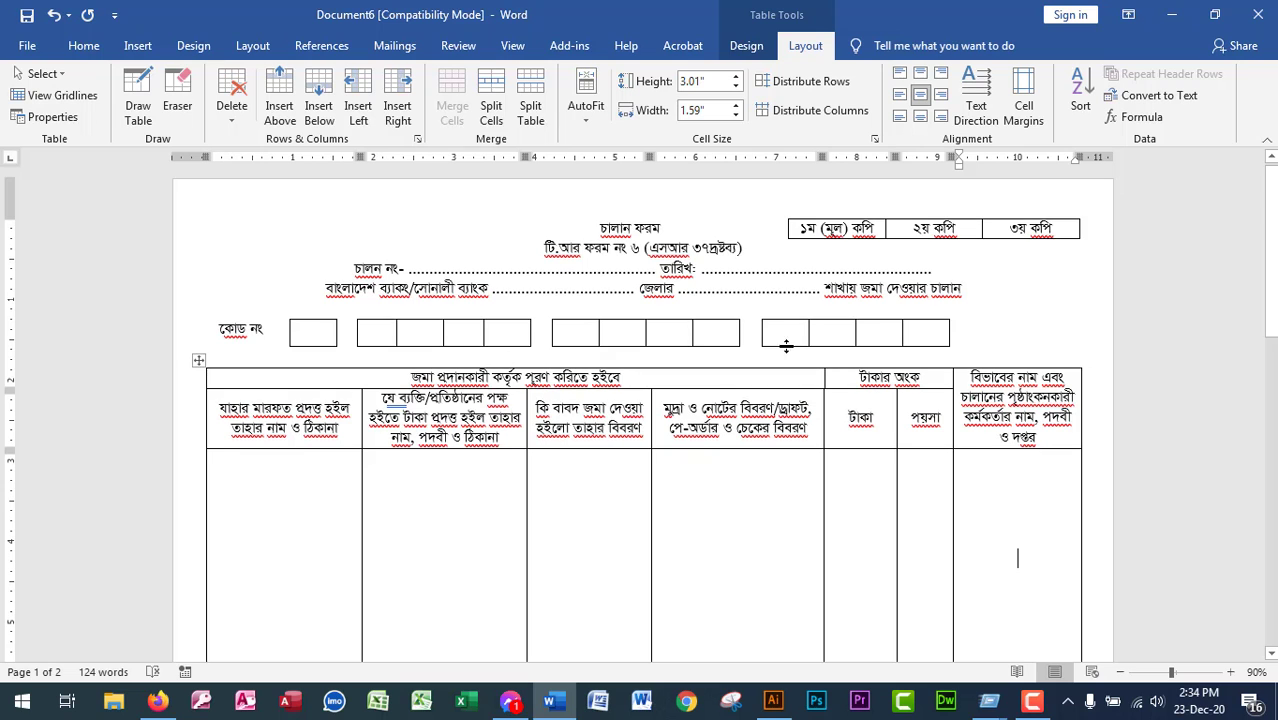
scroll(866, 336, down, 3)
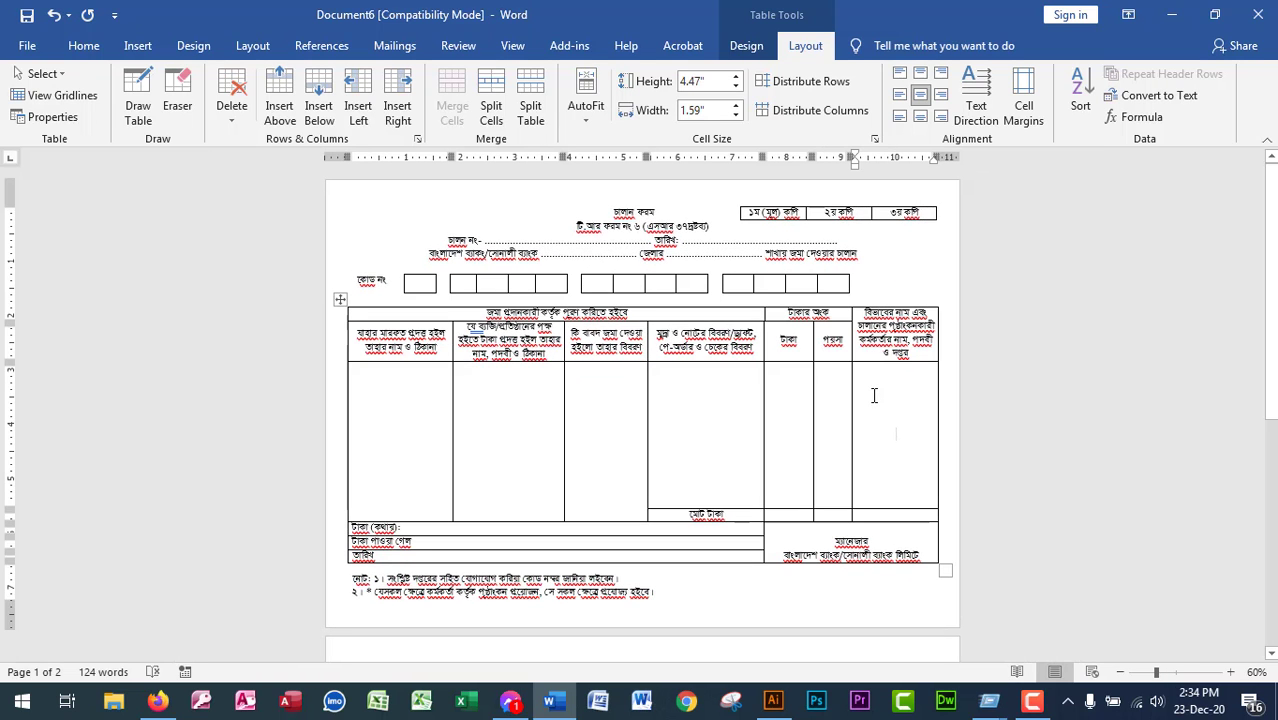
key(ctrl+p)
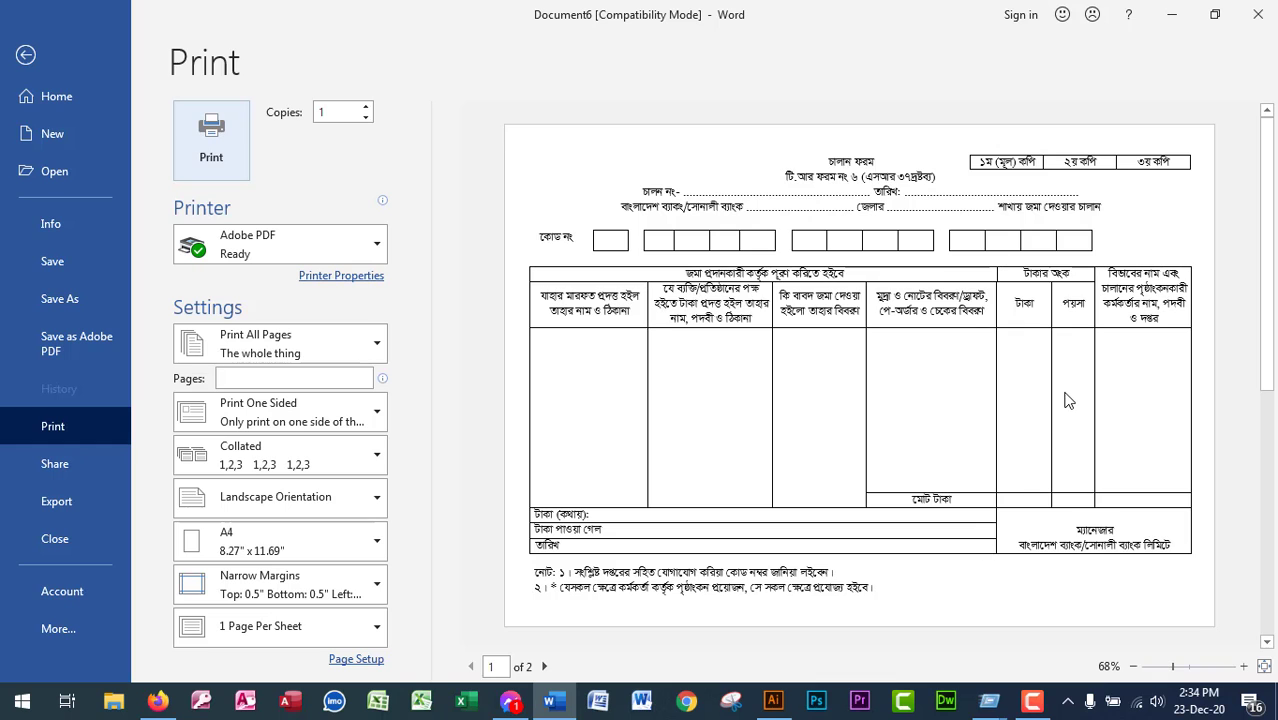
key(Escape)
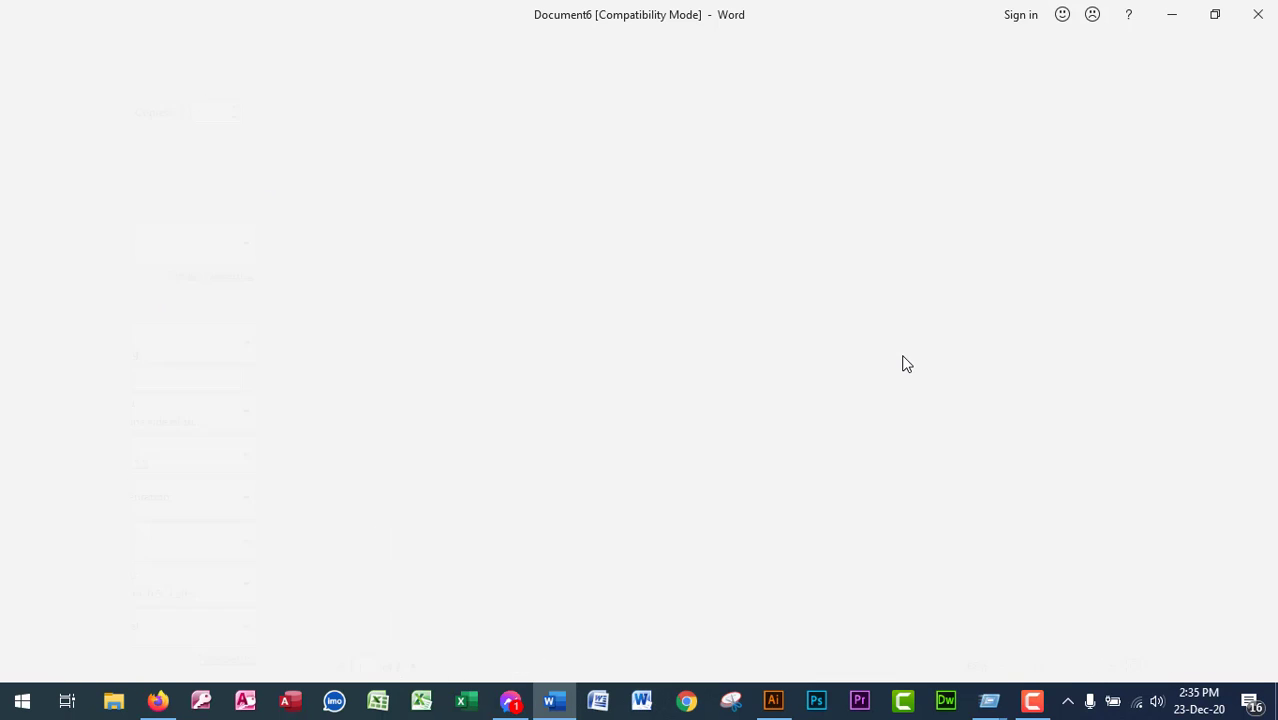
click(28, 46)
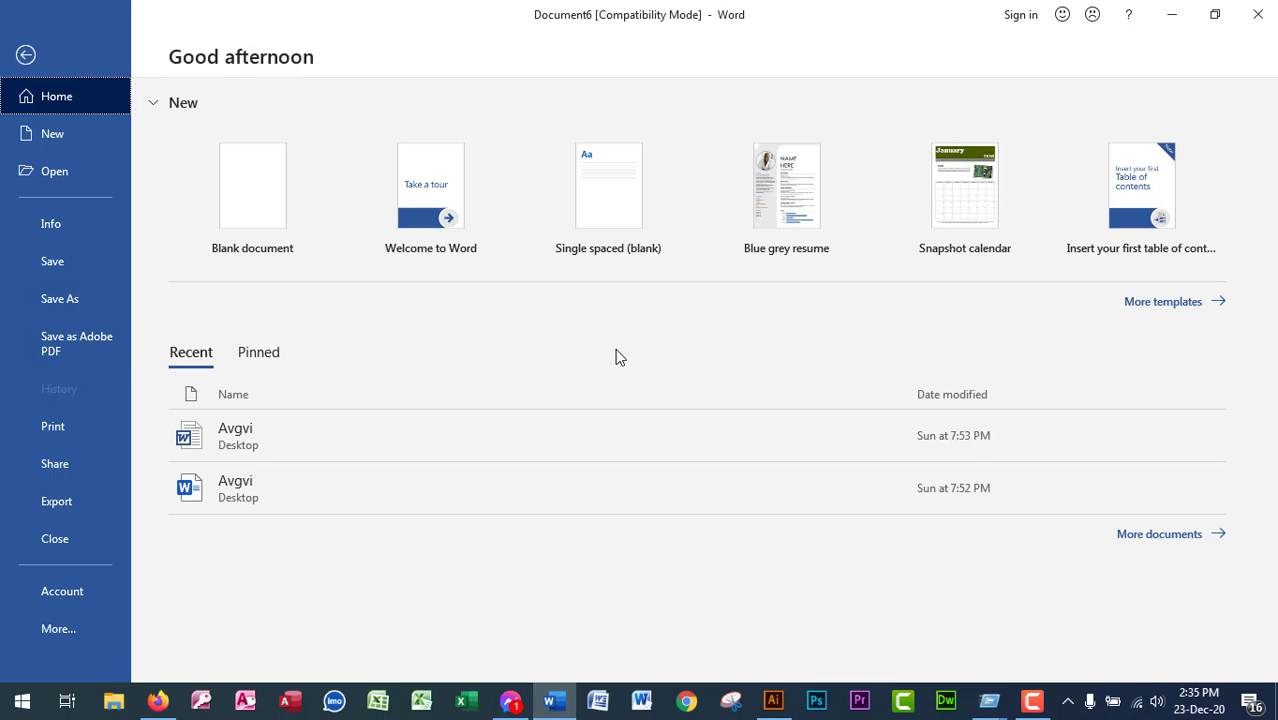
key(Escape)
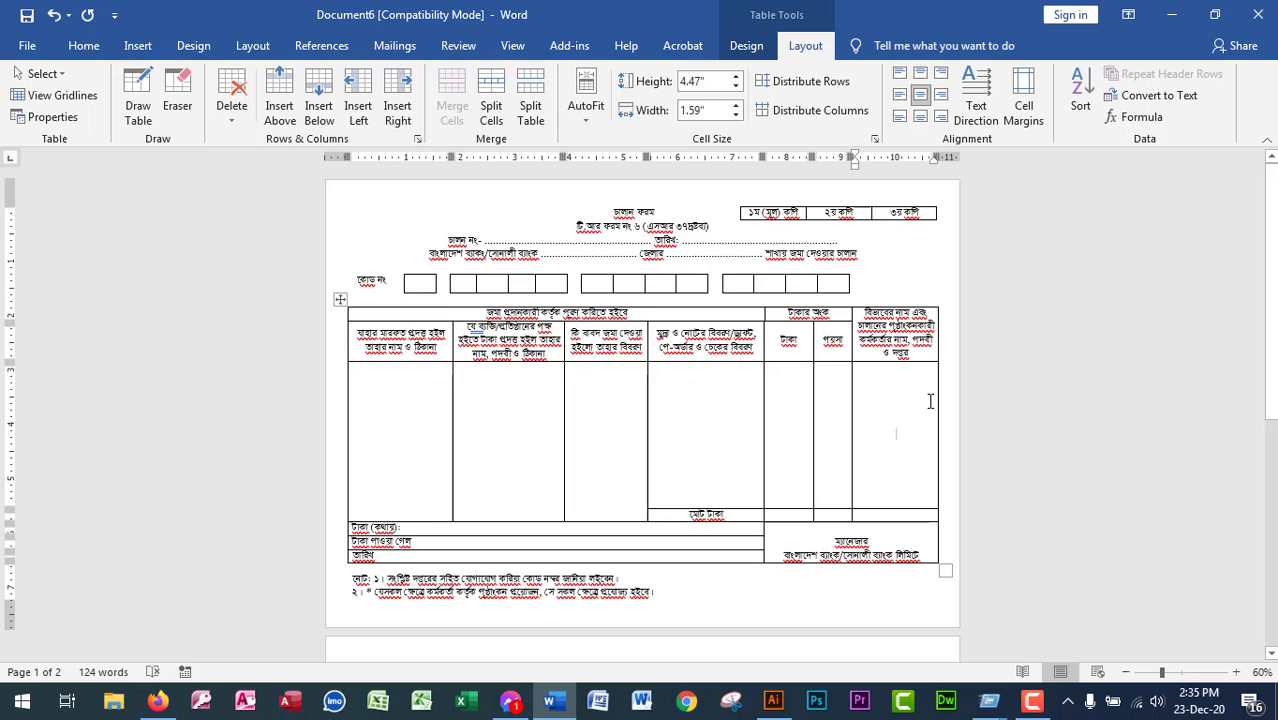
Reopen the print preview, inspect the form at a closer zoom and at full page, and close the preview.
key(ctrl+p)
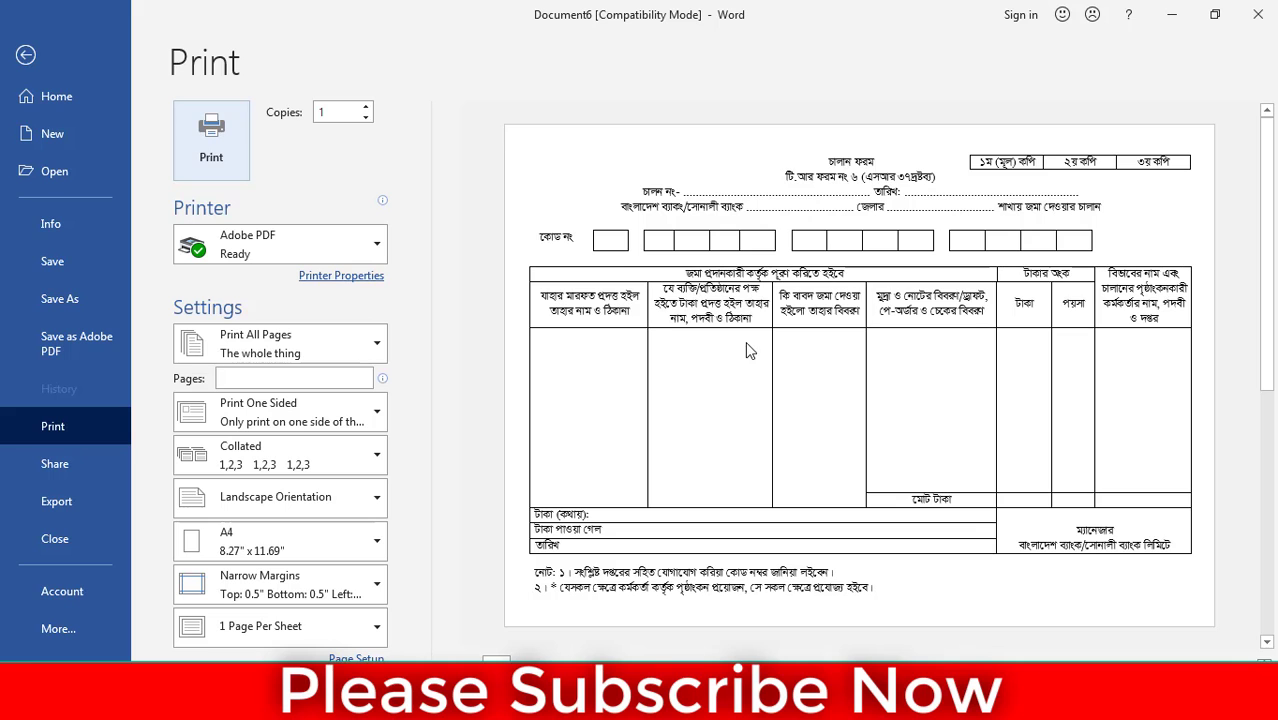
scroll(748, 330, up, 1)
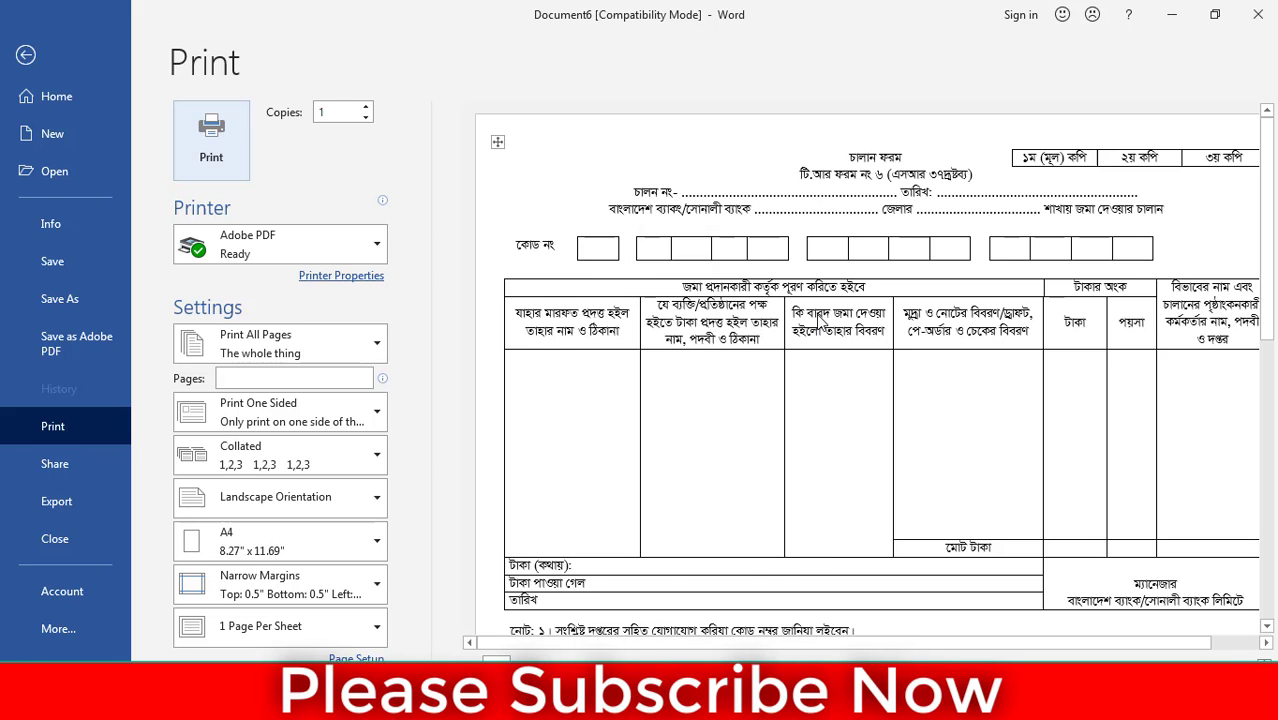
scroll(818, 314, down, 1)
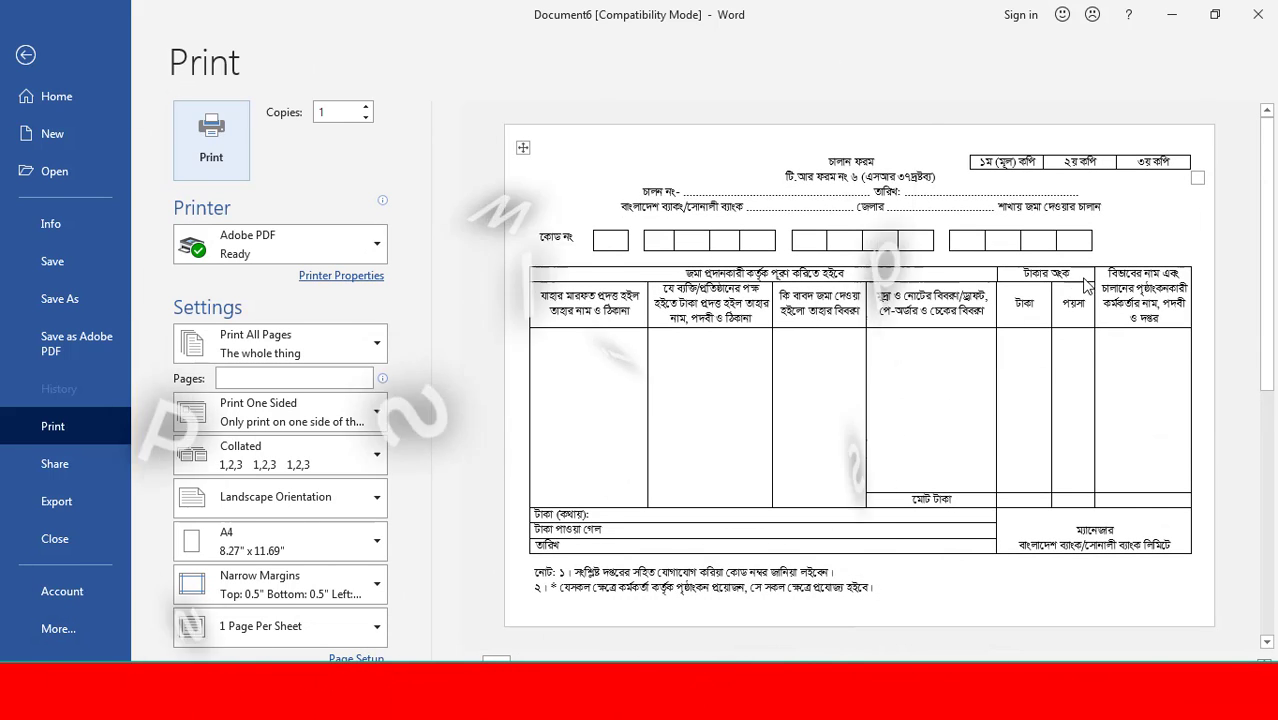
click(1052, 215)
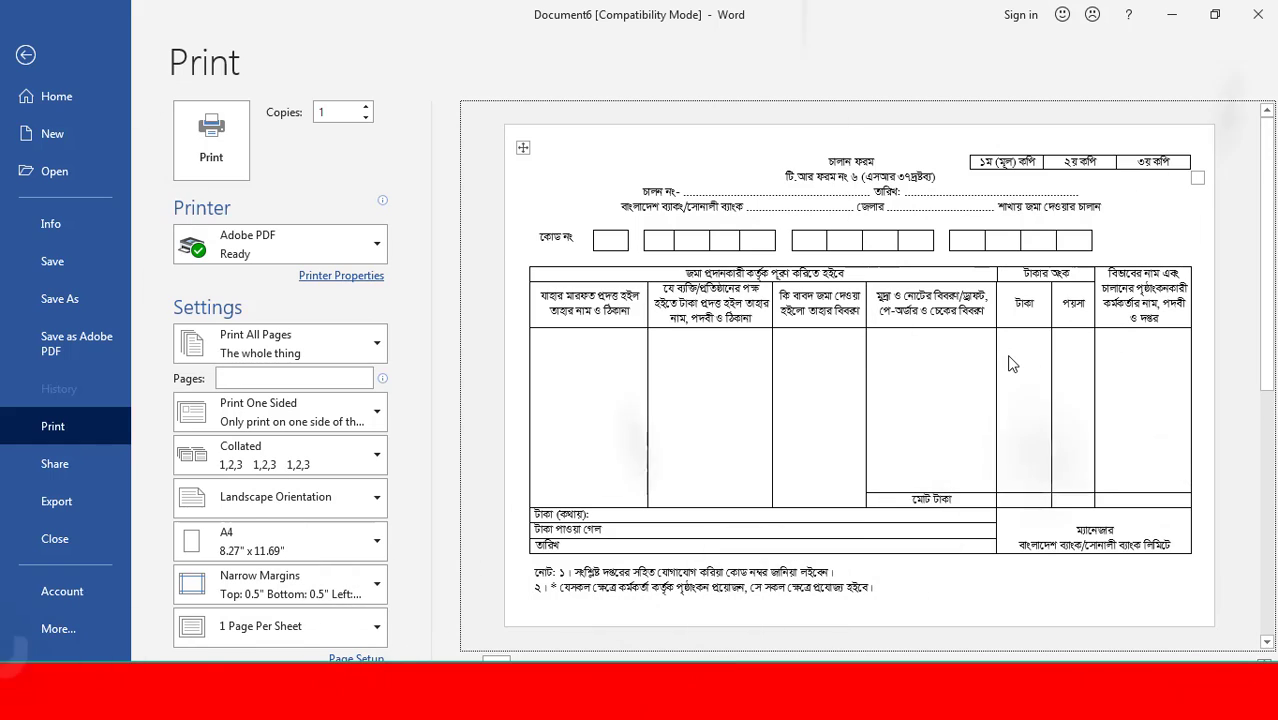
key(Escape)
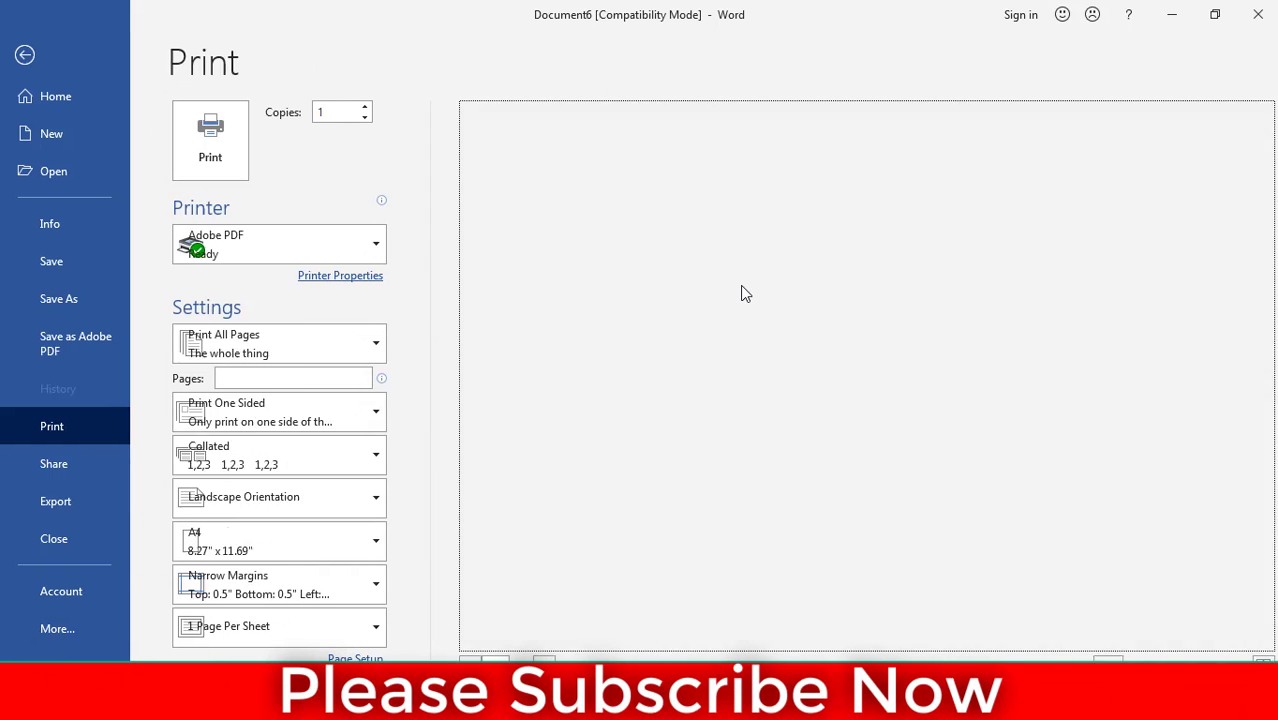
Enlarge the font of the চালান ফরম heading by several points.
scroll(945, 292, up, 1)
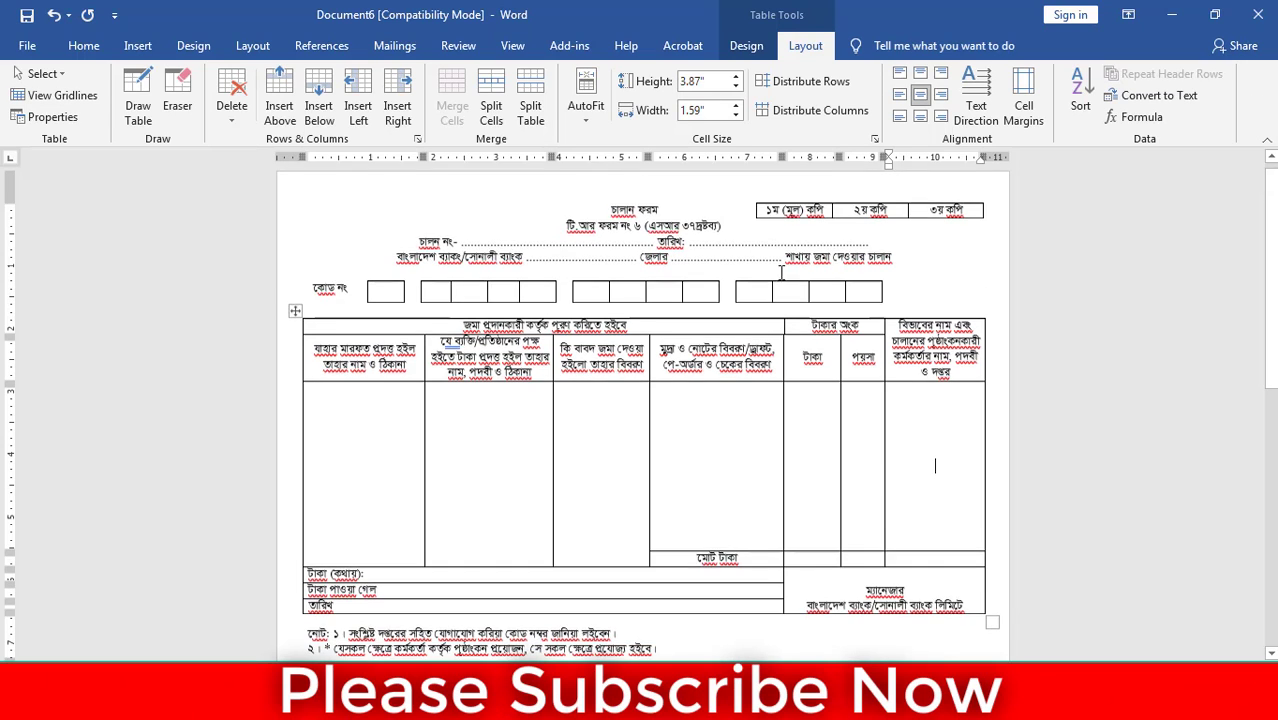
drag(880, 210, 713, 215)
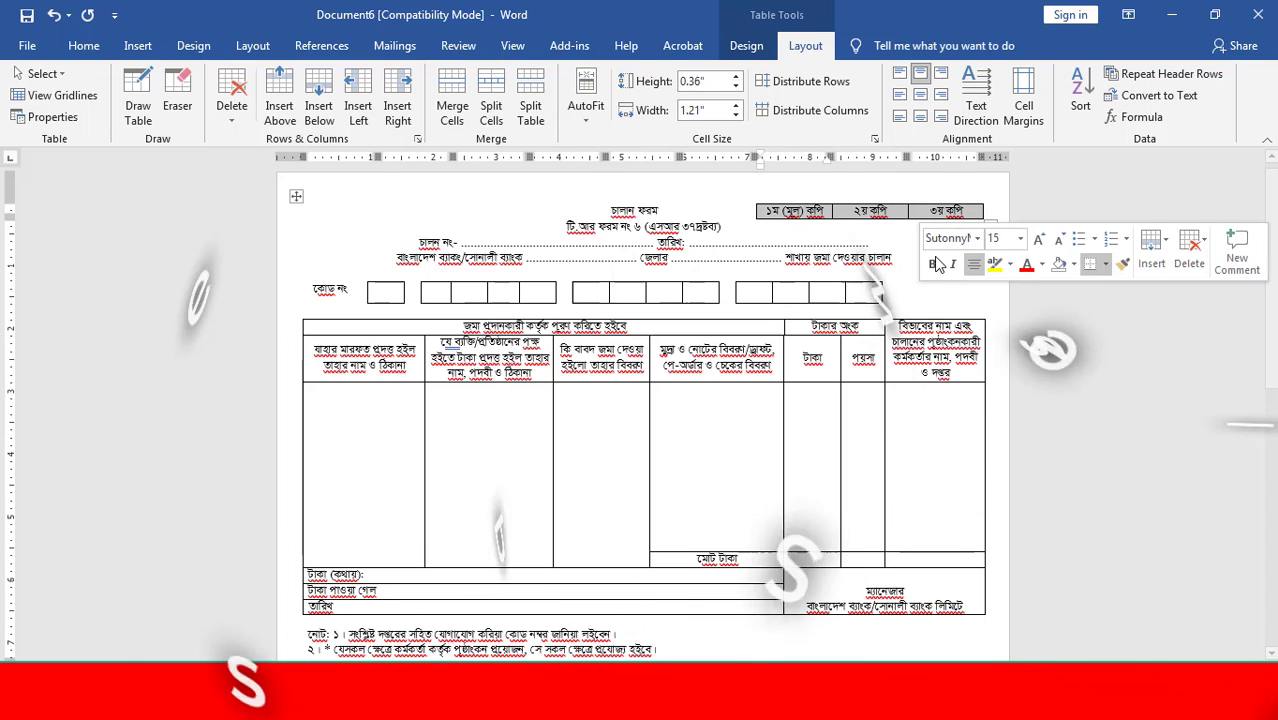
click(707, 212)
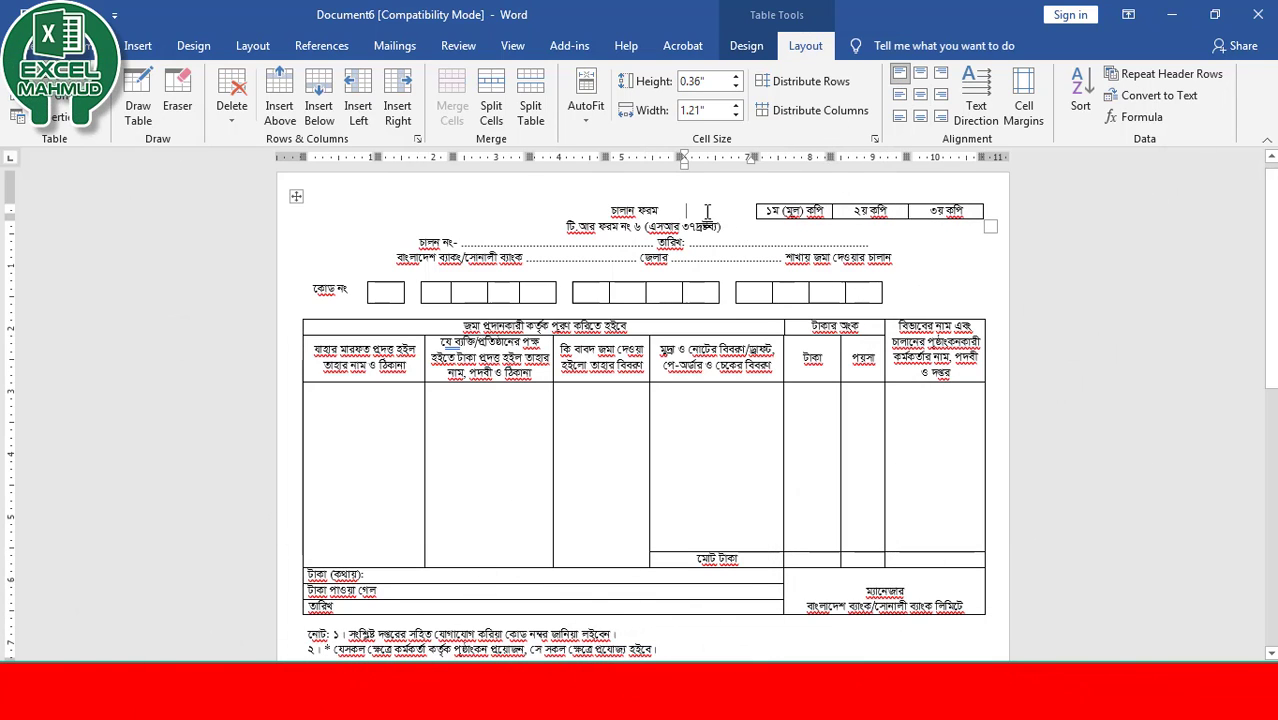
triple_click(626, 210)
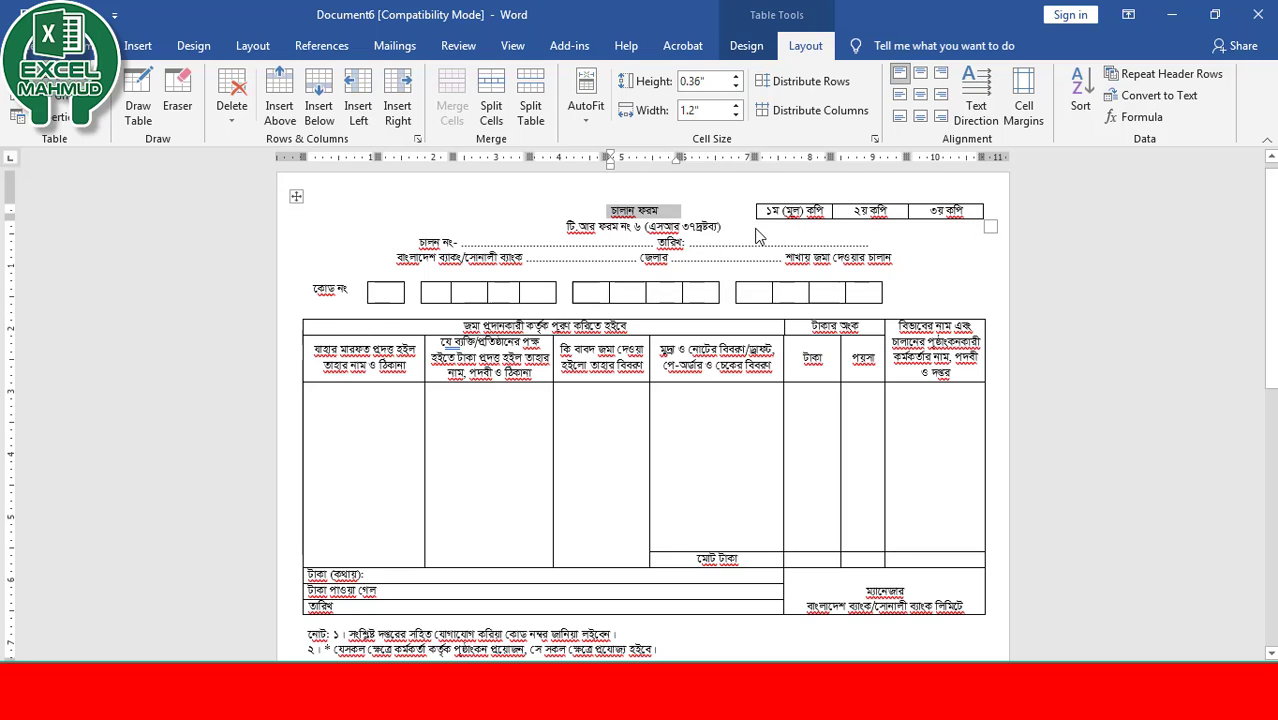
key(ctrl+])
key(ctrl+])
key(ctrl+])
key(ctrl+])
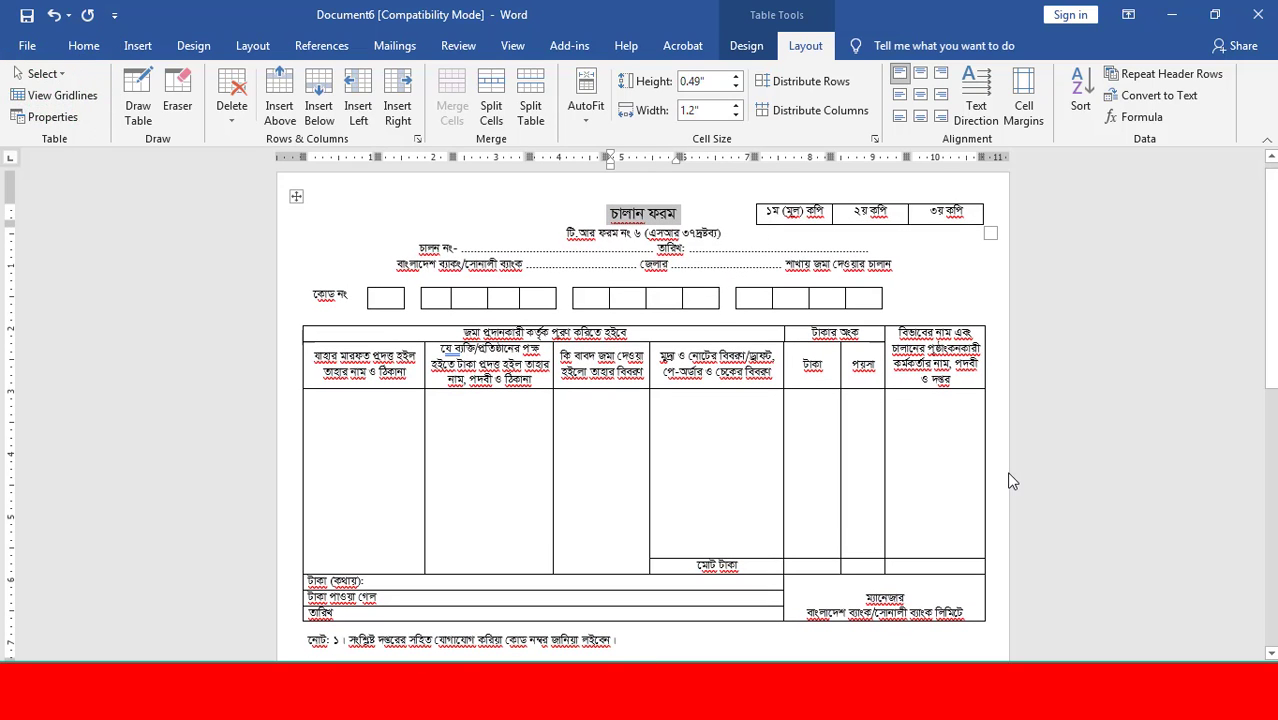
Switch to Firefox and look through the Excel Mahmud Facebook group's discussion down to the shared video post.
key(alt+Tab)
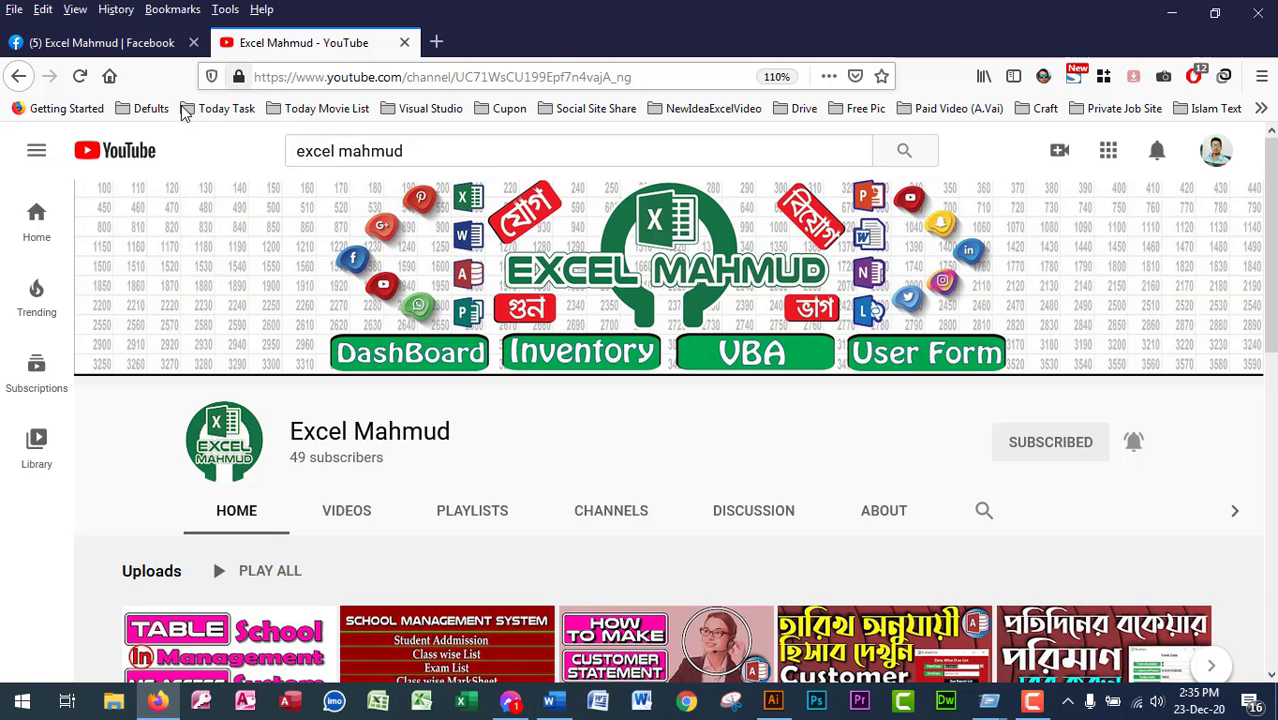
click(140, 44)
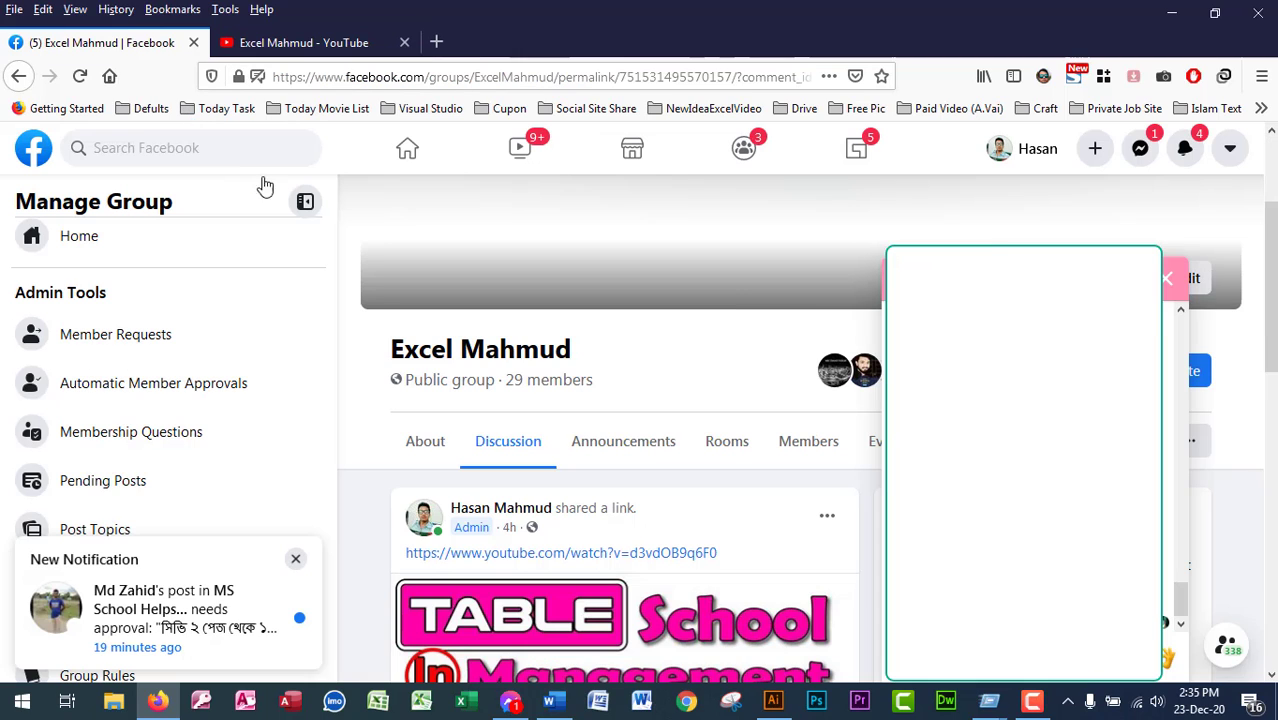
scroll(869, 457, down, 2)
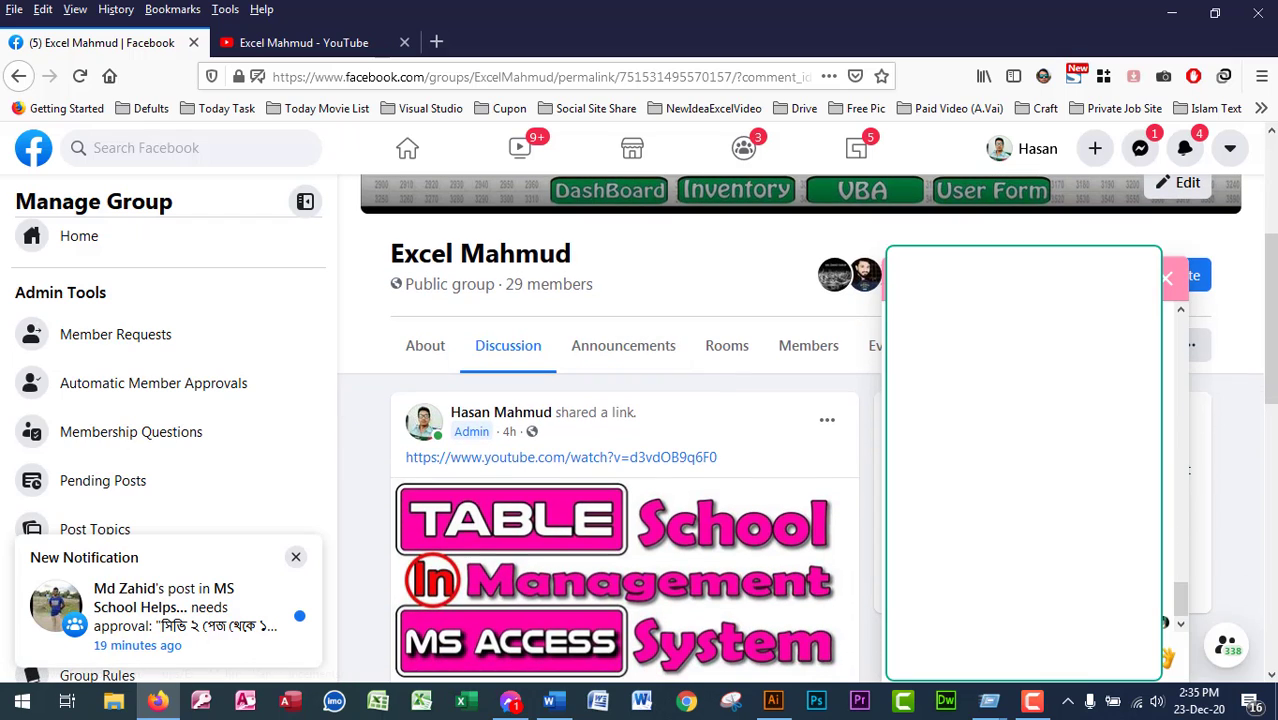
scroll(738, 476, down, 2)
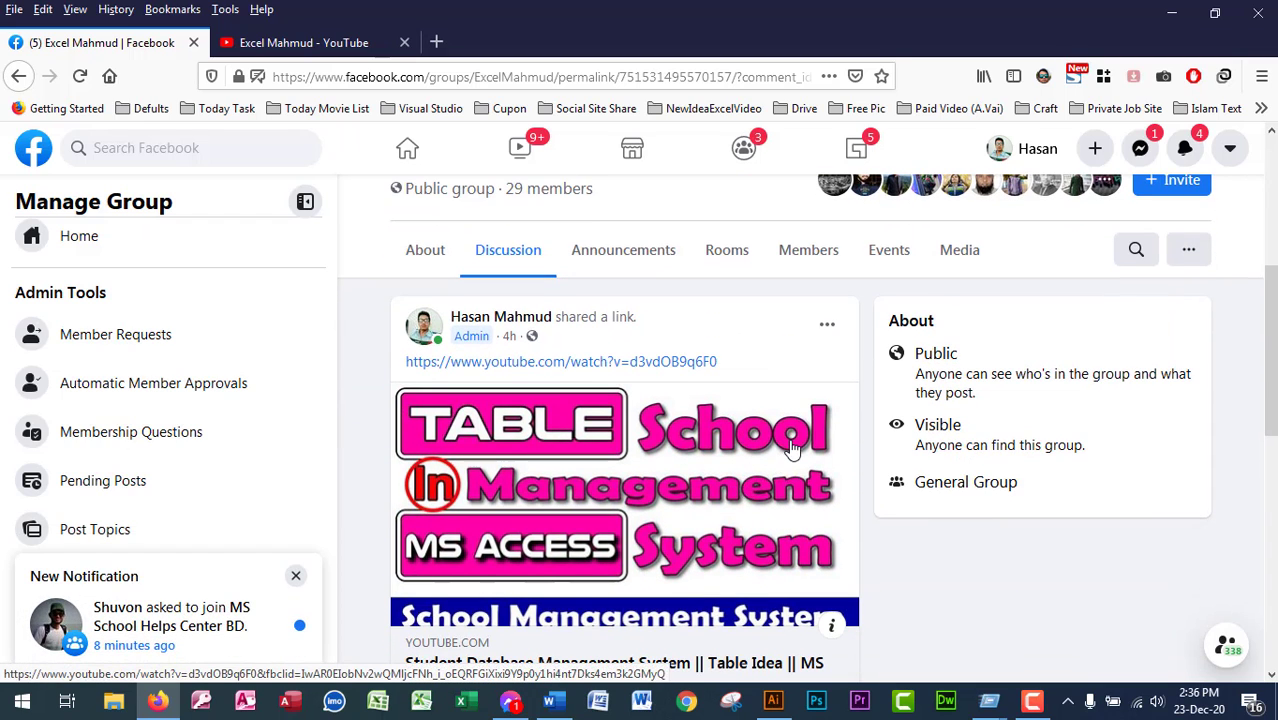
scroll(780, 448, down, 4)
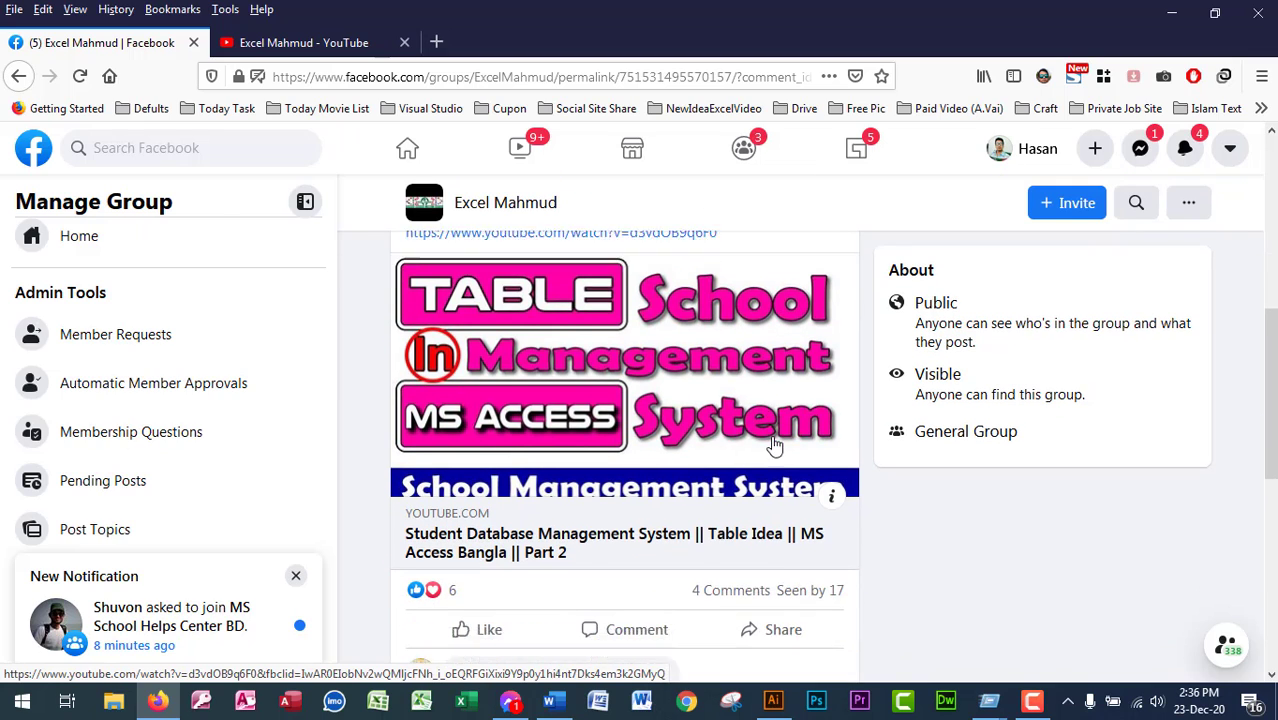